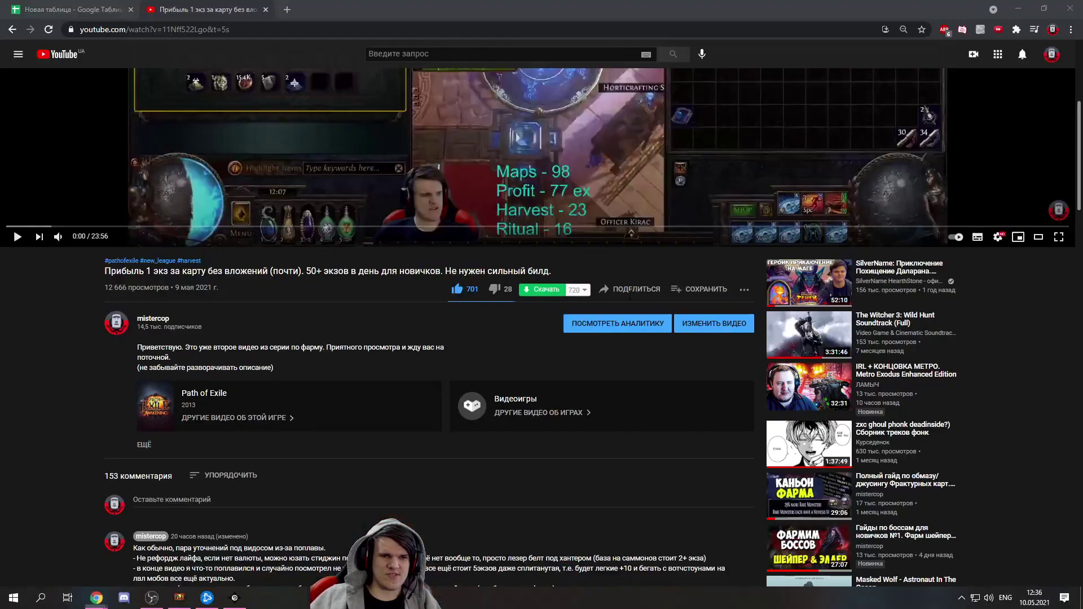
left_click(70, 8)
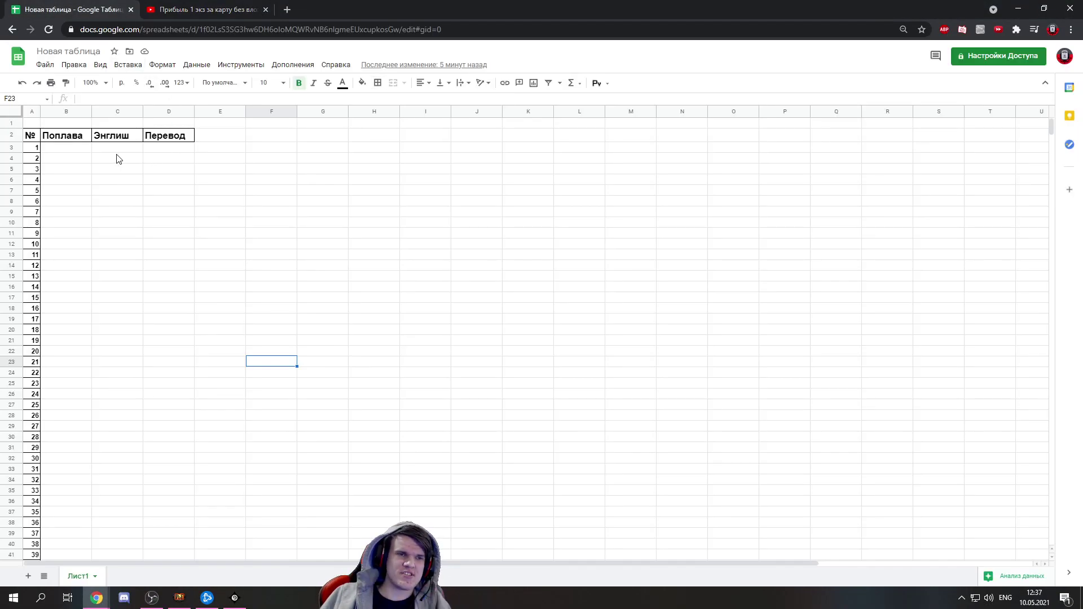
left_click(85, 151)
left_click_drag(85, 151, 68, 251)
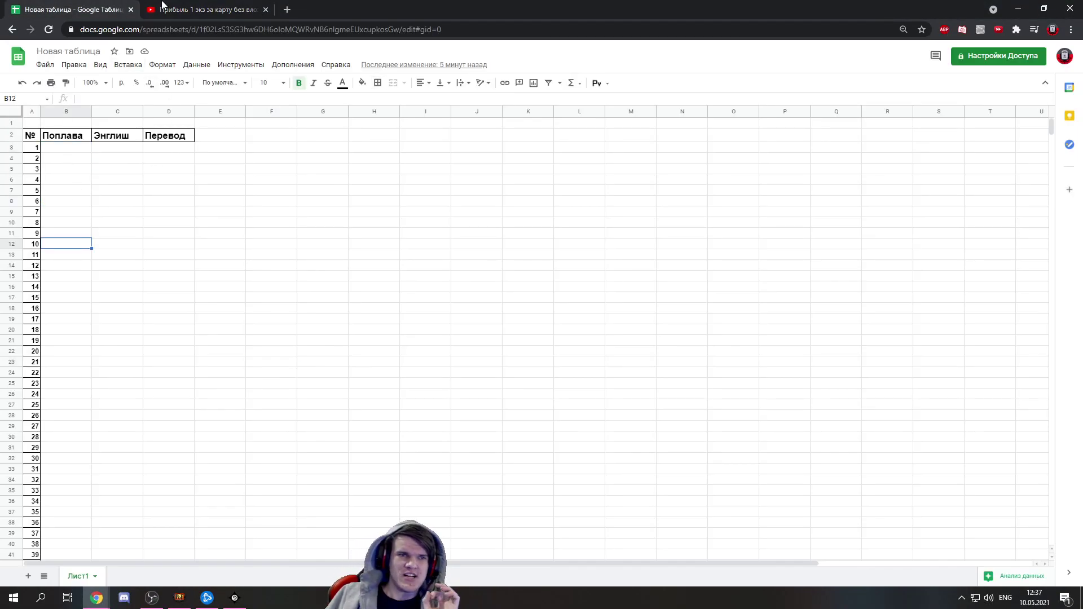
left_click(166, 6)
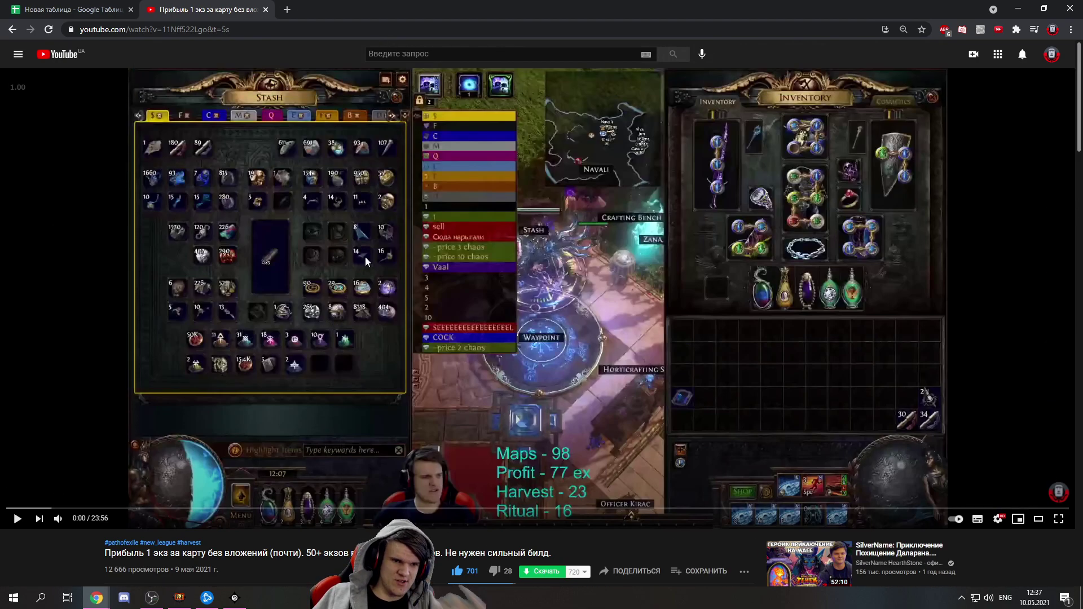
scroll(365, 256, "down", 2)
scroll(542, 328, "up", 7)
left_click(105, 7)
left_click(197, 5)
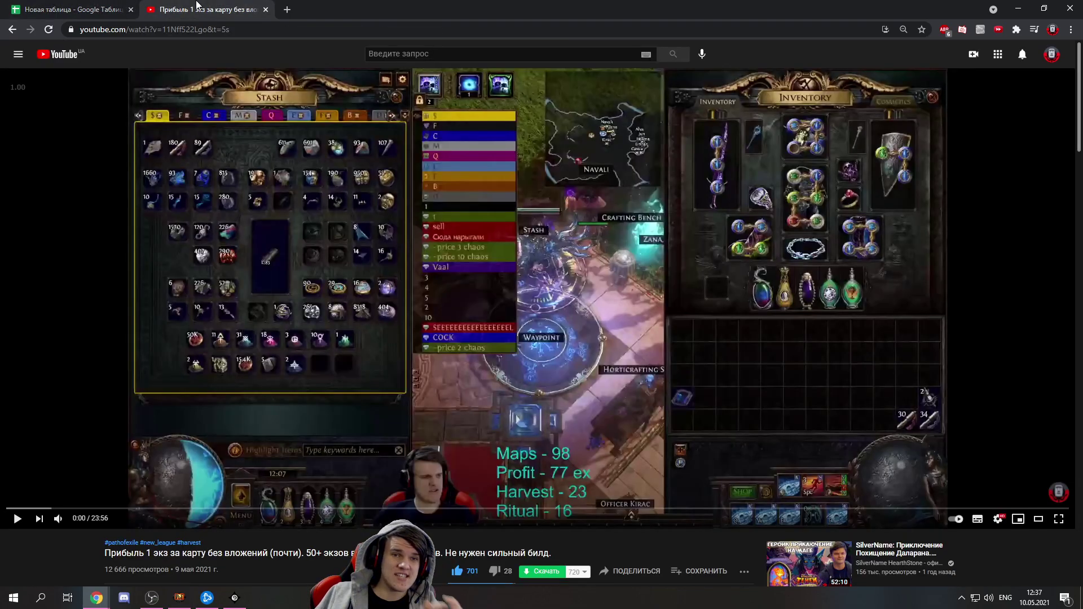
Find the phrase "Не рефордж лайфа" in the video's pinned comment and enter Рефордж in cell B3 of the Google Sheets glossary
scroll(149, 132, "down", 9)
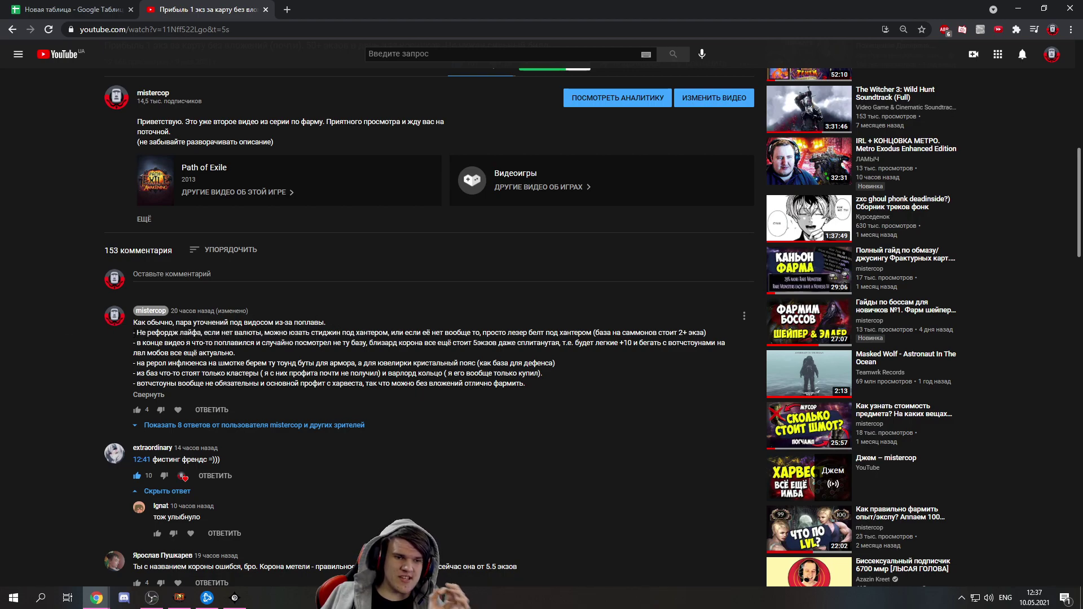
left_click_drag(137, 332, 198, 332)
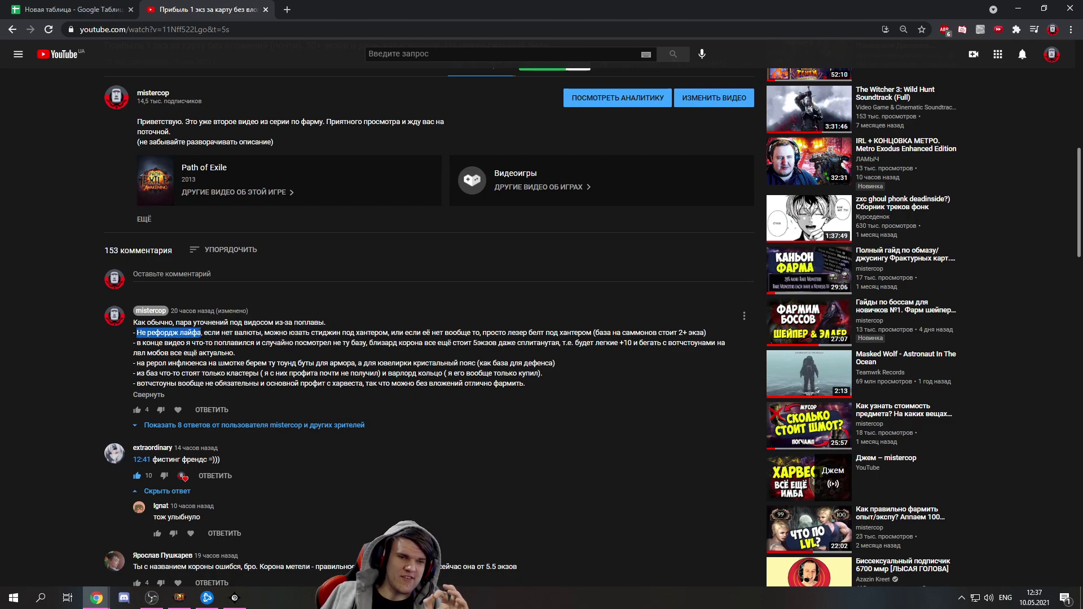
left_click(96, 15)
left_click(52, 150)
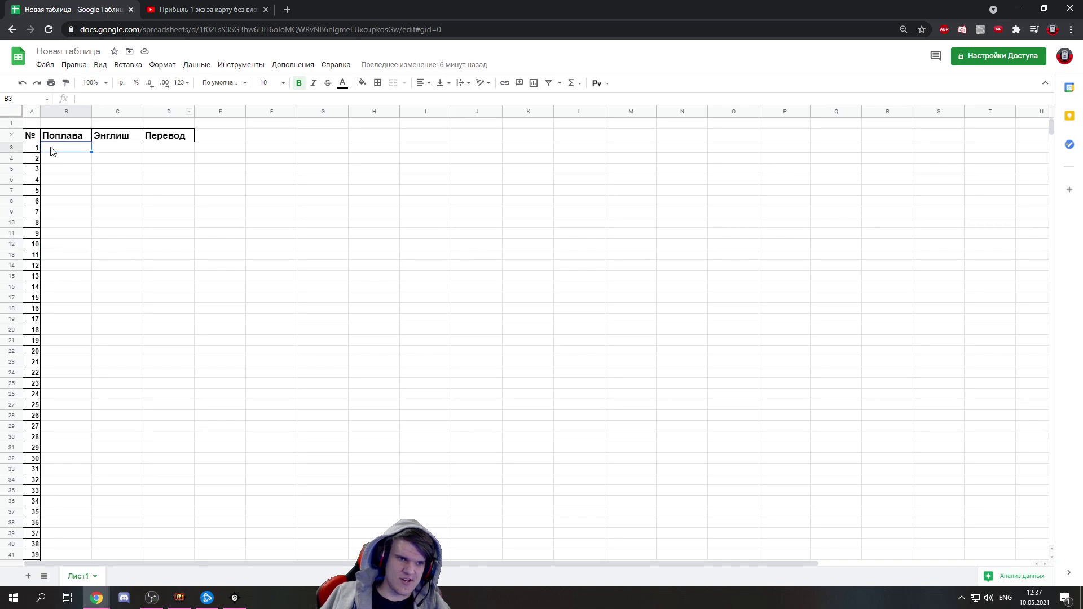
type("h")
type("Рефор")
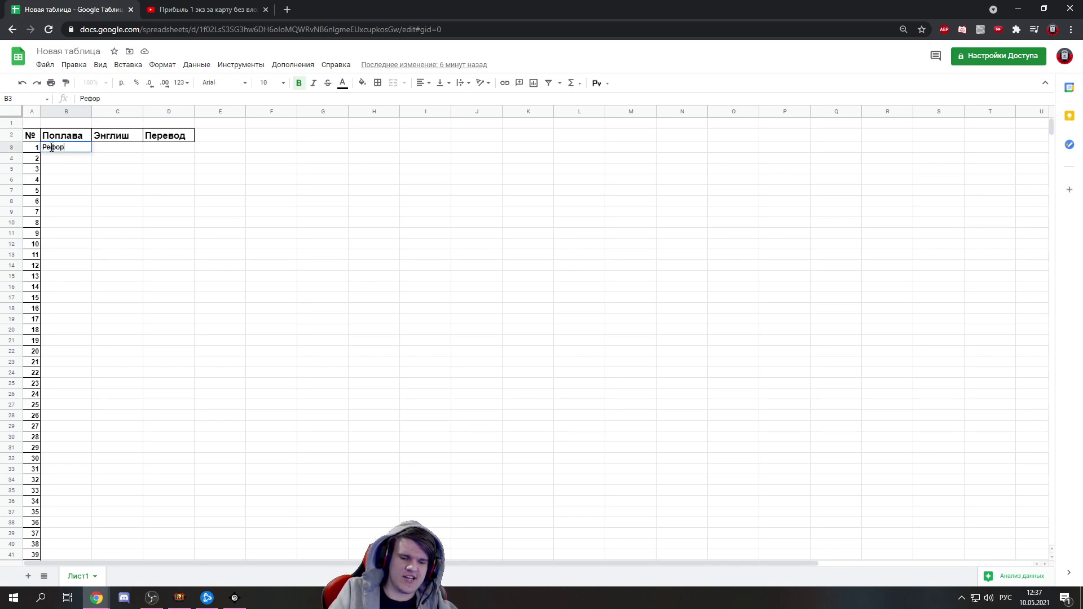
type("дж")
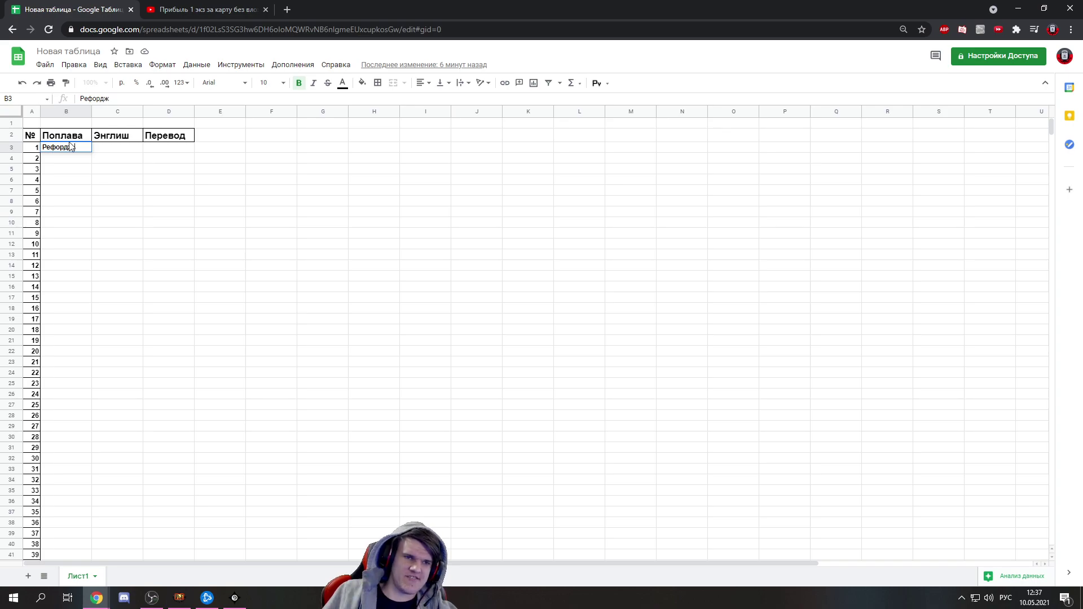
Enter Reforge as the English term in cell C3
left_click(115, 149)
key("alt+shift")
type("rgeforge")
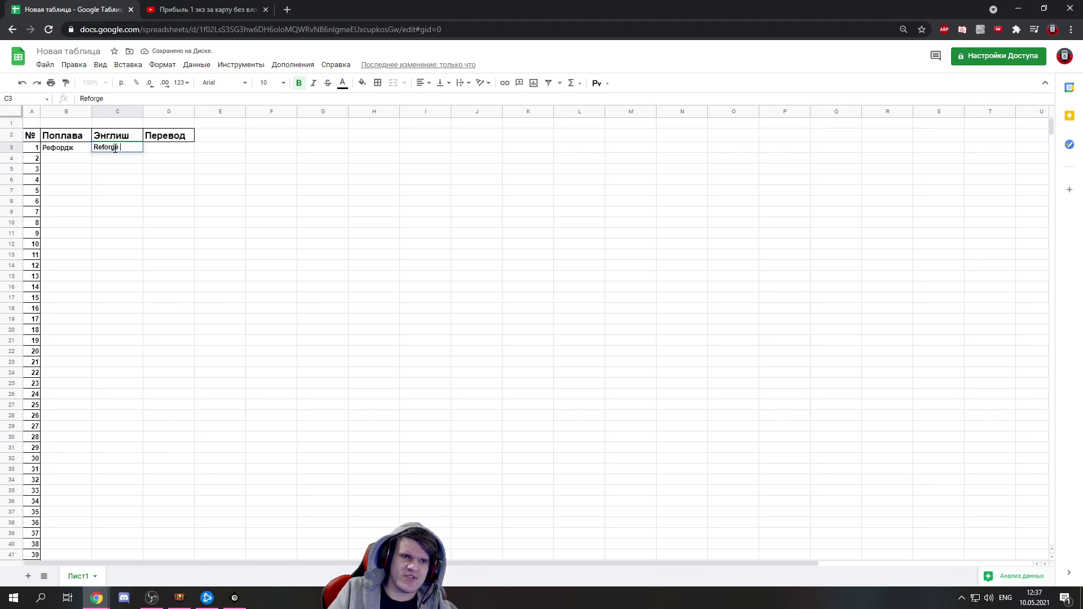
Enter Перековка as the translation in cell D3
left_click(167, 149)
type("g")
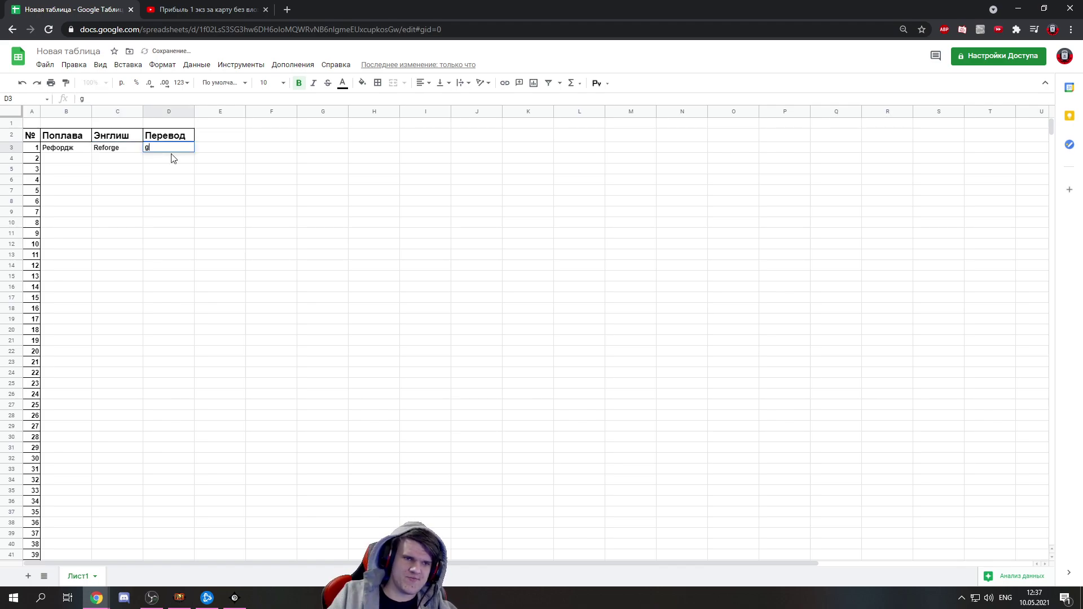
key("BackSpace")
key("alt+shift")
type("Перевовка")
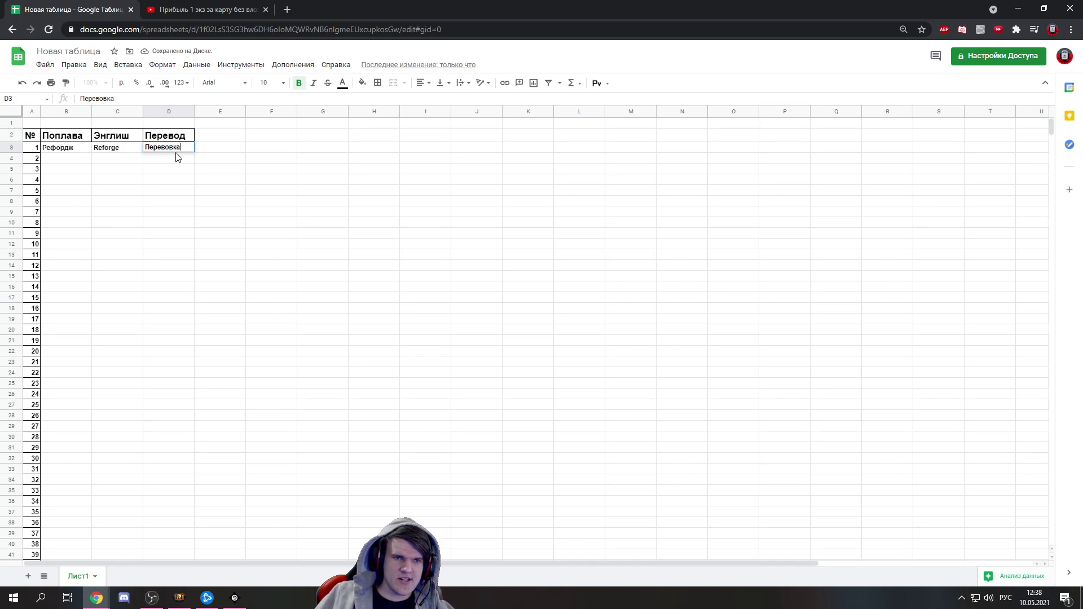
left_click(162, 148)
key("BackSpace")
type("к")
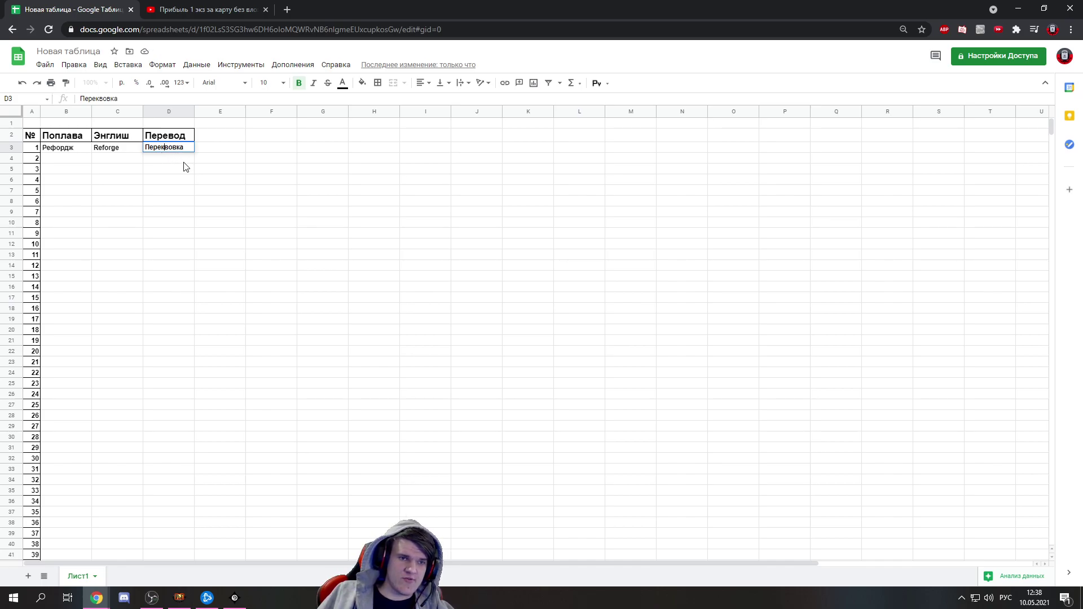
key("BackSpace")
left_click(184, 158)
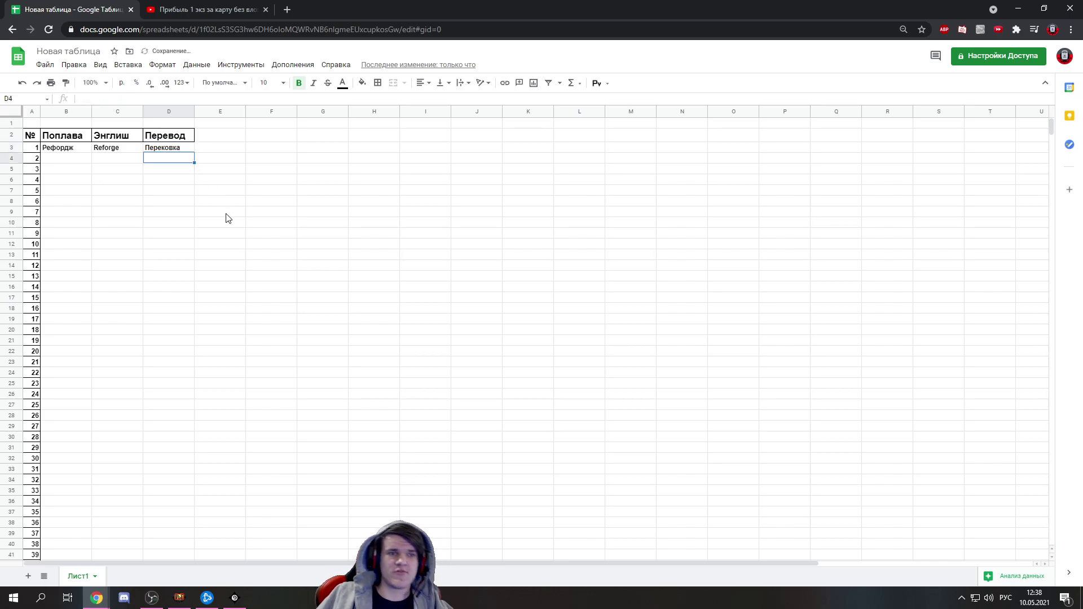
Switch to Path of Exile and examine the Horticrafting option that reforges a Rare item with a Lightning modifier
left_click(79, 150)
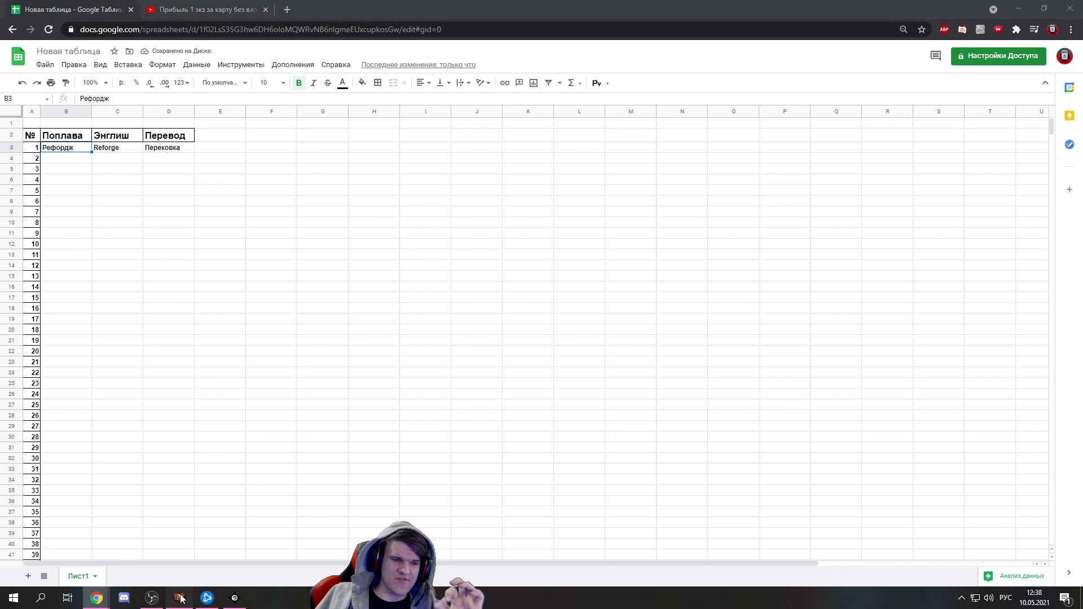
left_click(179, 598)
left_click(446, 357)
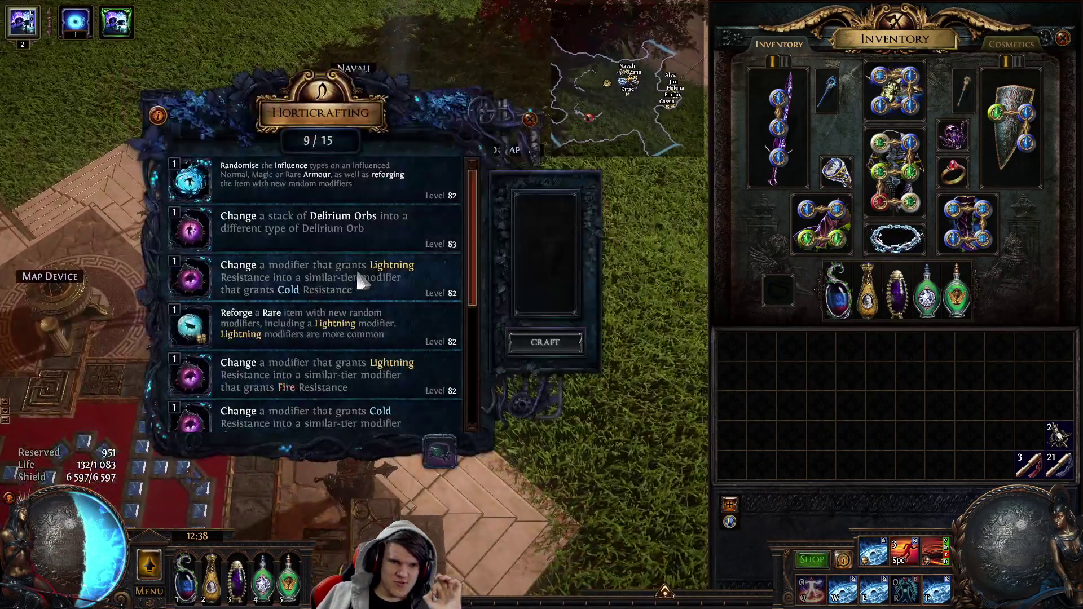
scroll(361, 242, "down", 5)
scroll(361, 242, "up", 3)
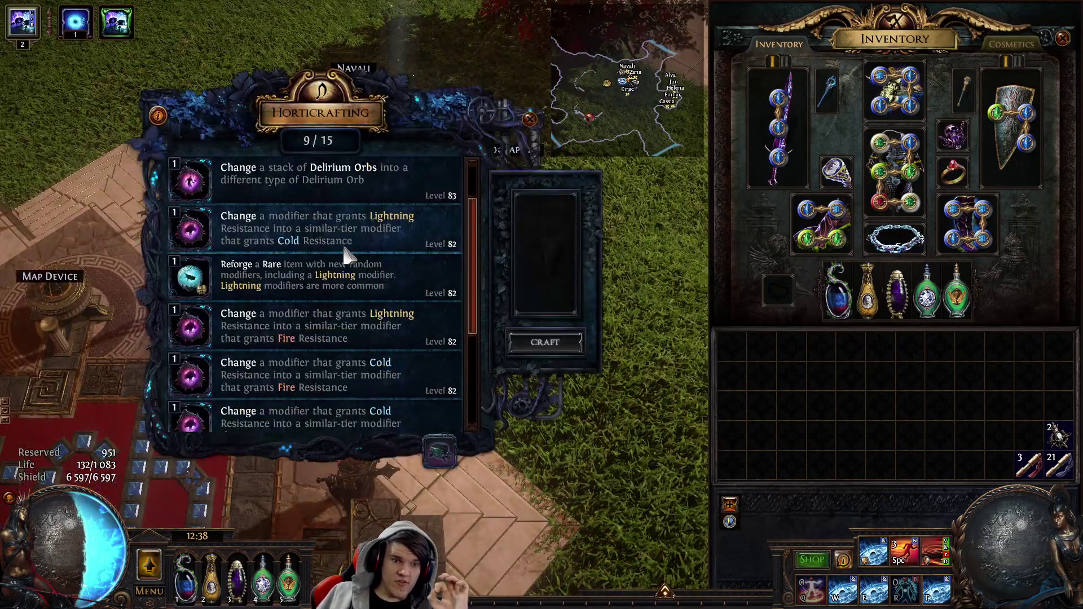
left_click(255, 268)
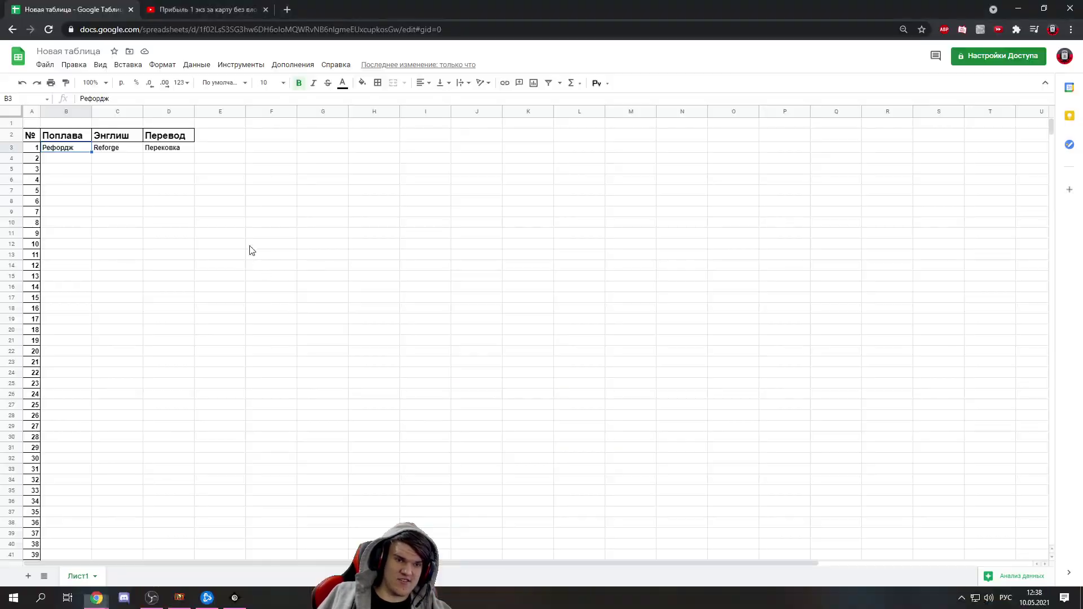
Switch back to the Google Sheets glossary and enter рарка as the second slang term in cell B4
key("alt+Tab")
left_click(70, 158)
type("к")
key("alt+shift")
key("BackSpace")
type("рарка")
Enter Rare as the English term in C4 and Редкий(желтый) as its translation in D4
key("Tab")
type("К")
key("alt+shift")
type("Rare")
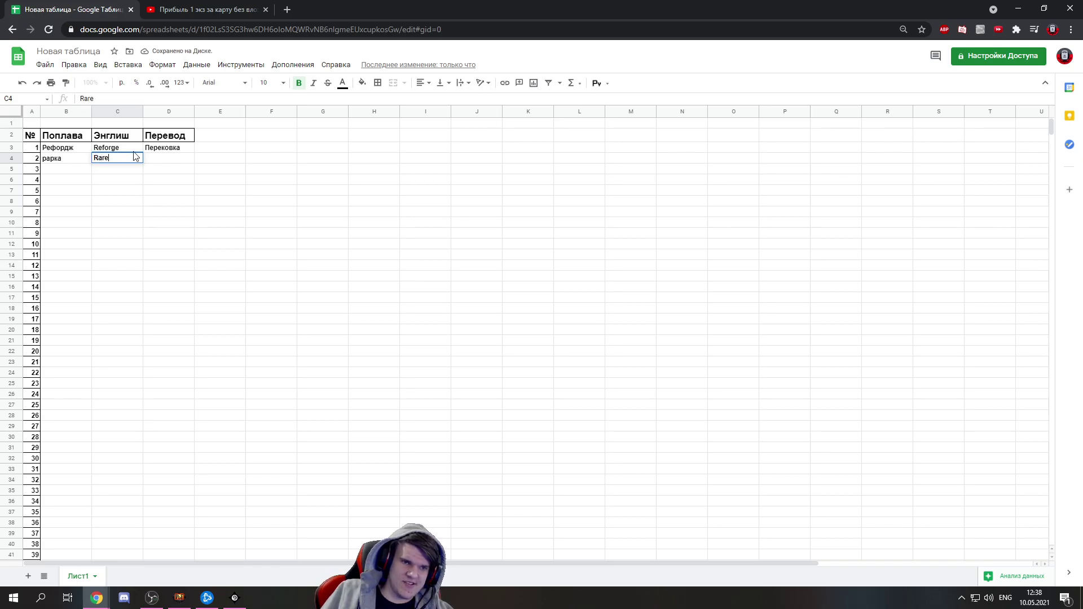
left_click(163, 161)
key("alt+shift")
type("Редкий")
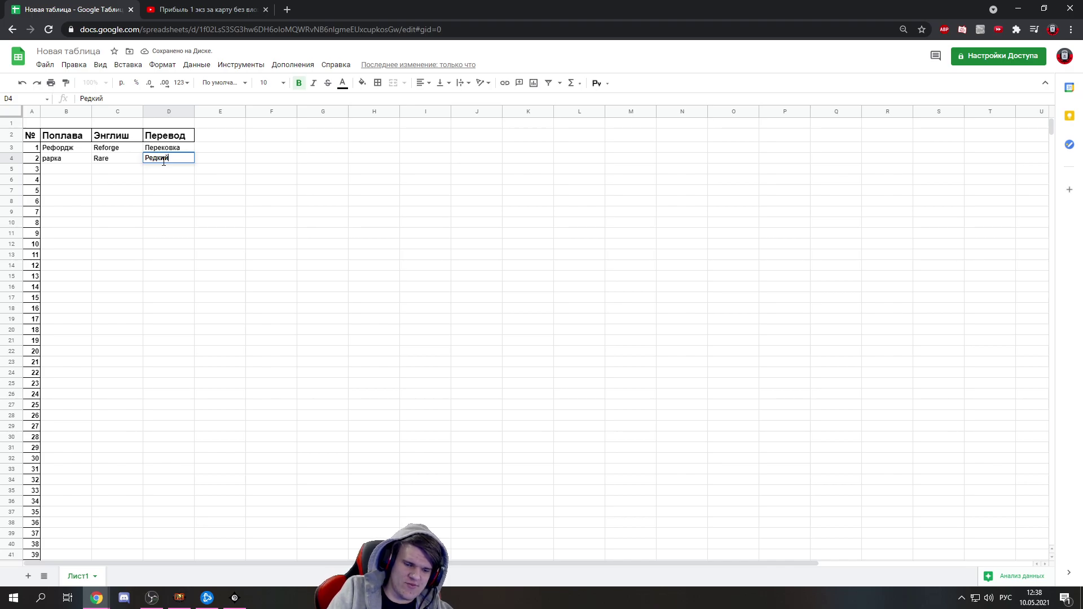
type("(желтый)")
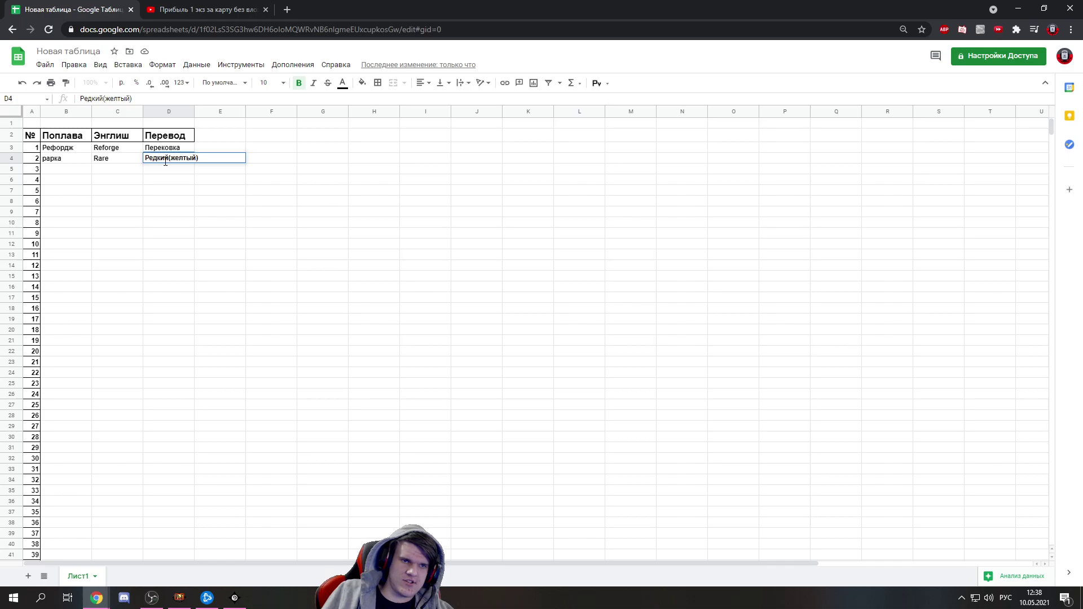
left_click_drag(191, 112, 204, 111)
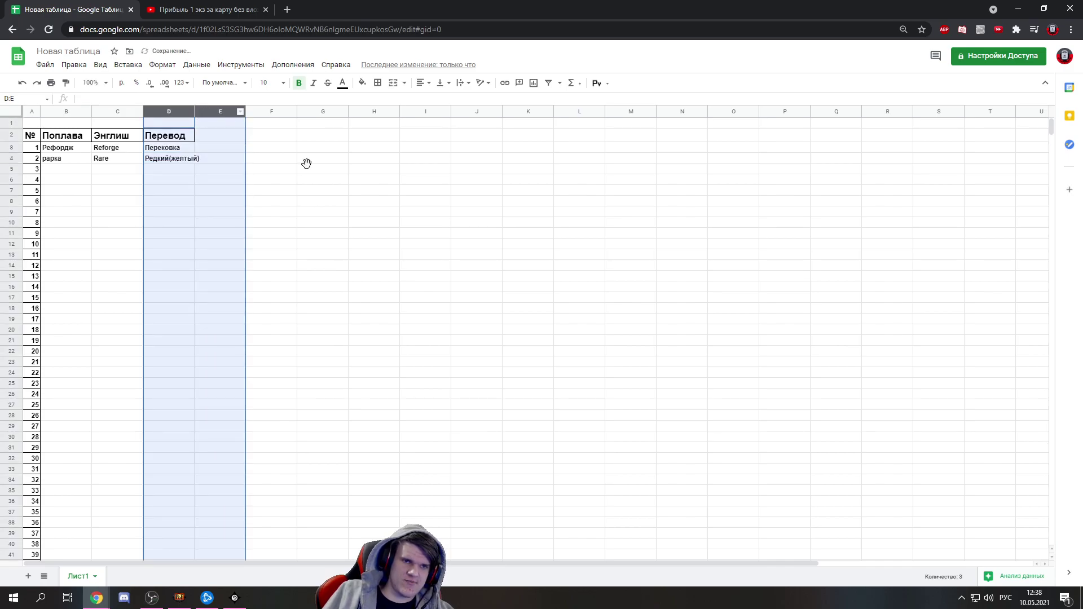
left_click(307, 164)
right_click(191, 111)
left_click(405, 188)
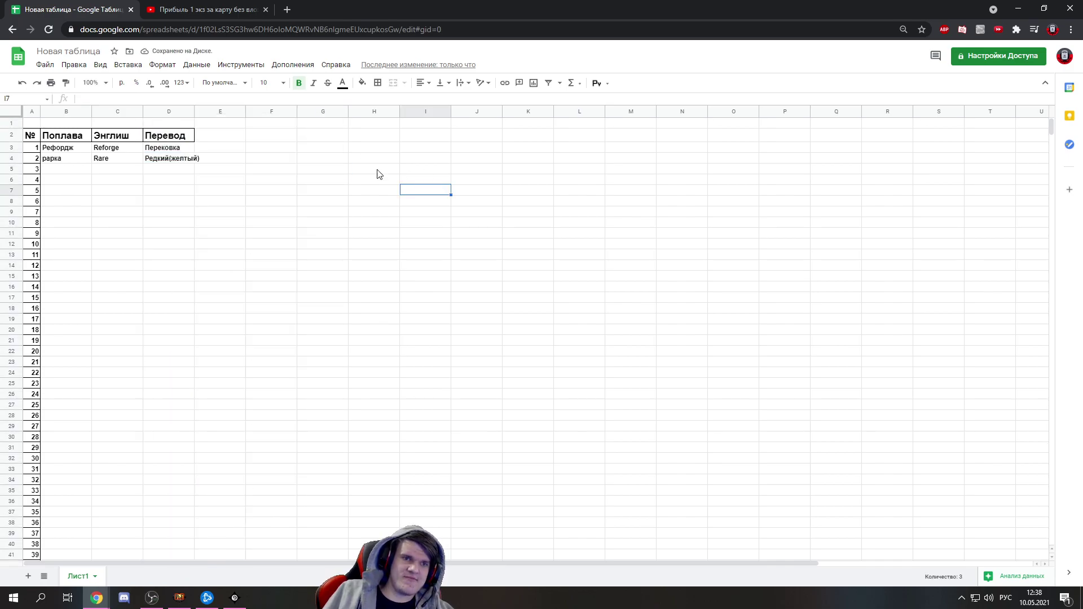
Widen the Перевод column to about twice its width so the longer translation fits
left_click_drag(195, 112, 243, 112)
left_click(429, 268)
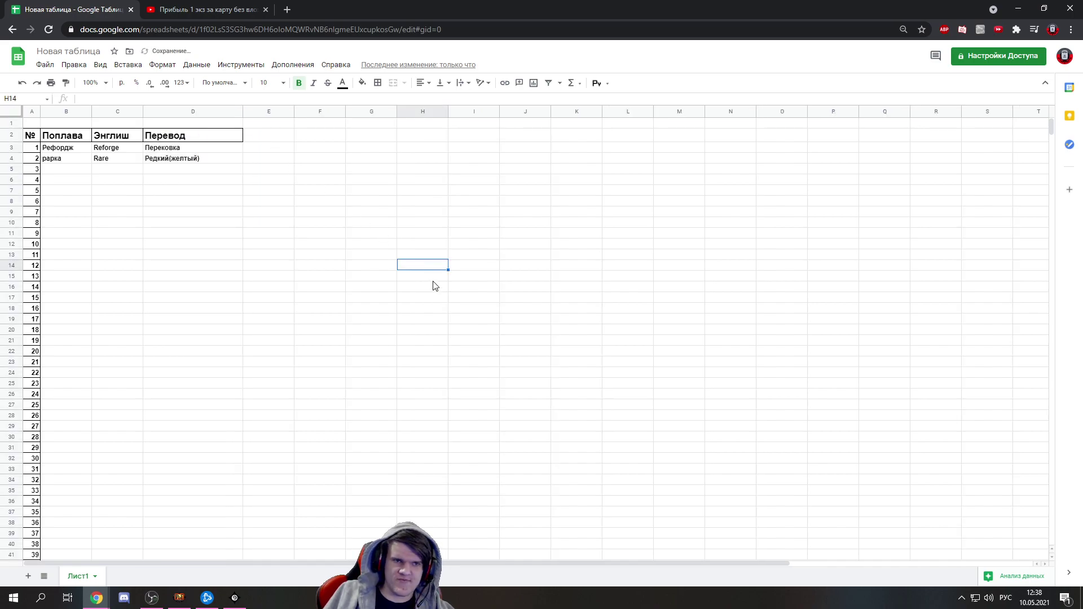
Switch to Path of Exile, open the stash and move a stack of ten orbs and the contract into the inventory
left_click(179, 597)
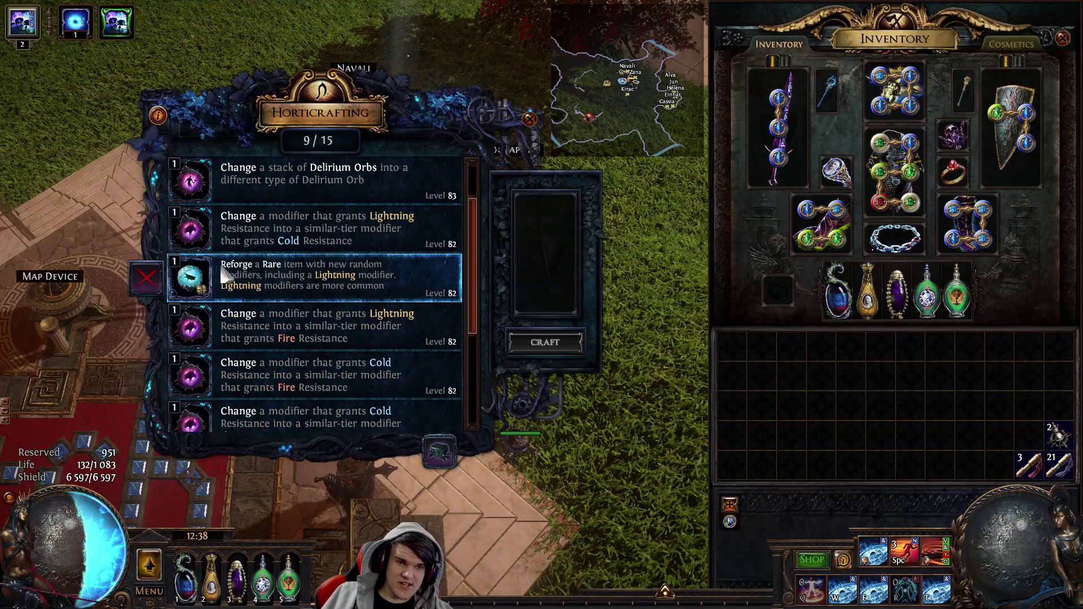
key("Escape")
left_click(470, 149)
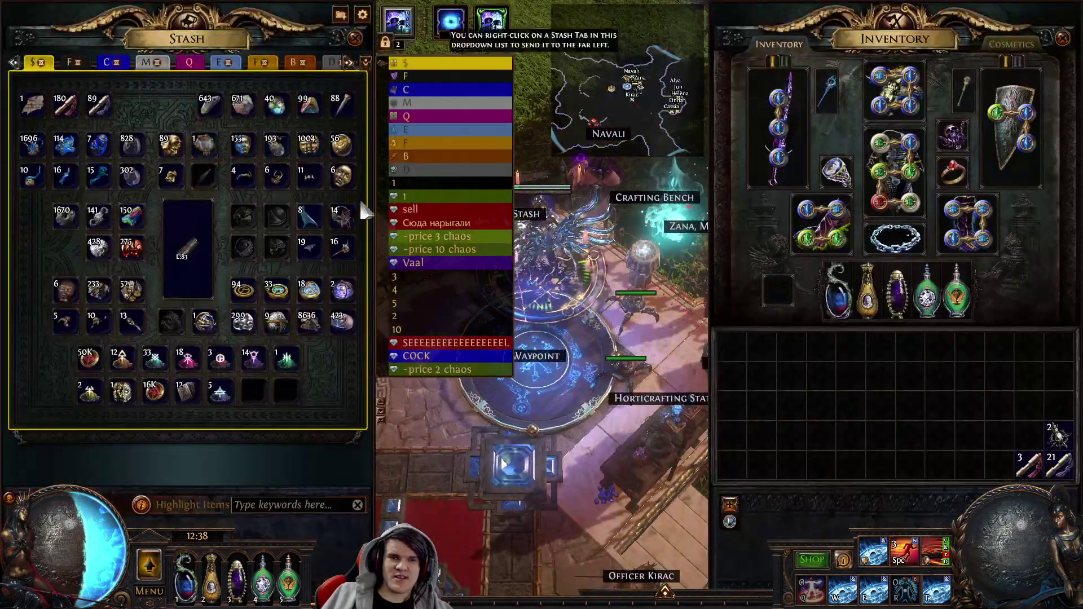
left_click(308, 145, "ctrl")
left_click(187, 248)
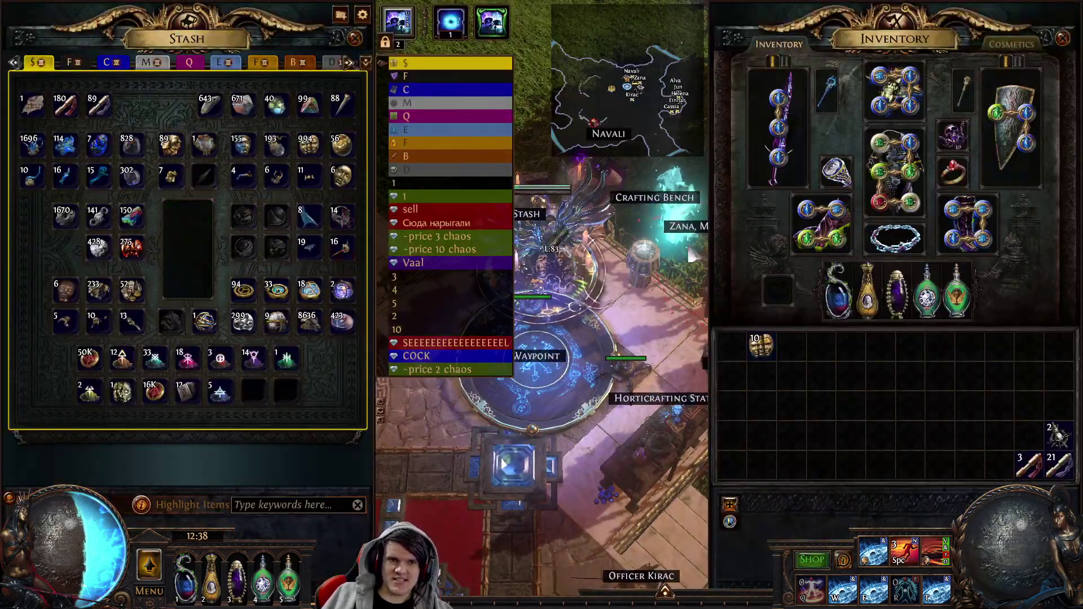
left_click(790, 345)
Take a stack of Regal Orbs from the stash and inspect the Repository contract in the inventory
left_click(242, 145, "ctrl")
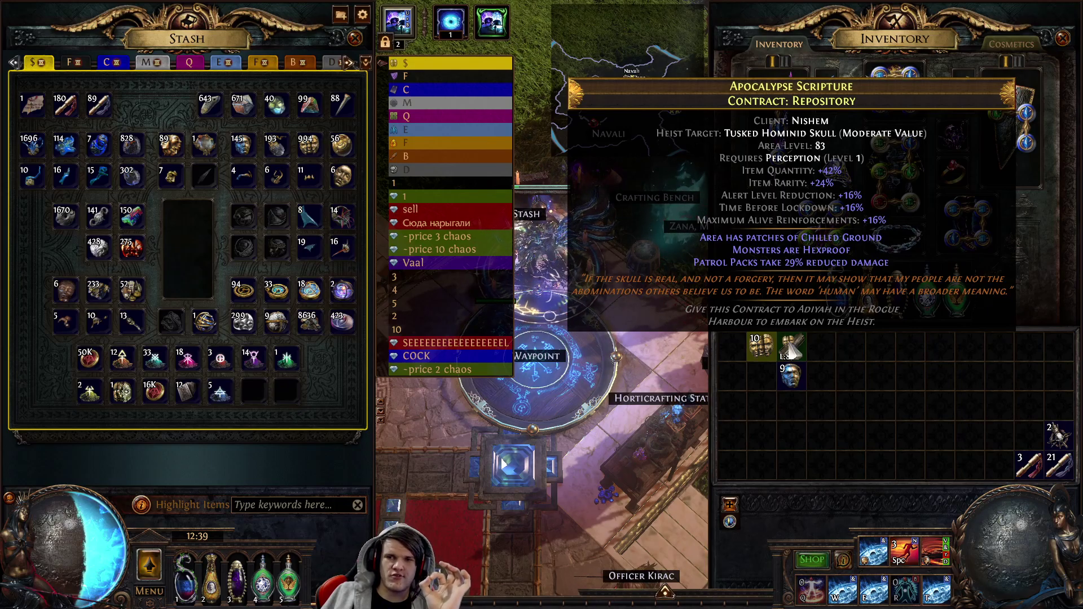
left_click(791, 350)
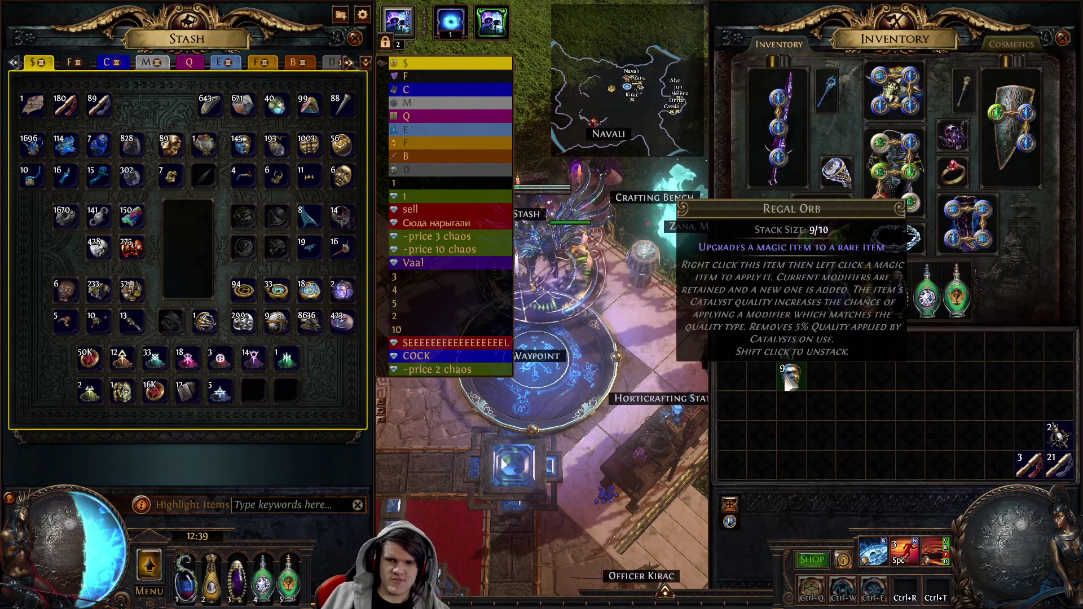
left_click(791, 347, "ctrl")
Find the word "юзать" in the YouTube video's pinned comment and enter Юзать in cell B5 of the Google Sheets glossary
key("alt+Tab")
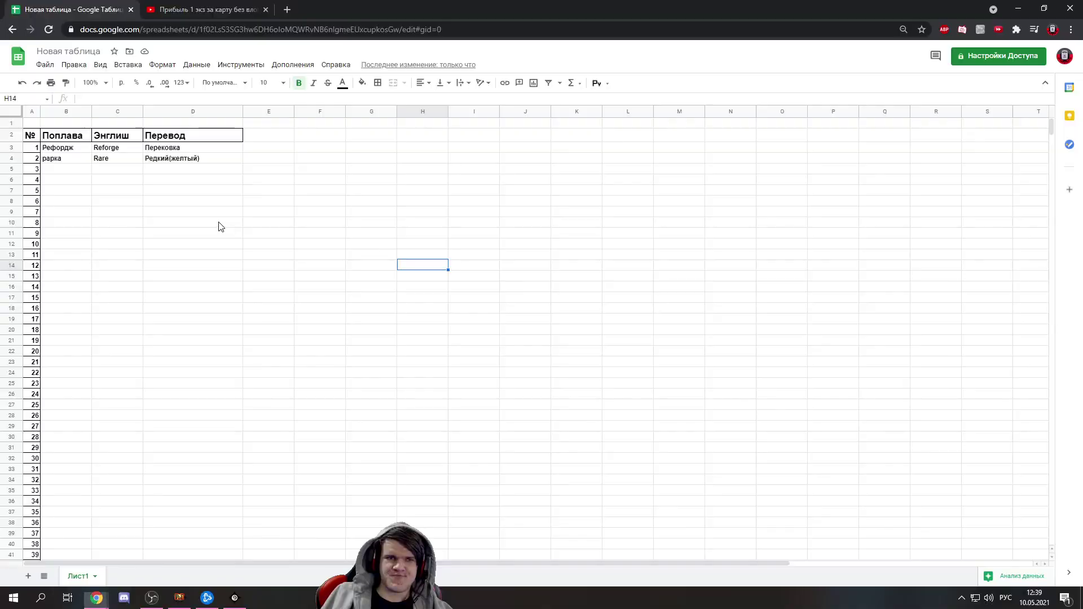
key("ctrl+Tab")
left_click_drag(207, 333, 309, 333)
key("ctrl+Tab")
left_click(63, 170)
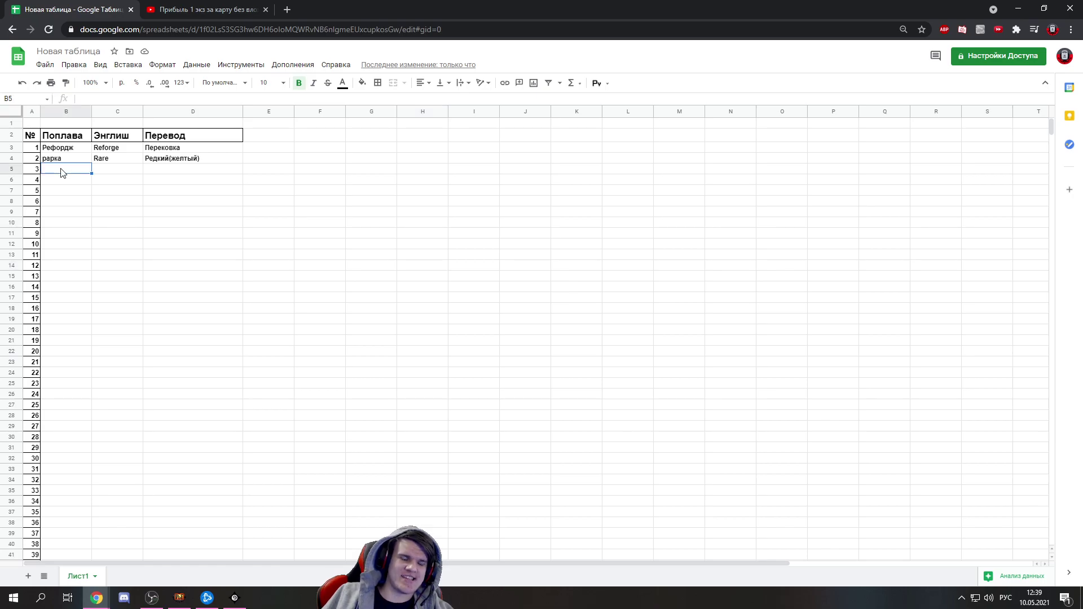
type("Юзать")
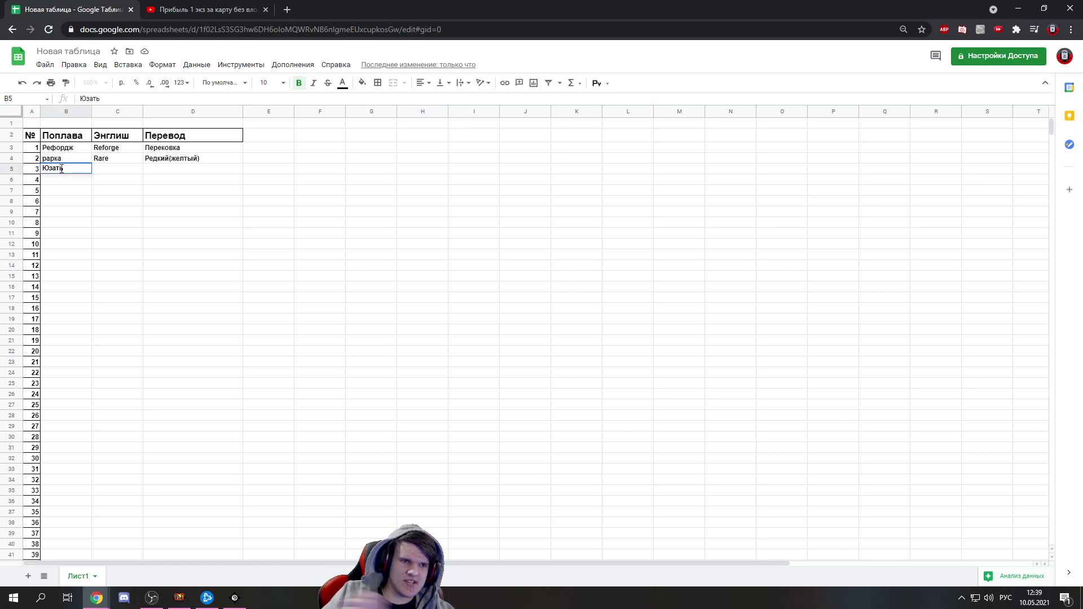
Complete row 5 of the glossary with the English term Use in C5 and the translation Использовать in D5
left_click(103, 170)
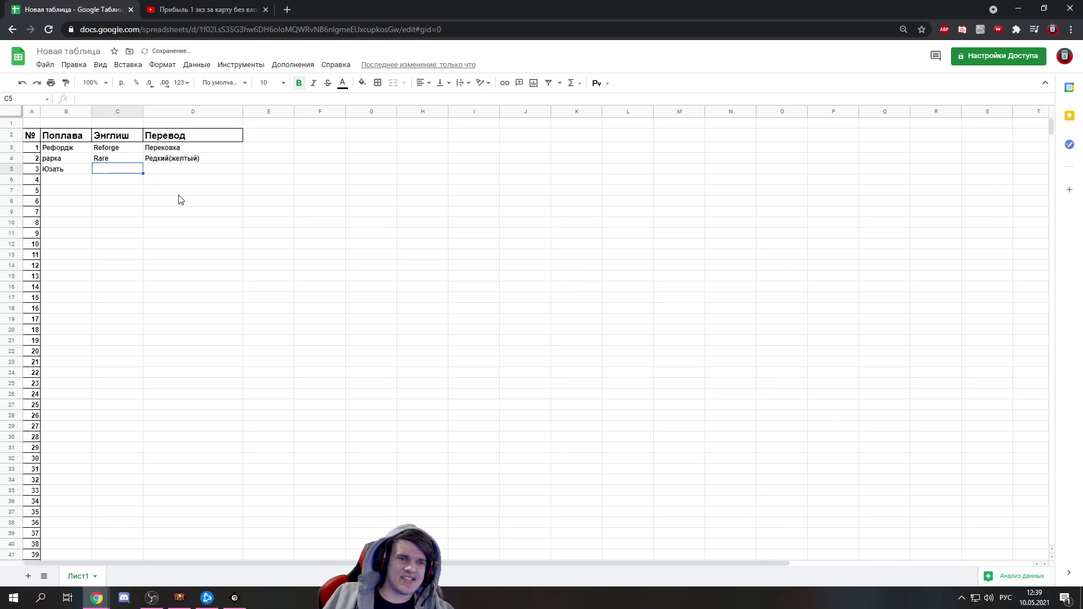
type("Use")
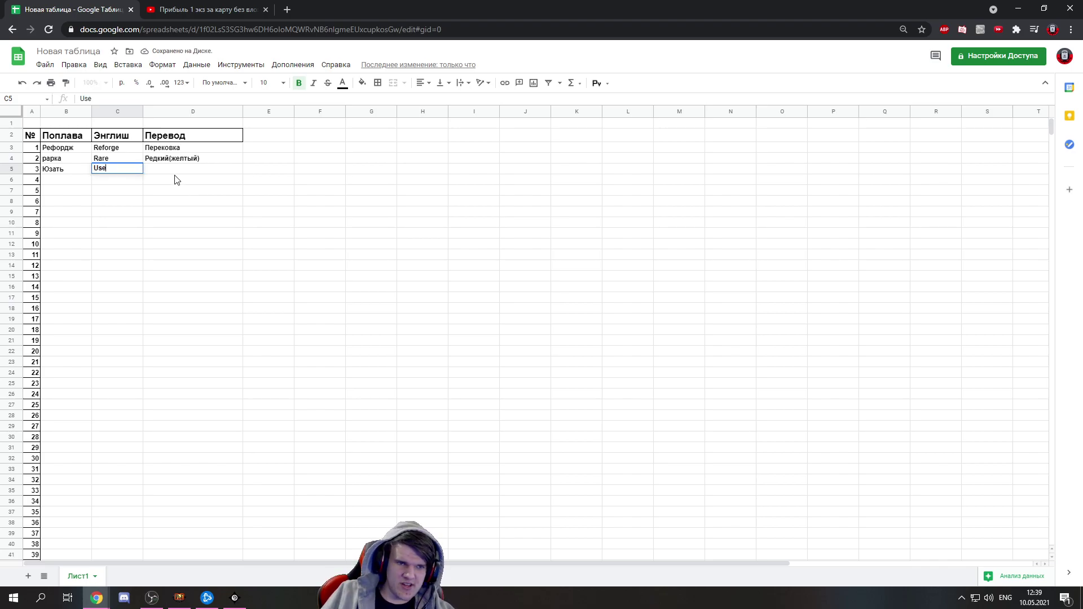
left_click(172, 175)
type("Испо")
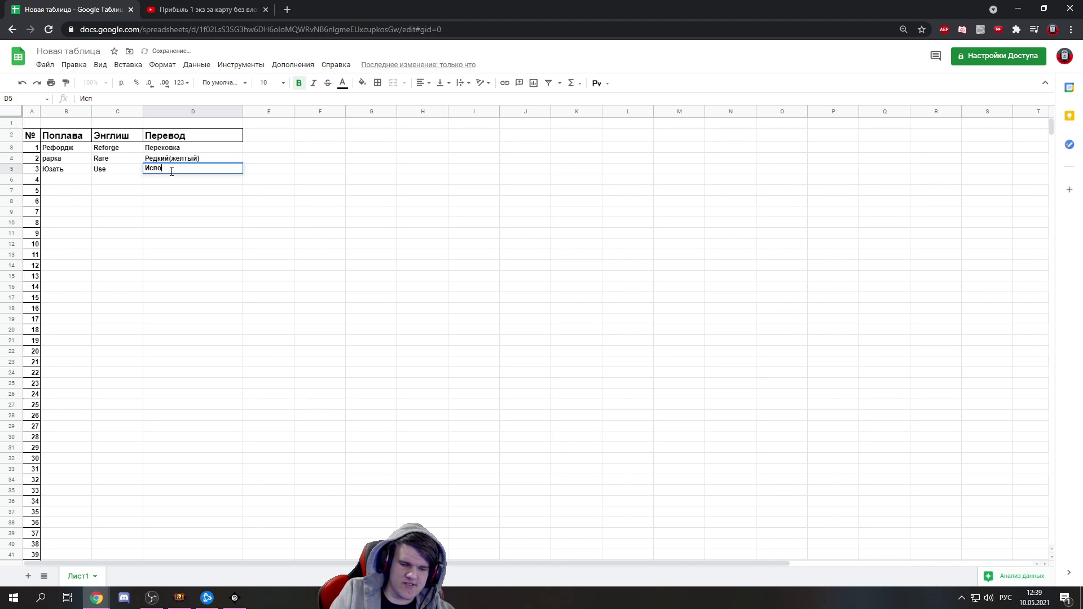
type("льзовать")
key("Return")
left_click(108, 172)
left_click(166, 172)
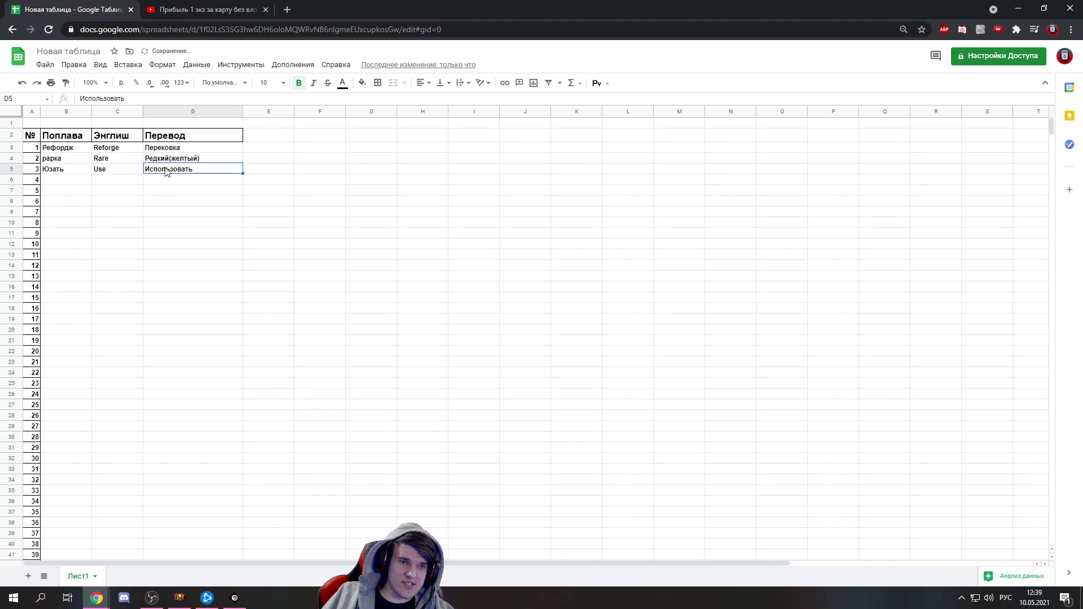
left_click(74, 175)
left_click(127, 173)
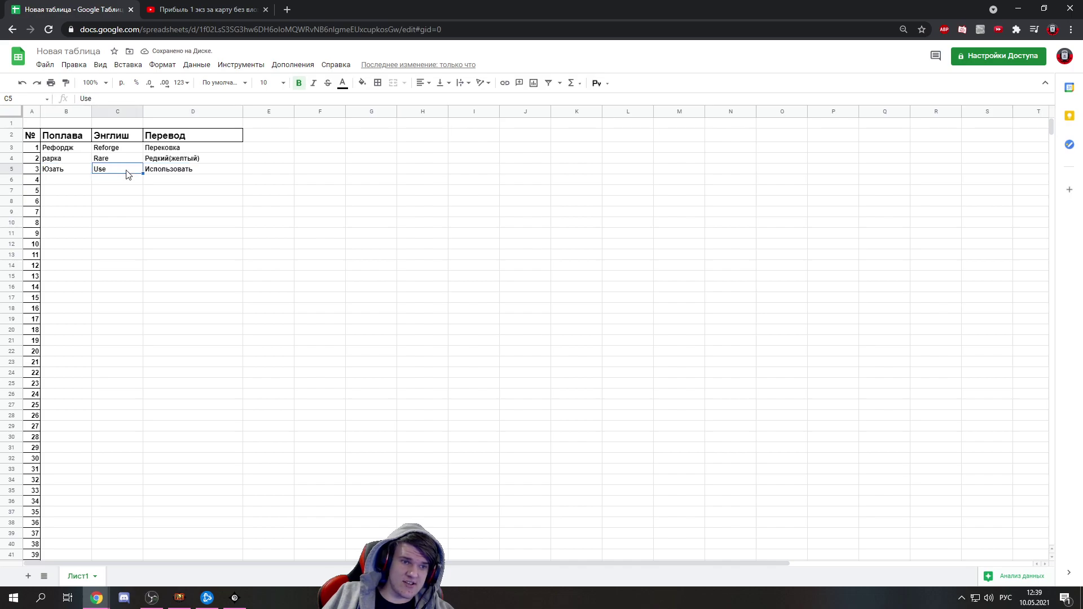
Find the word "хантером" in the YouTube video's pinned comment and enter хунтер in B6 and Hunter in C6 of the glossary
left_click(206, 7)
left_click(312, 333)
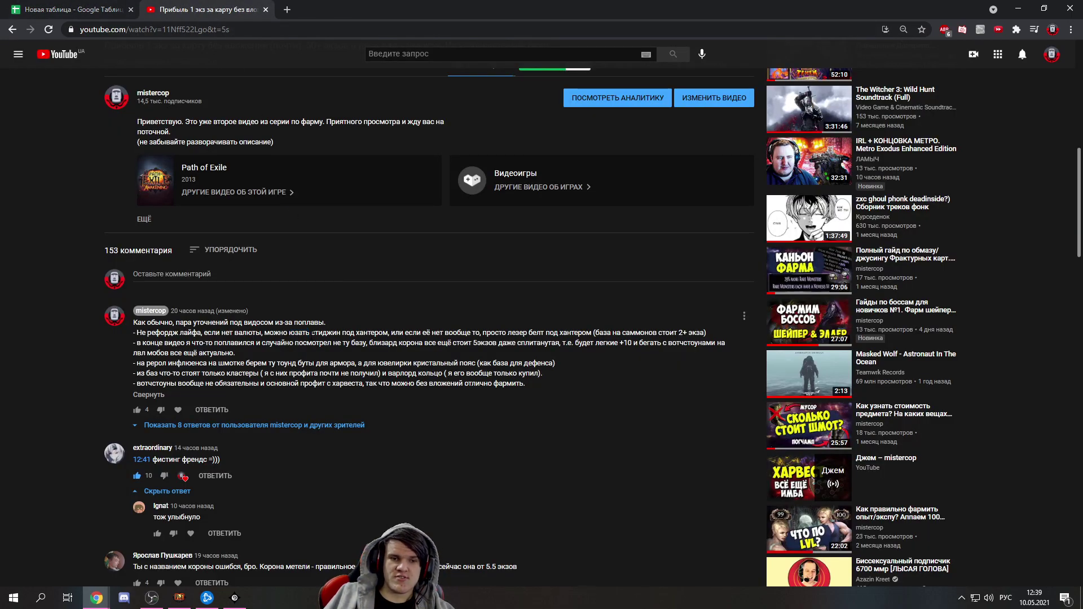
left_click_drag(312, 333, 133, 323)
left_click(347, 332)
left_click_drag(379, 332, 133, 323)
left_click(357, 333)
double_click(357, 333)
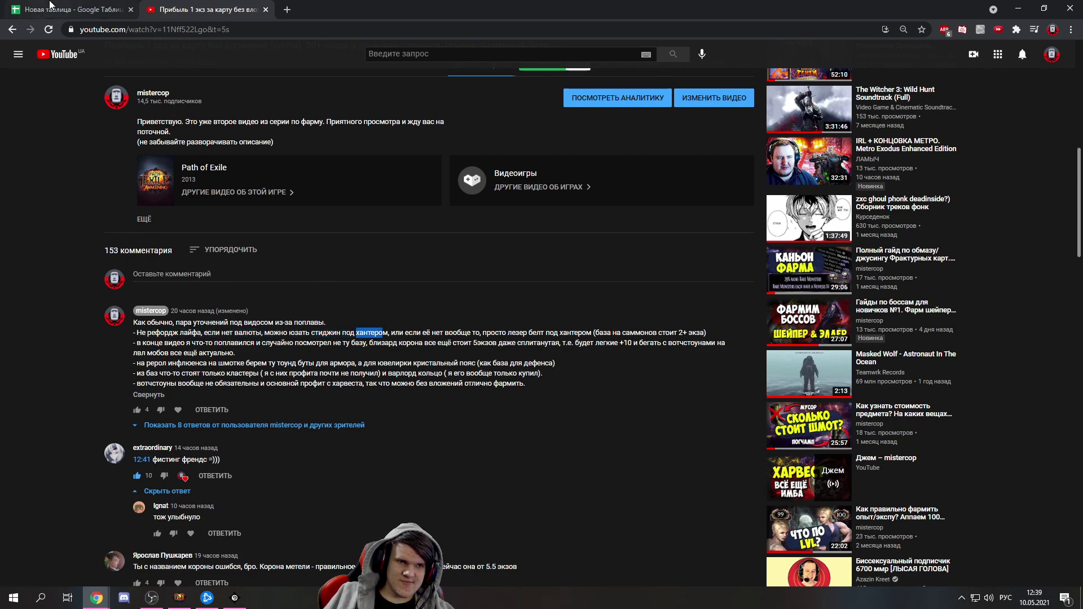
left_click(67, 9)
left_click(51, 181)
type("хунтер")
left_click(103, 186)
type("Hunter")
Enter the translation Охотник (зеленый токсичный урод) in D6 and widen the Перевод column to fit it
left_click(163, 183)
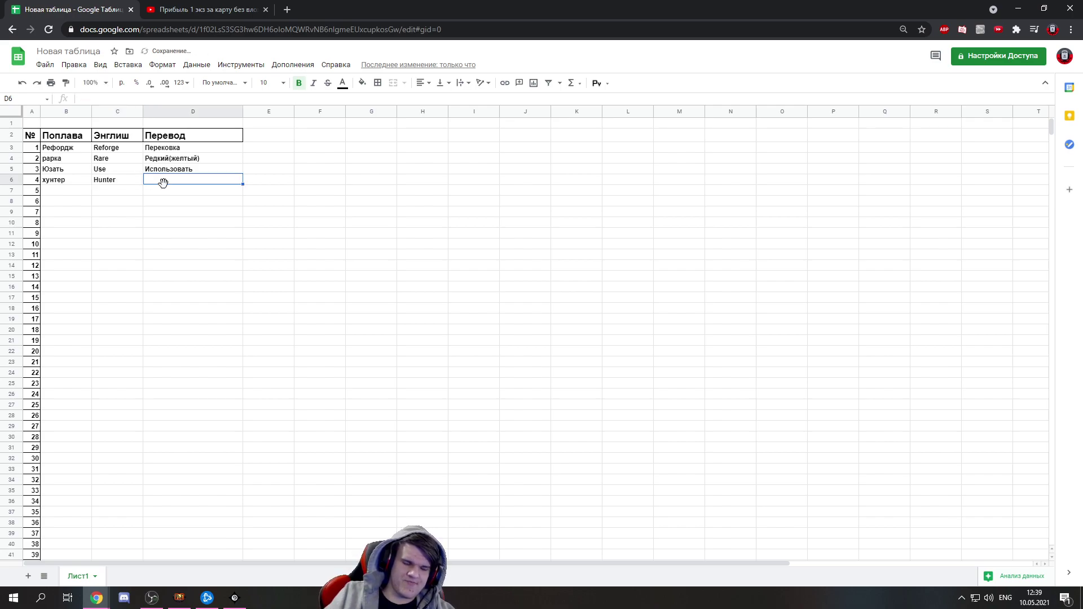
type("J")
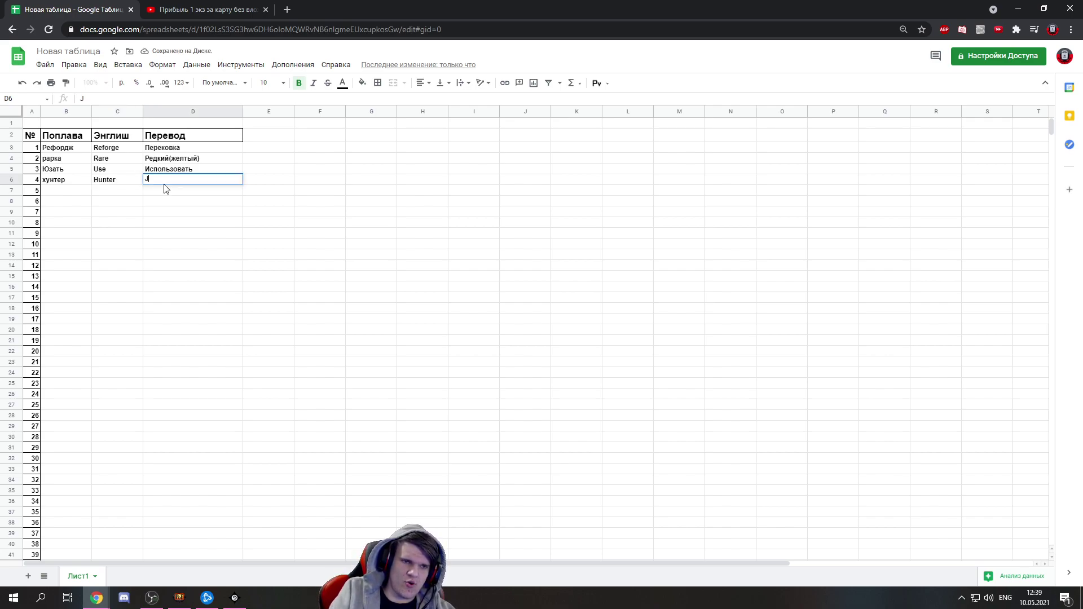
type("Охотник ")
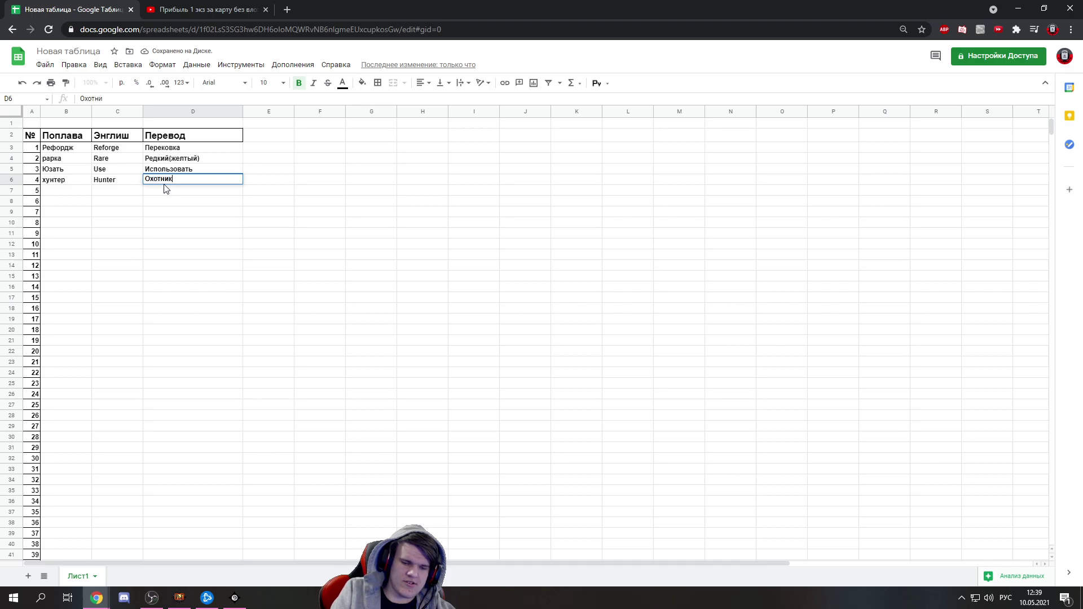
type("(зеле")
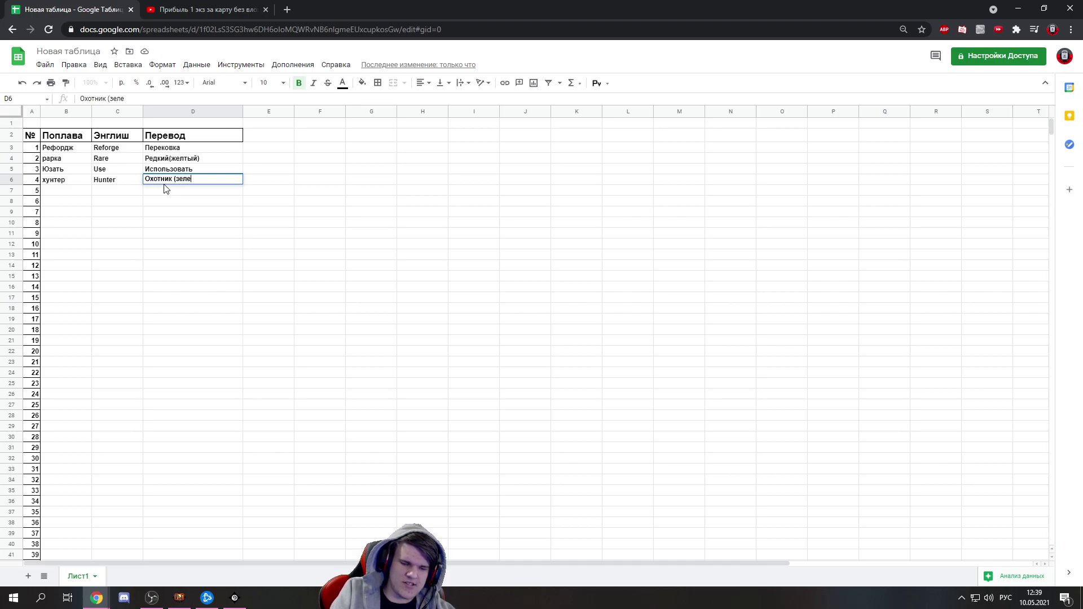
type("ный токсичный урод")
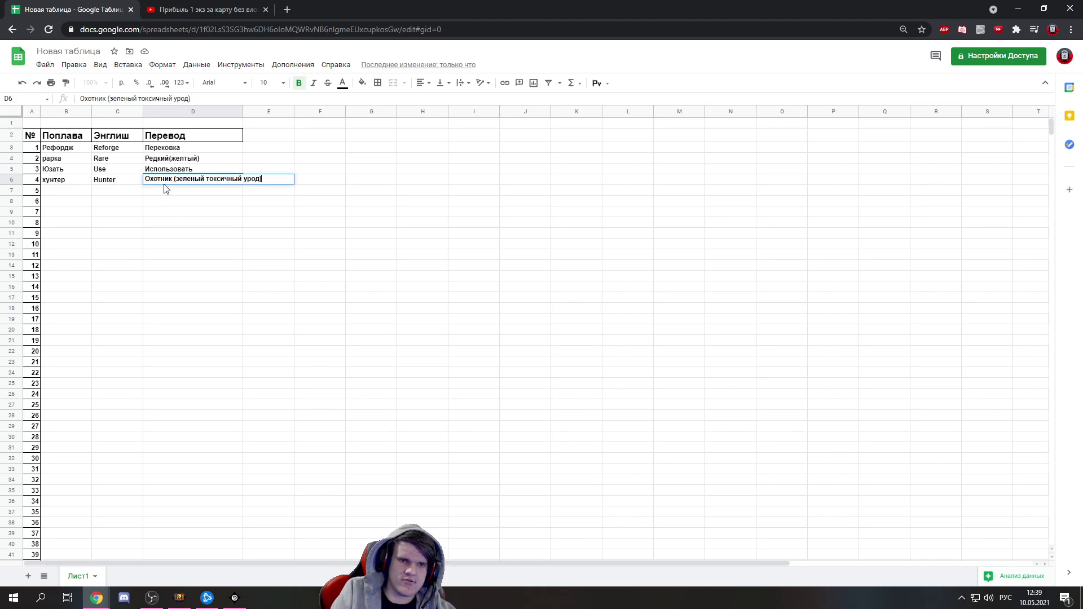
left_click(282, 158)
left_click_drag(243, 111, 326, 111)
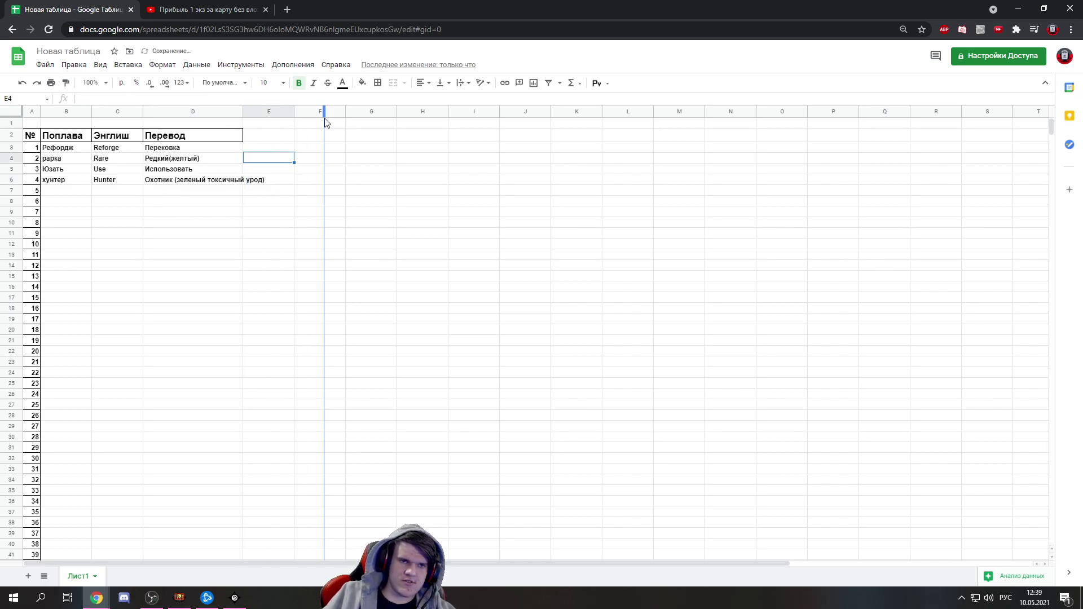
Switch to Path of Exile, open the Atlas and inspect the Hunter entry among the conquerors
key("alt+Tab")
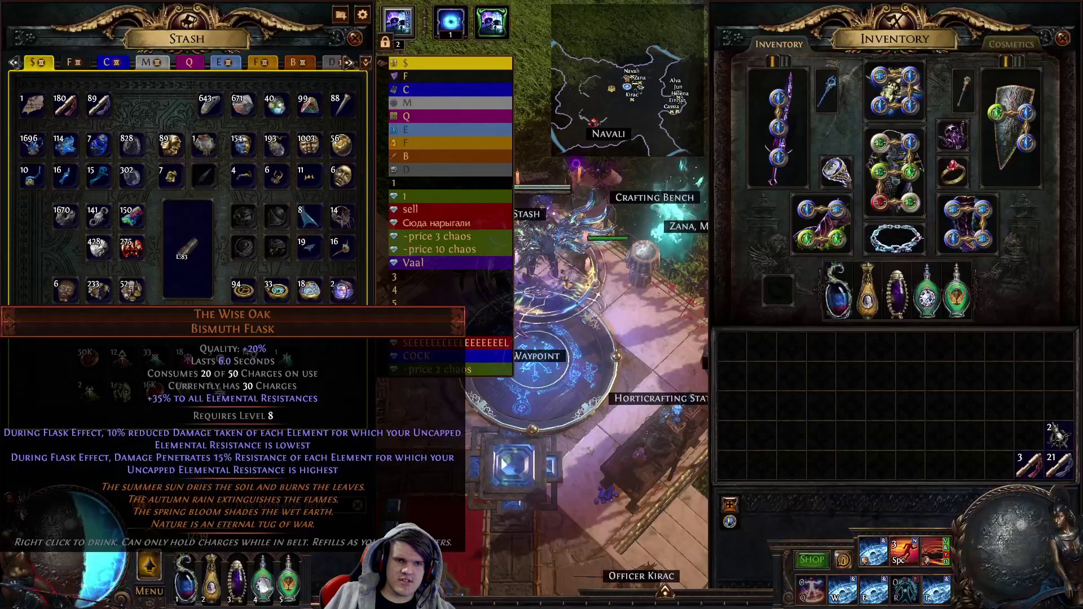
key("g")
scroll(290, 261, "up", 3)
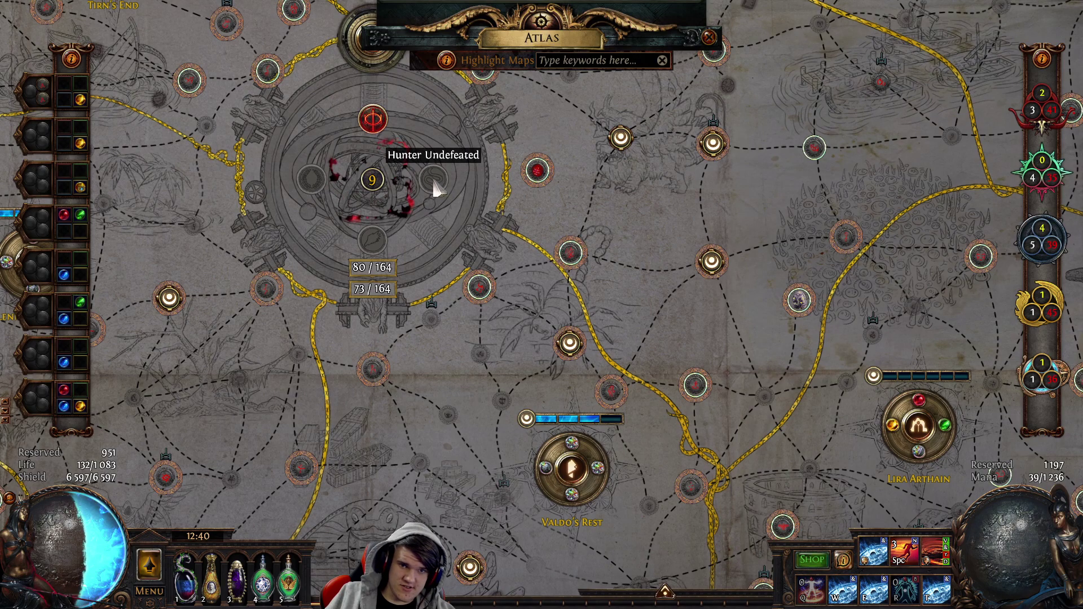
Return to the browser, check the YouTube comment for the next word and enter стиджин in cell B7 of the glossary
key("alt+Tab")
left_click(186, 9)
left_click(96, 7)
left_click(72, 193)
type("стиджин")
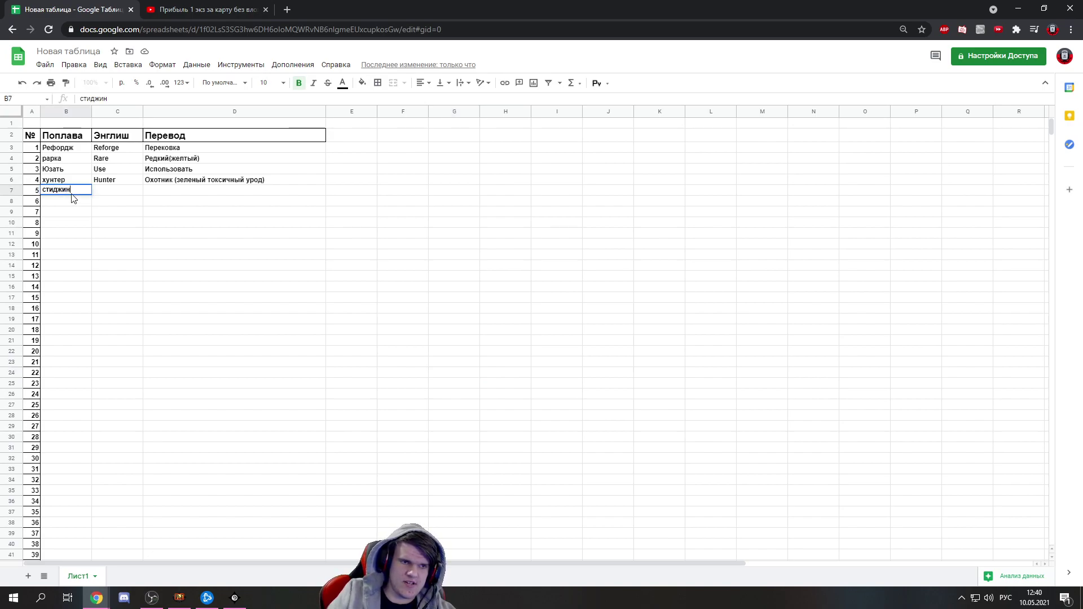
Switch to Path of Exile, close the Atlas and browse the stash tabs from F through B for a Stygian Vise
key("alt+Tab")
key("Escape")
left_click(520, 248)
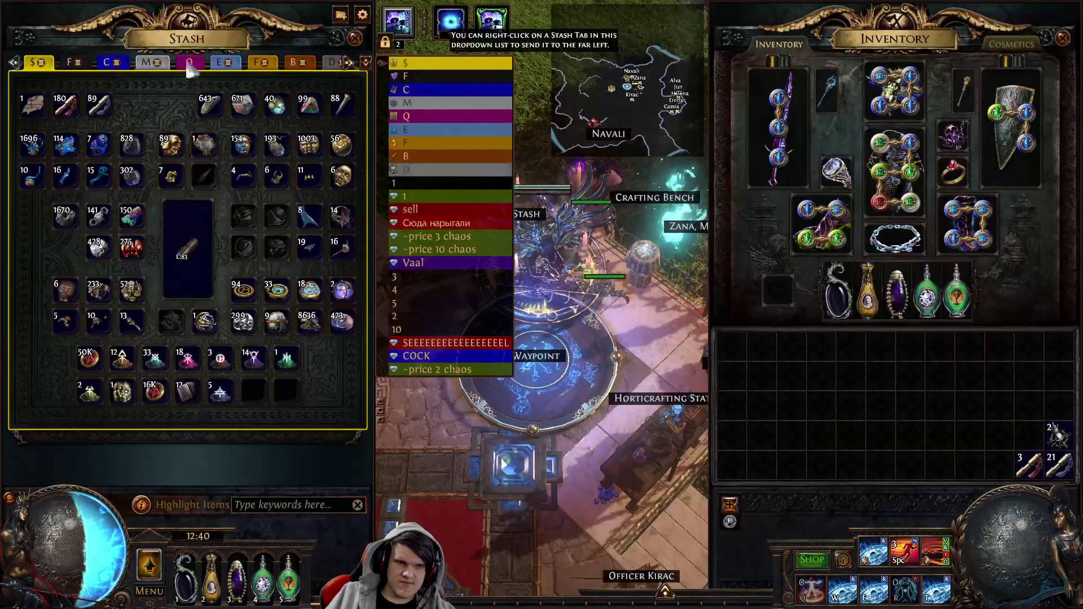
left_click(81, 62)
left_click(111, 61)
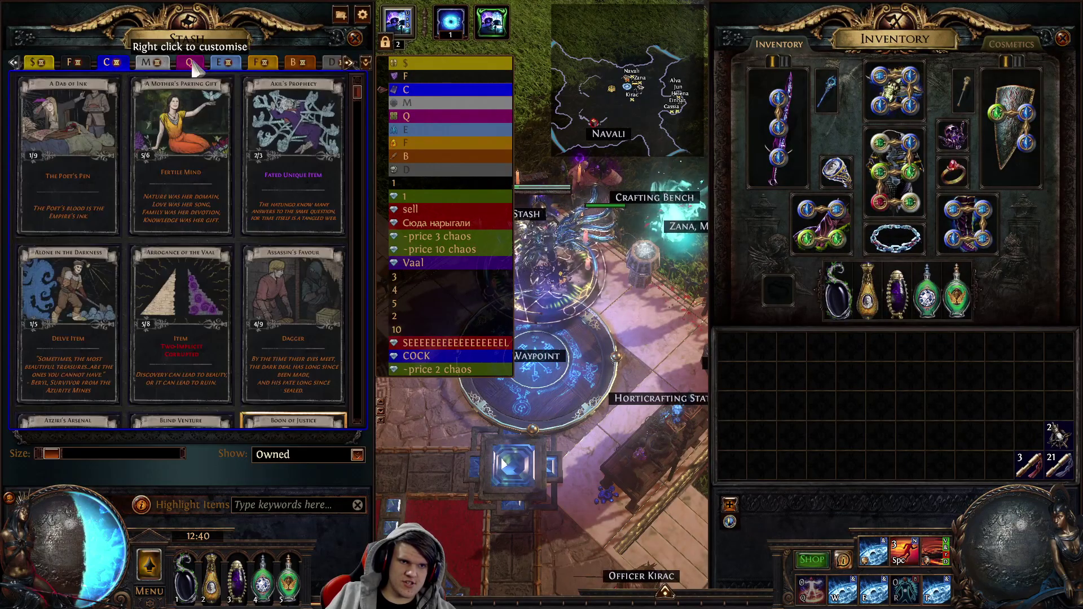
left_click(189, 63)
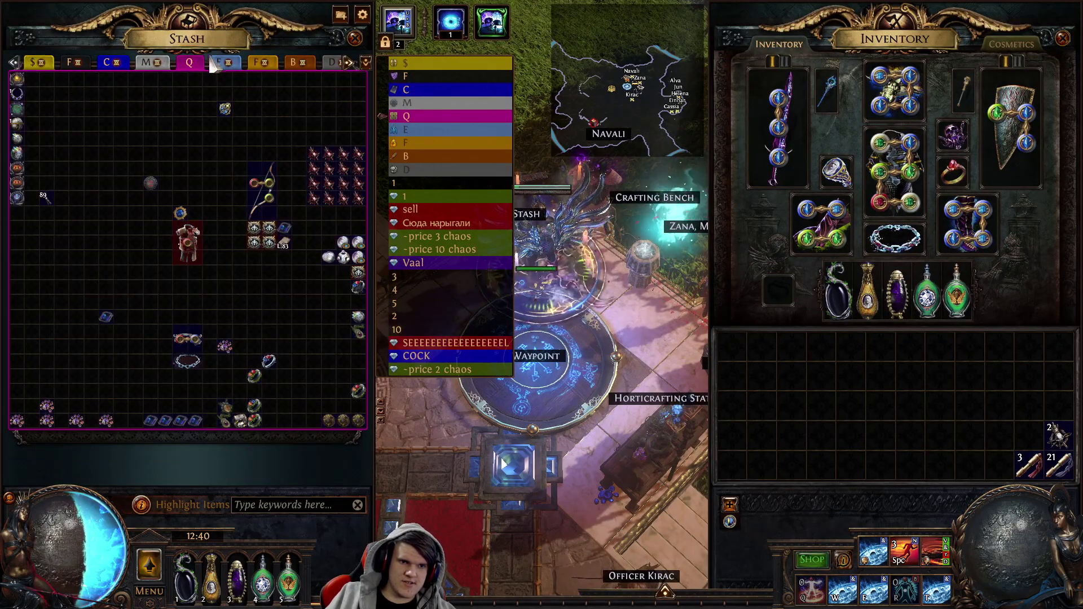
left_click(224, 62)
left_click(262, 62)
left_click(294, 63)
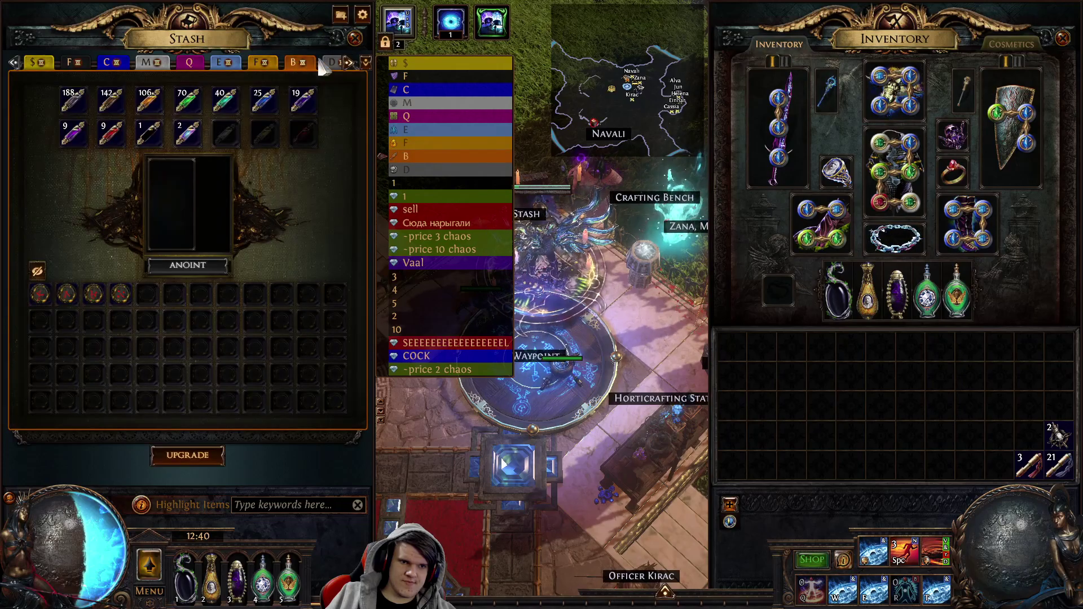
Return to the Google Sheets glossary and enter the English term Stygian vise in cell C7
key("alt+Tab")
left_click(122, 194)
type("Stygi")
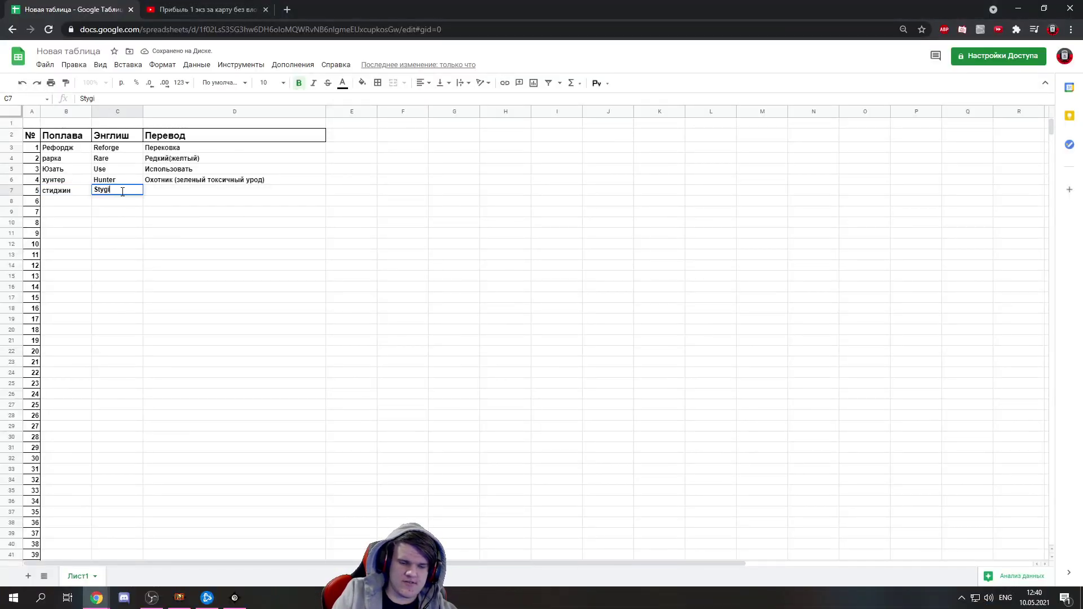
type("an vise")
key("Return")
key("Up")
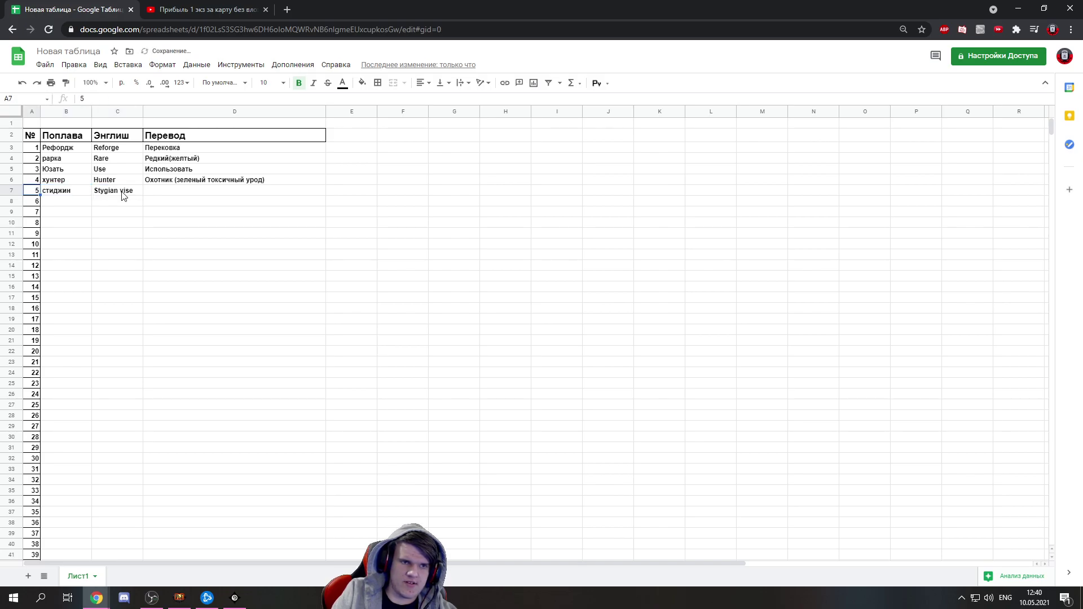
left_click(123, 194)
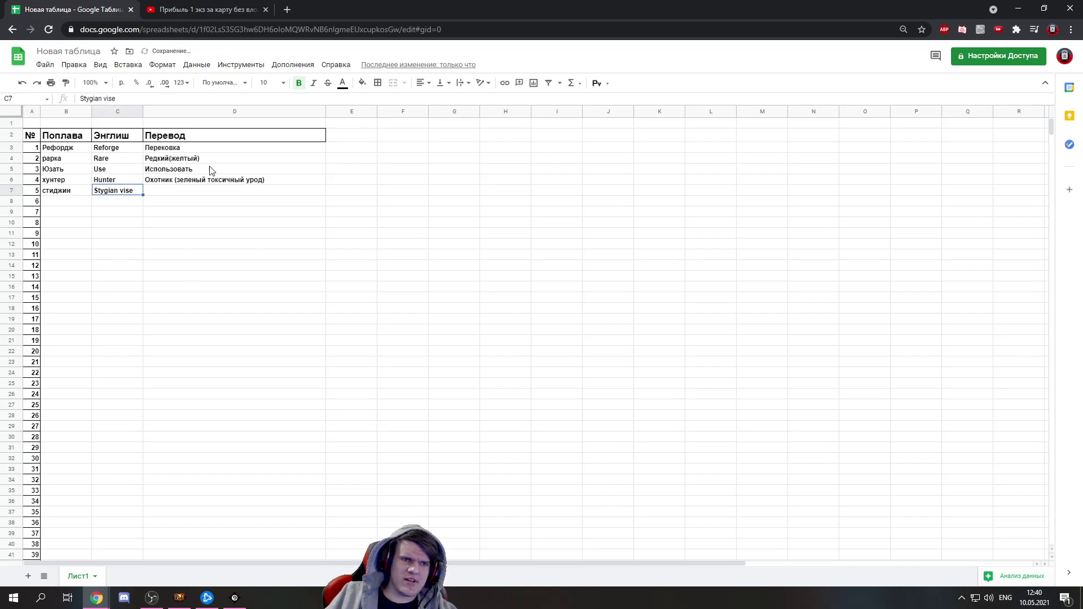
Switch to Path of Exile and check the further stash tabs, from tab 1 through Vaal to tab 5, for a Stygian Vise
key("alt+Tab")
left_click(257, 61)
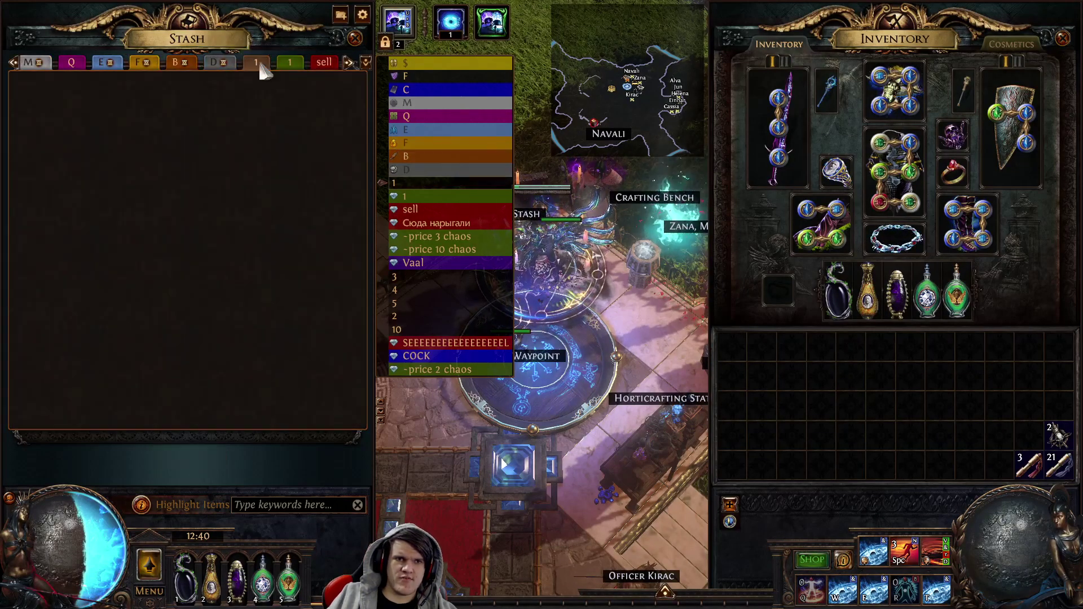
scroll(323, 59, "down", 3)
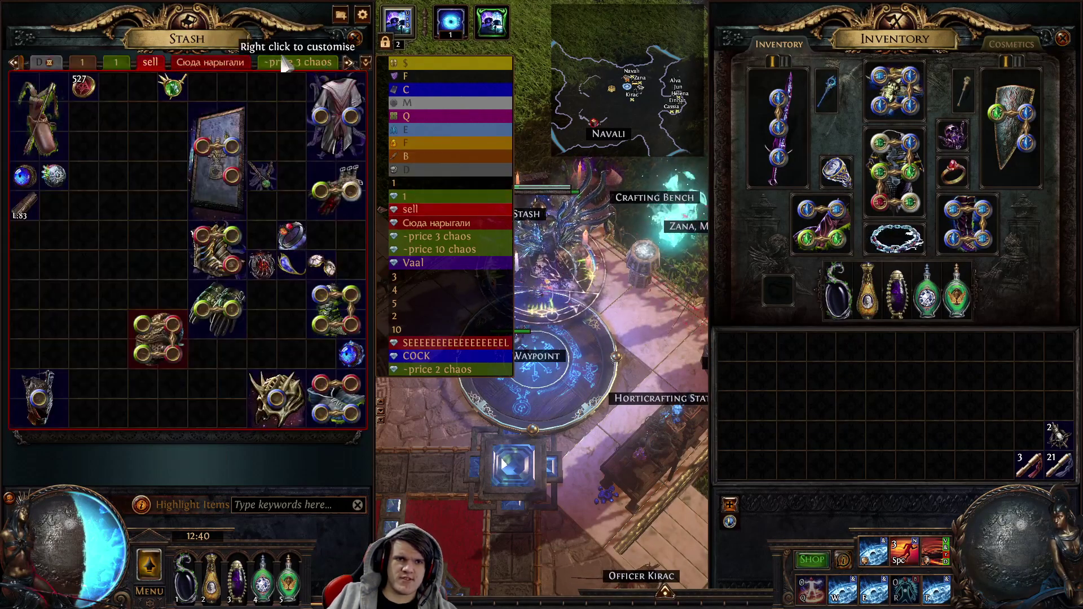
scroll(251, 63, "down", 2)
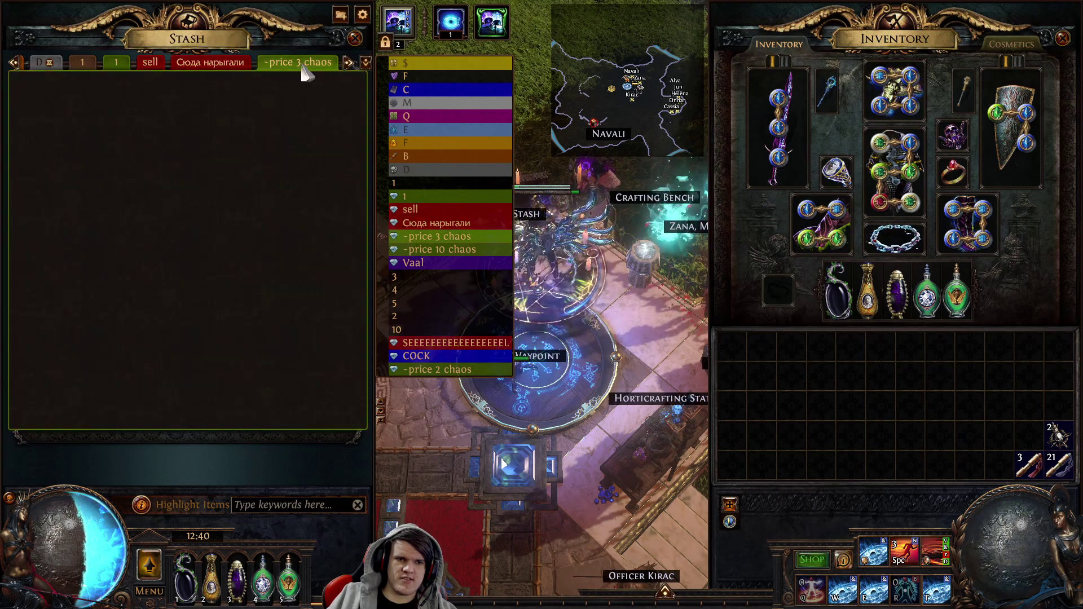
scroll(306, 62, "down", 1)
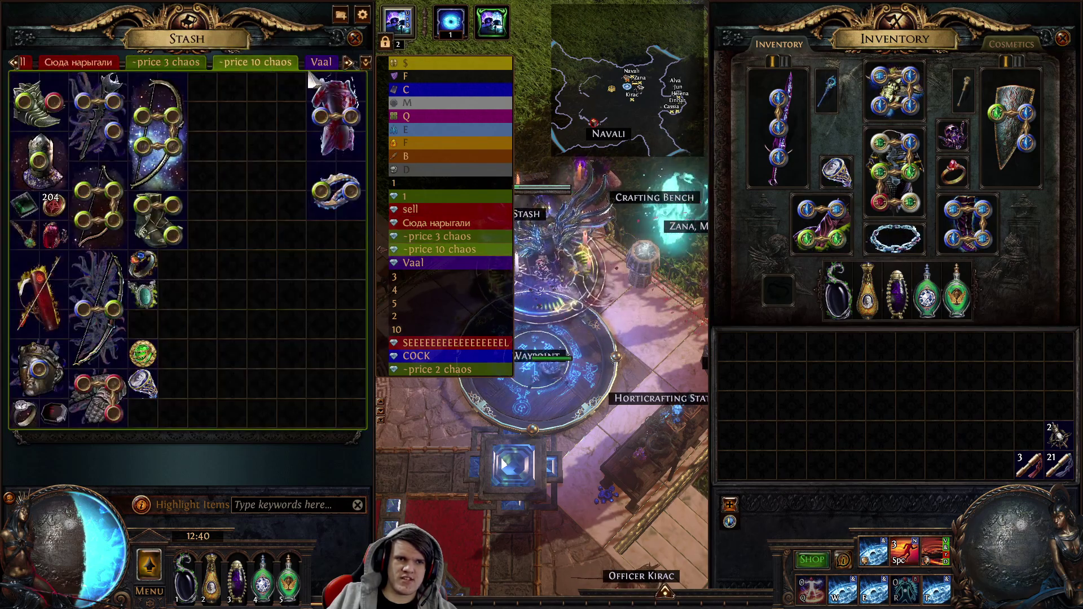
scroll(283, 60, "down", 2)
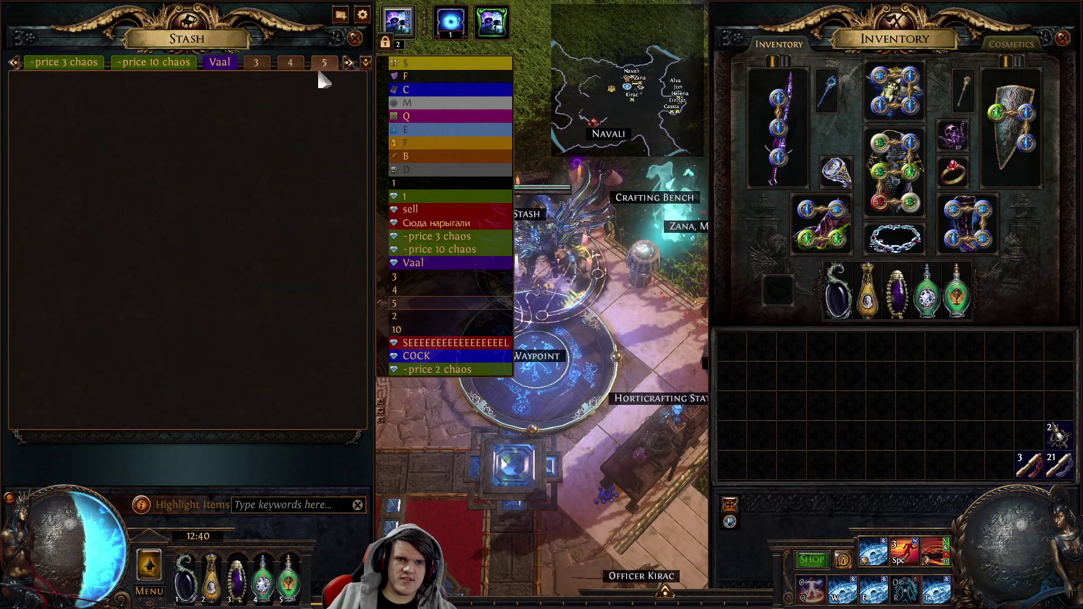
Open the Path of Exile Trade site in a new browser tab and look up "sty" among the listed items
key("alt+Tab")
double_click(124, 190)
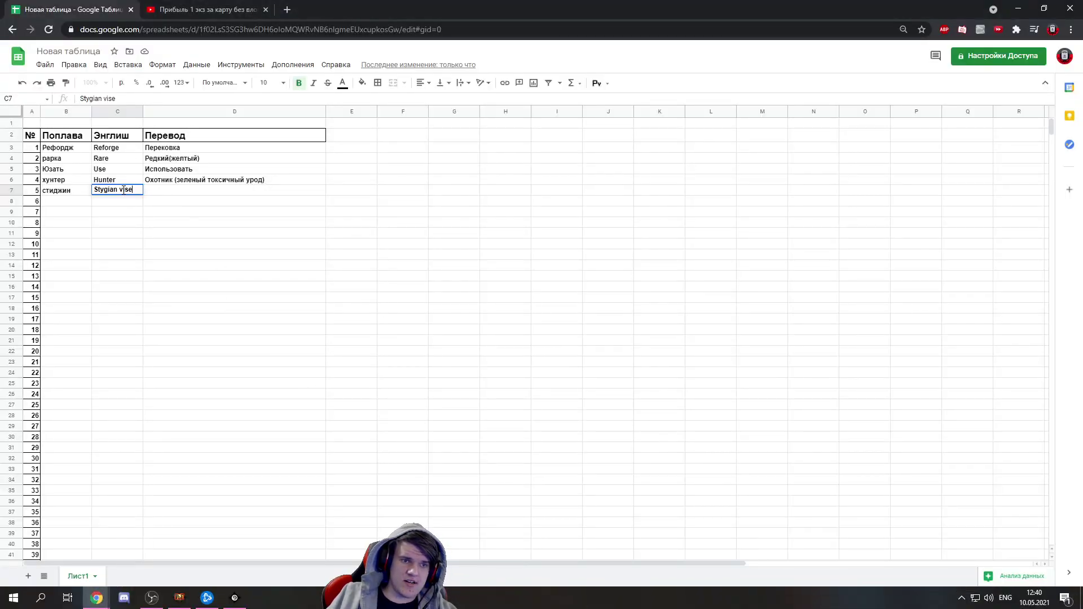
left_click(287, 10)
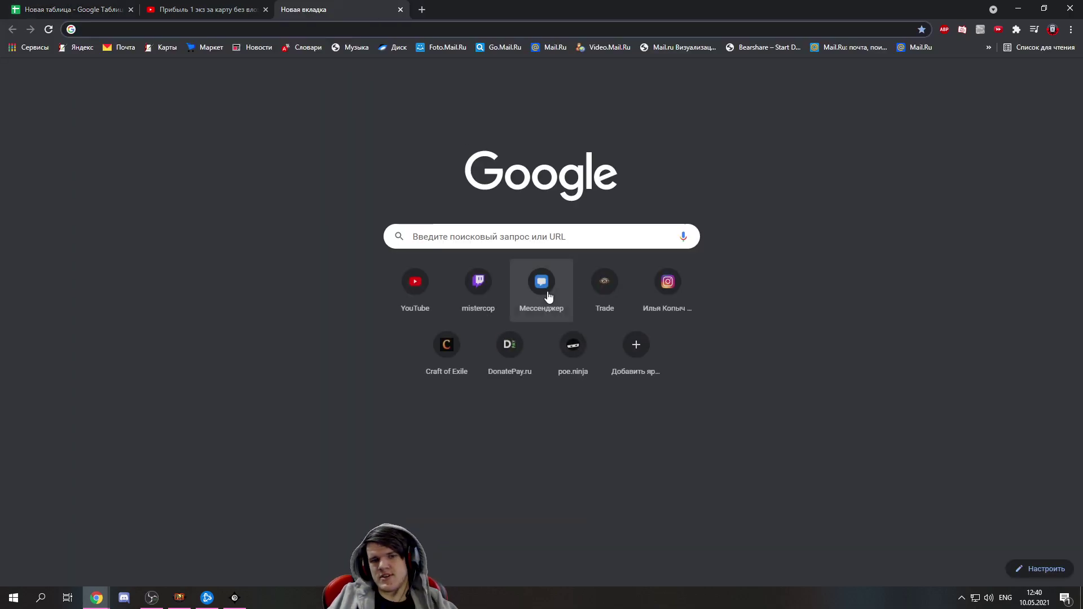
left_click(601, 295)
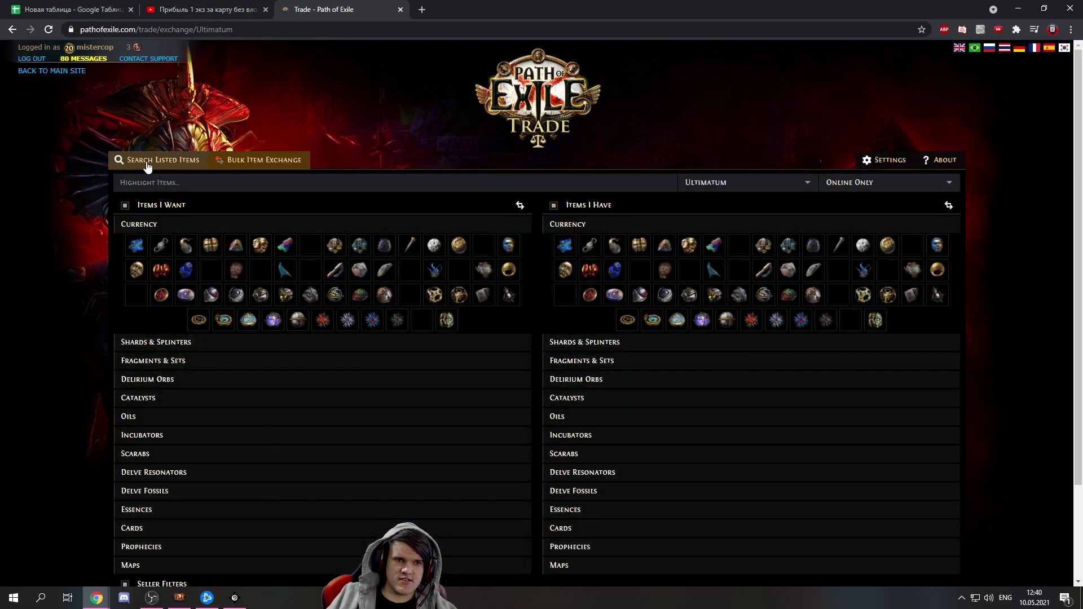
left_click(148, 162)
left_click(163, 183)
type("s")
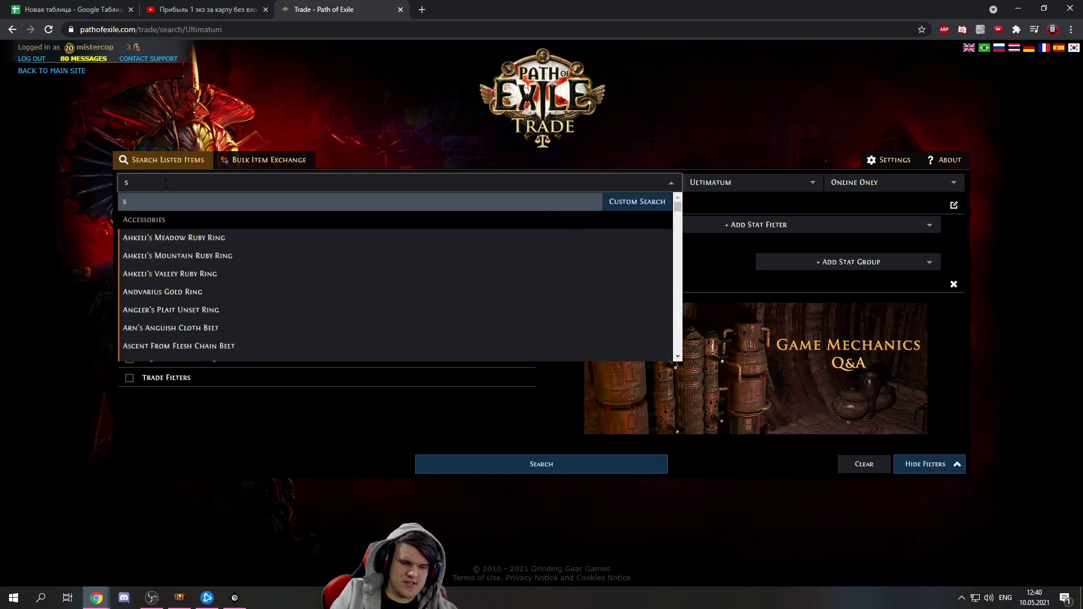
type("ty")
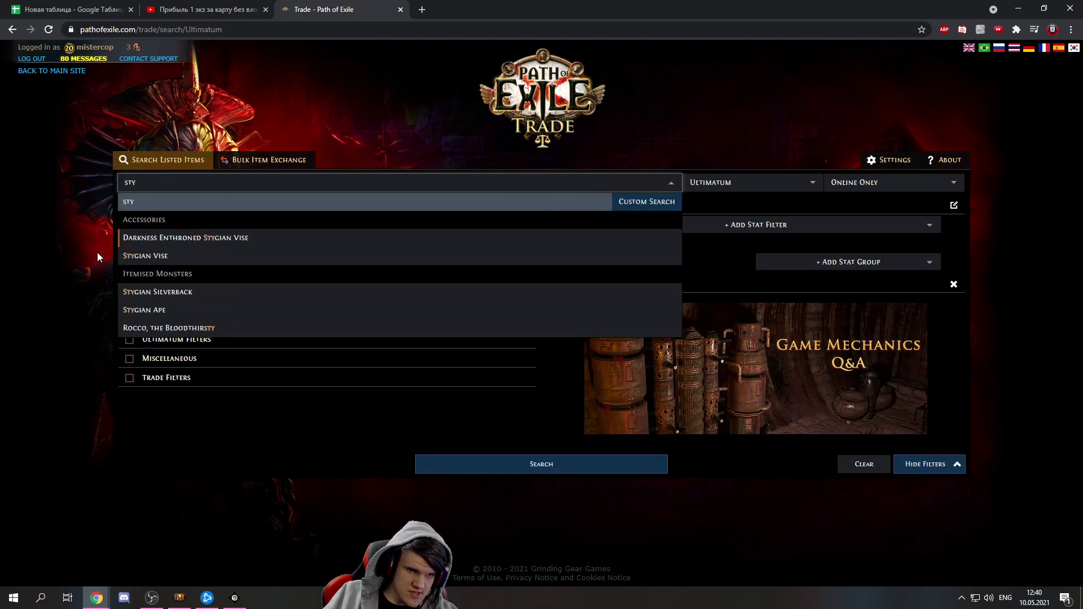
Return to the Google Sheets glossary and enter the translation "Пояс с дыркой для джевела (из бездны)" in cell D7
left_click(102, 9)
left_click(124, 192)
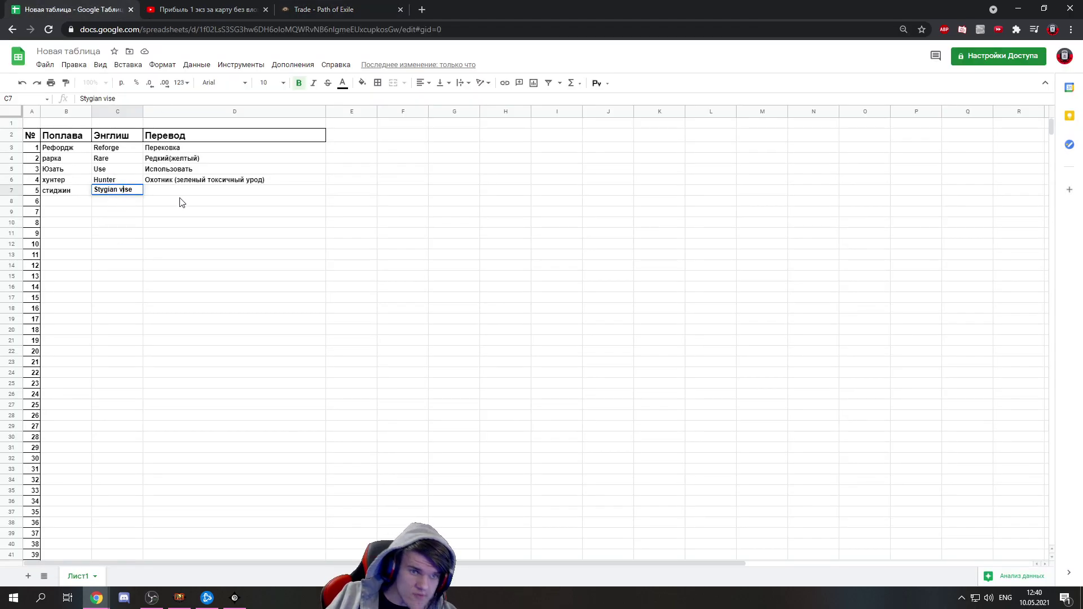
left_click(164, 192)
key("Return")
key("alt+shift")
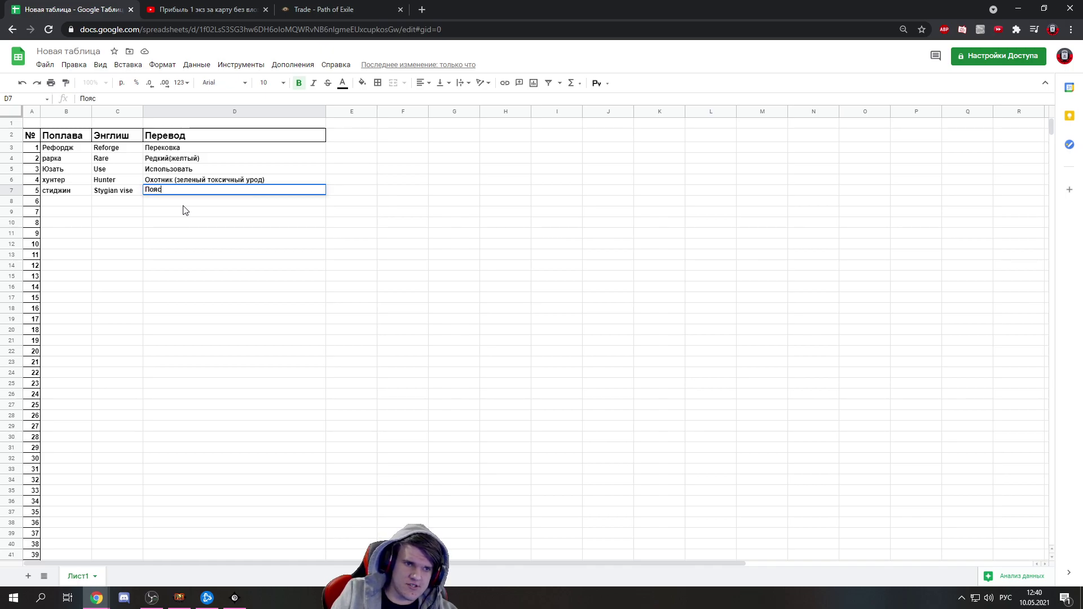
type("Пояс с дыркой для джеве")
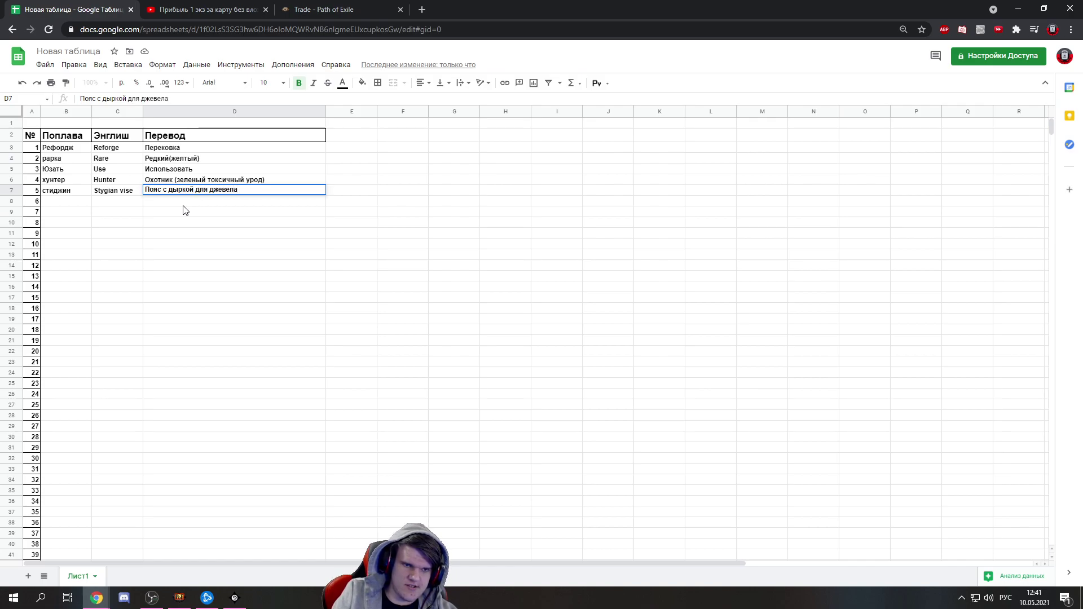
type("ла (из бездны")
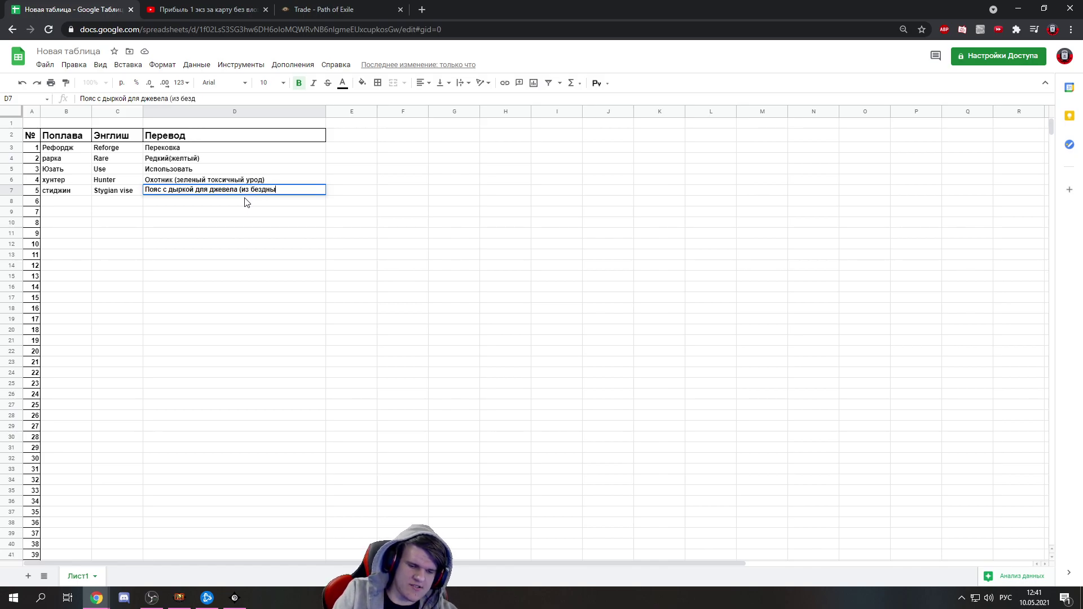
left_click(194, 225)
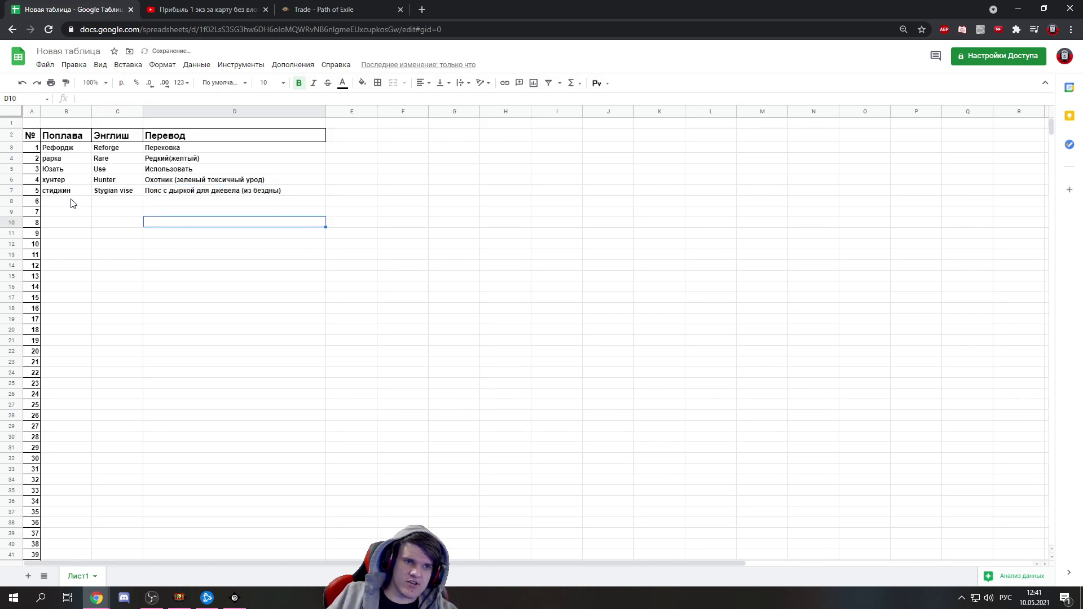
left_click(195, 192)
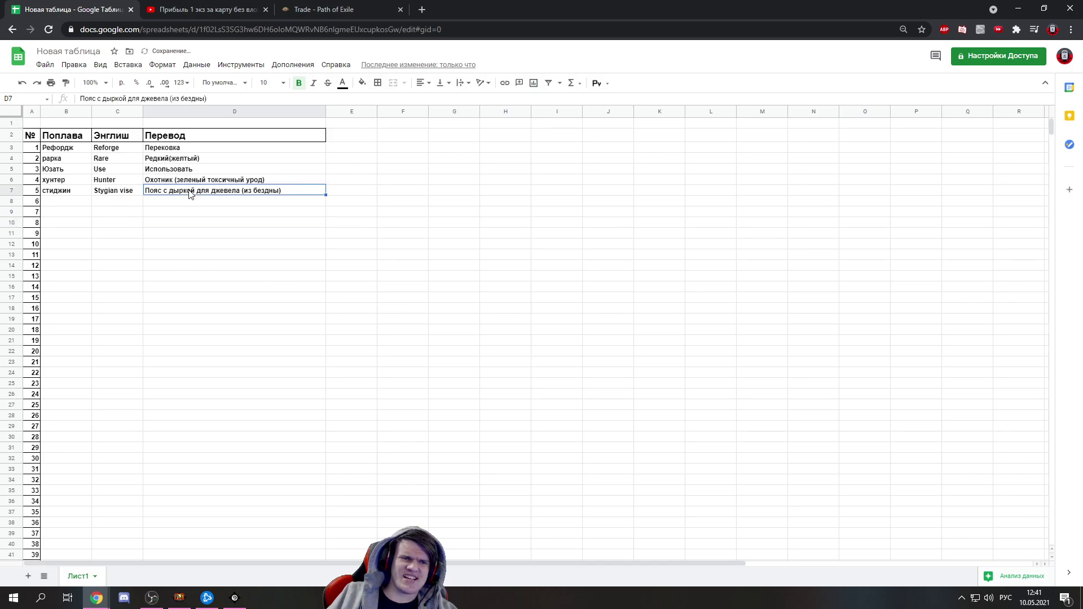
Add the slang word "Джевел" in cell B8 and its English term "Jewel" in C8
left_click(65, 204)
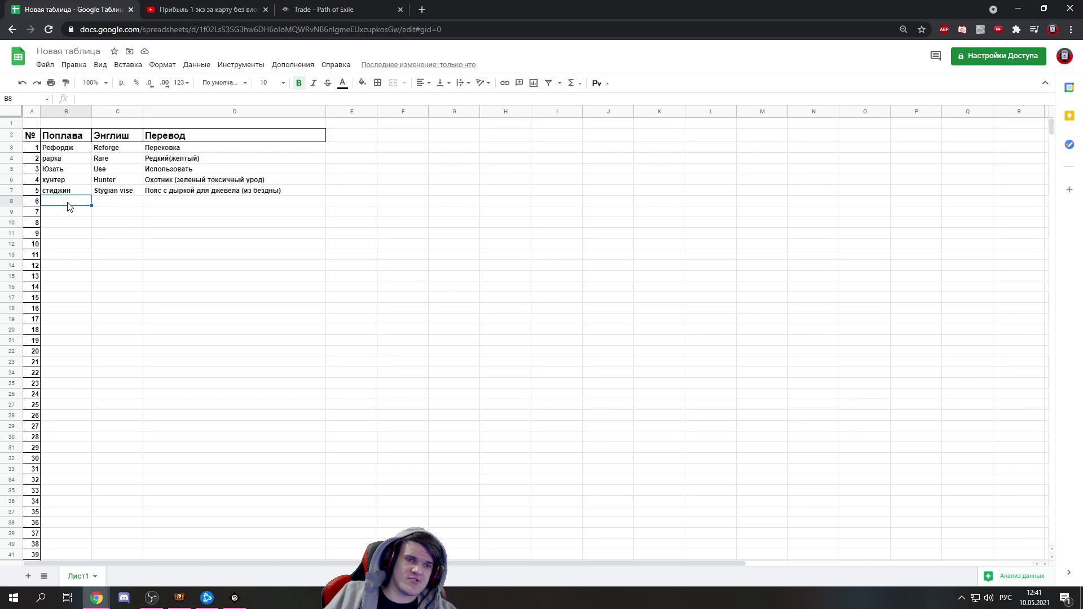
left_click(215, 192)
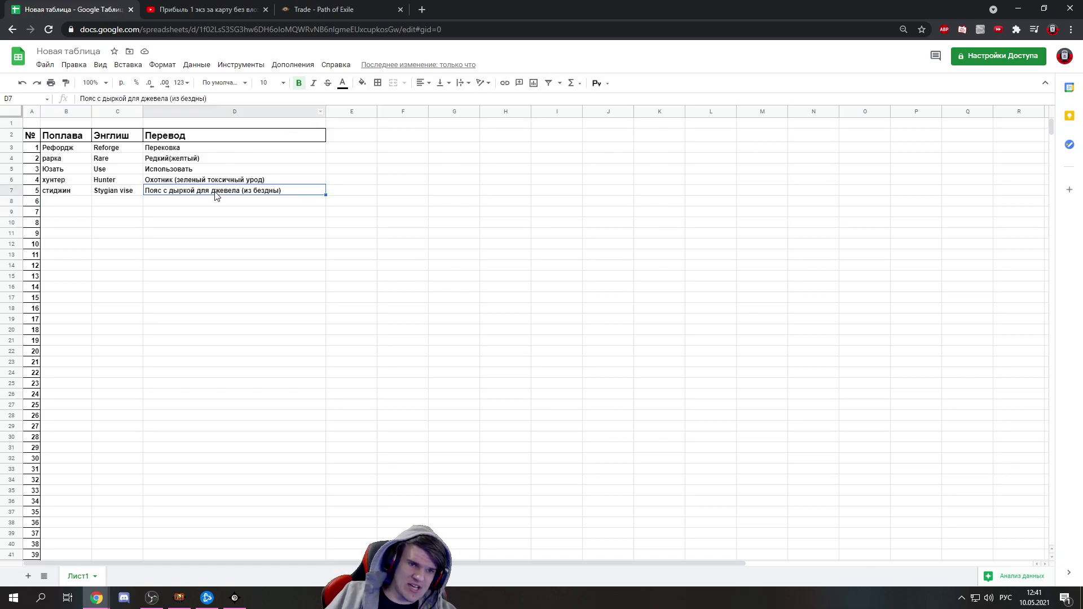
left_click(60, 206)
type("Джевел")
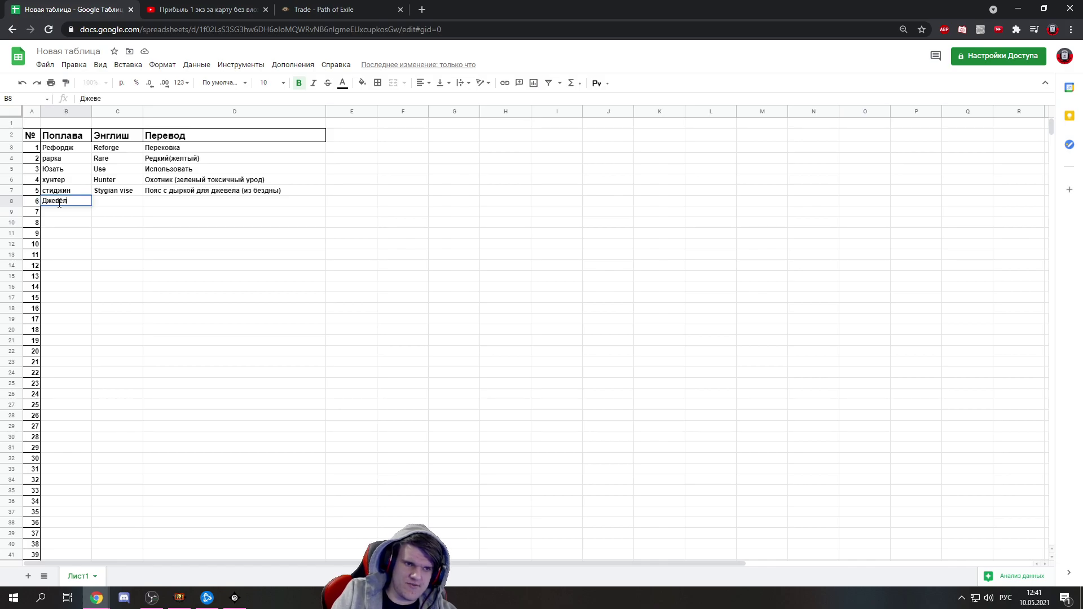
left_click(114, 204)
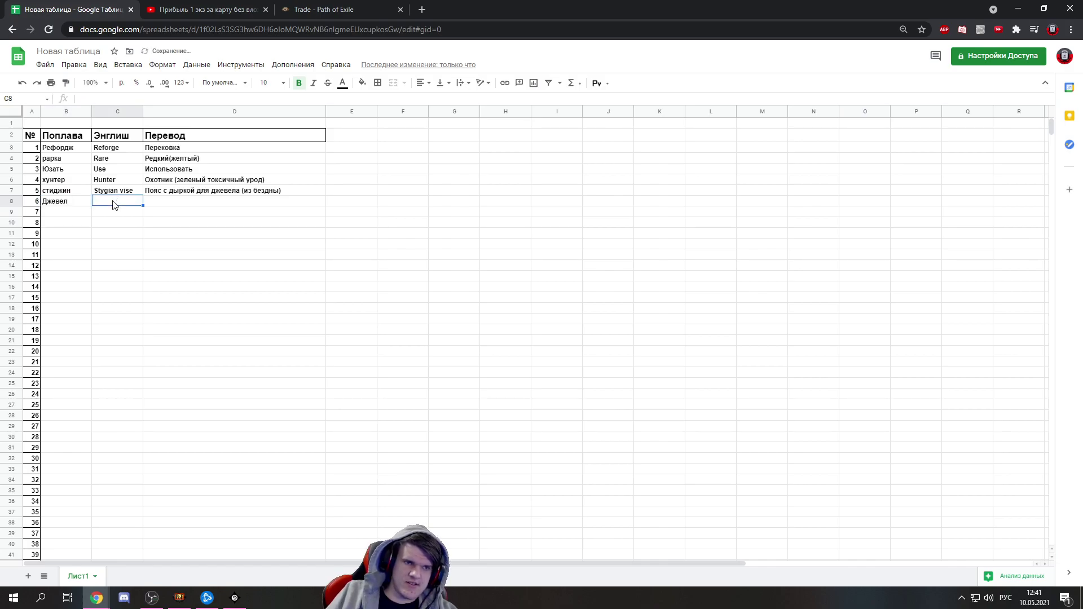
type("Jewel")
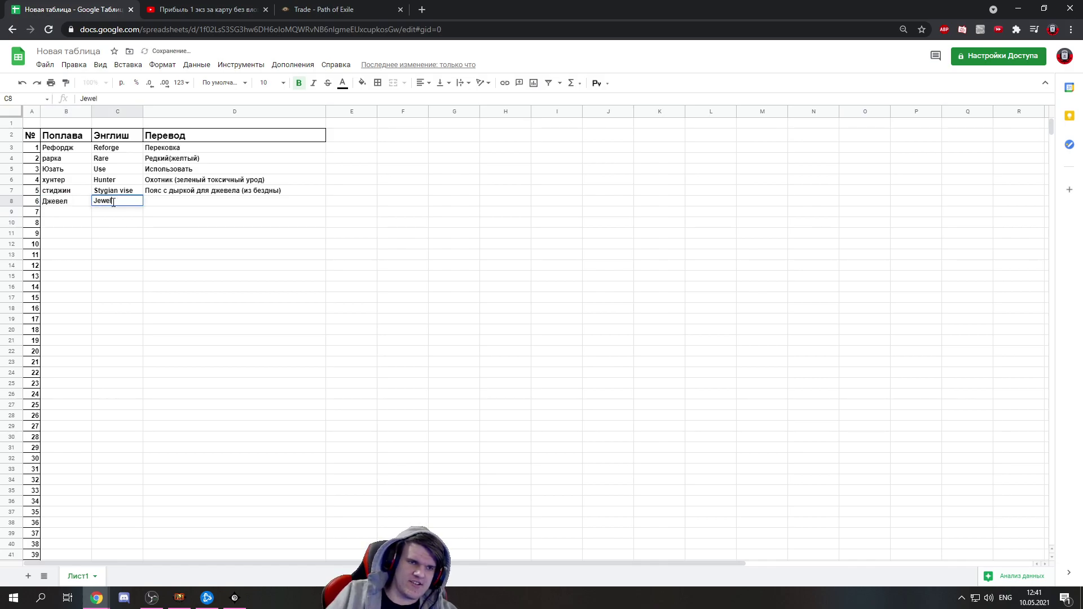
left_click(162, 204)
key("alt+shift")
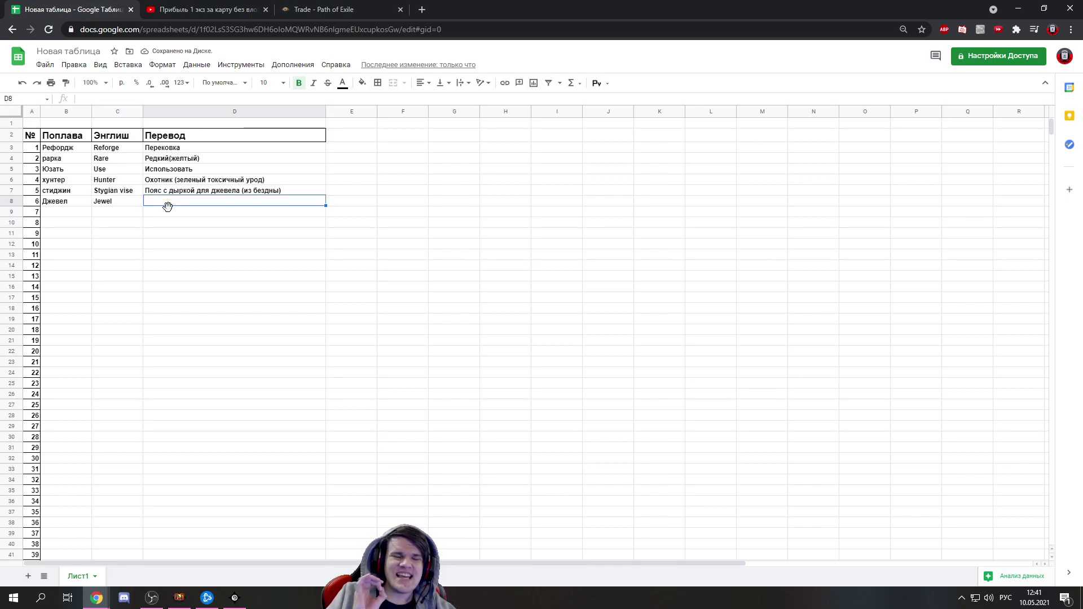
Switch to Path of Exile, open the passive skill tree and inspect the Cobalt Jewel in its socket
key("alt+Tab")
key("g")
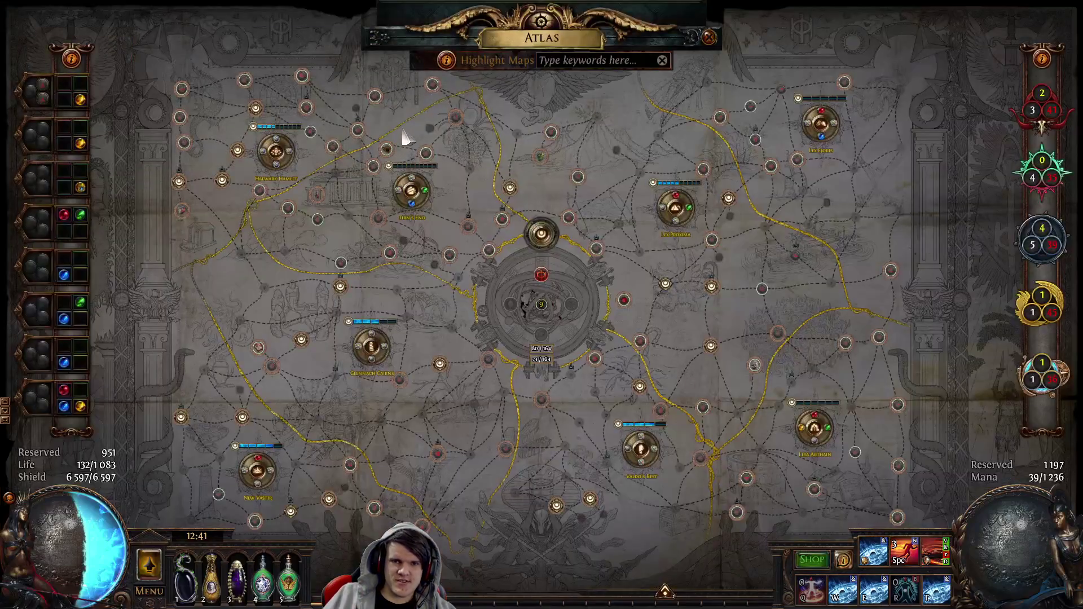
key("p")
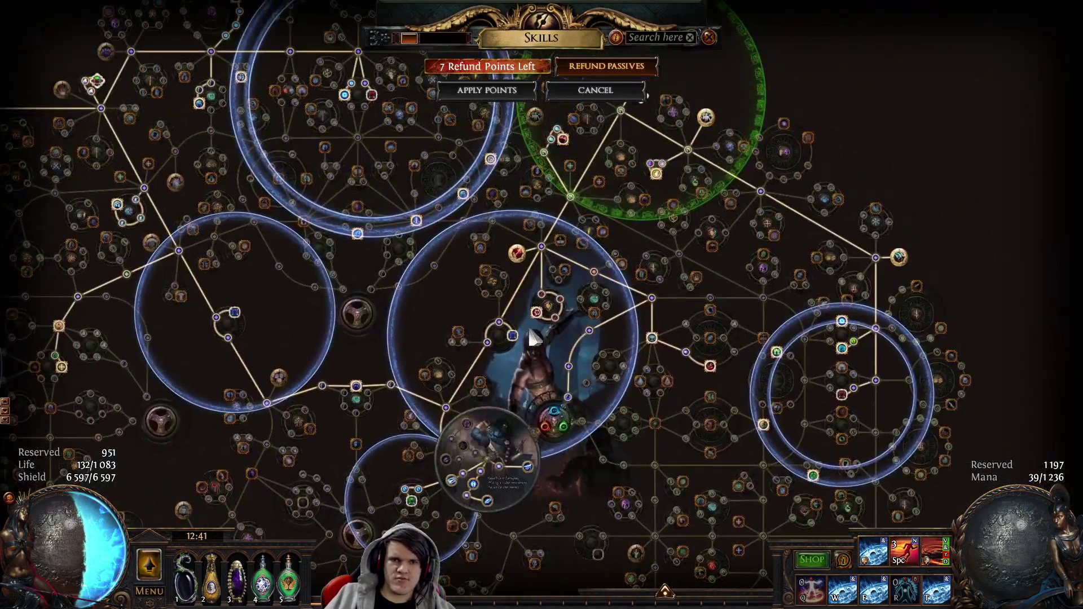
scroll(513, 336, "up", 5)
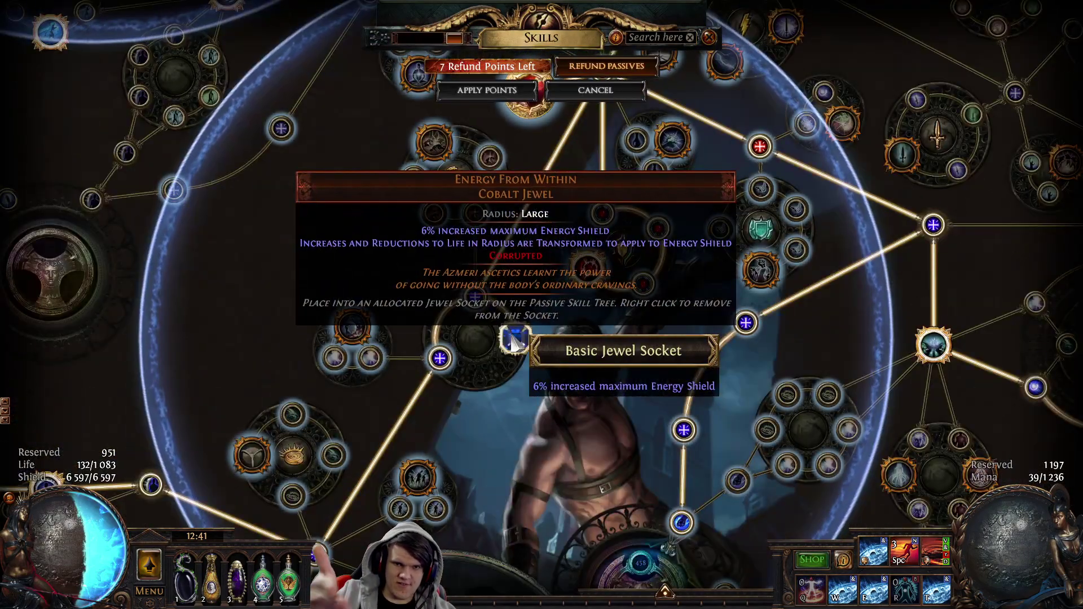
Return to the Google Sheets glossary and enter the translation "самоцвет (тыкаеца в дерево)" in cell D8
key("alt+Tab")
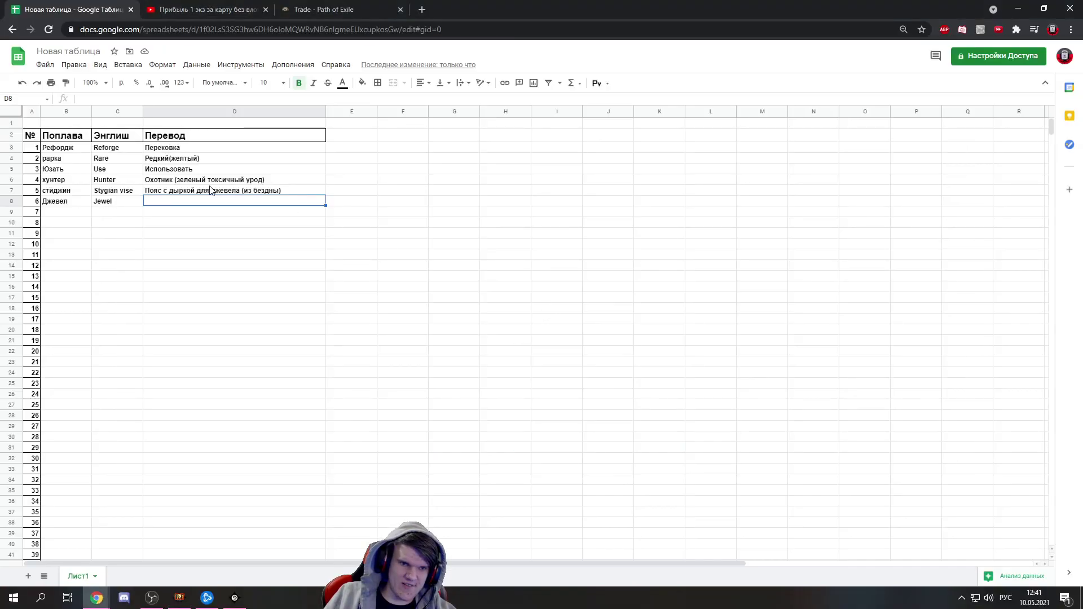
type("самоцвет (т")
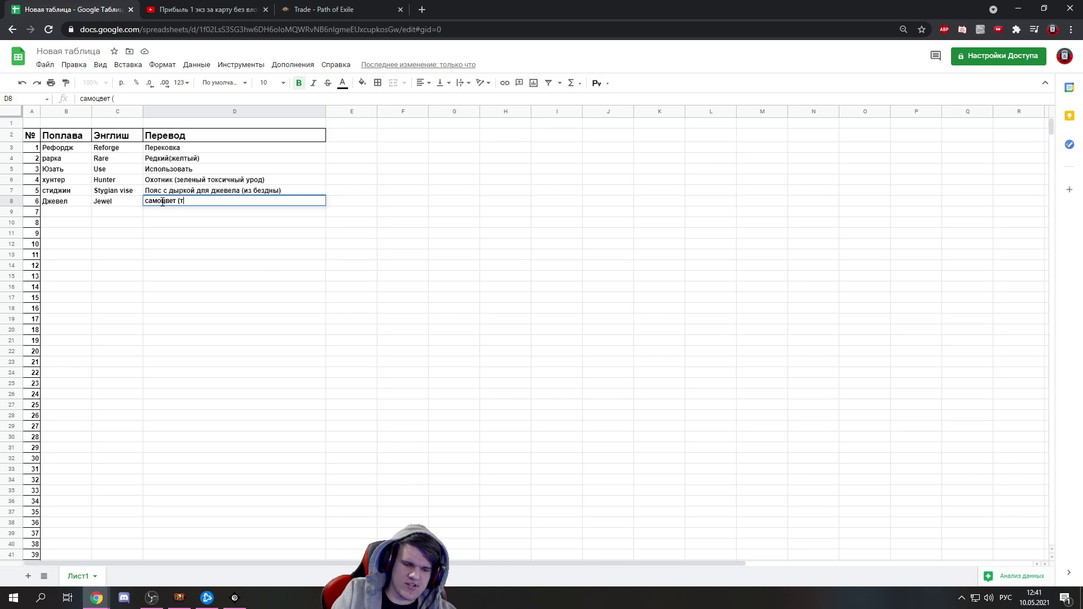
type("ыкаеца в дерево")
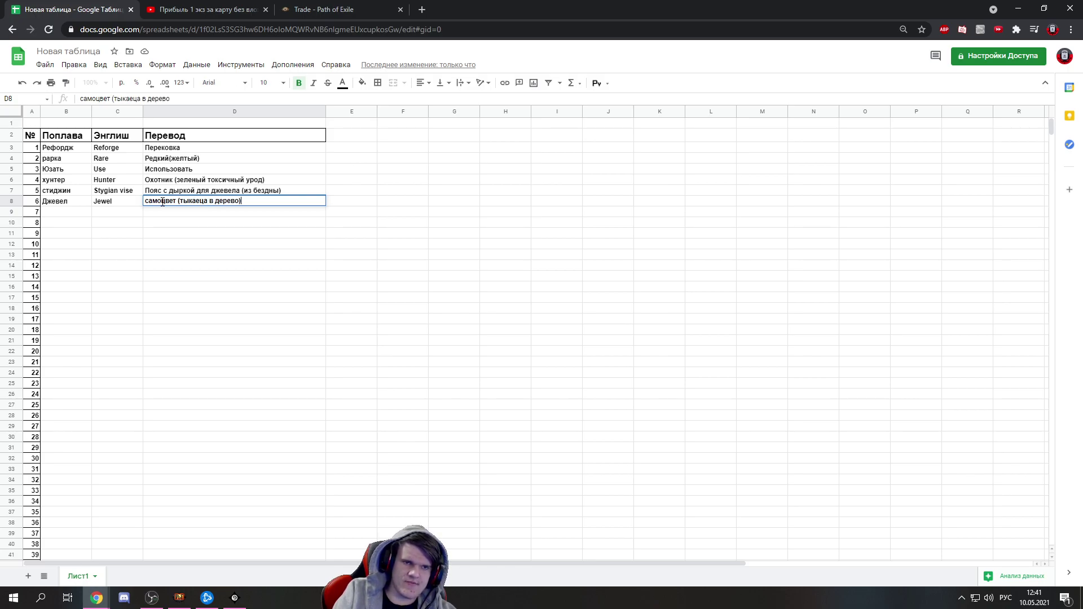
left_click(180, 266)
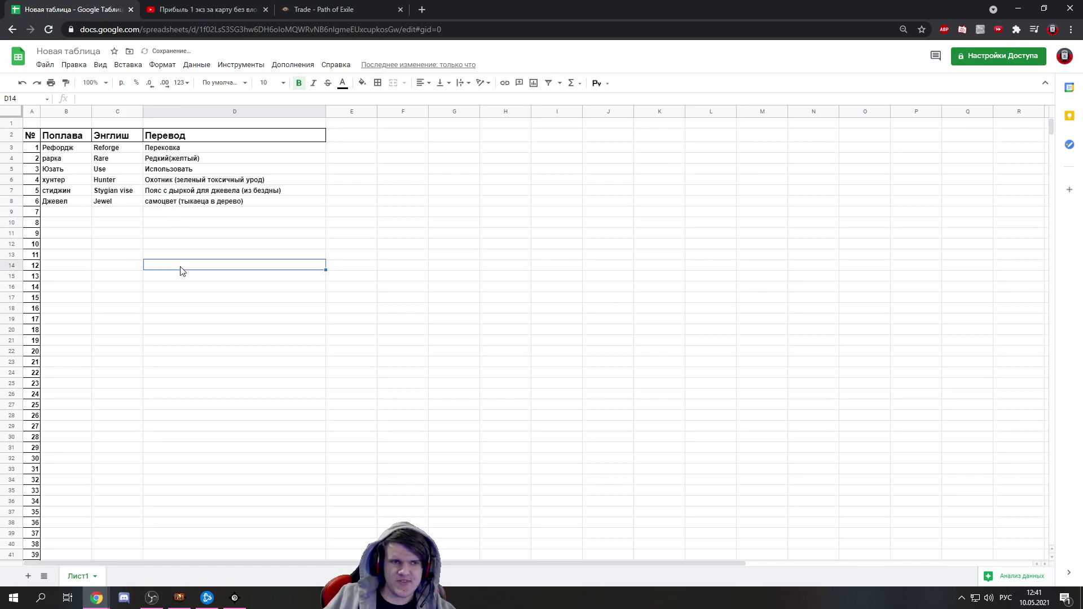
Highlight "лезер белт" in the YouTube comment and enter the slang word "белт" in cell B9 of the glossary
left_click(220, 9)
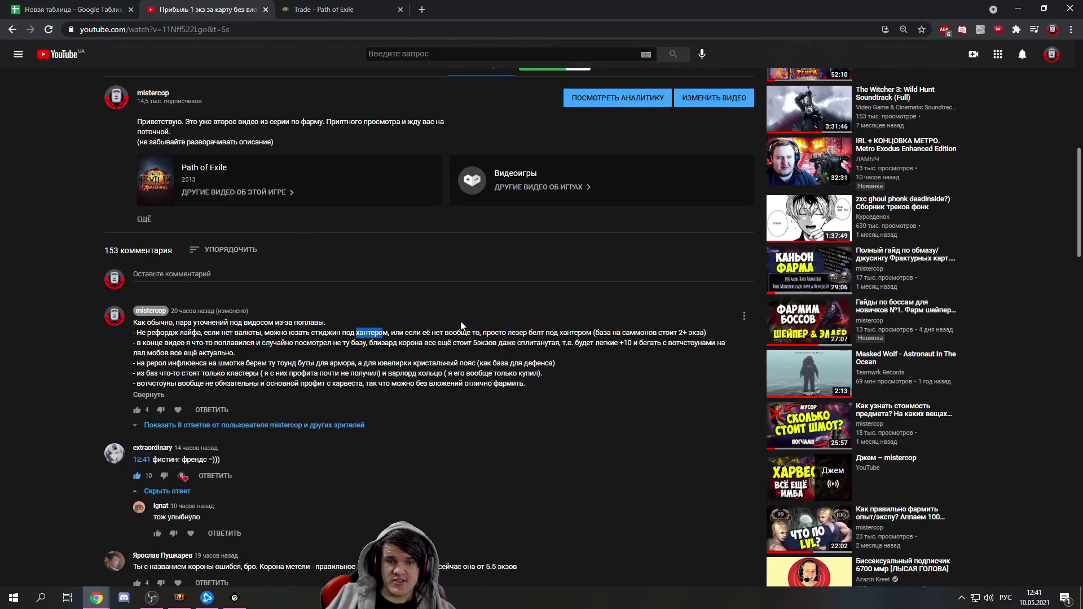
left_click_drag(482, 333, 543, 332)
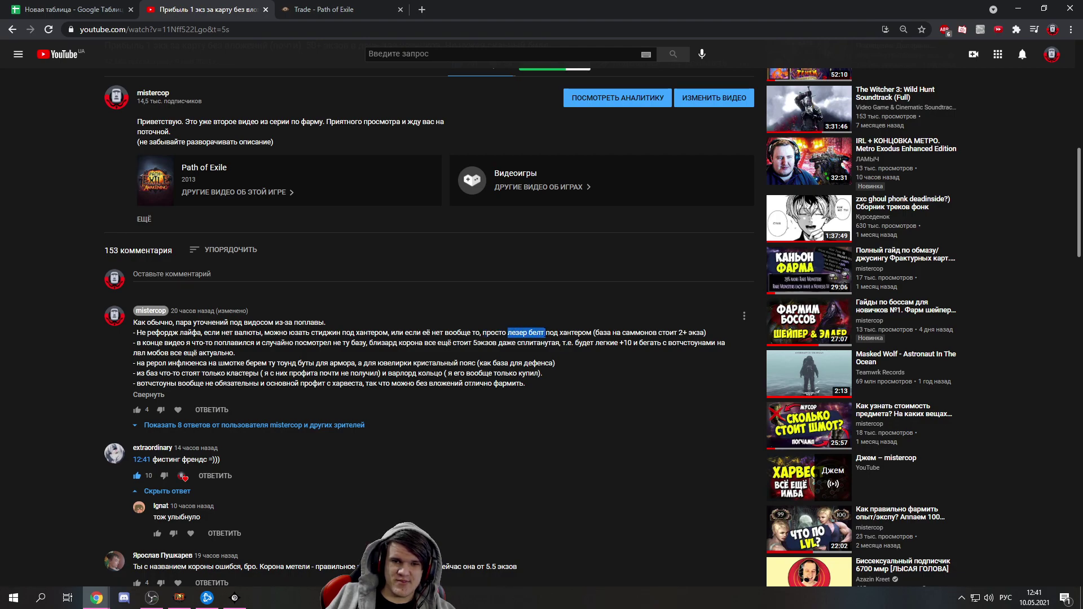
key("ctrl+1")
left_click(65, 213)
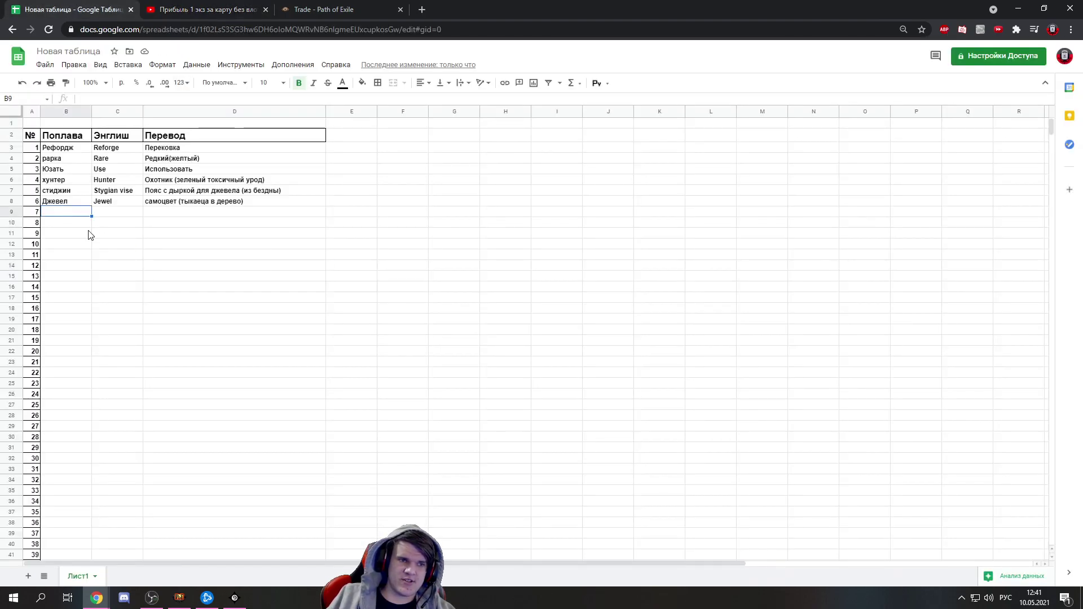
type("бе")
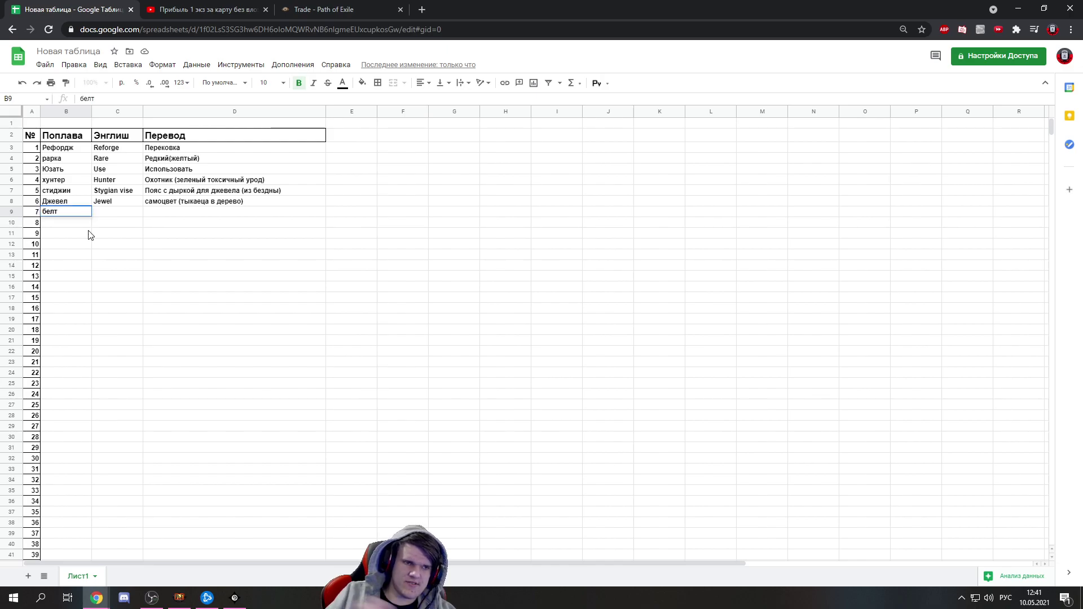
type("лт")
Enter the English term "Belt" in cell C9 and the translation "пояс" in D9
left_click(100, 209)
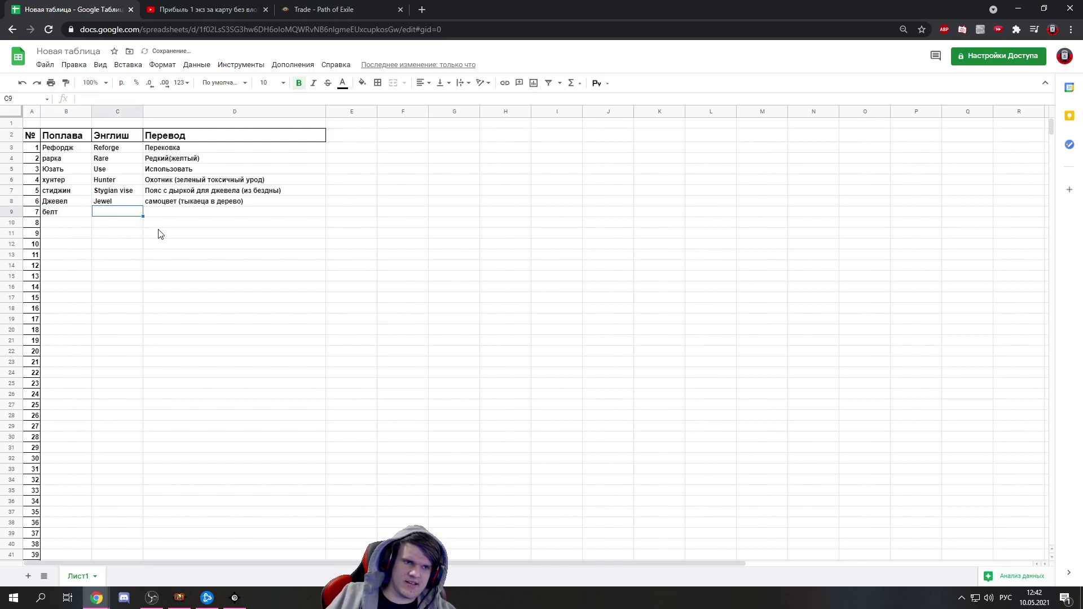
type("Belt")
left_click(172, 215)
type("пояс")
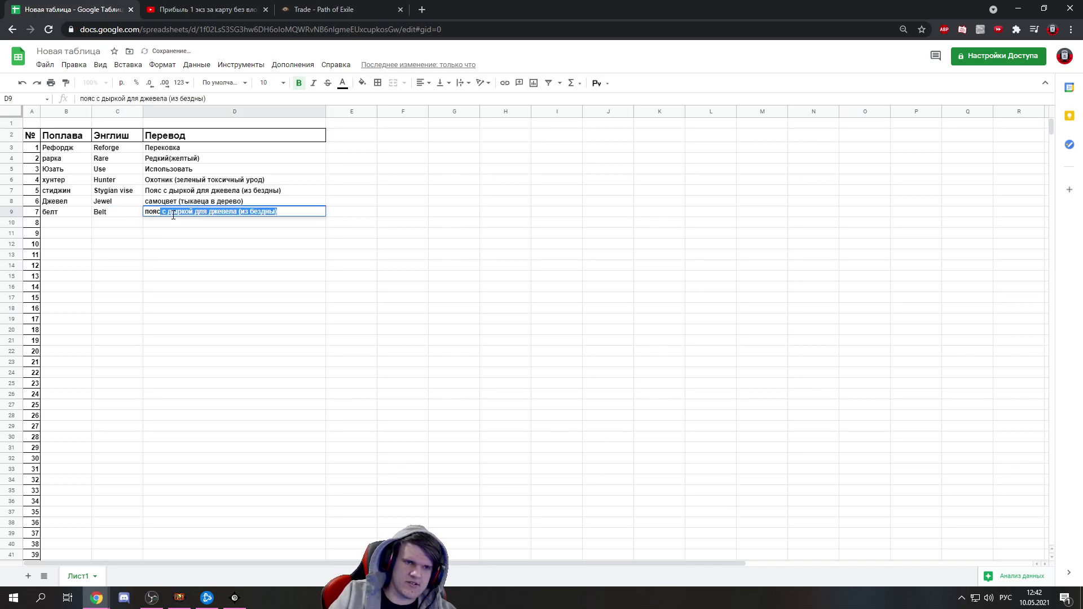
key("Delete")
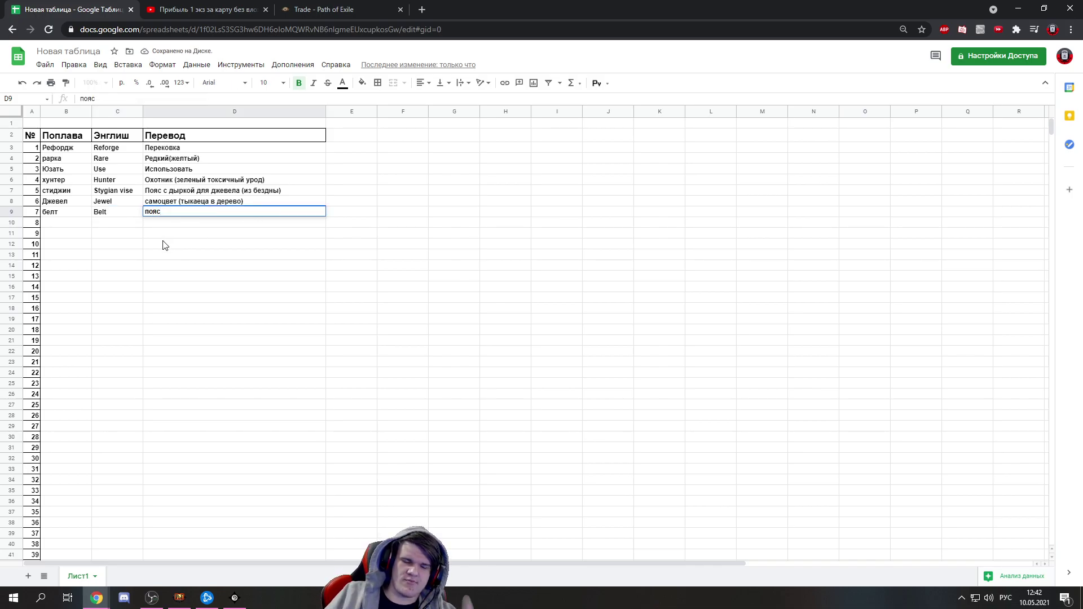
Enter "лезер" in cell B10 and "lether (leather man)" in C10, and widen column C to fit the text
left_click(79, 224)
type("Leather")
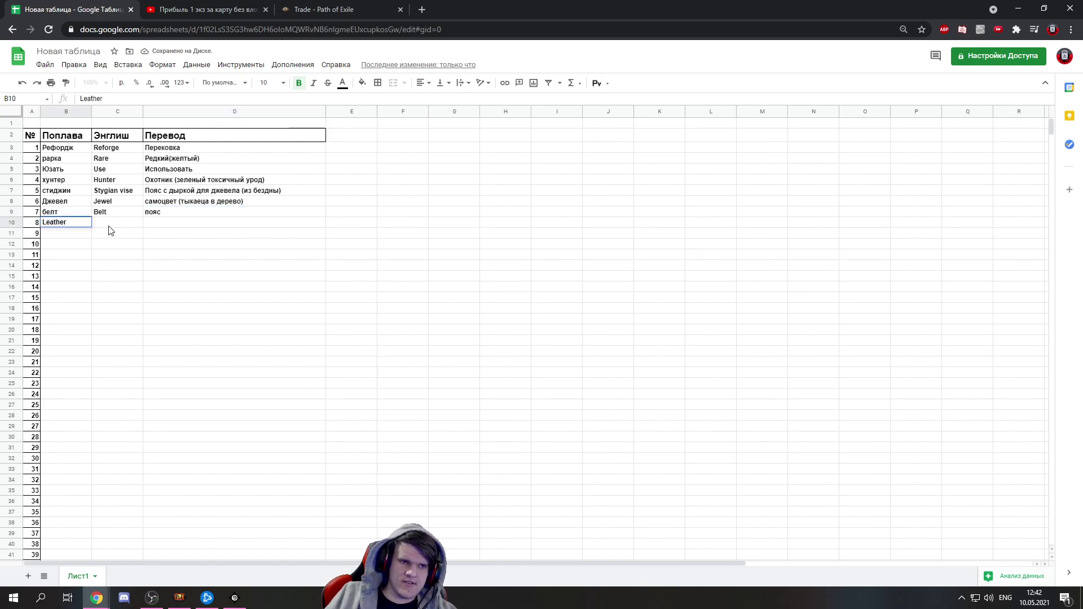
left_click_drag(76, 223, 8, 226)
type("лезер")
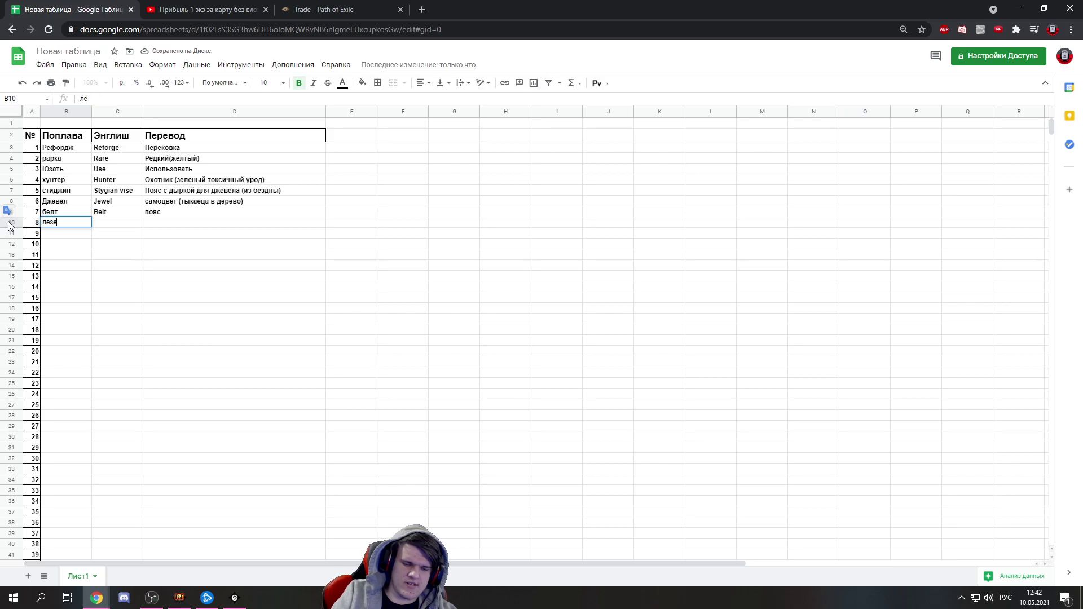
left_click(113, 225)
type("lether")
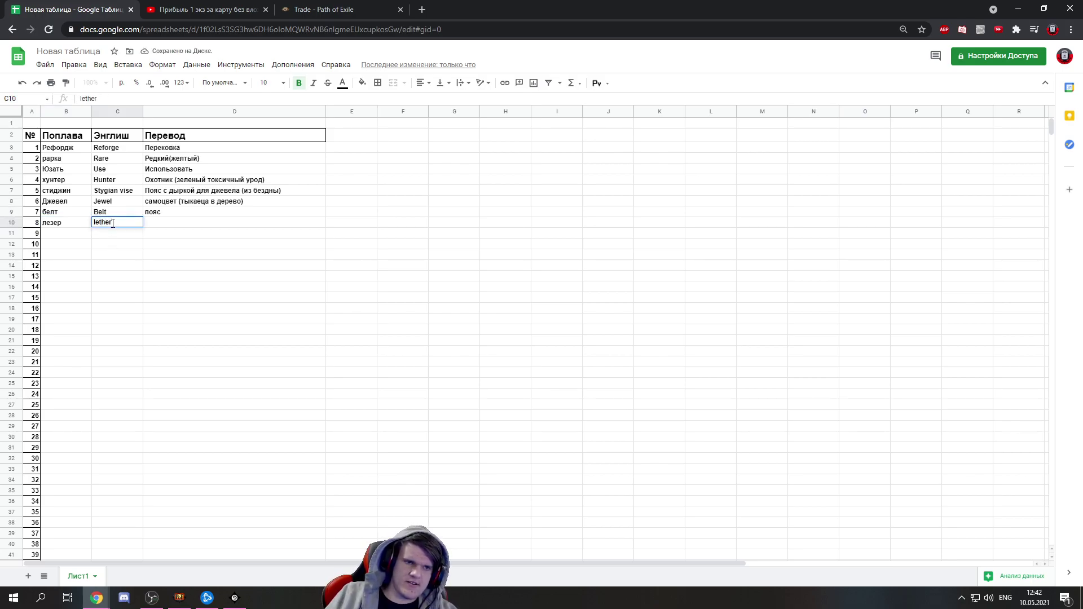
type(" (leather man")
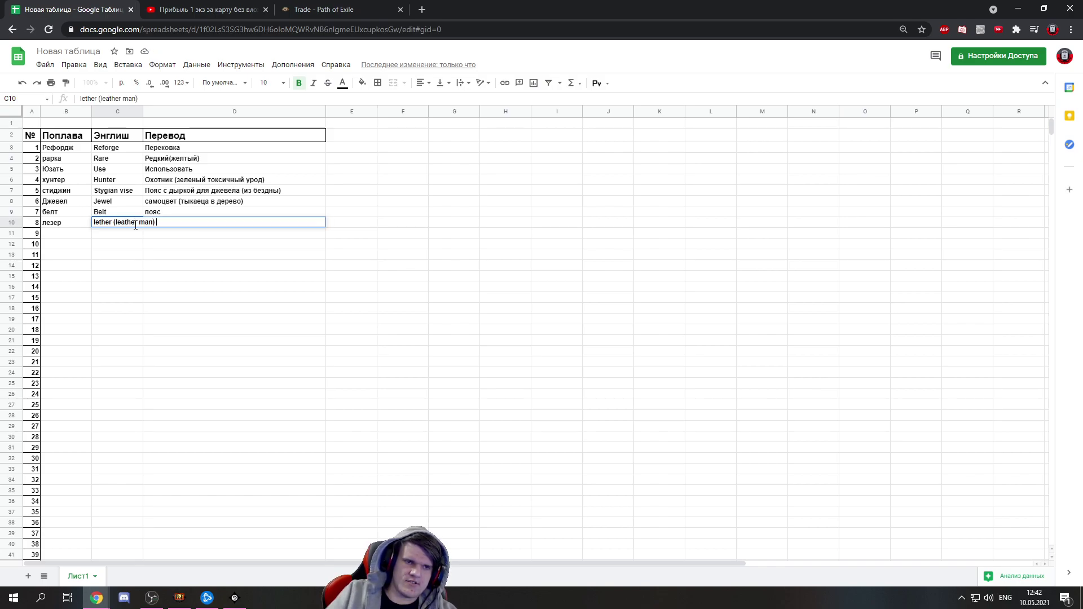
type(")")
left_click_drag(144, 111, 160, 112)
Enter the translation "Кожа" in cell D10
left_click(179, 224)
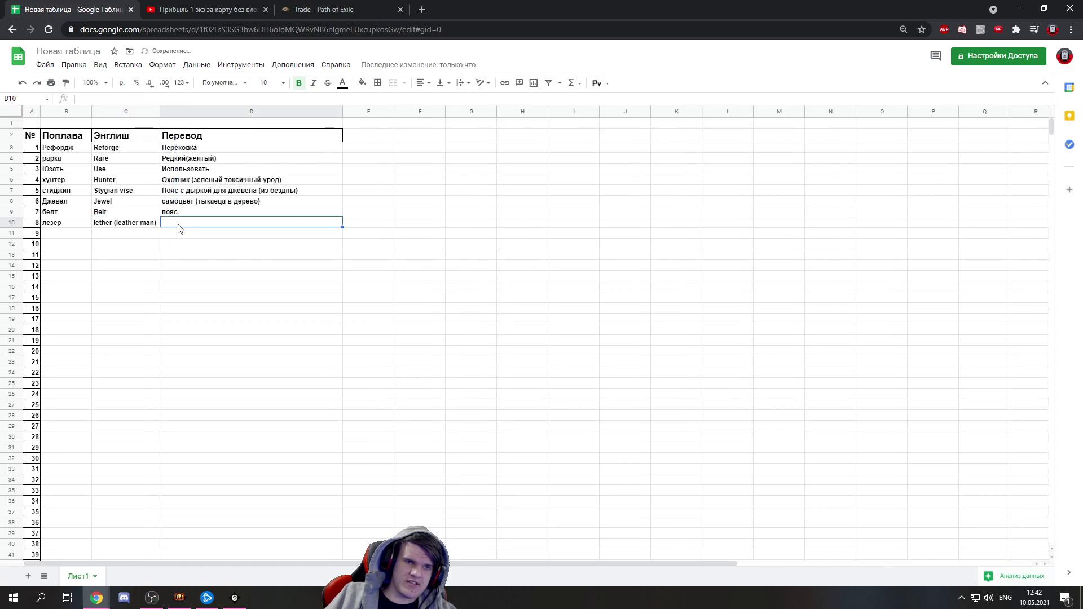
type("R")
key("alt+shift")
key("BackSpace")
type("Кожа")
Switch to Path of Exile, close the skill tree, browse the -price 10 chaos and Vaal stash tabs, and return to the glossary
key("alt+Tab")
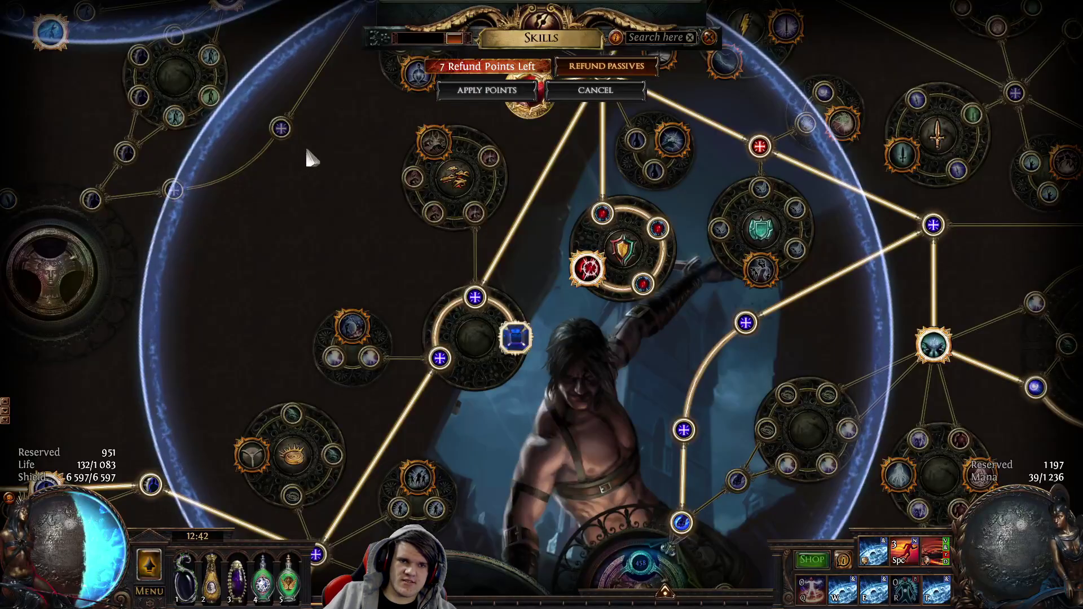
key("p")
left_click(526, 214)
left_click(191, 66)
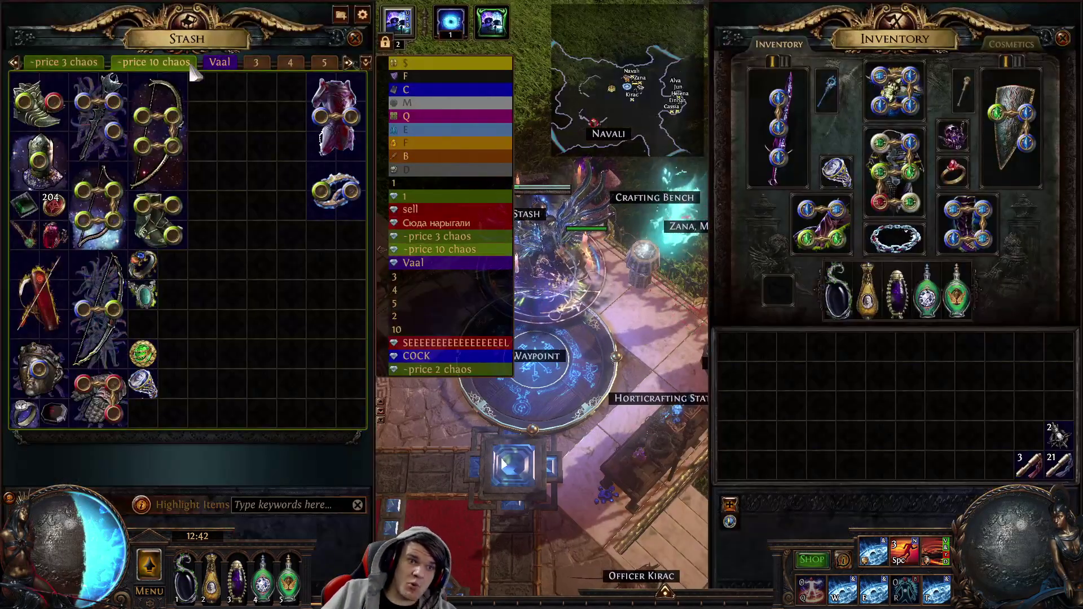
left_click(207, 63)
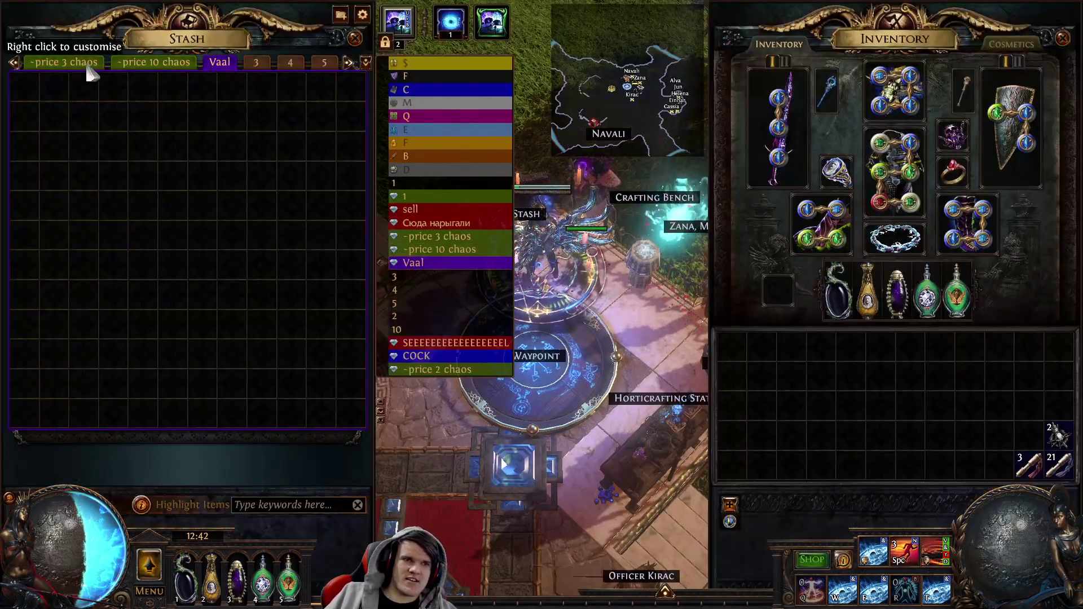
scroll(84, 59, "up", 4)
key("alt+Tab")
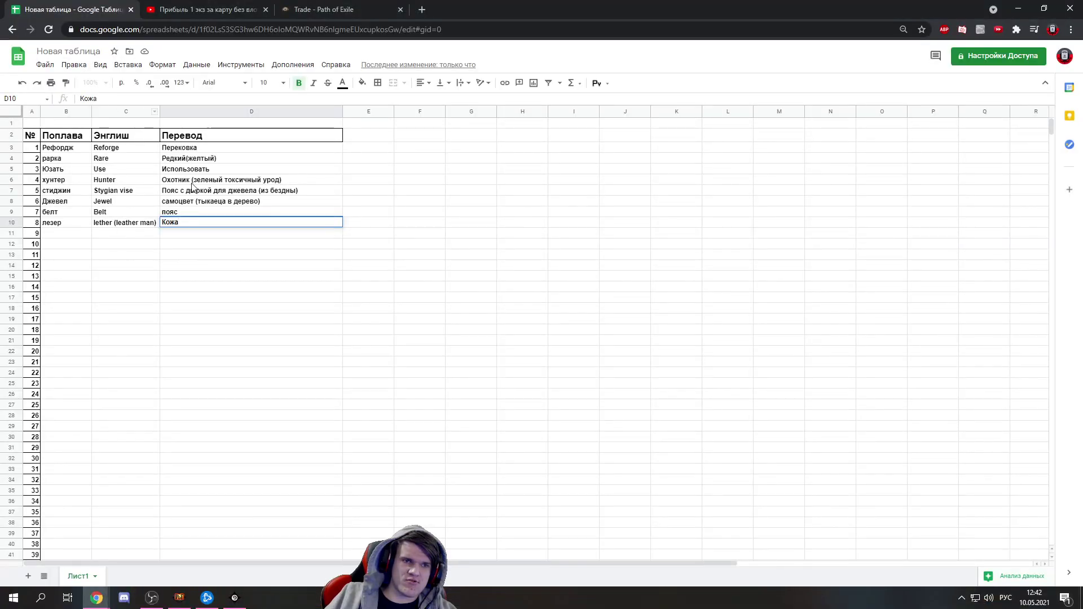
Find the word "саммонов" in the YouTube comment and enter "саммоны" in cell B11 of the glossary
left_click(220, 10)
key("ctrl+shift+Tab")
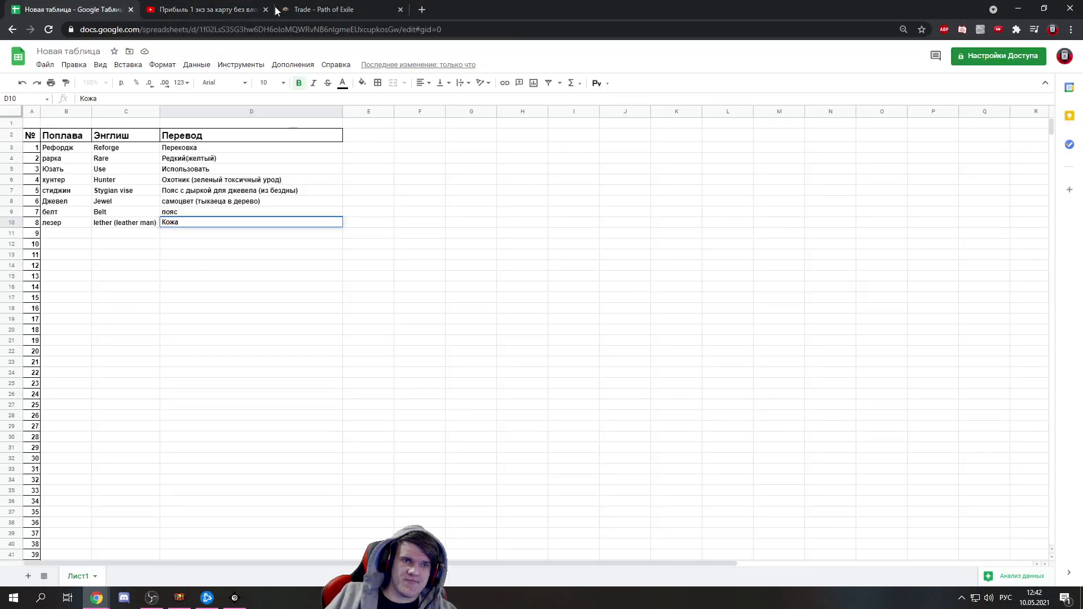
key("ctrl+shift+Tab")
key("ctrl+shift+Tab")
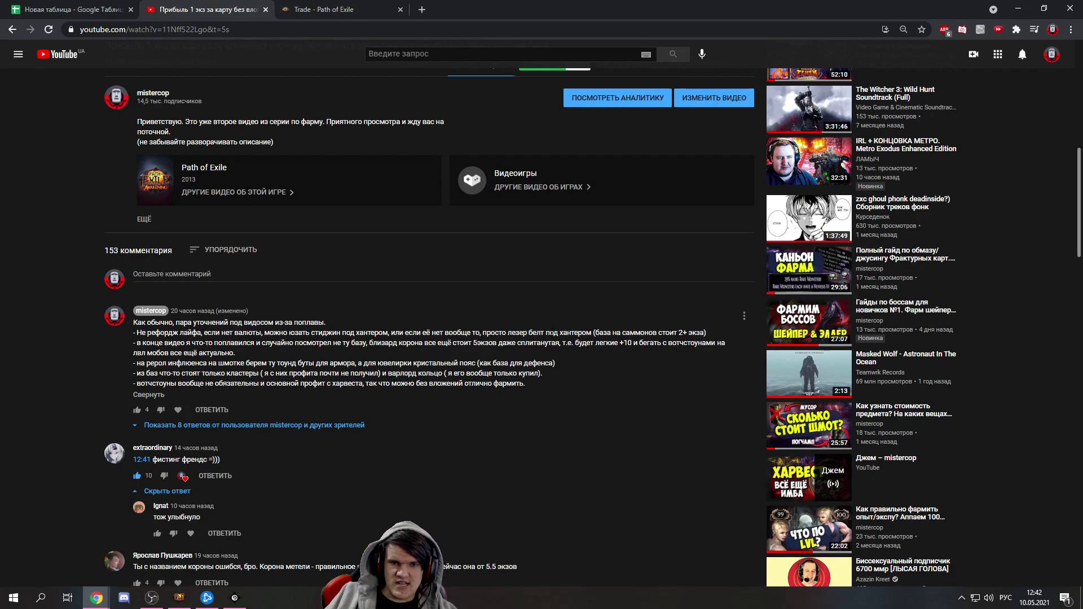
left_click_drag(574, 333, 657, 333)
left_click(610, 333)
left_click(85, 6)
left_click(67, 233)
type("саммоны")
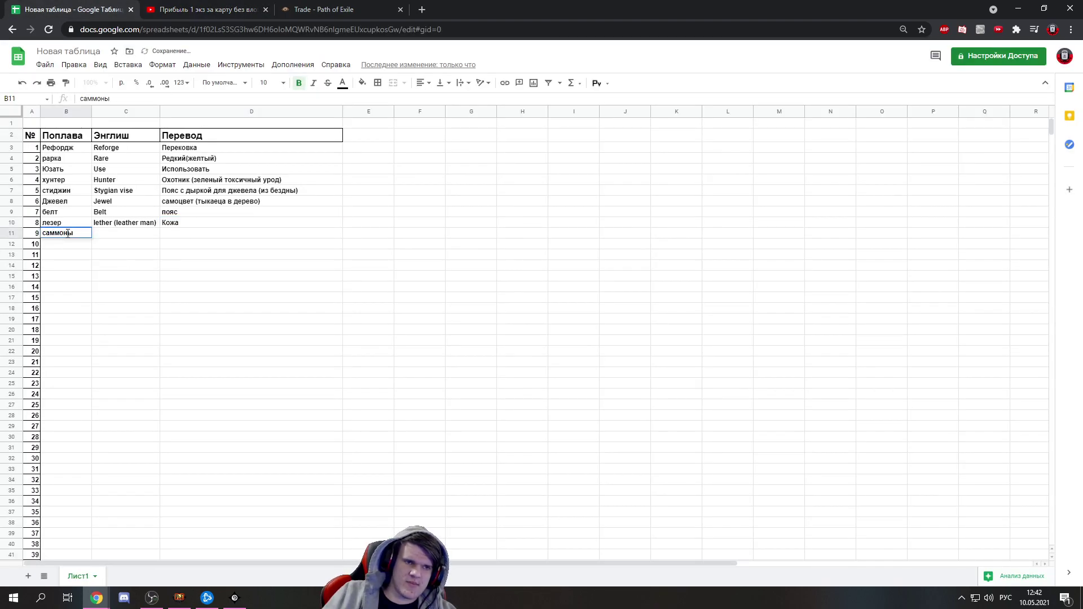
Enter the English term "Summon" in cell C11 and the translation "призывать (призванные существа)" in D11
left_click(106, 226)
left_click(110, 236)
type("ы")
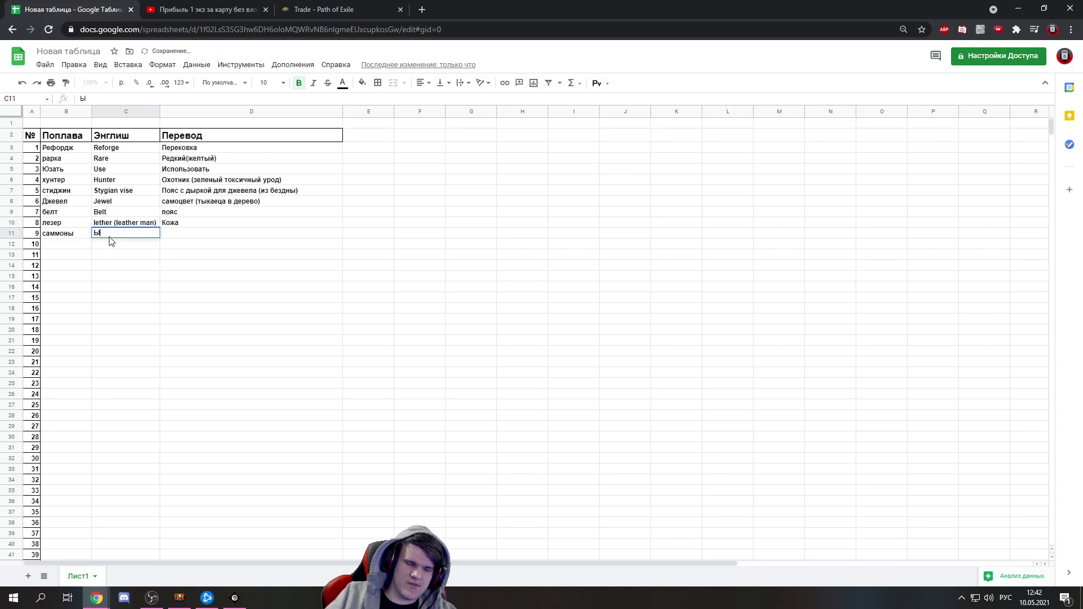
type("Summon")
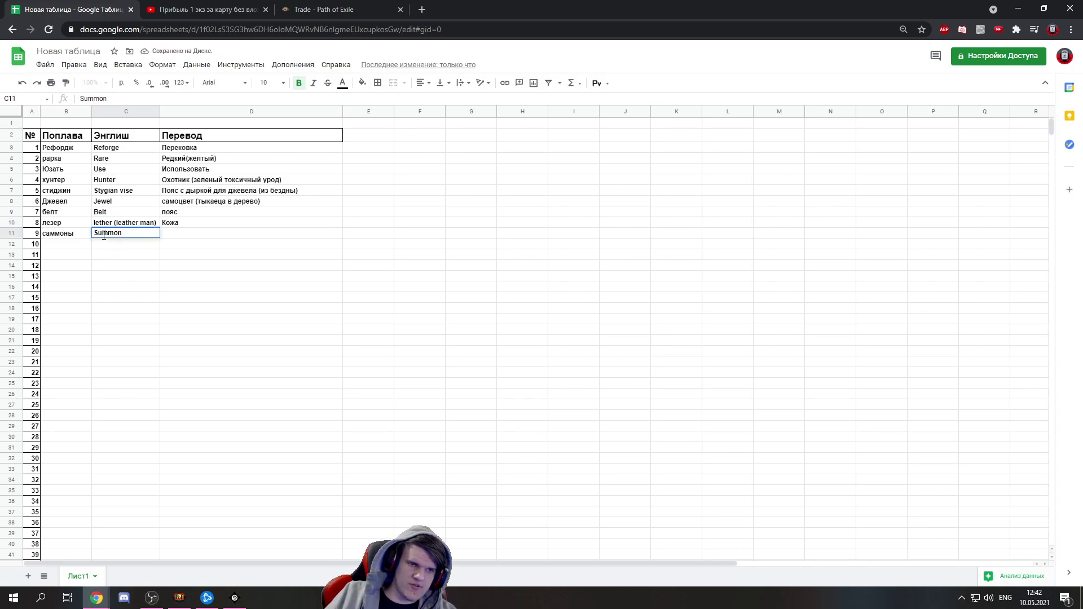
left_click(179, 235)
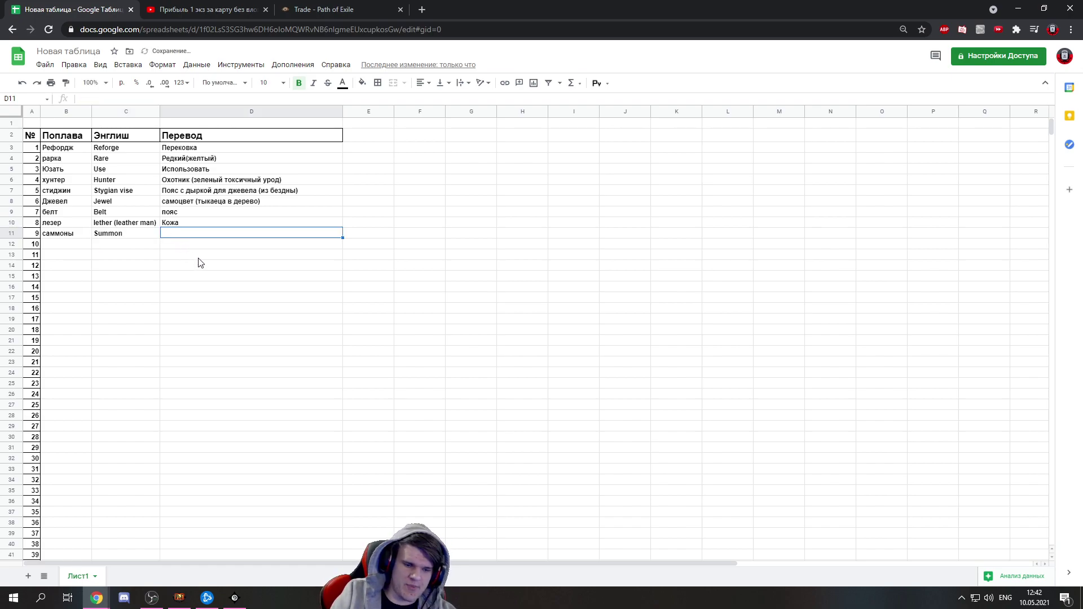
key("alt+shift")
type("призывать")
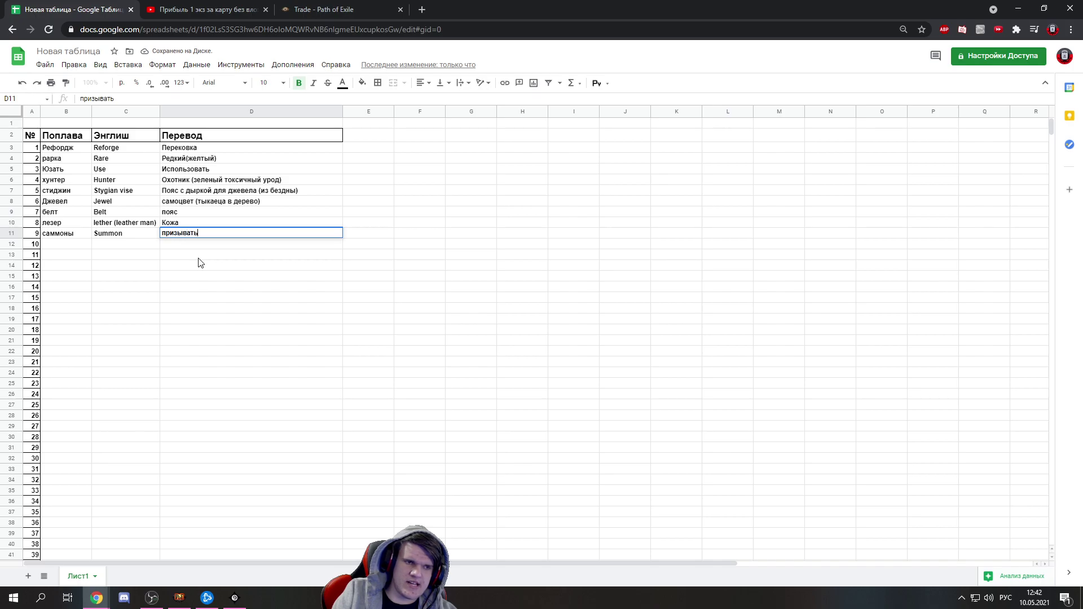
type(" (призванные существа)")
key("Return")
Find the word "базу" in the YouTube comment and enter "база" in cell B12 of the glossary
left_click(205, 10)
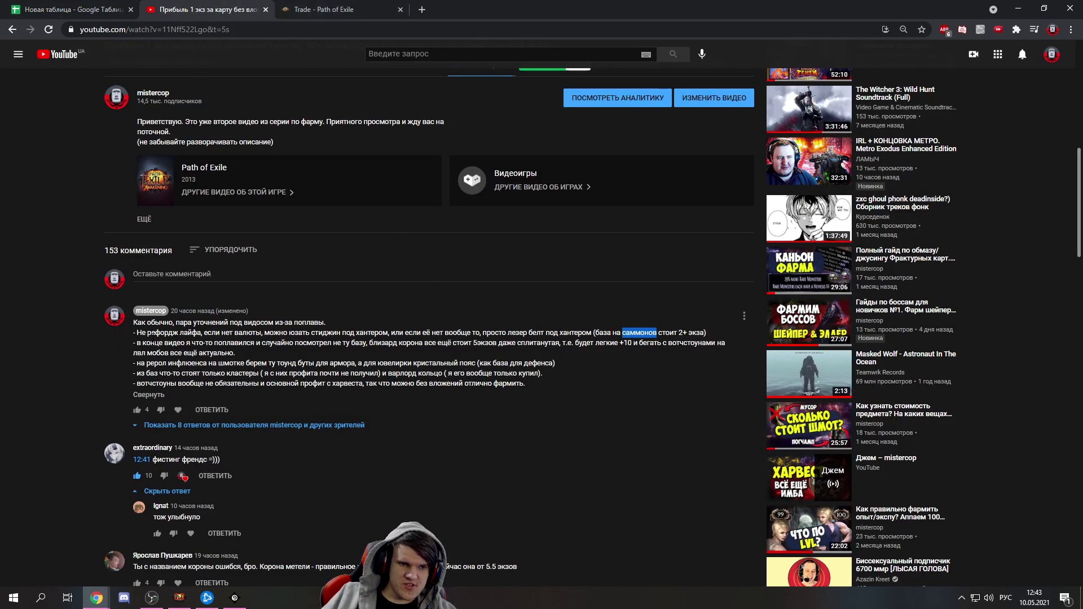
left_click_drag(146, 343, 359, 342)
left_click(401, 343)
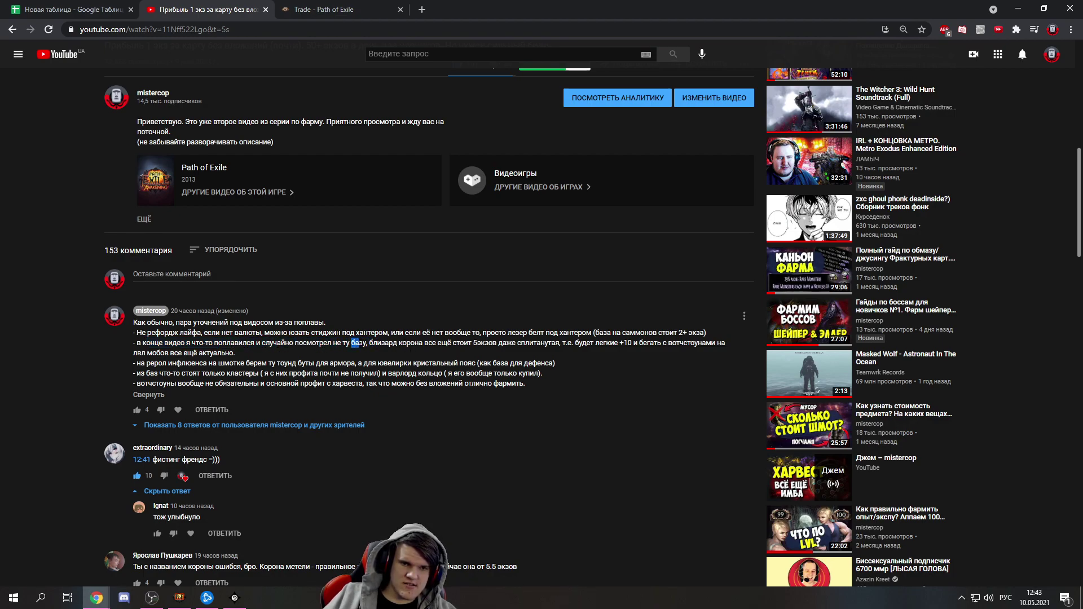
key("ctrl+shift+Tab")
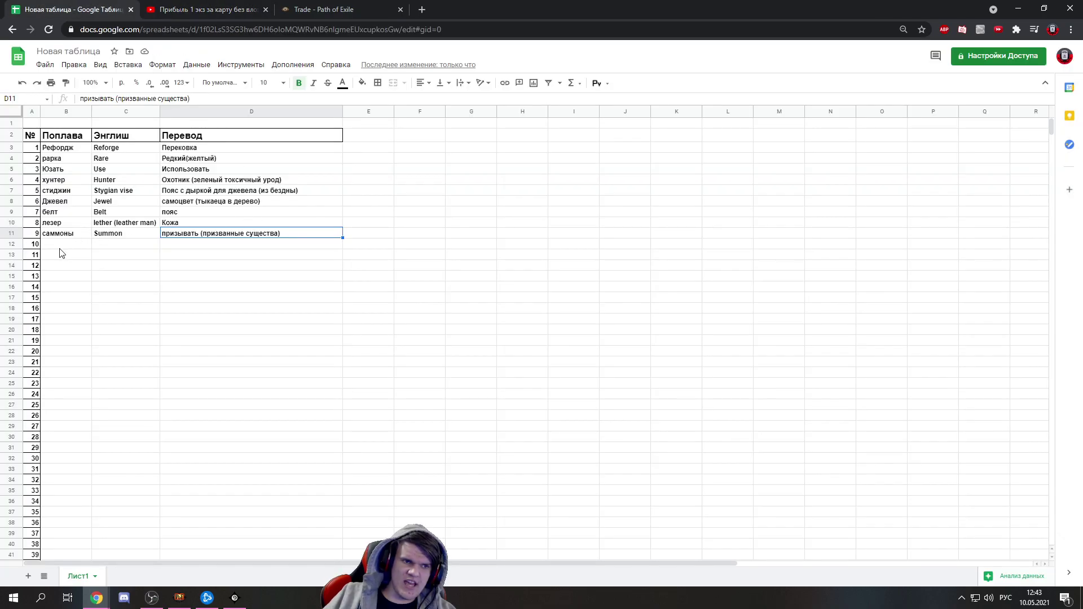
left_click(61, 247)
type("база")
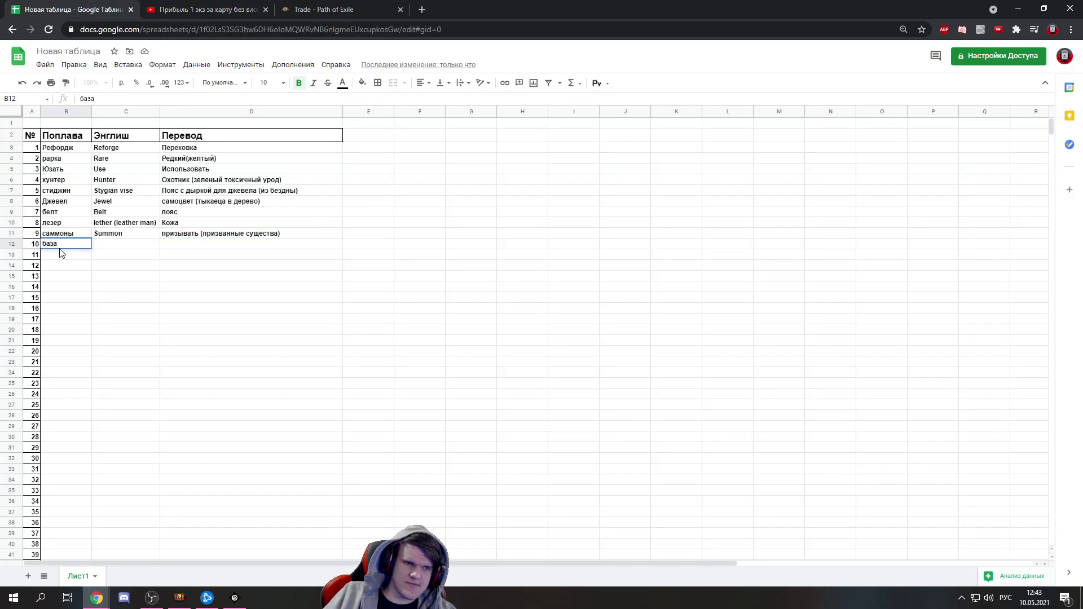
Enter the English term "Base" in cell C12 and the translation "изначальный предмет перед крафтом (белая жижа)" in D12
left_click(105, 247)
key("alt+shift")
type("Bas")
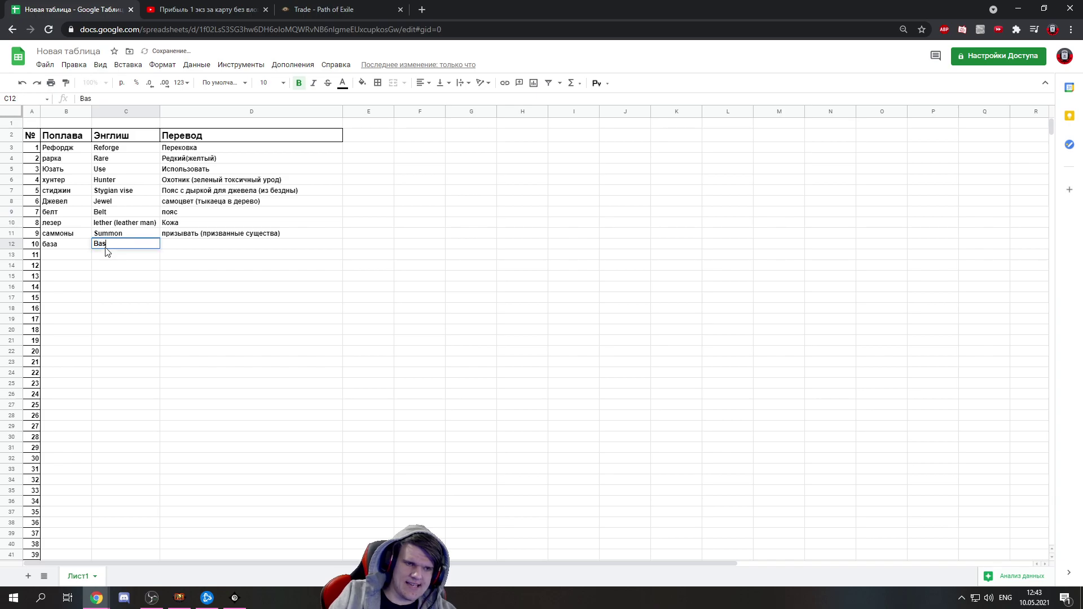
left_click(174, 249)
key("alt+shift")
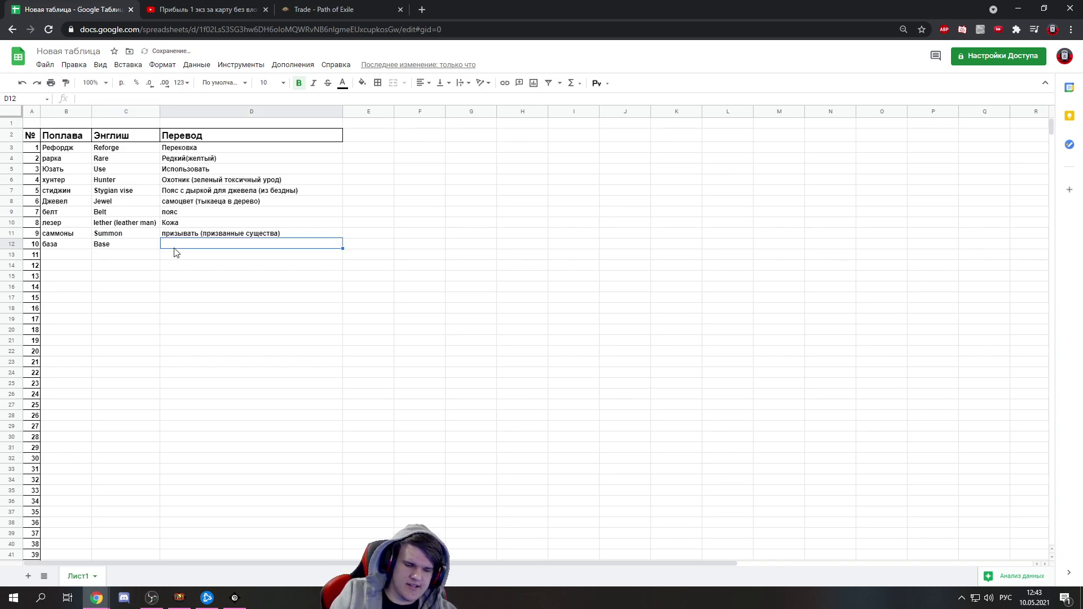
type("изначаль")
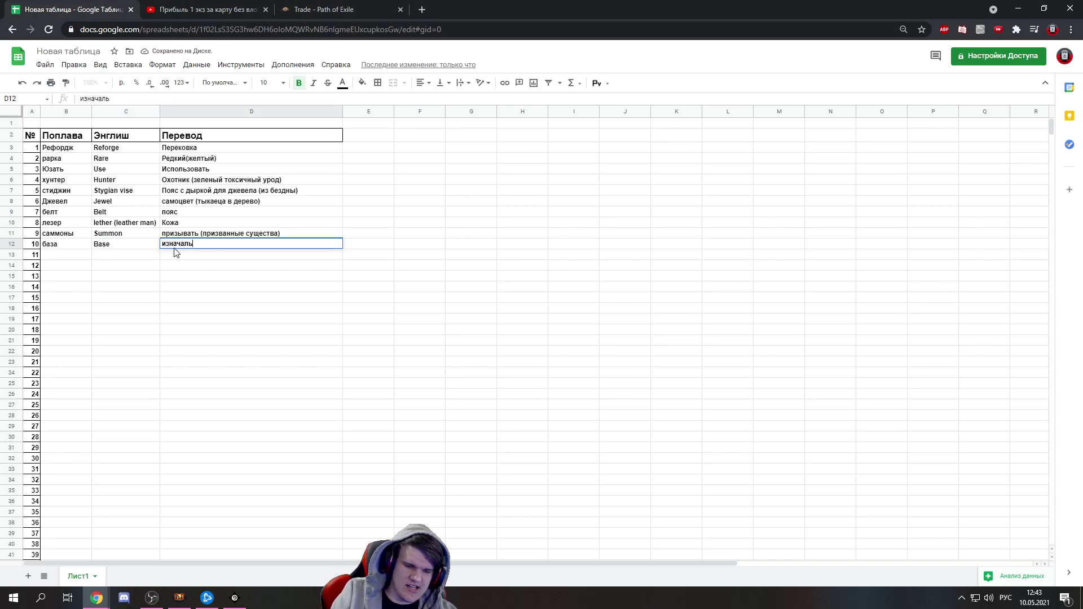
type("ный предмет перед крафтом (белая жижа")
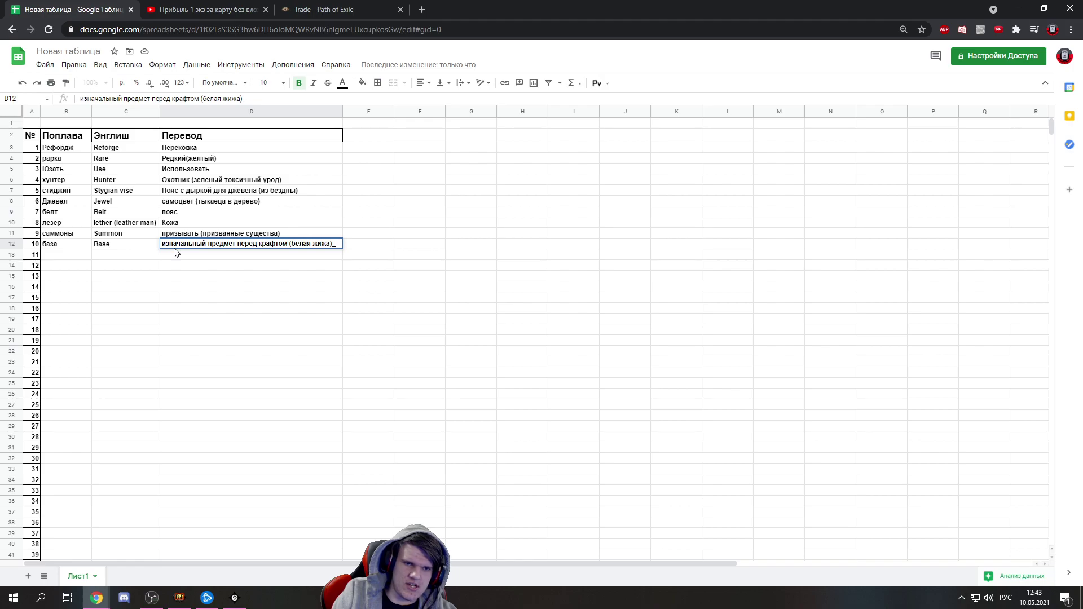
left_click(230, 302)
Find the word "близард" in the YouTube comment, and enter "близзард" in cell B13 and "Blizzard" in C13 of the glossary
left_click(203, 9)
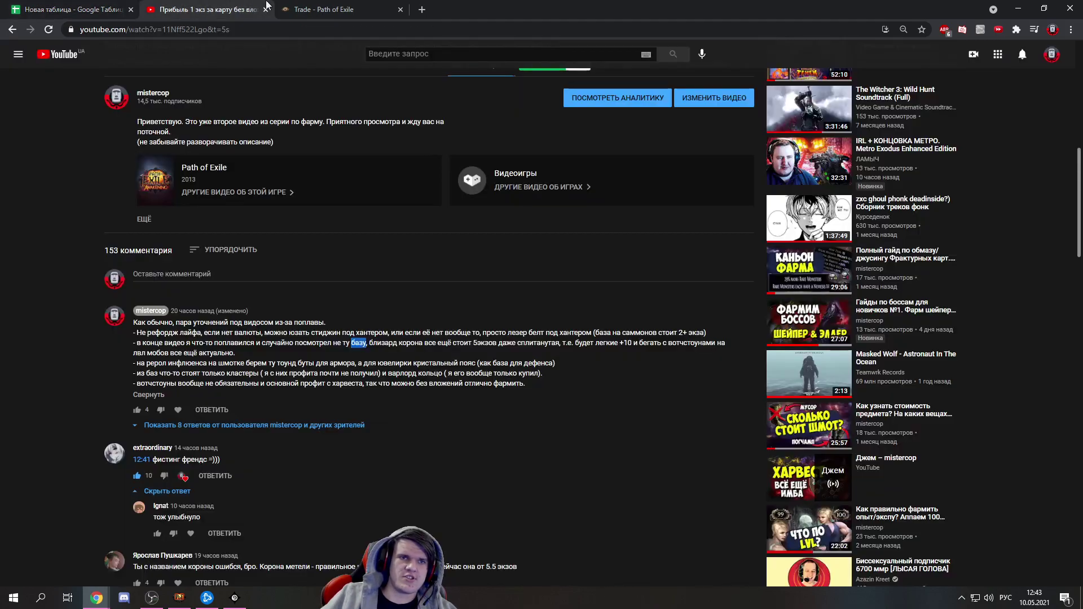
left_click_drag(370, 343, 407, 343)
left_click(65, 10)
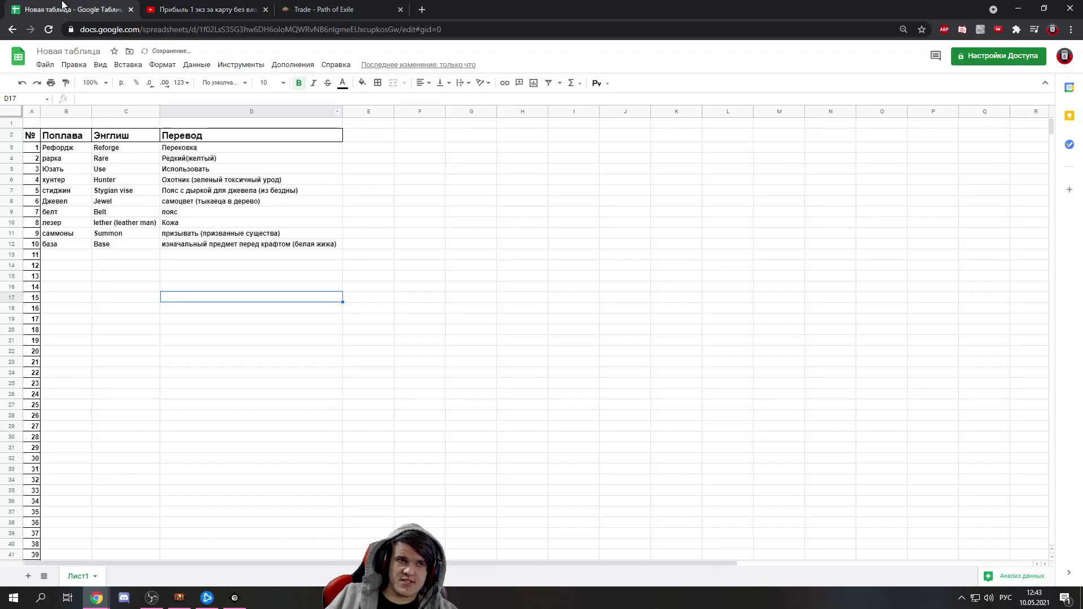
left_click(55, 254)
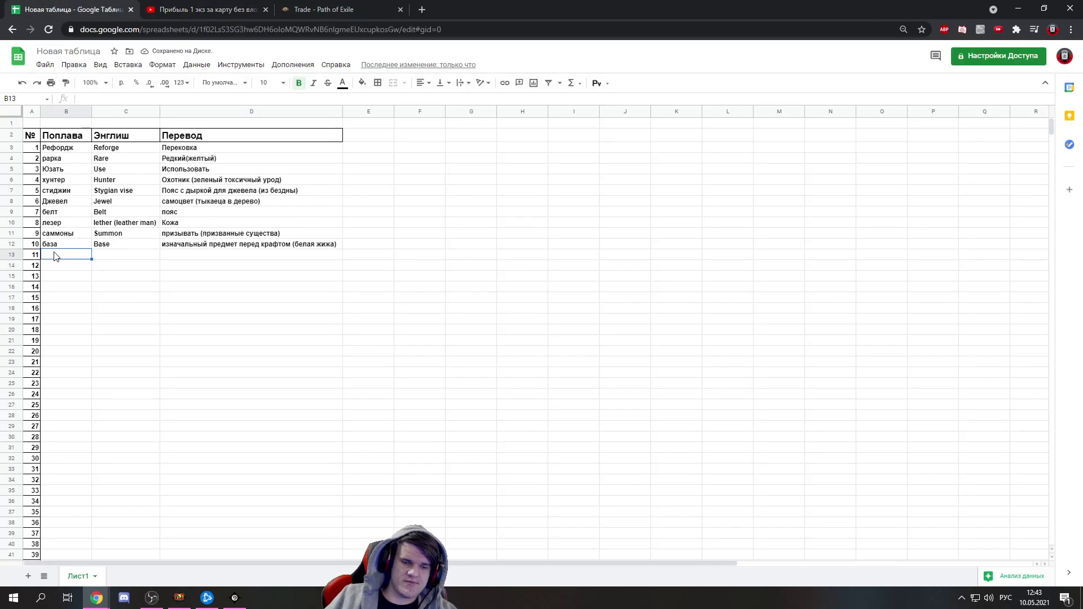
type("близард")
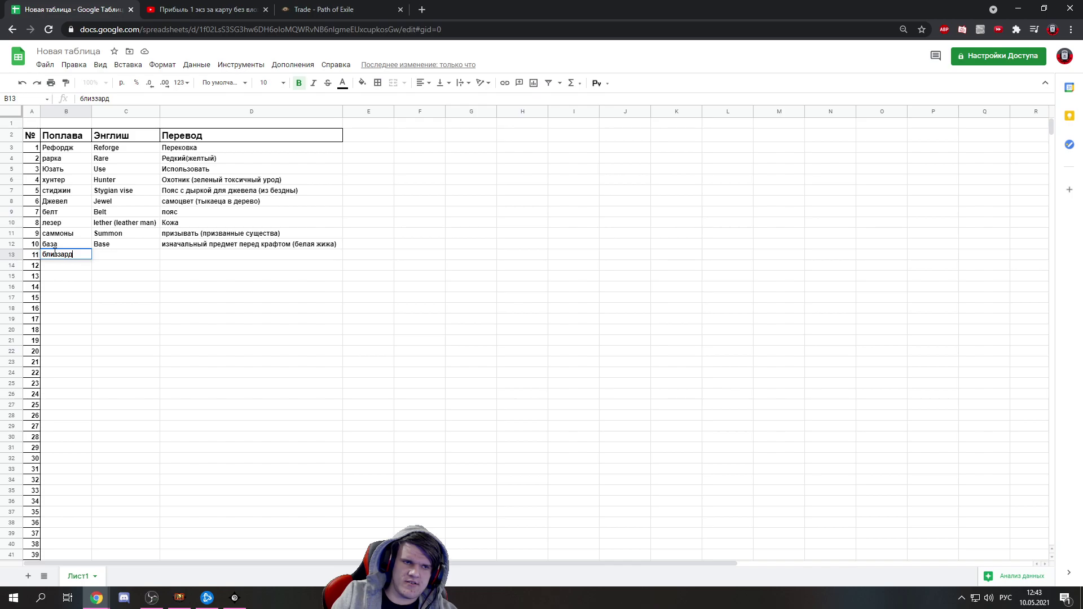
left_click(107, 254)
key("alt+shift")
type("Blizzard")
Enter the translation "Метель (компония, которая высрала картстоун)" in cell D13
left_click(190, 258)
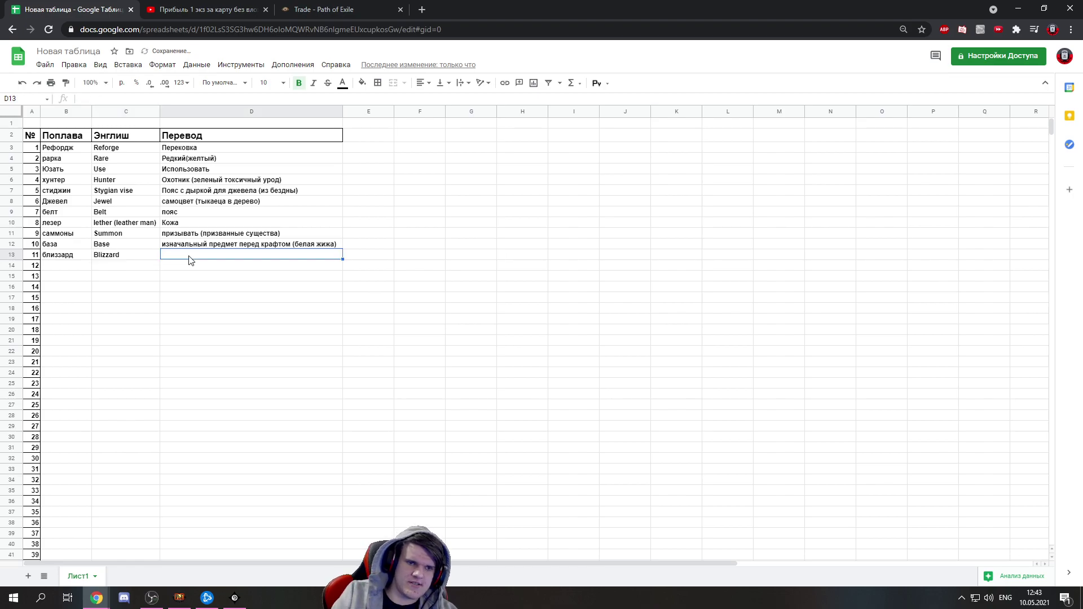
type("(vtntkm")
key("BackSpace")
key("BackSpace")
key("BackSpace")
key("BackSpace")
key("BackSpace")
key("BackSpace")
key("alt+shift")
type("Метель")
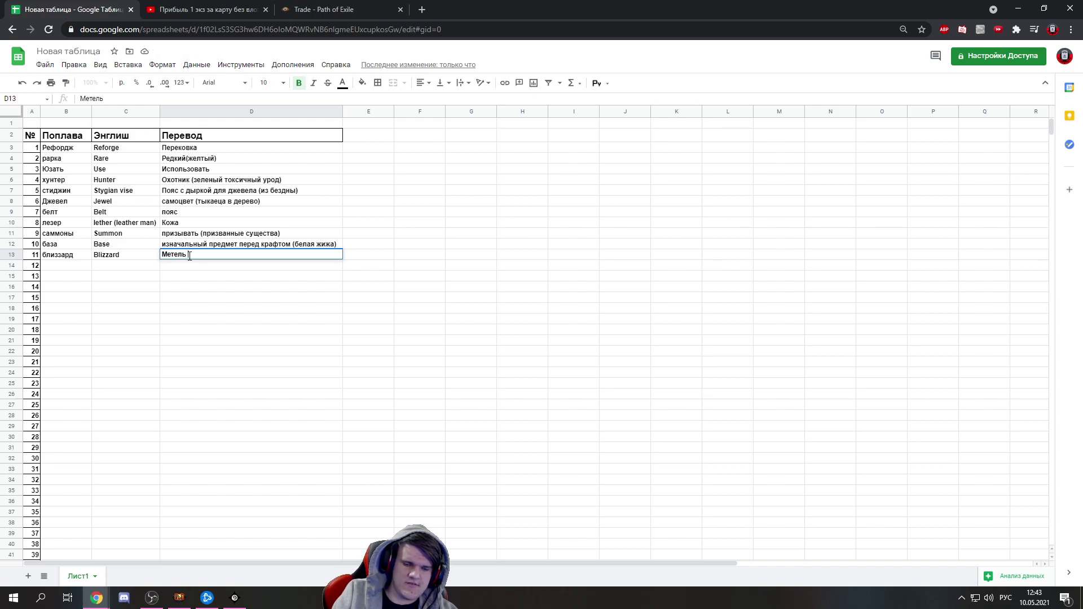
type(" (компон")
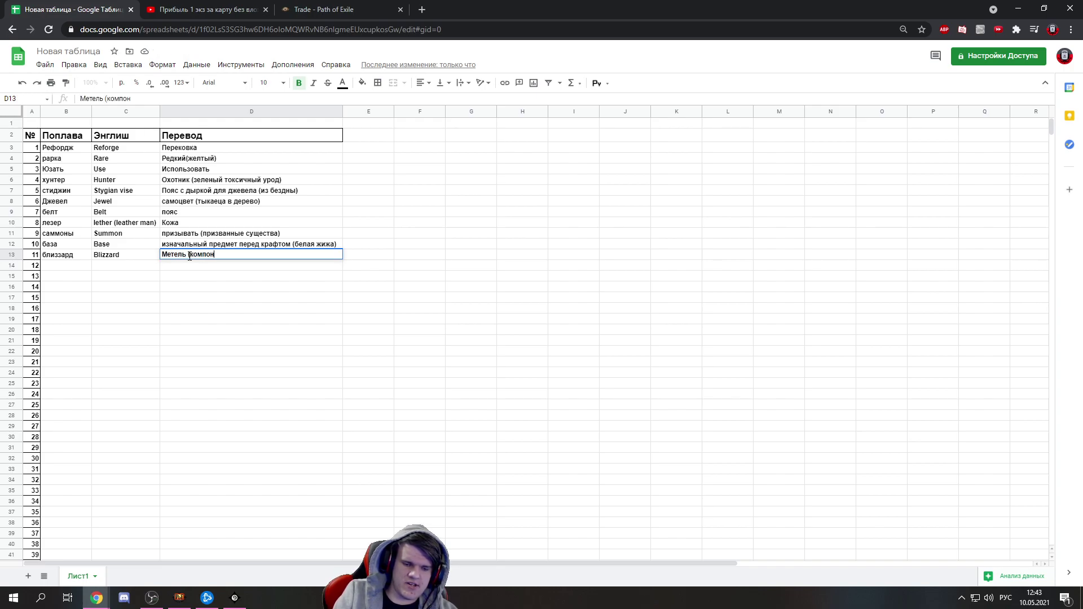
type("ия, которая выс")
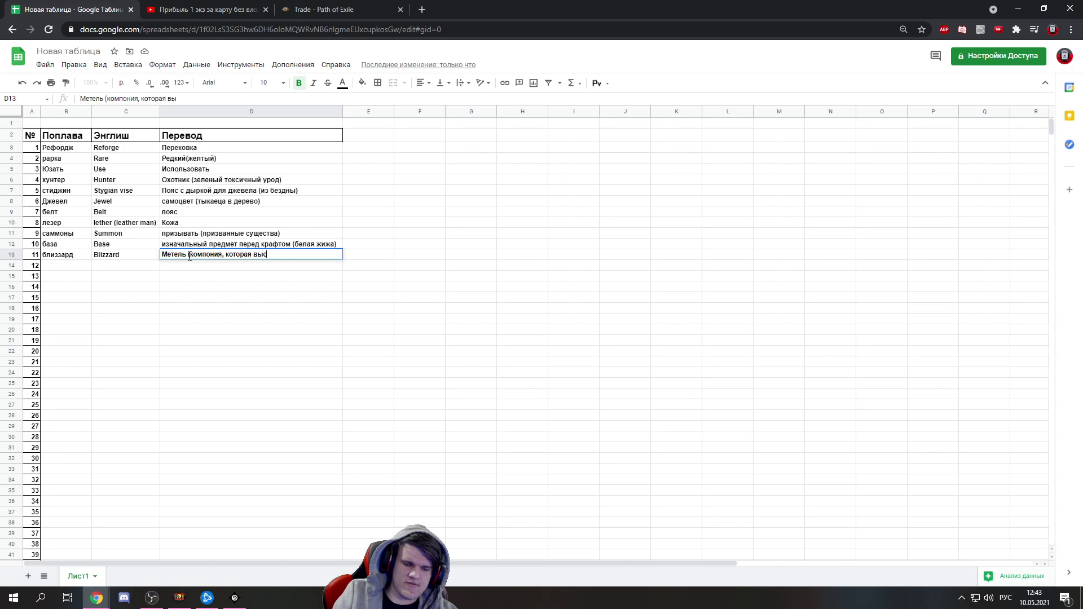
type("рала картстоун")
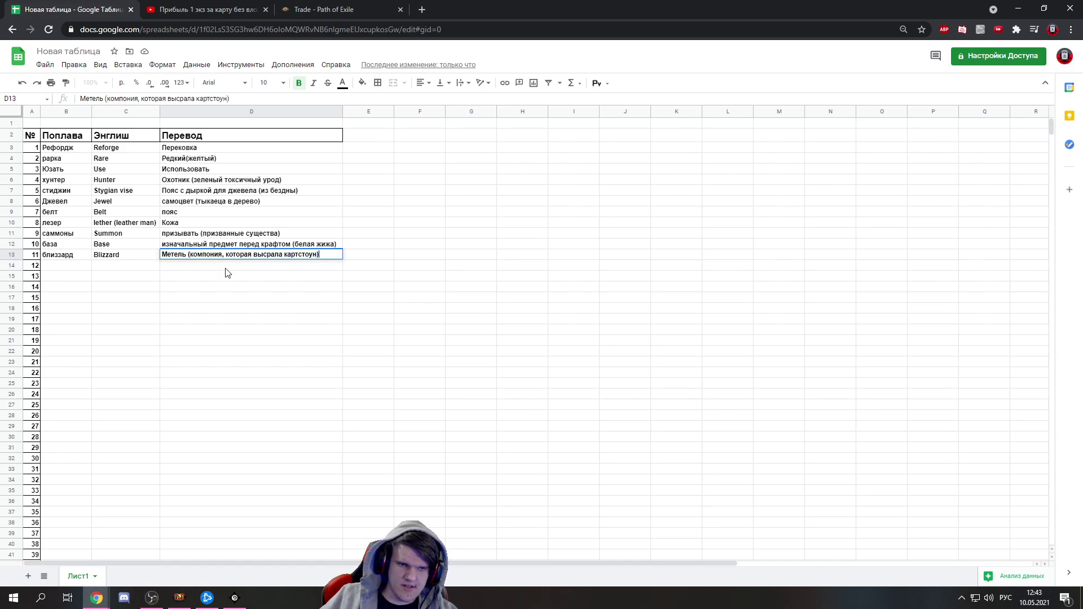
type(")")
key("Return")
left_click(194, 257)
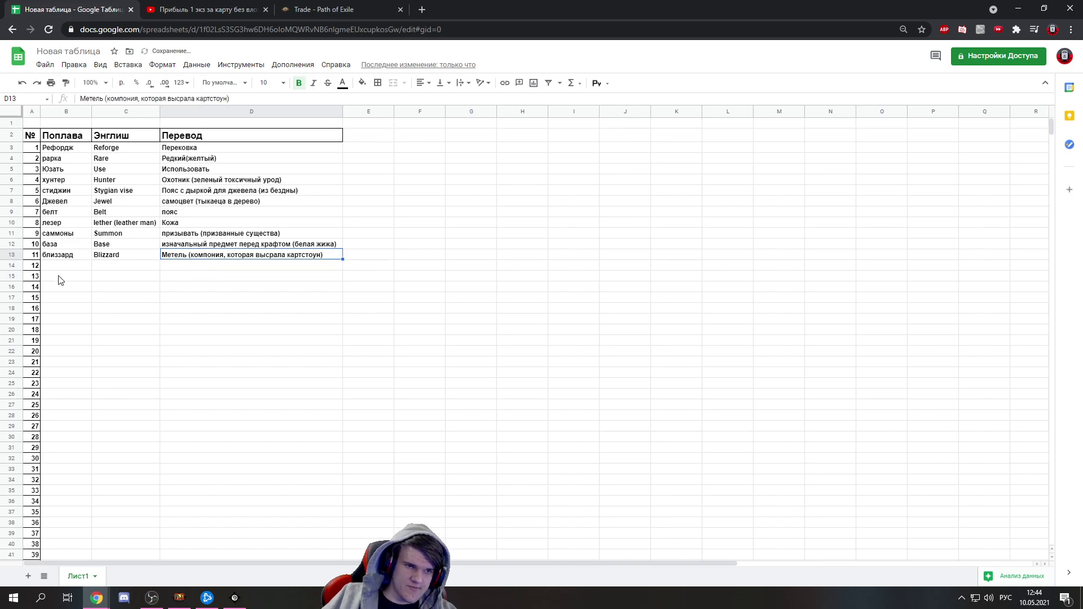
Find "5экзов" in the YouTube comment, and enter "экз" in cell B14 and "Exalted orb" in C14 of the glossary
left_click(205, 10)
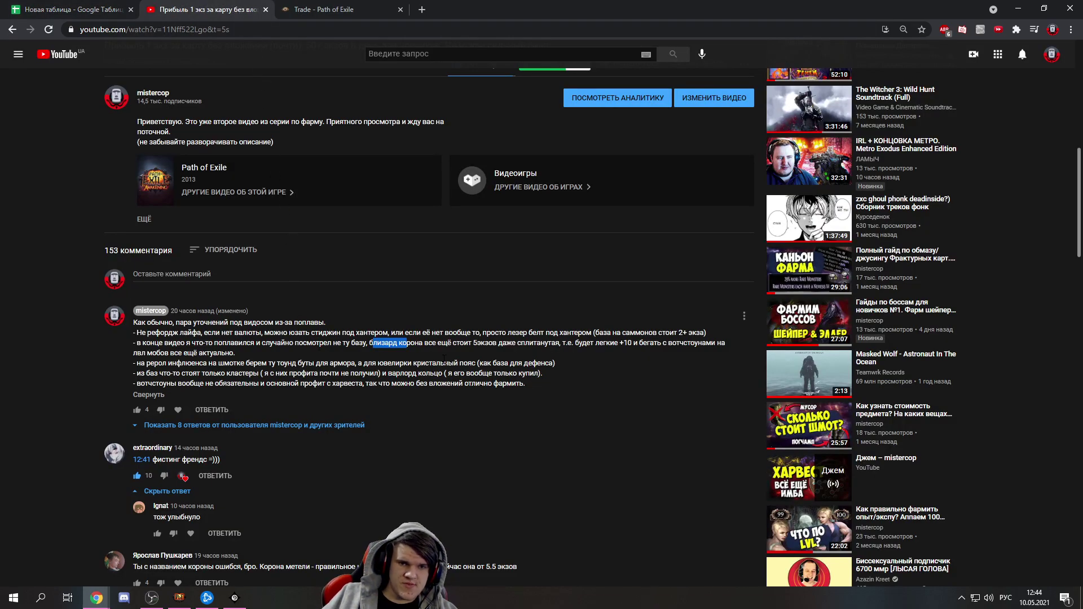
left_click_drag(473, 342, 495, 343)
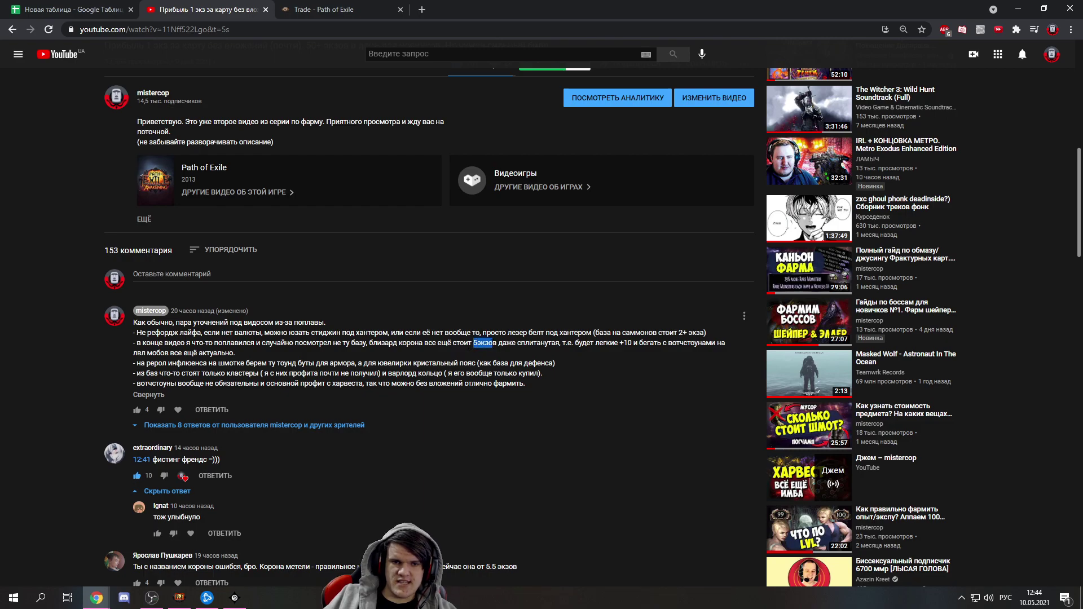
left_click(68, 10)
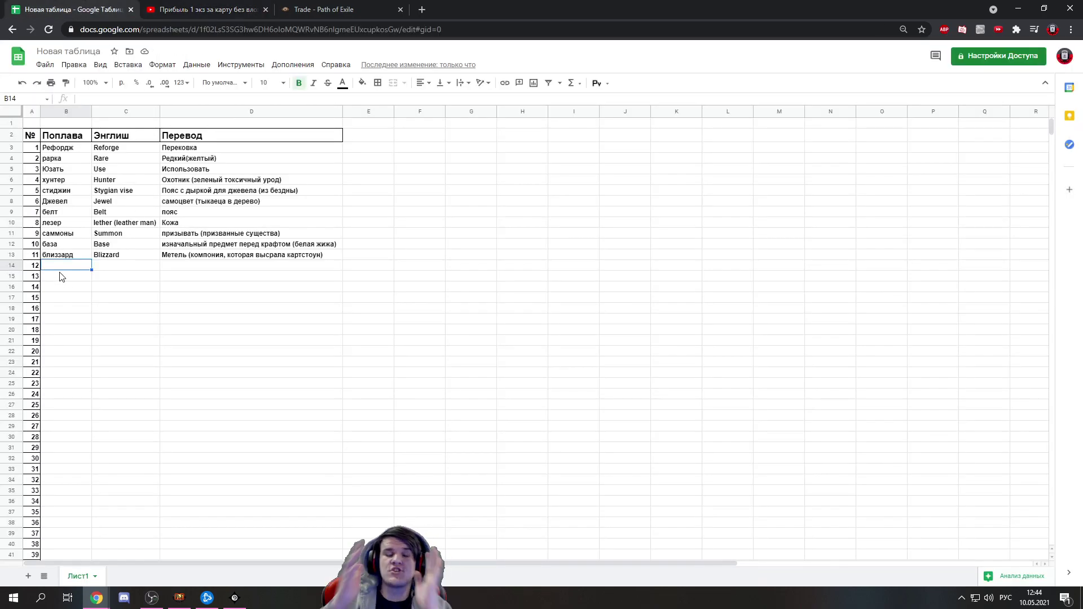
type("экз")
key("alt+shift")
left_click(104, 264)
type("Exalte")
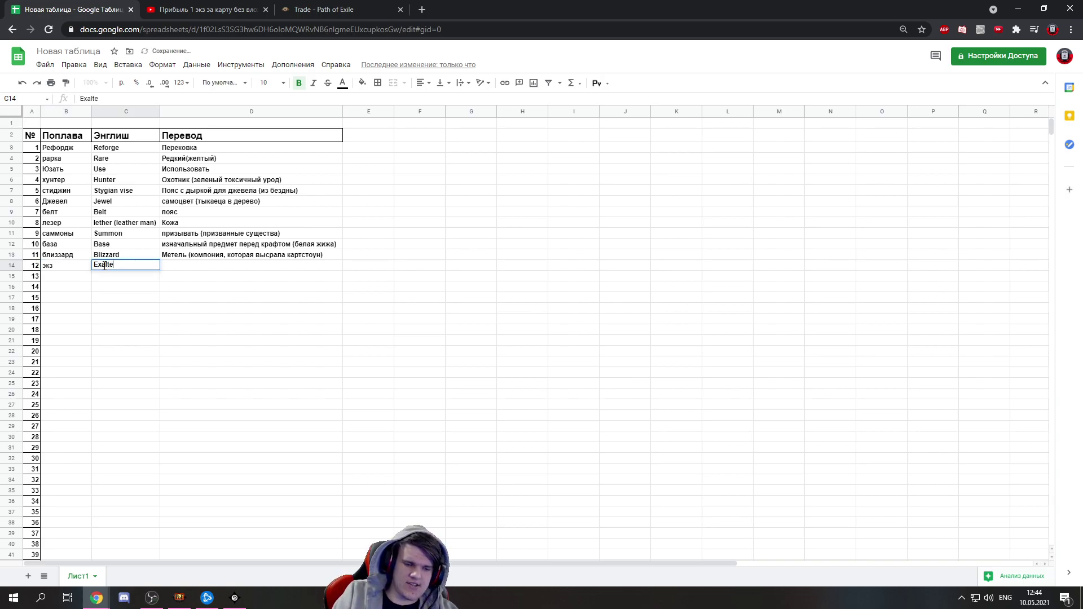
type("d orb")
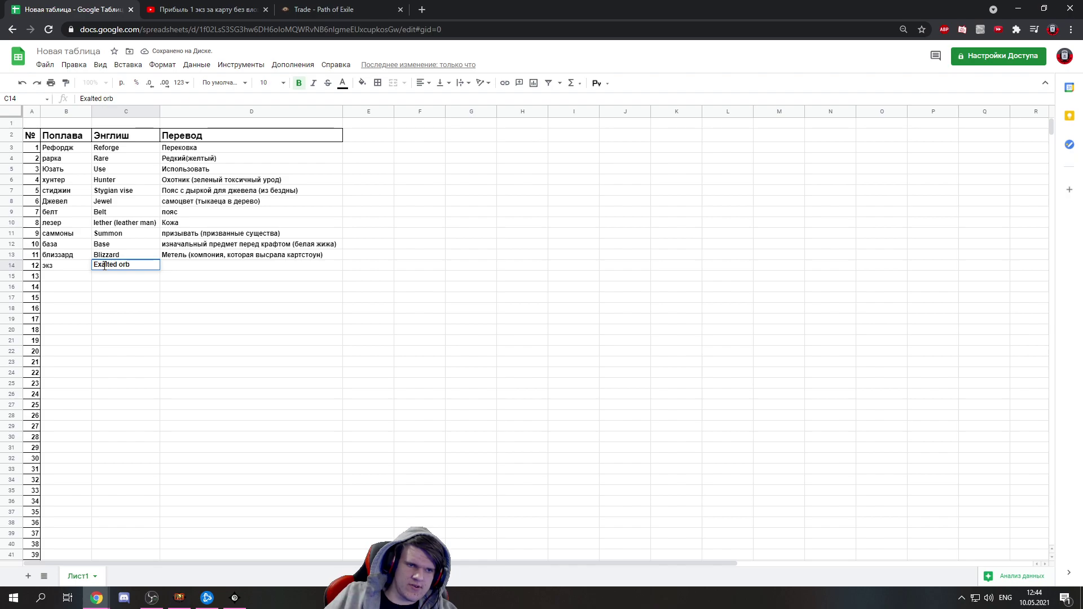
Enter the translation "ВЫШКА (сфера возвышения)" in cell D14
left_click(204, 269)
key("alt+shift")
type("ВЫШКА")
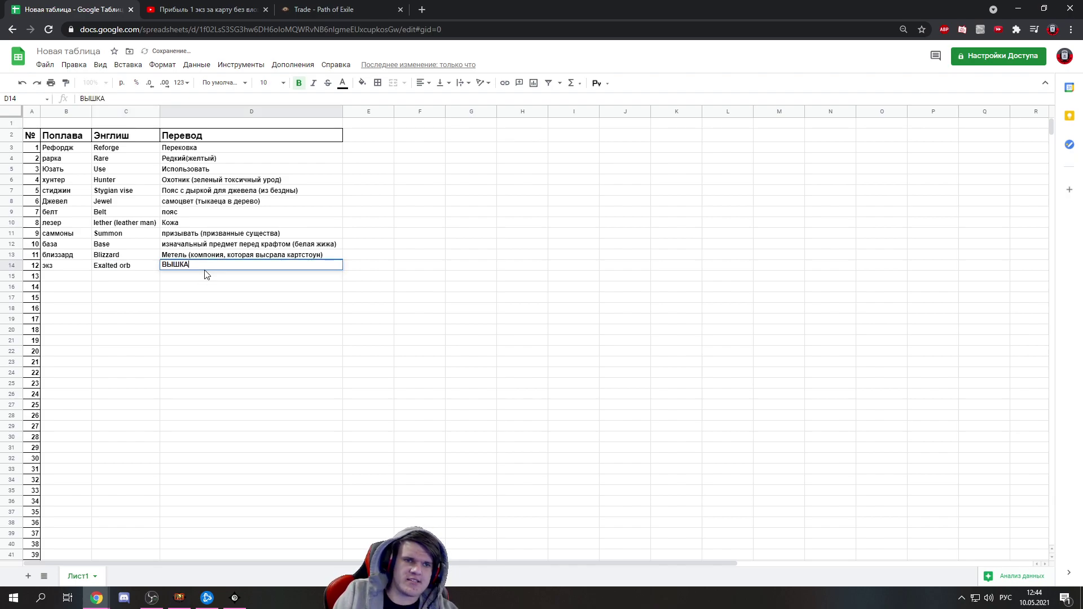
type(", (")
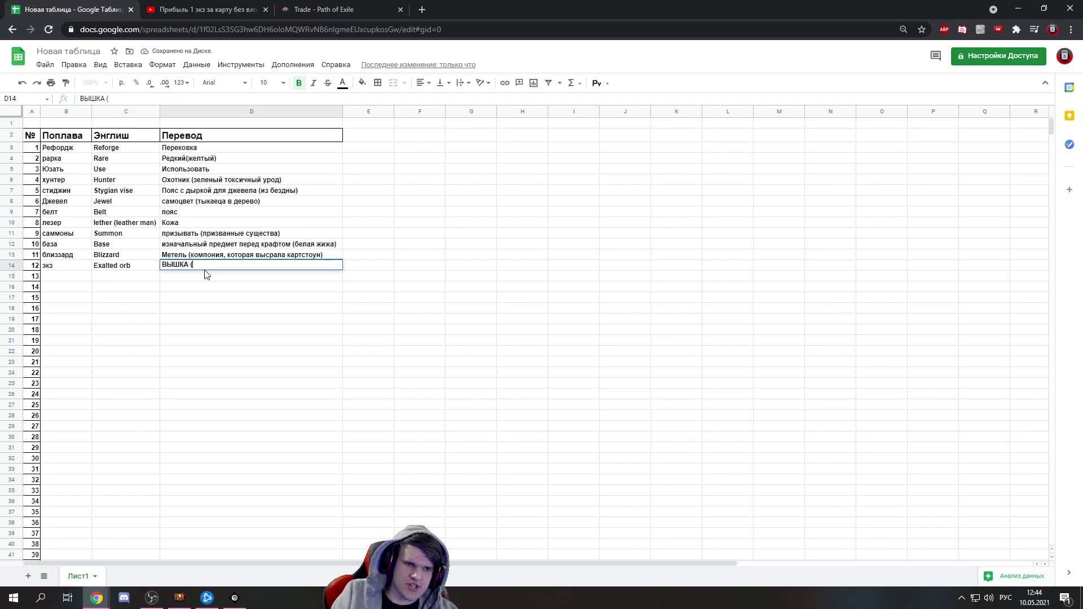
type("сфера возвышения")
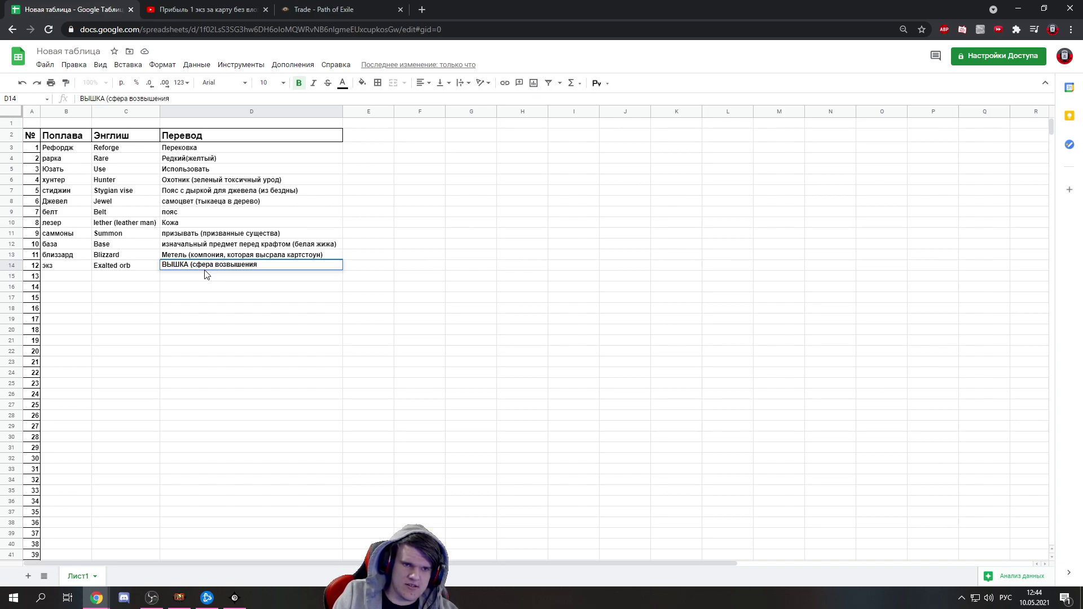
type(") - 5экзов")
Find "вотчстоунами" in the YouTube comment, and enter "вотчстоун" in cell B15 and "WatchStone" in C15 of the glossary
left_click(248, 8)
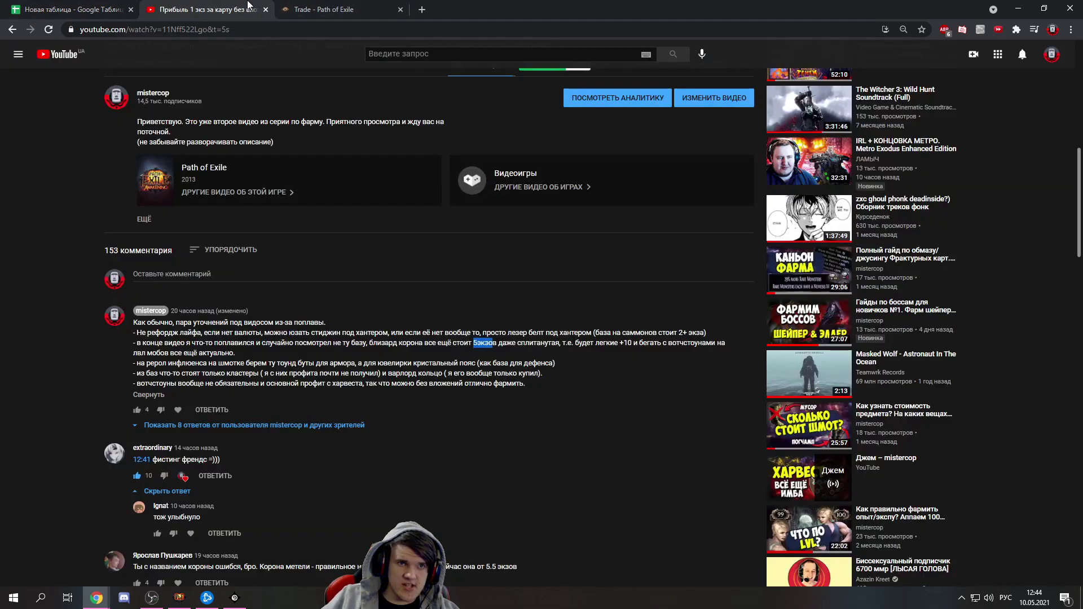
left_click_drag(586, 343, 702, 344)
left_click(598, 280)
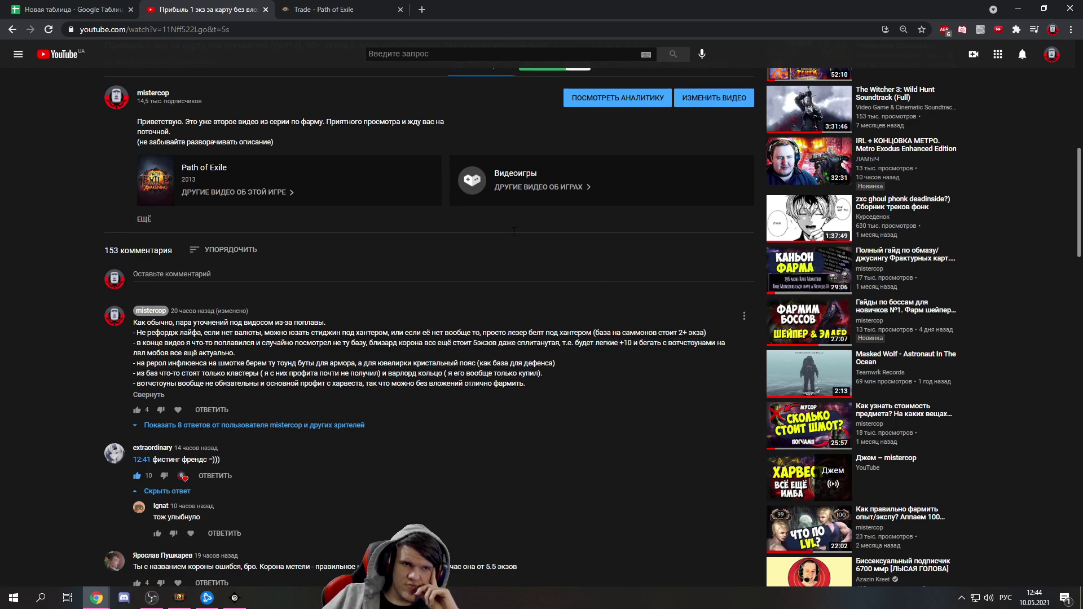
left_click(115, 9)
left_click(69, 279)
type("вотчстоун")
key("alt+shift")
left_click(101, 277)
type("Wa")
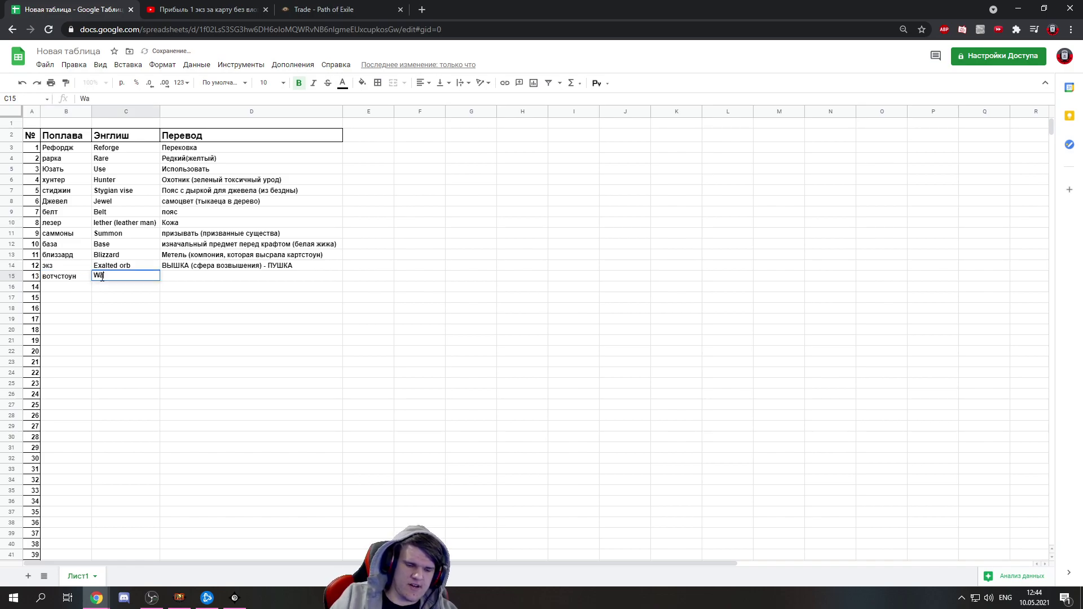
type("tchStone")
Switch to Path of Exile, examine a watchstone's description on the Atlas, and return to the glossary
key("alt+Tab")
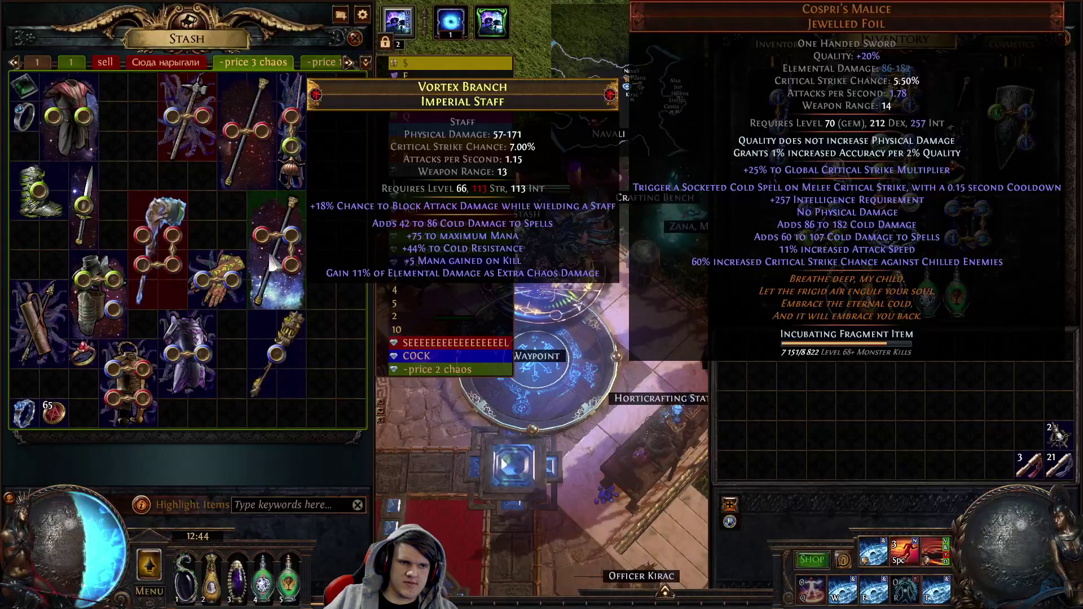
key("g")
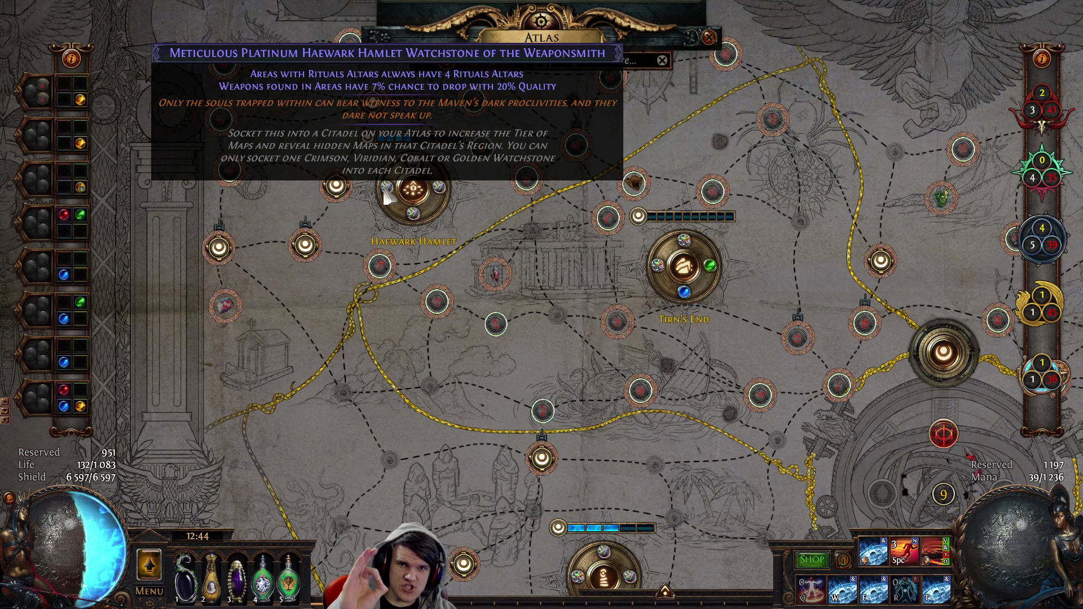
key("alt+Tab")
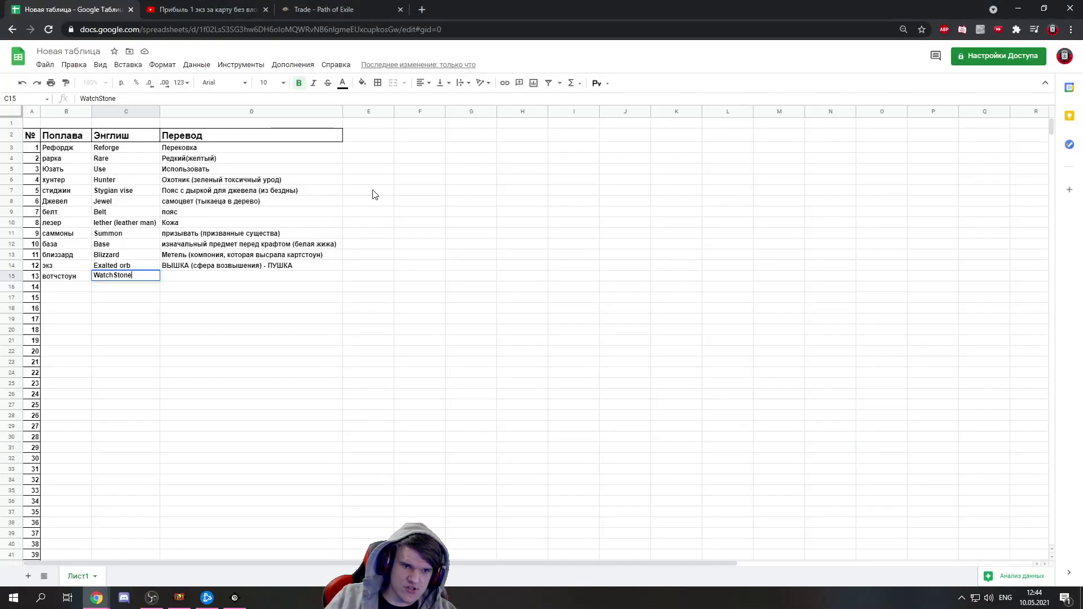
Enter the translation "Камень в дерево (разноцветные шарики)" in cell D15
left_click(178, 280)
type("(")
key("alt+shift")
type("Камень")
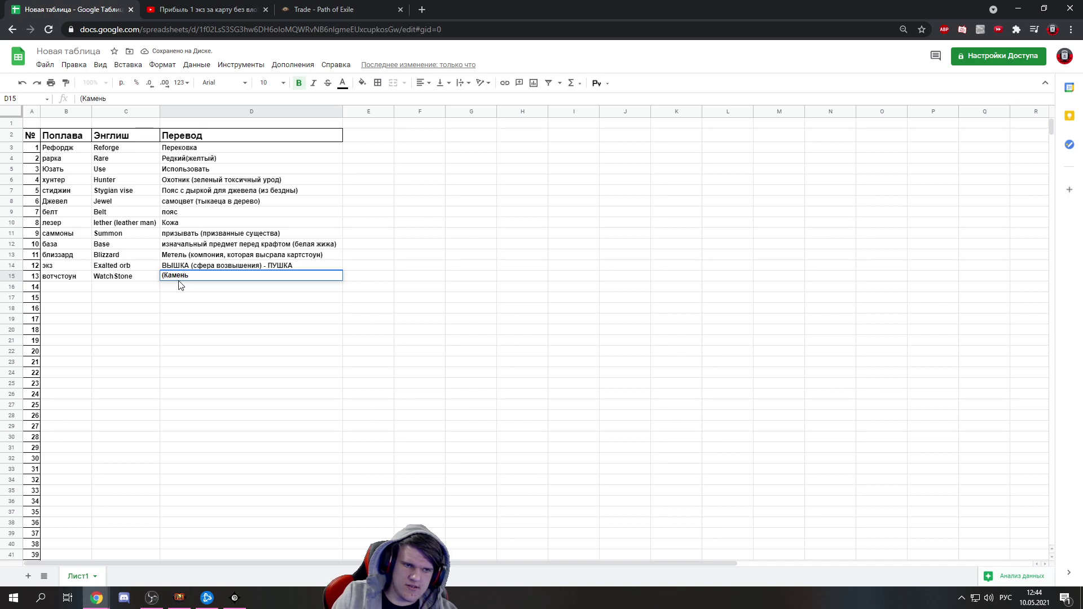
type(" в дерево")
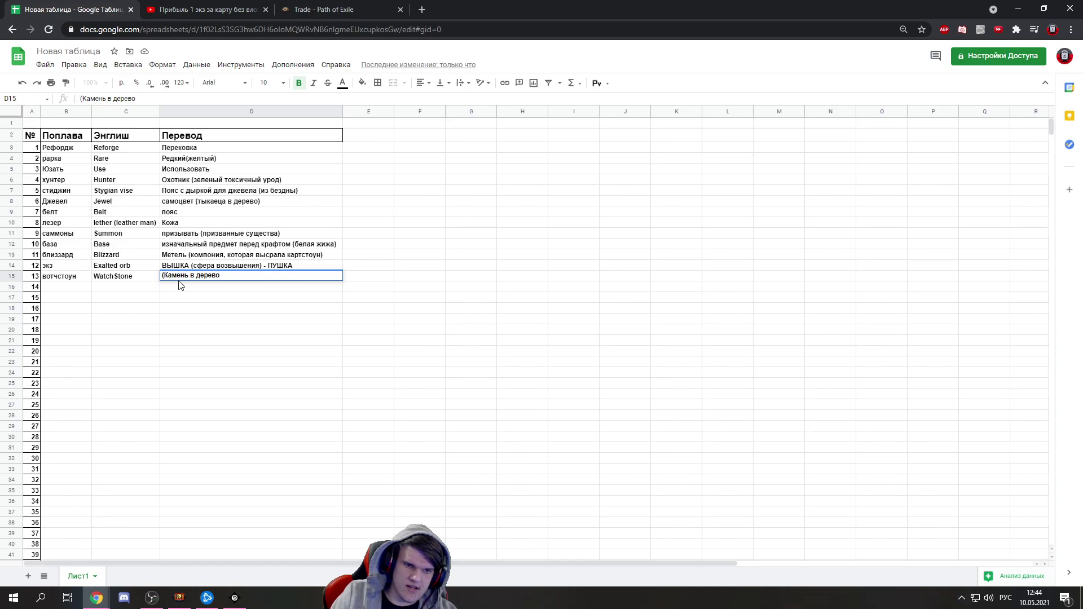
key("ctrl+Left")
double_click(179, 278)
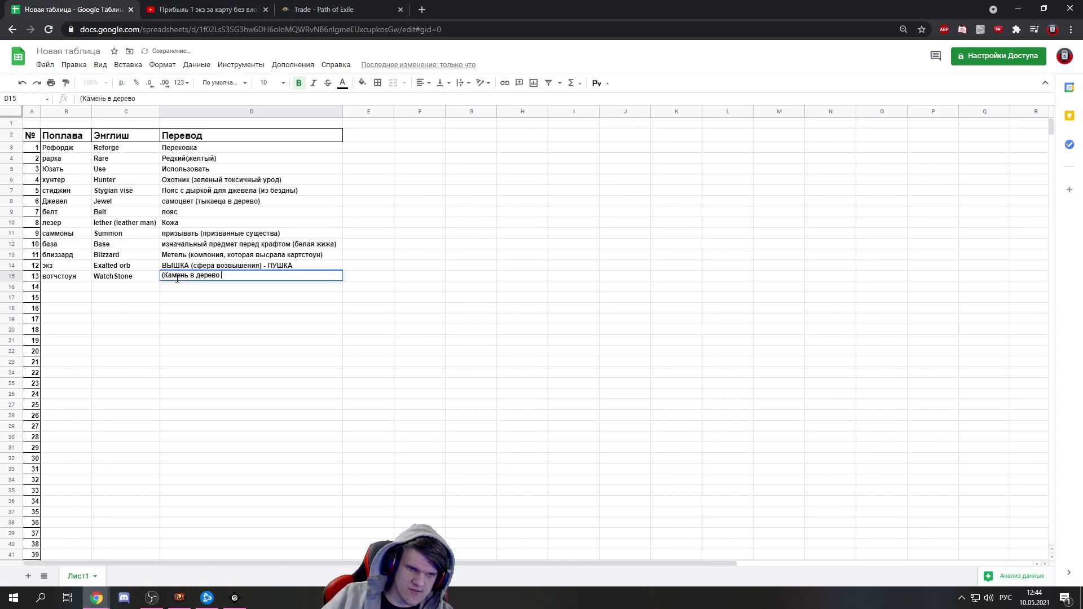
key("BackSpace")
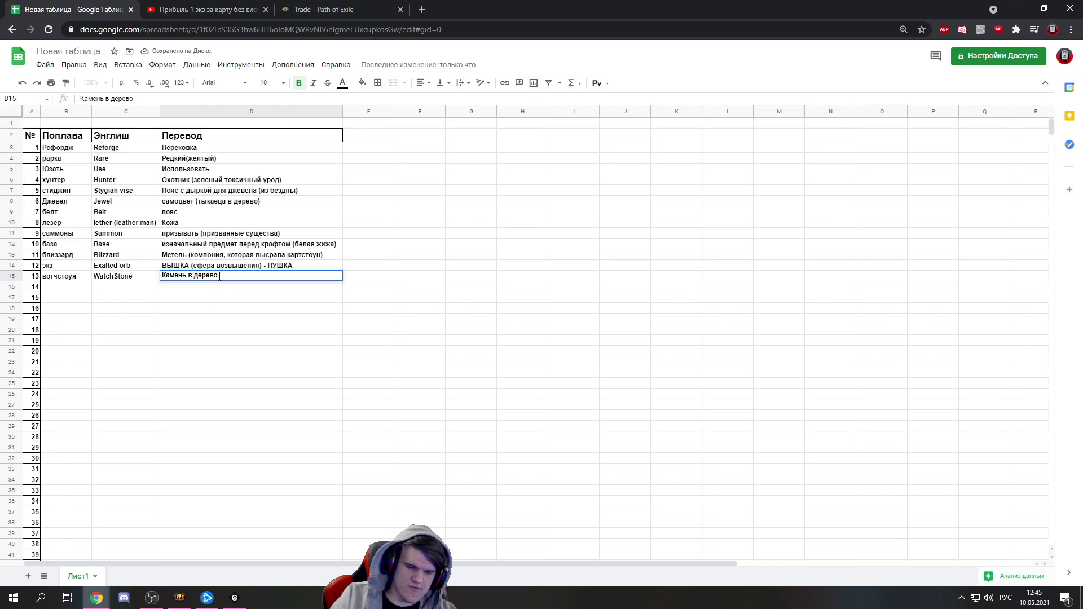
type("(разноцве")
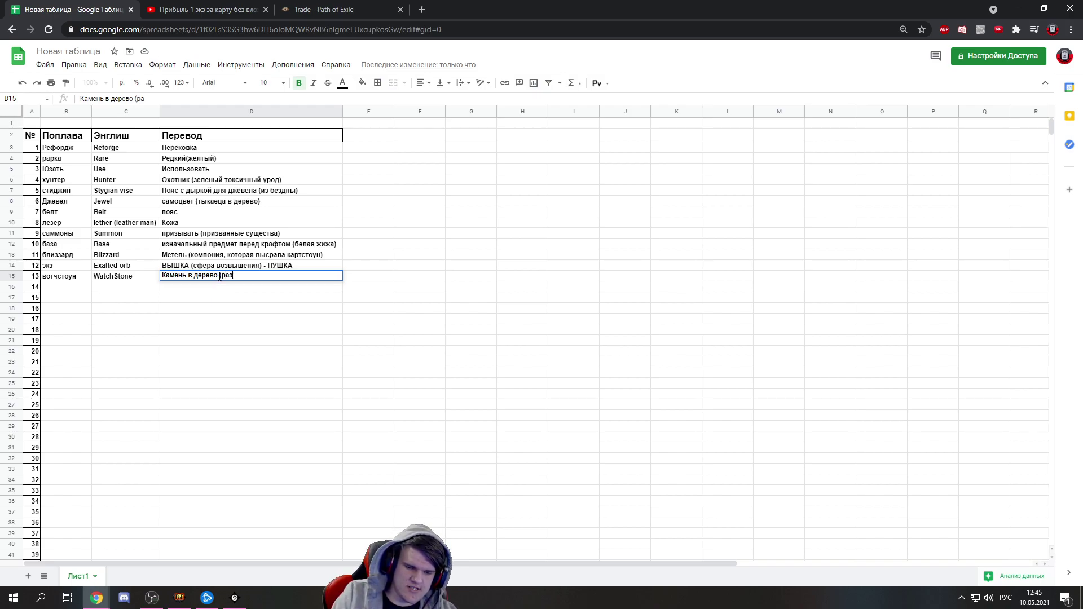
type("тные шарики")
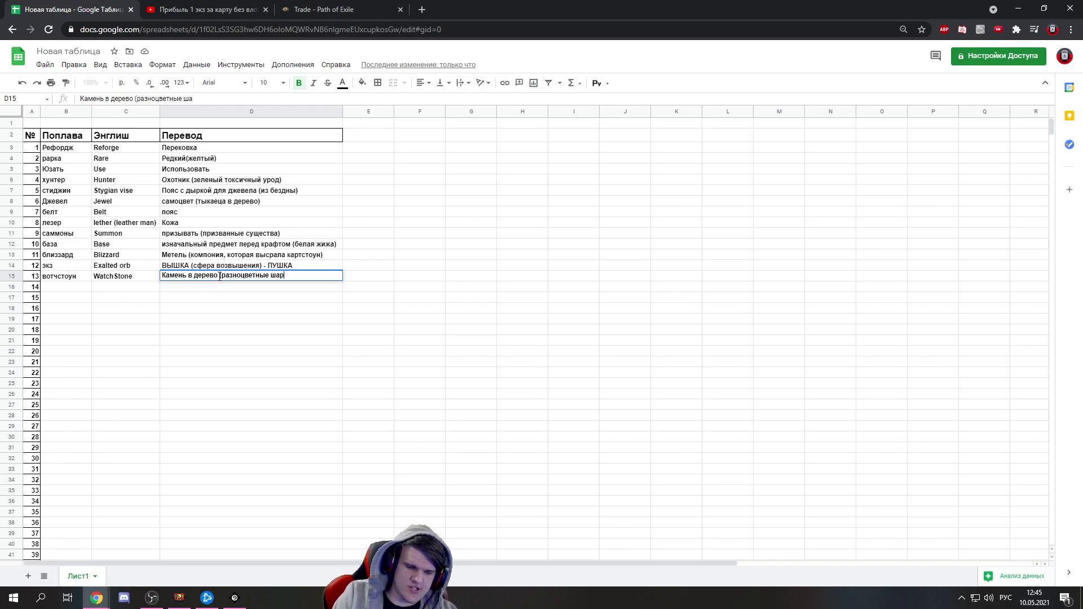
left_click(434, 331)
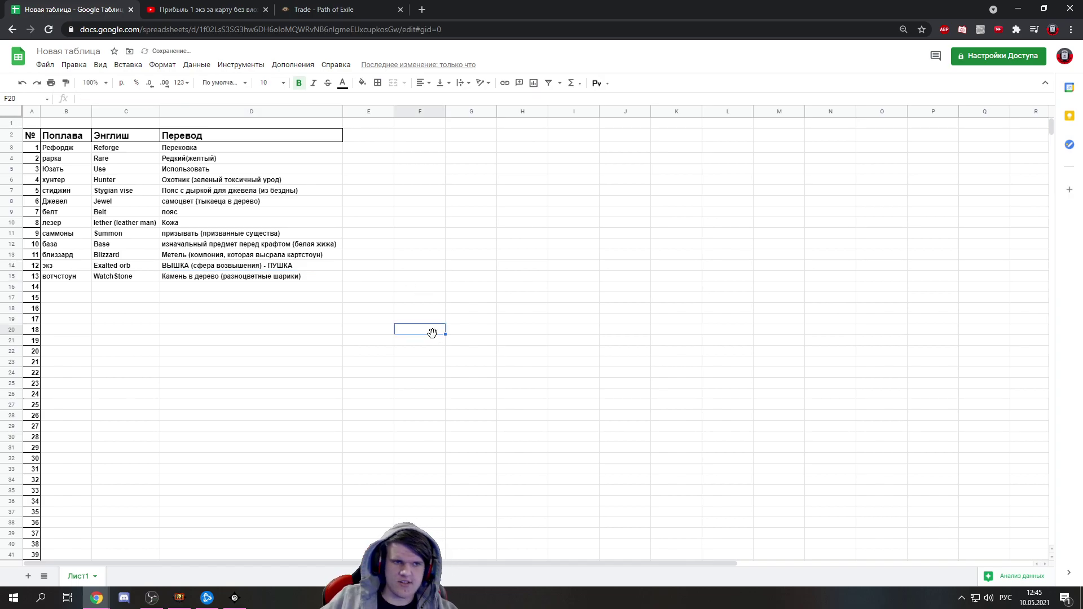
Find "лвл" in the YouTube comment, and fill glossary row 16 with "лвл", "LEVEL" and "Уровень" in columns B to D
left_click(190, 11)
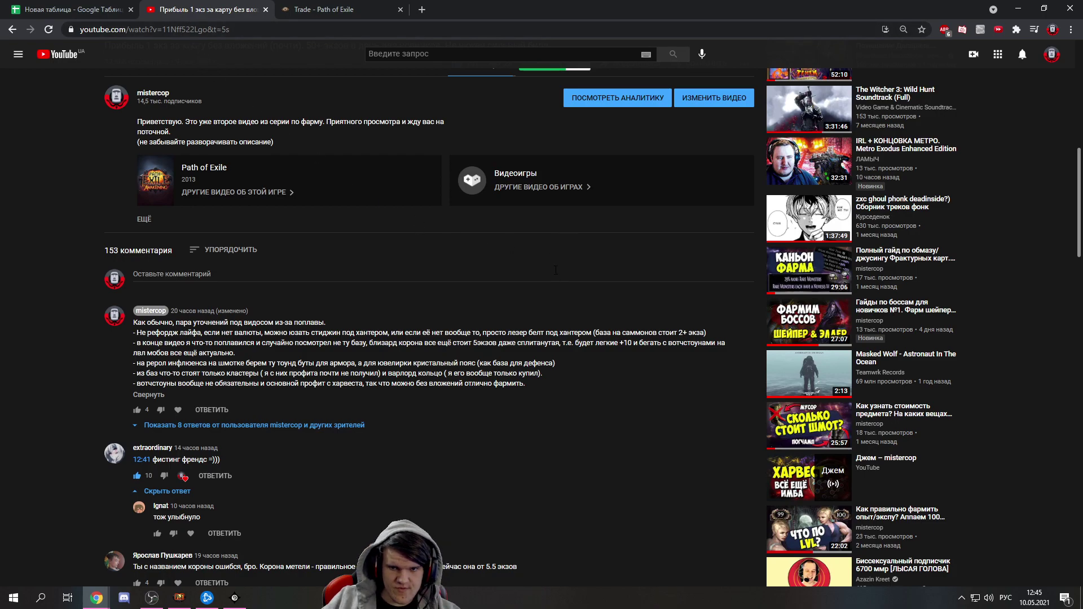
left_click_drag(139, 353, 249, 356)
left_click(105, 7)
left_click(64, 291)
type("лвл")
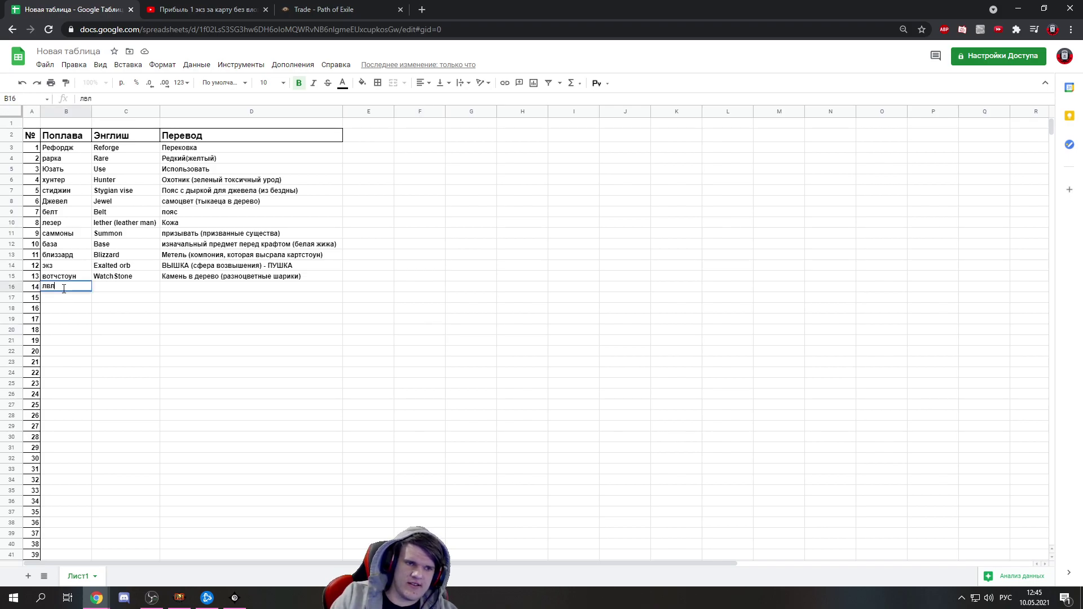
left_click(133, 287)
key("alt+shift")
type("LEVEL")
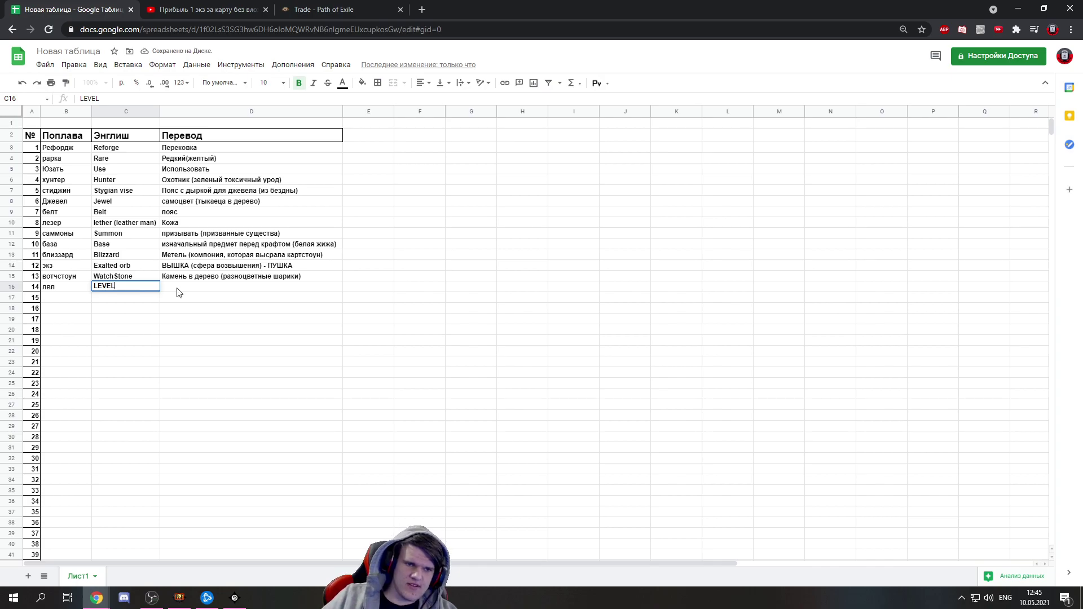
left_click(177, 290)
key("alt+shift")
type("Уровень")
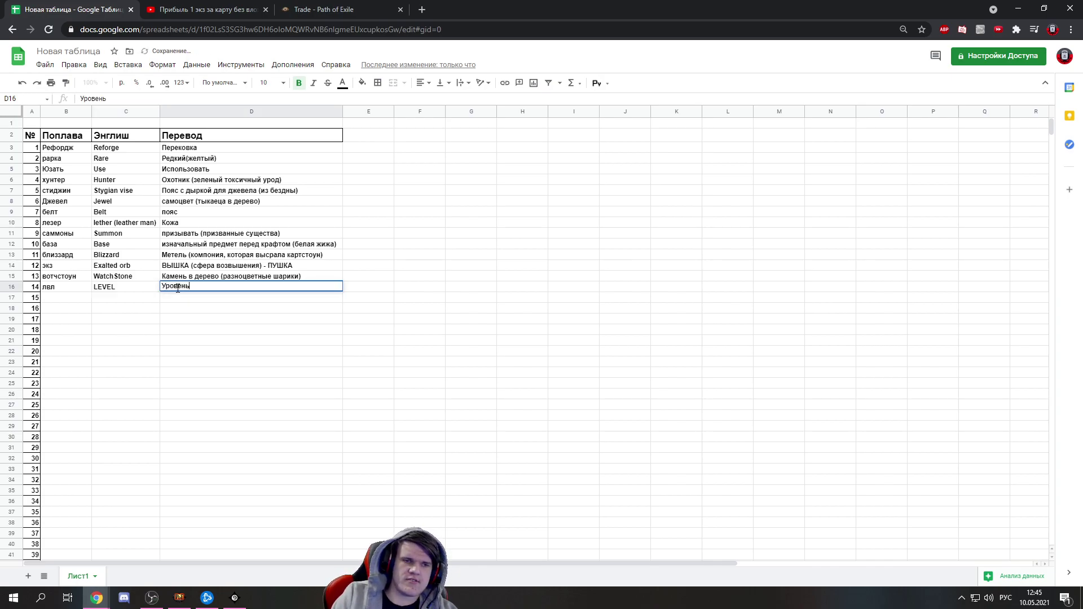
Find "рерол" in the YouTube comment, and enter "рерол" in cell B17 and "REroll" in C17 of the glossary
key("ctrl+Tab")
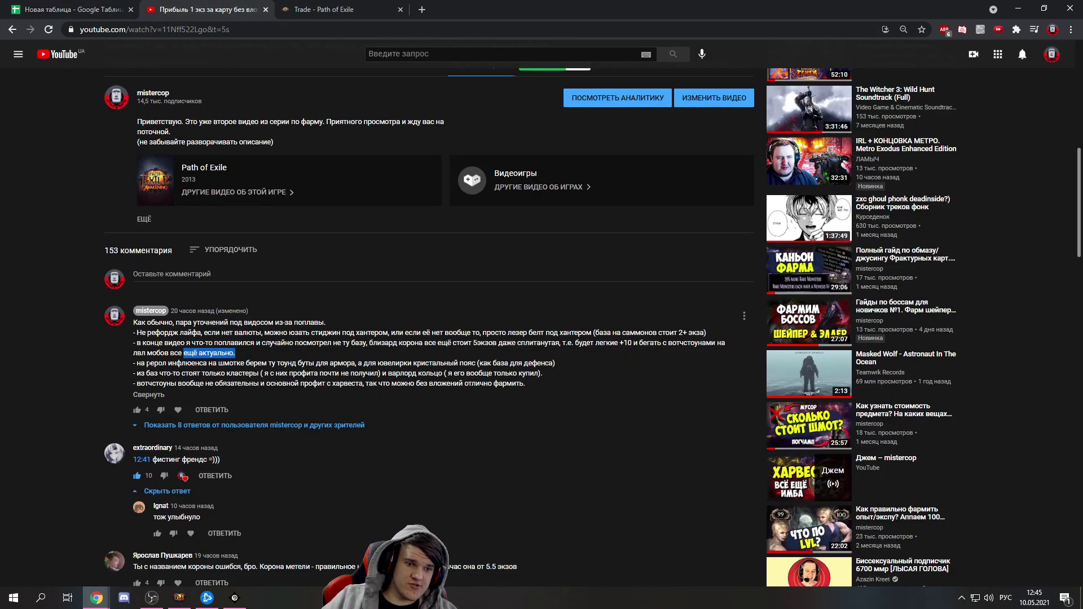
left_click_drag(146, 363, 163, 364)
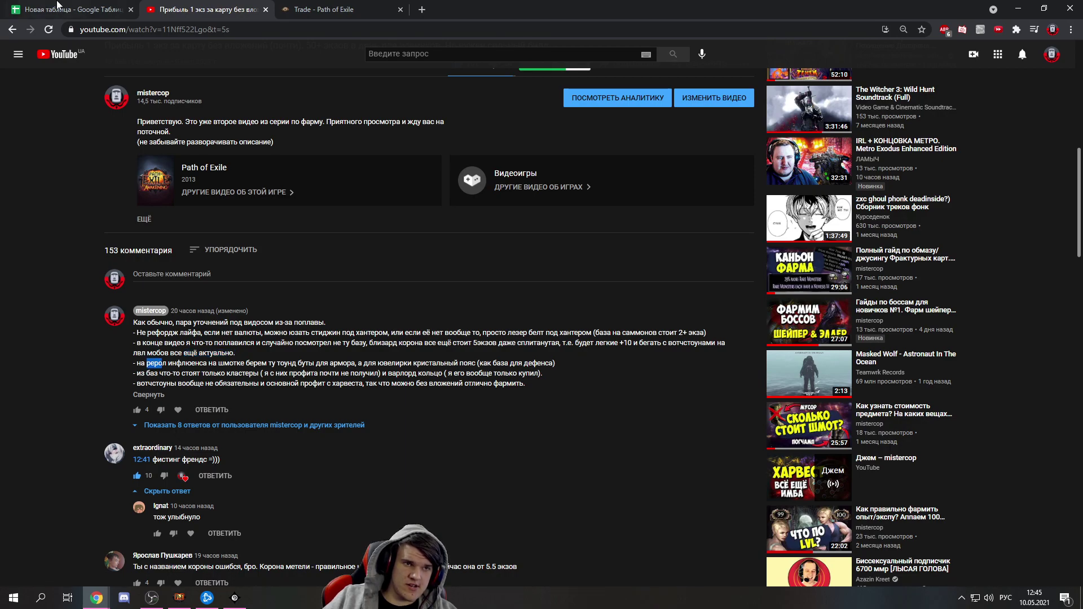
left_click(57, 4)
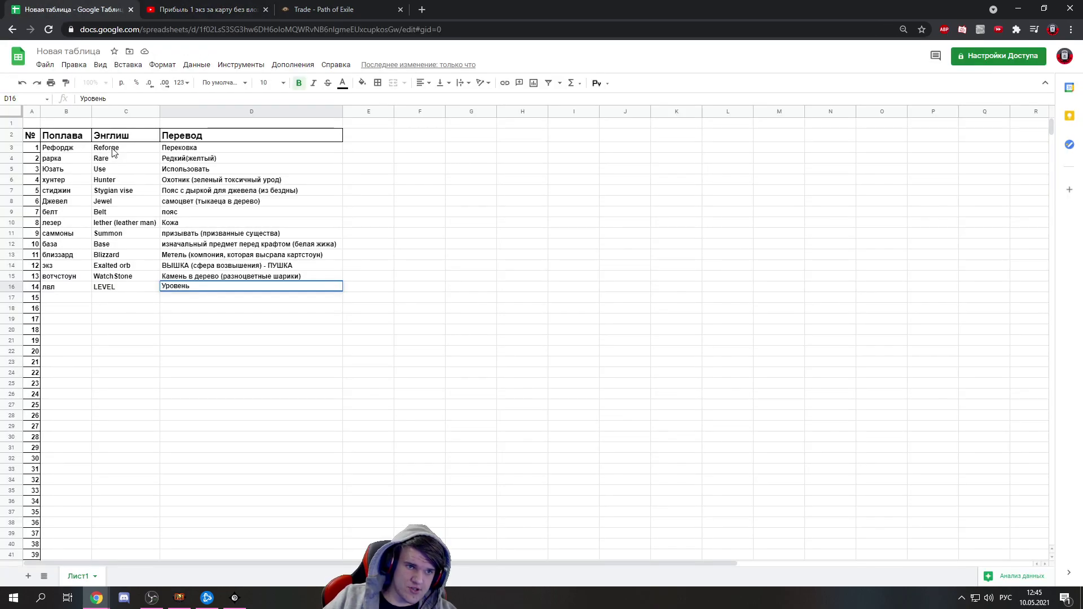
left_click(66, 302)
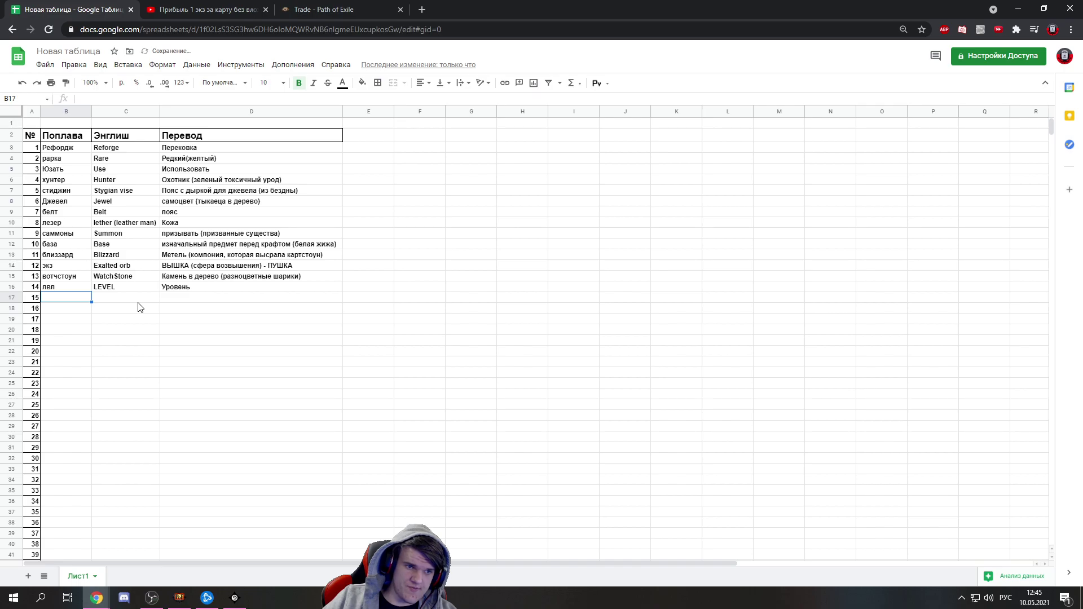
type("рерол")
left_click(111, 298)
key("alt+shift")
type("REroll")
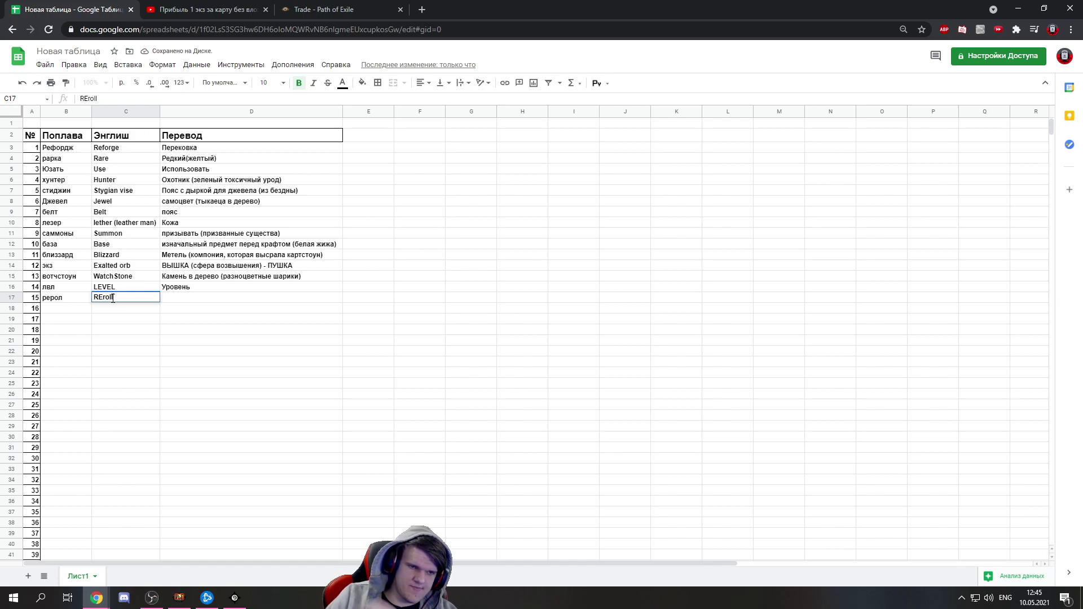
Enter the translation "перекрутить (почти то же, что и рефордж)" in cell D17
left_click(191, 299)
key("alt+shift")
type("пере")
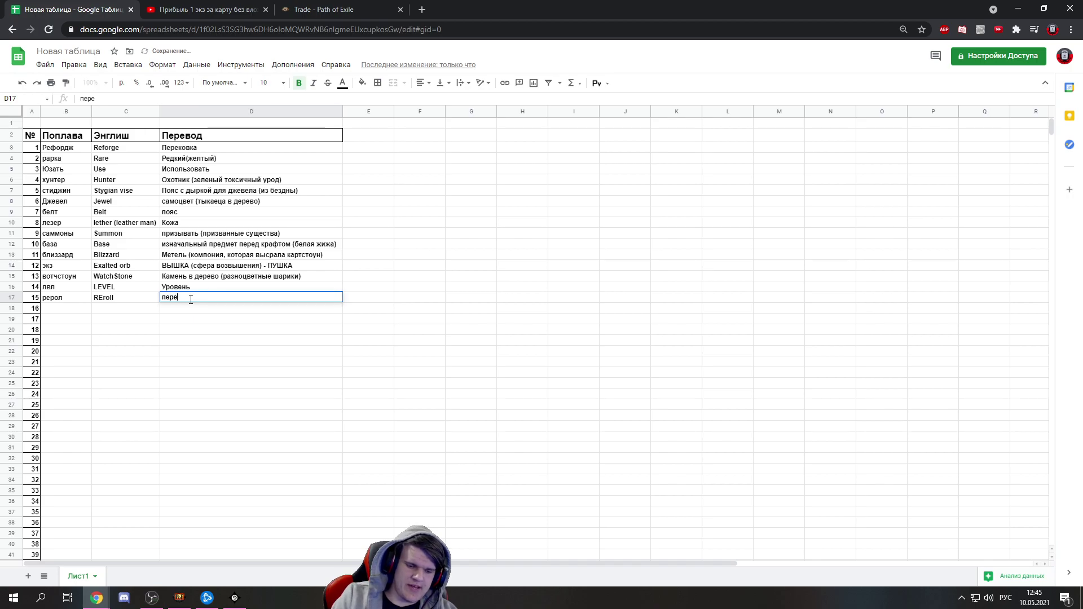
type("крутить (почти")
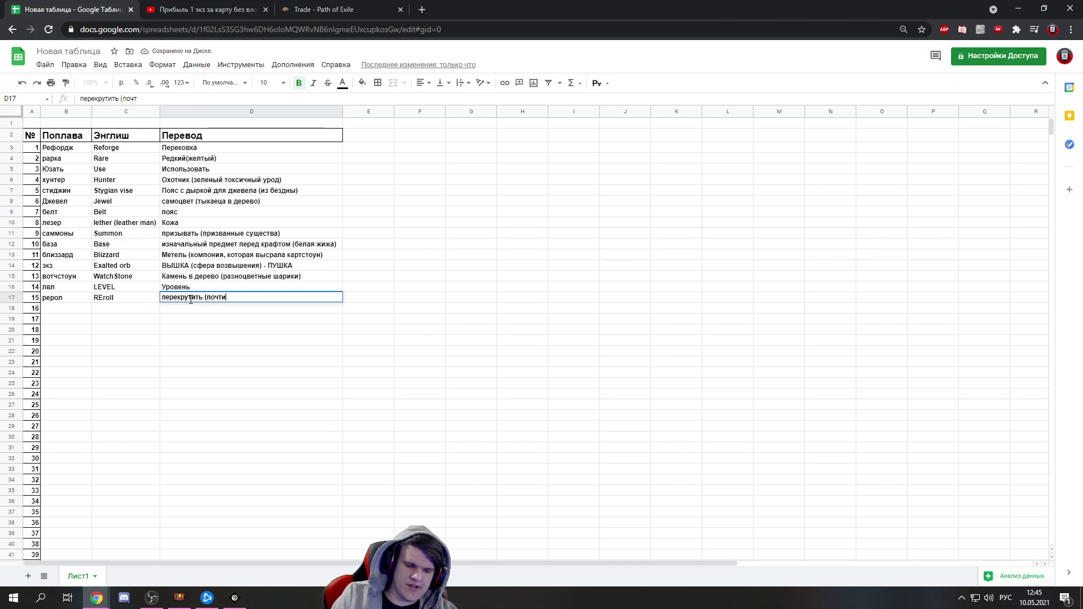
type(" то же, что и р")
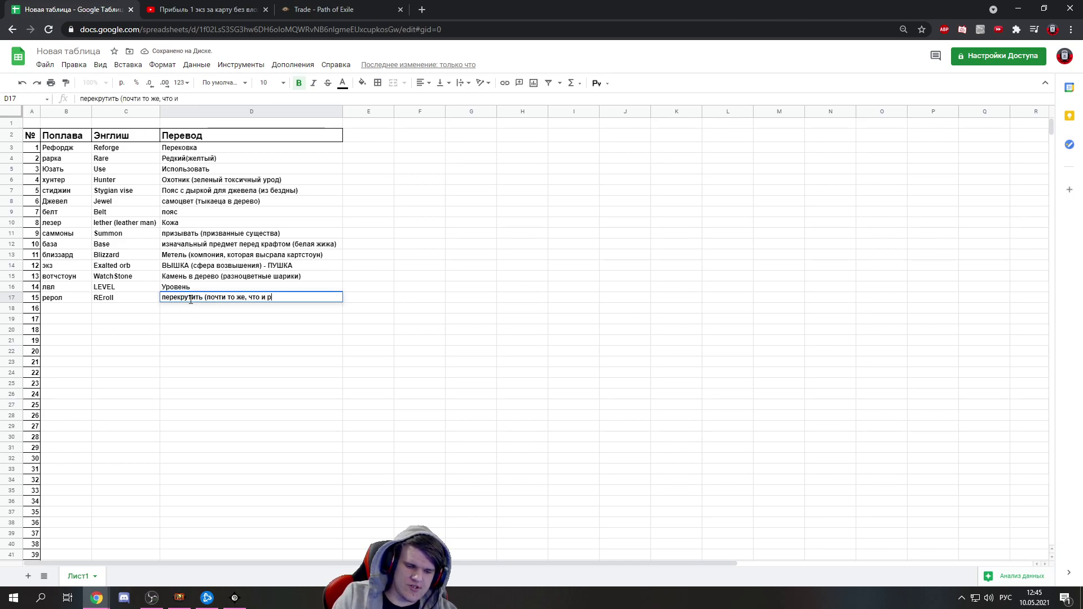
type("ефордж")
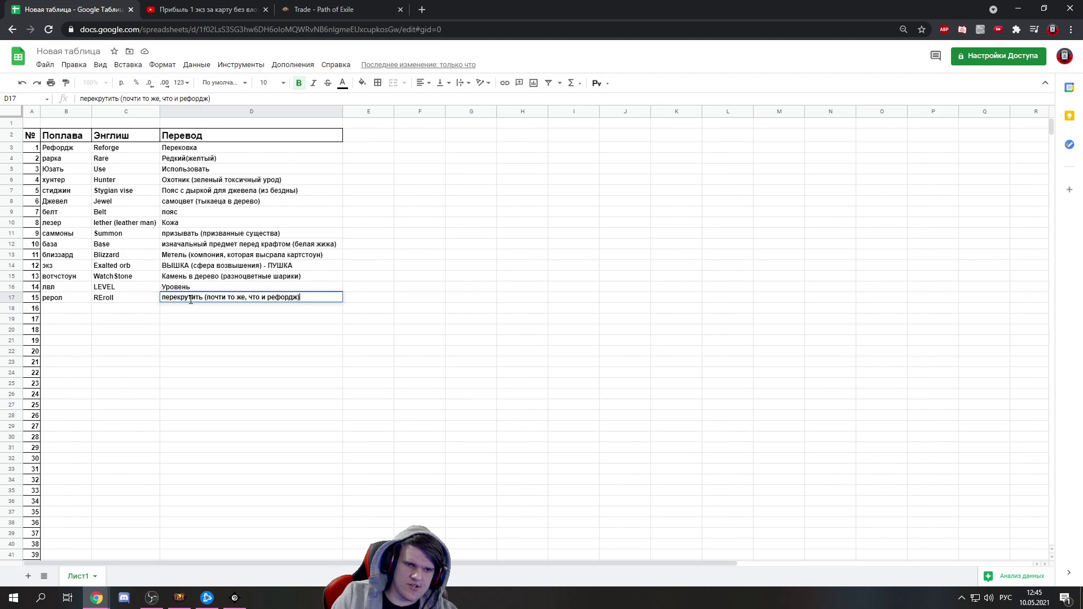
Find "инфлюенса" in the YouTube comment, and enter "инфлюенс" in cell B18 and "Influence" in C18 of the glossary
left_click(257, 9)
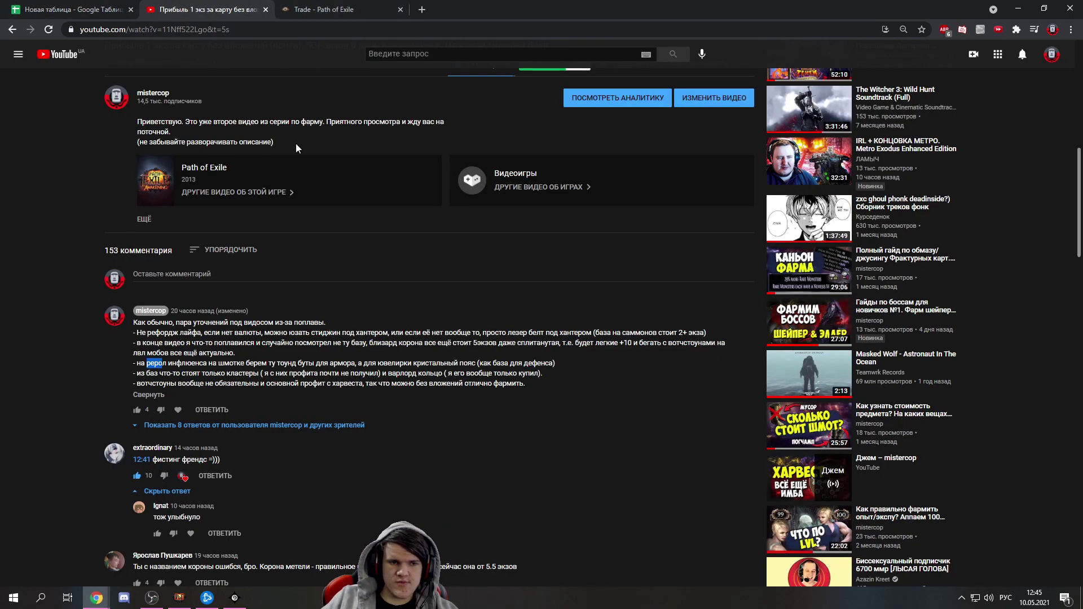
left_click_drag(203, 363, 215, 364)
left_click(116, 7)
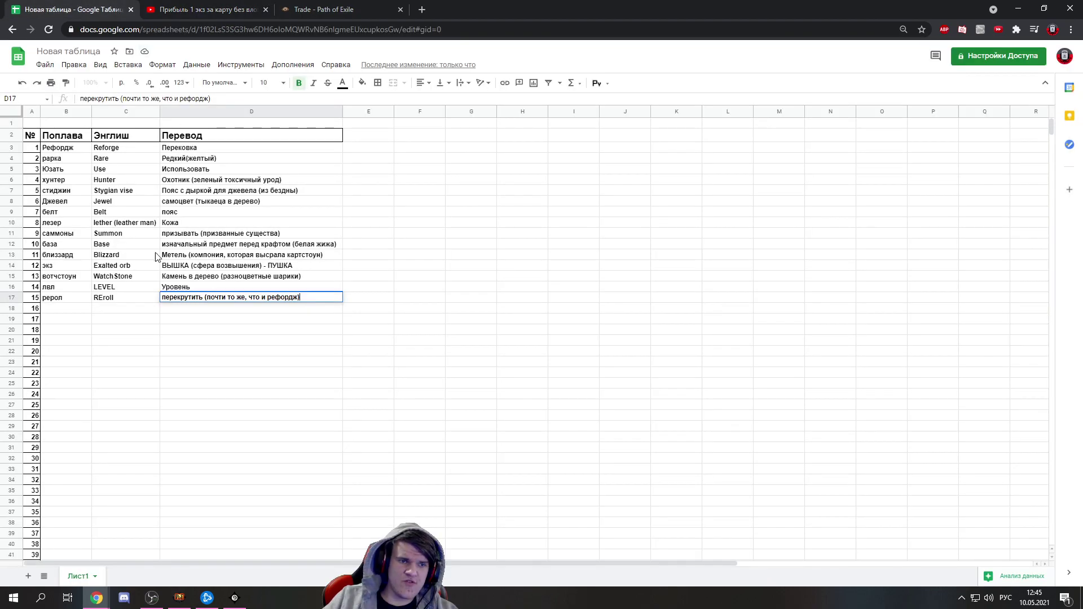
left_click(70, 312)
type("инфлю")
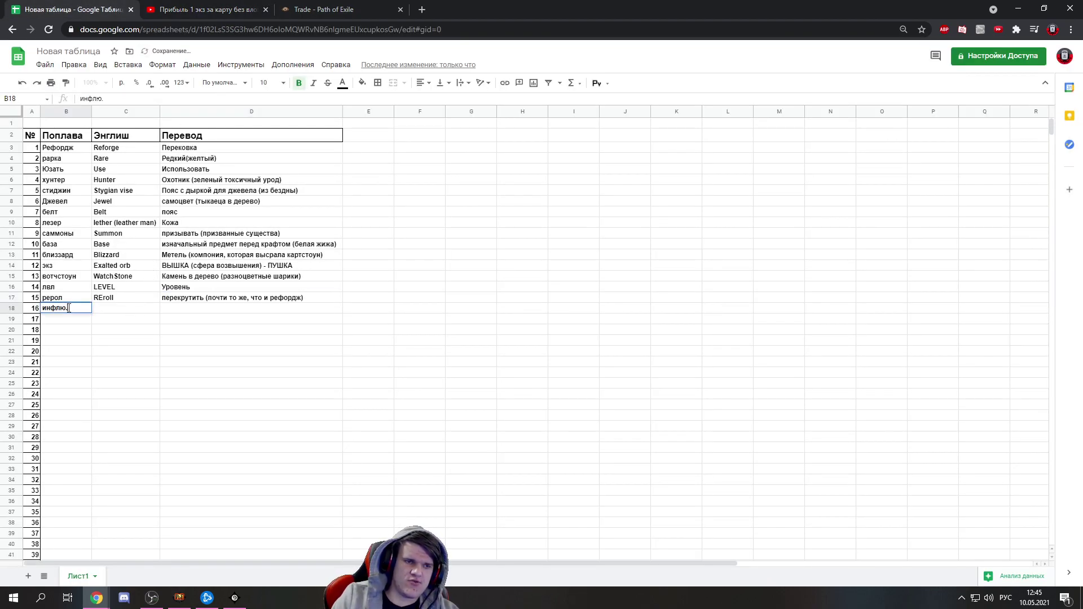
type("енс")
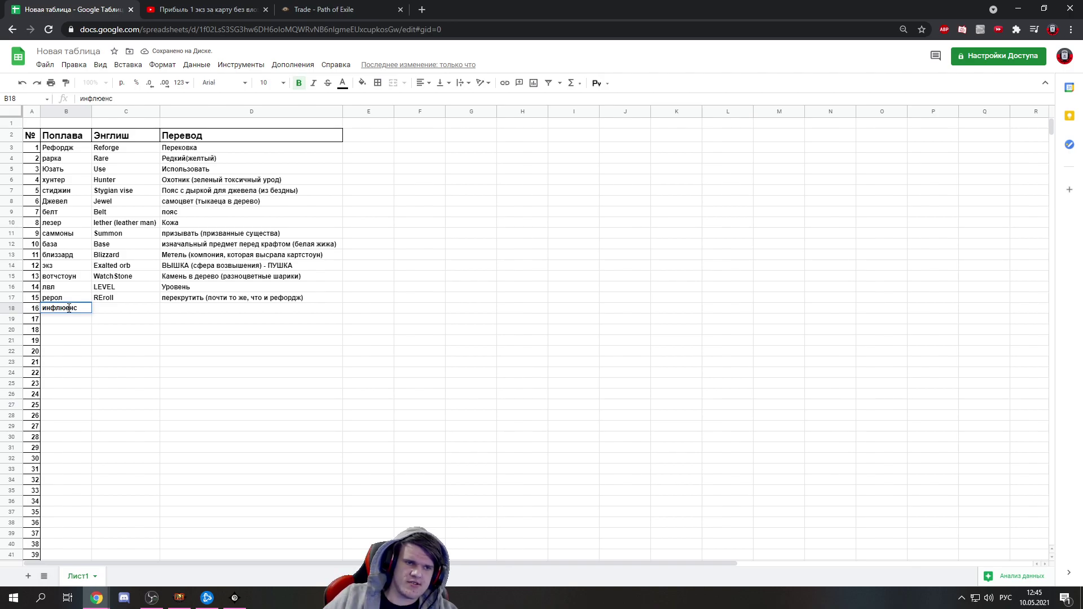
left_click(116, 310)
key("alt+shift")
double_click(118, 309)
type("Influence")
Enter the translation "Влияние" in cell D18
left_click(186, 310)
key("alt+shift")
type("Влияне")
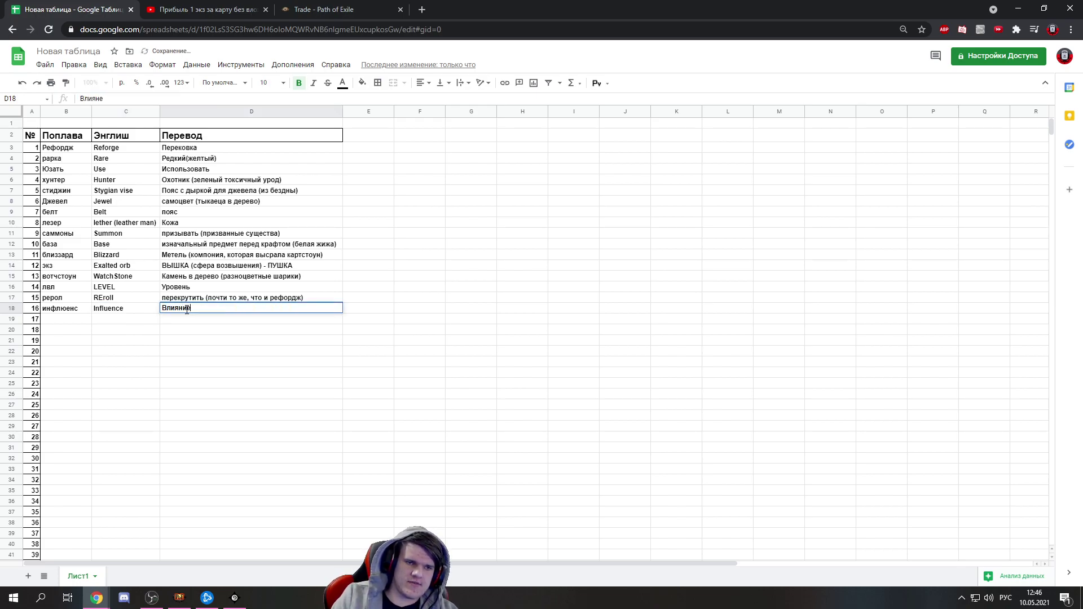
type("е")
left_click(181, 354)
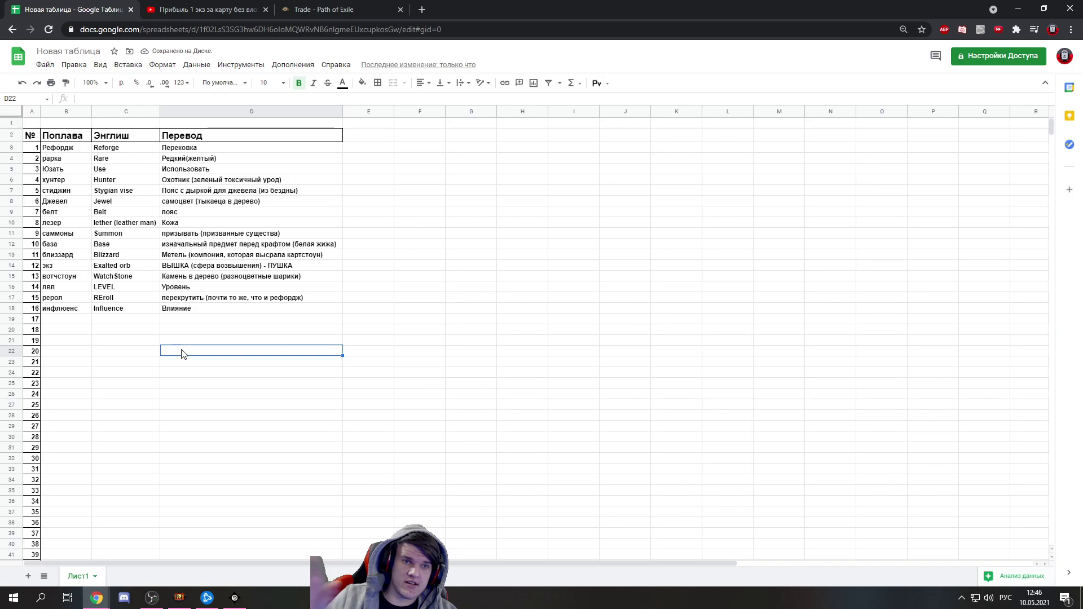
Find "ту тоунд буты" in the YouTube comment, and enter "ту тонед" in cell B19 and "Two-toned" in C19 of the glossary
key("ctrl+shift+Tab")
key("ctrl+shift+Tab")
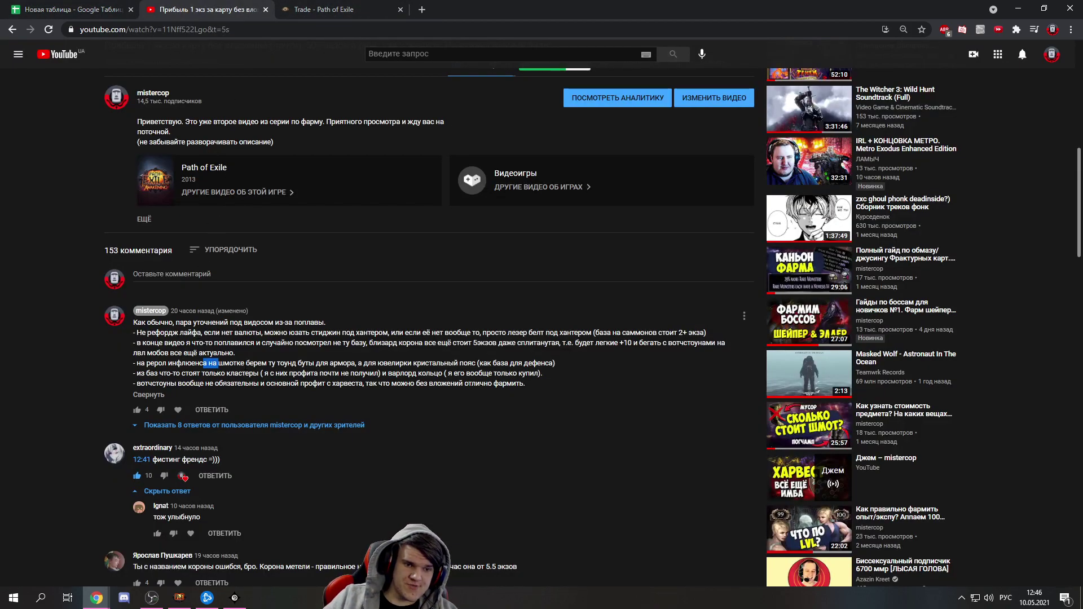
left_click_drag(243, 362, 309, 363)
left_click(281, 363)
left_click(299, 363)
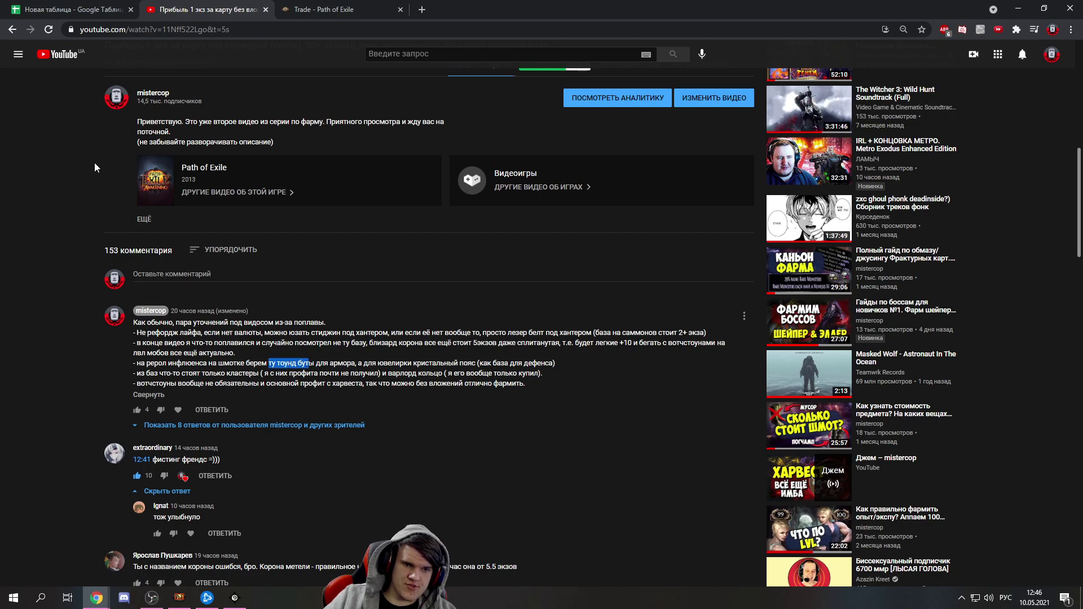
left_click(68, 9)
left_click(57, 309)
left_click(63, 320)
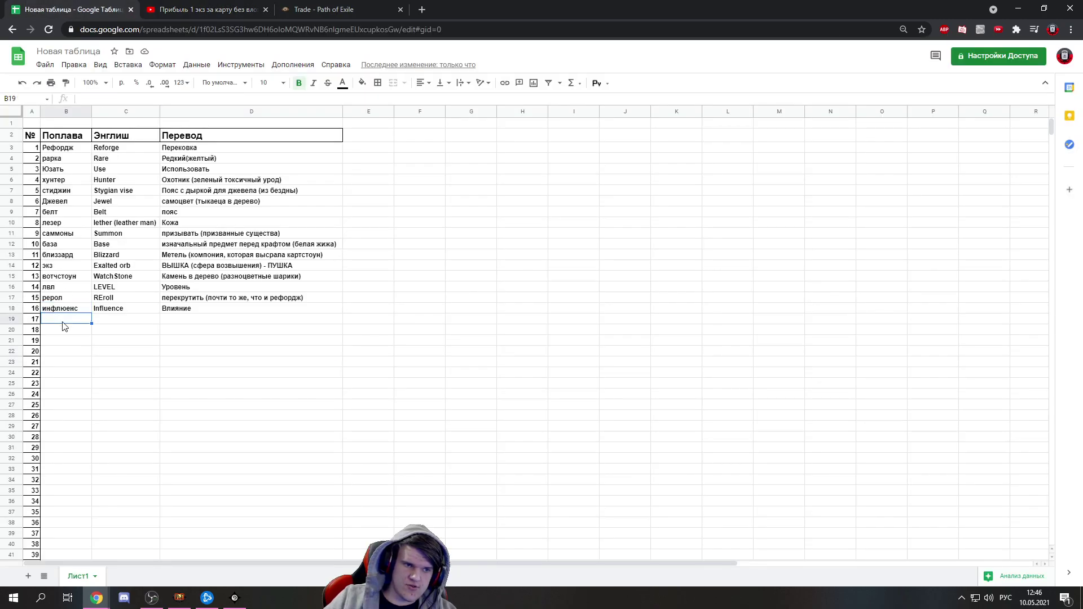
type("ту тонед")
key("Tab")
key("alt+shift")
type("Two-toned")
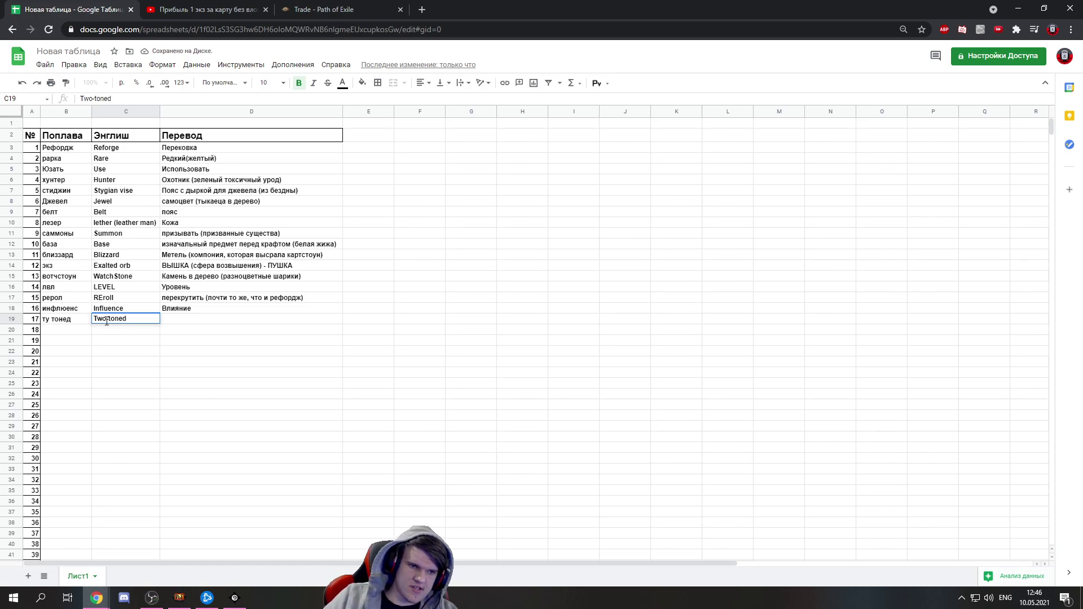
left_click_drag(106, 318, 127, 316)
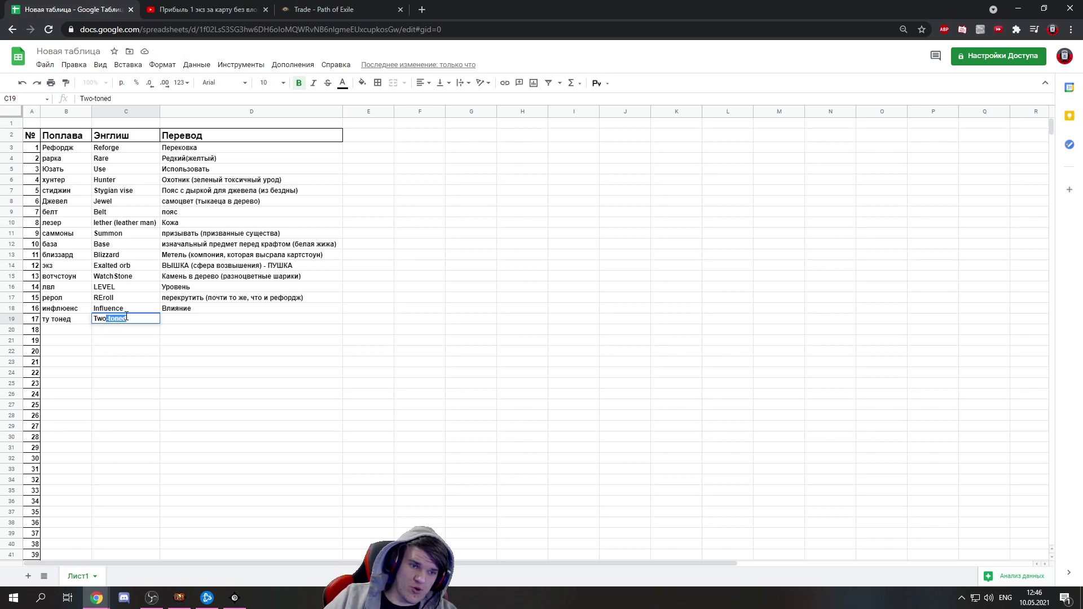
Enter the translation "Двуцветные" in cell D19
key("Tab")
key("alt+shift")
type("а")
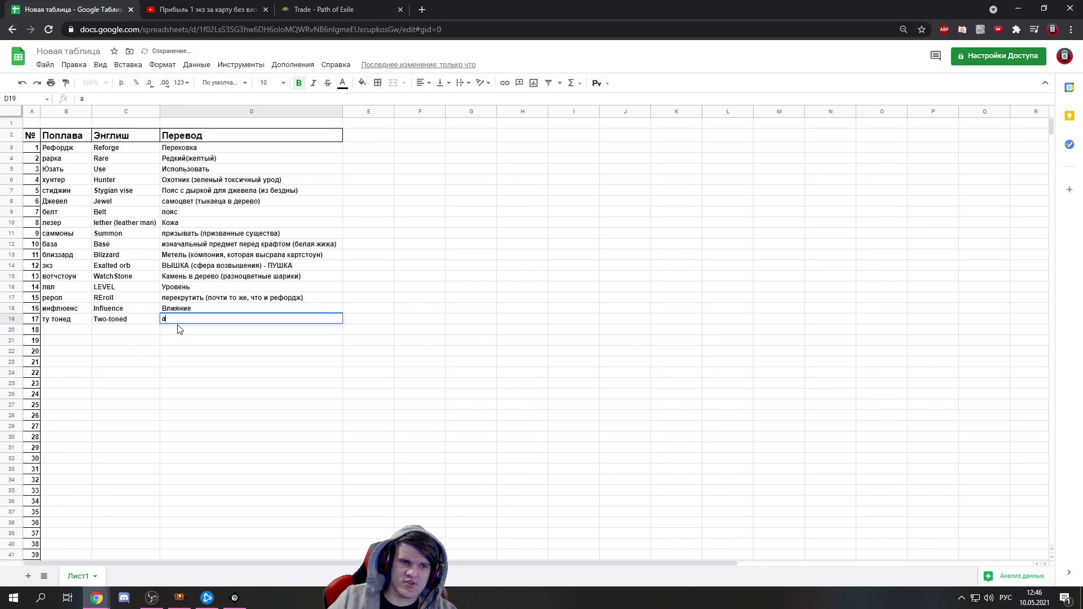
key("BackSpace")
type("Дву")
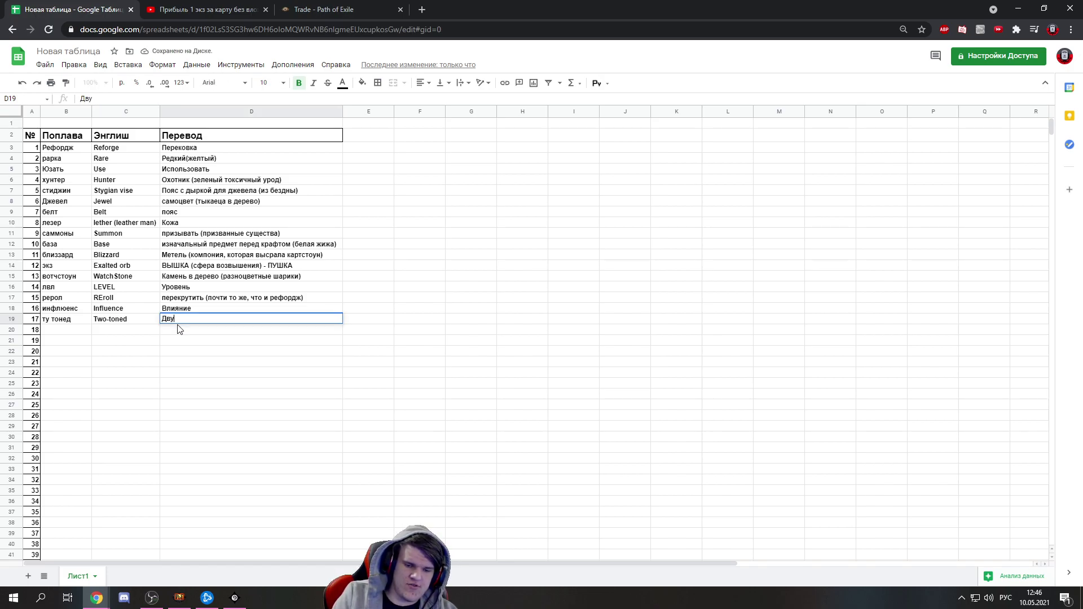
type("зцетные")
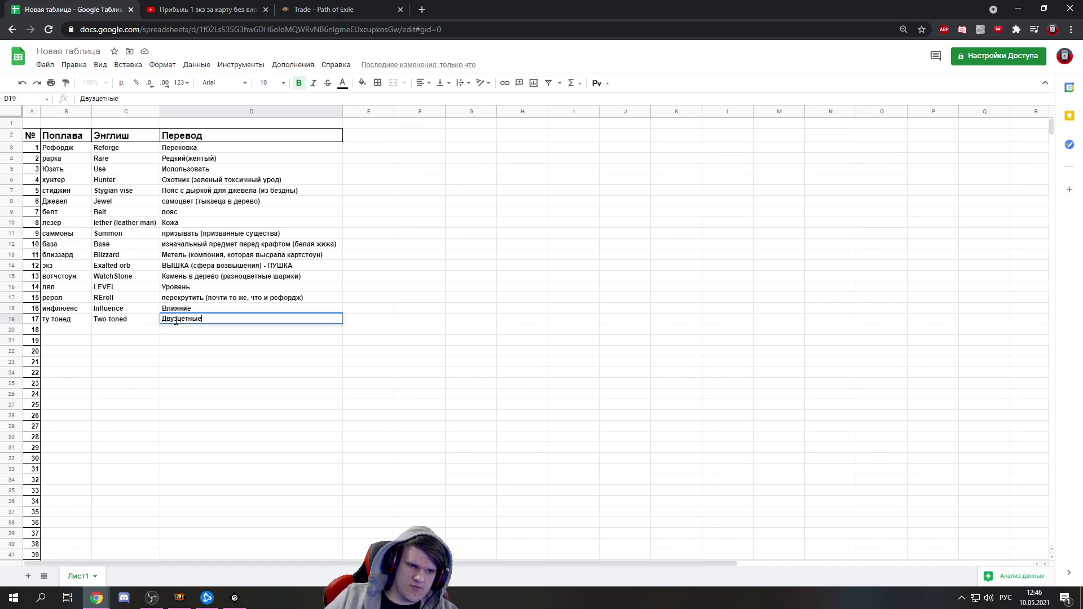
left_click(179, 318)
key("BackSpace")
type("в")
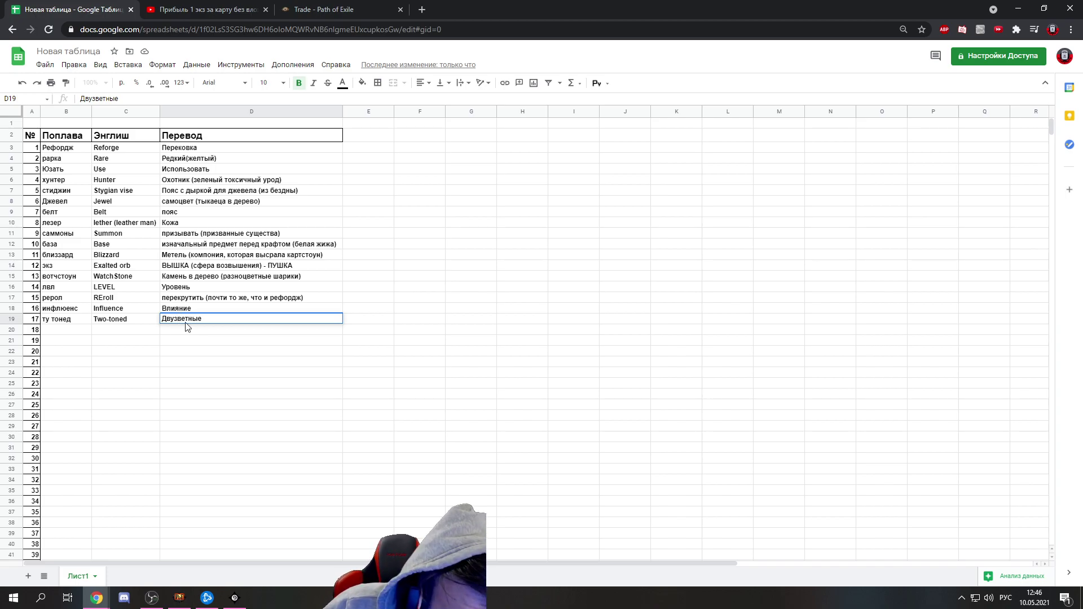
key("BackSpace")
type("ц")
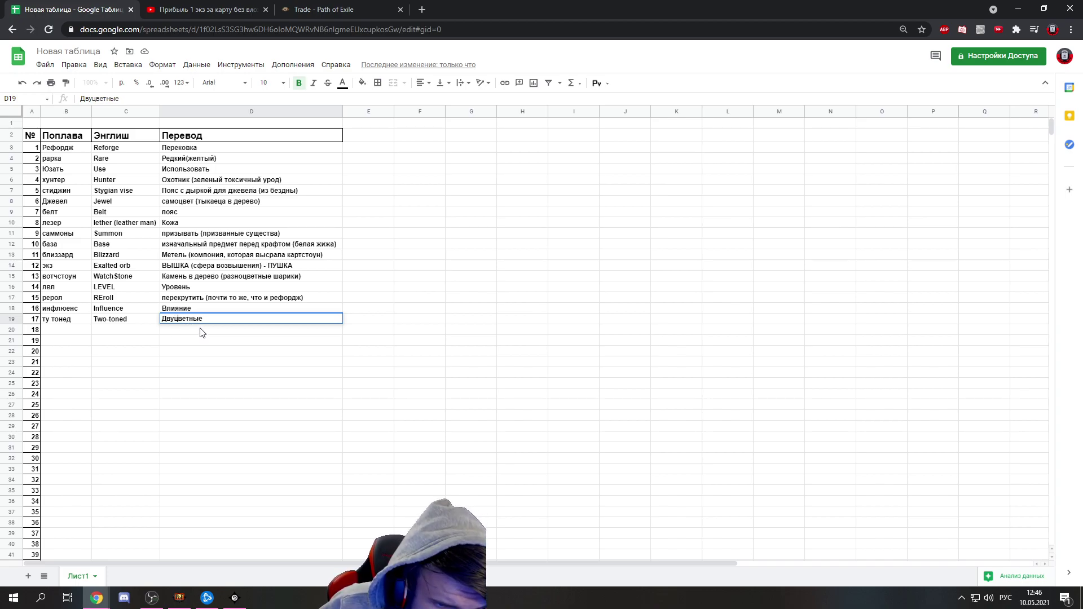
Fill glossary row 20 with the slang term "Буты", the English "Boots" and the translation "Сапоги"
left_click(75, 333)
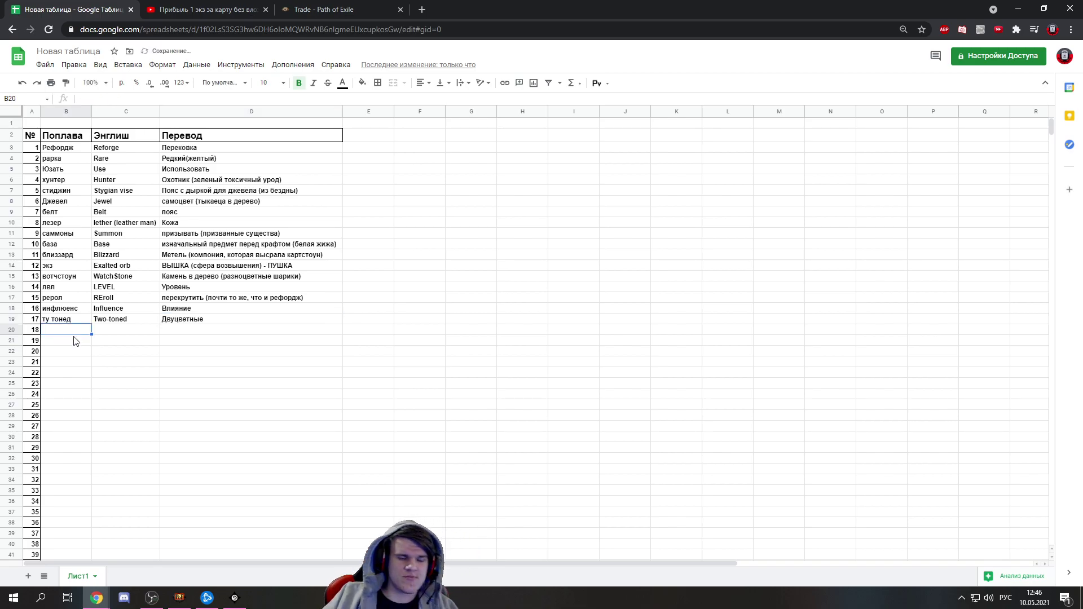
type("Буты")
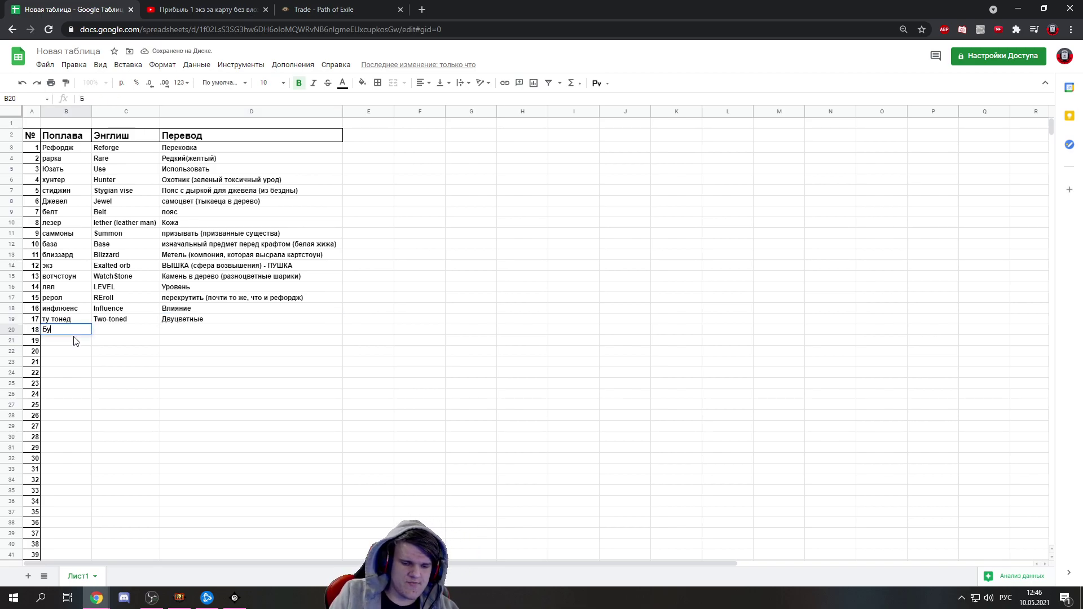
left_click(106, 329)
key("alt+shift")
type("Boots")
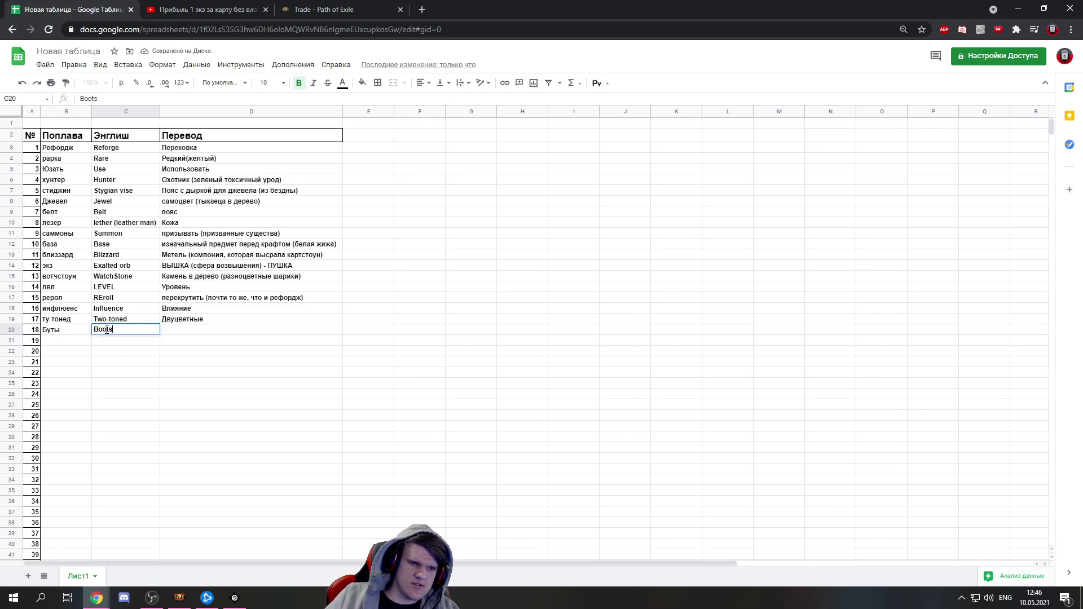
left_click(186, 328)
key("alt+shift")
type("Сапоги")
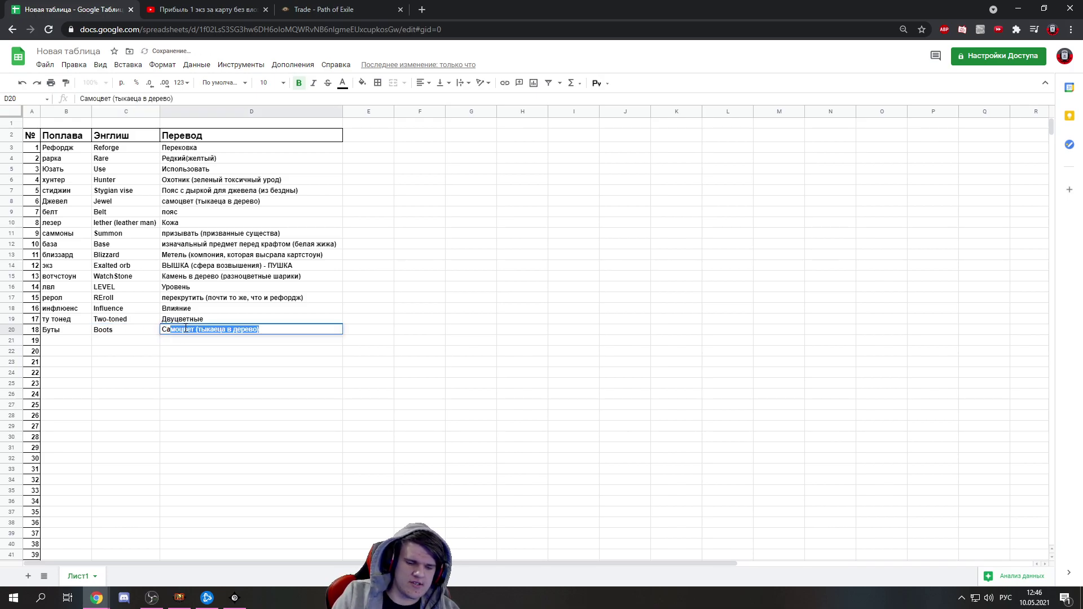
left_click(228, 367)
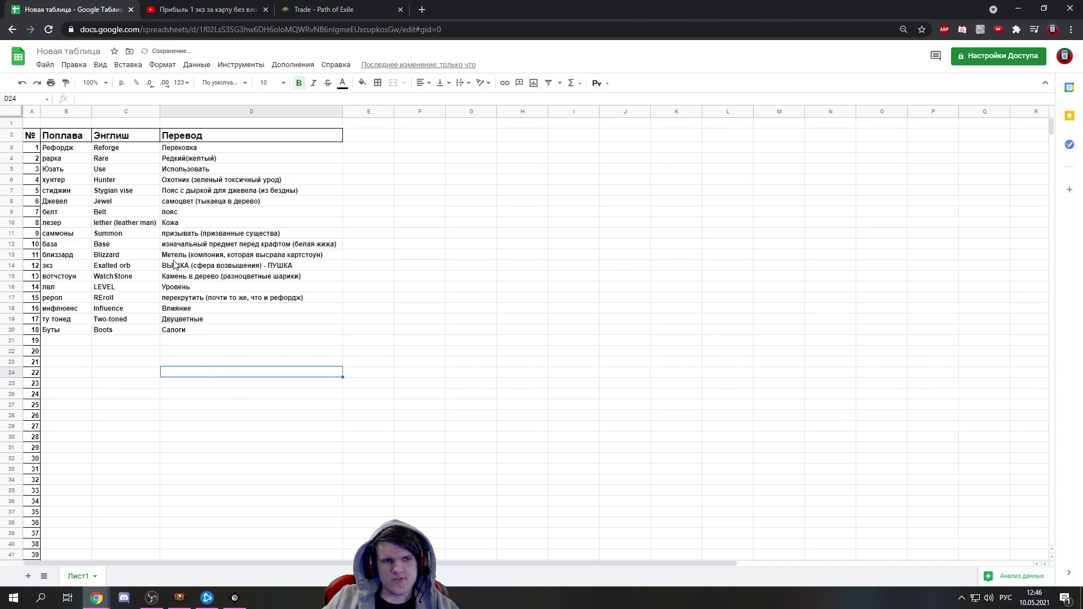
Find "армора" in the YouTube comment, and fill glossary row 21 with "Армор", "Armour" and "броня"
left_click(172, 9)
left_click_drag(328, 363, 350, 363)
left_click(71, 9)
left_click(66, 343)
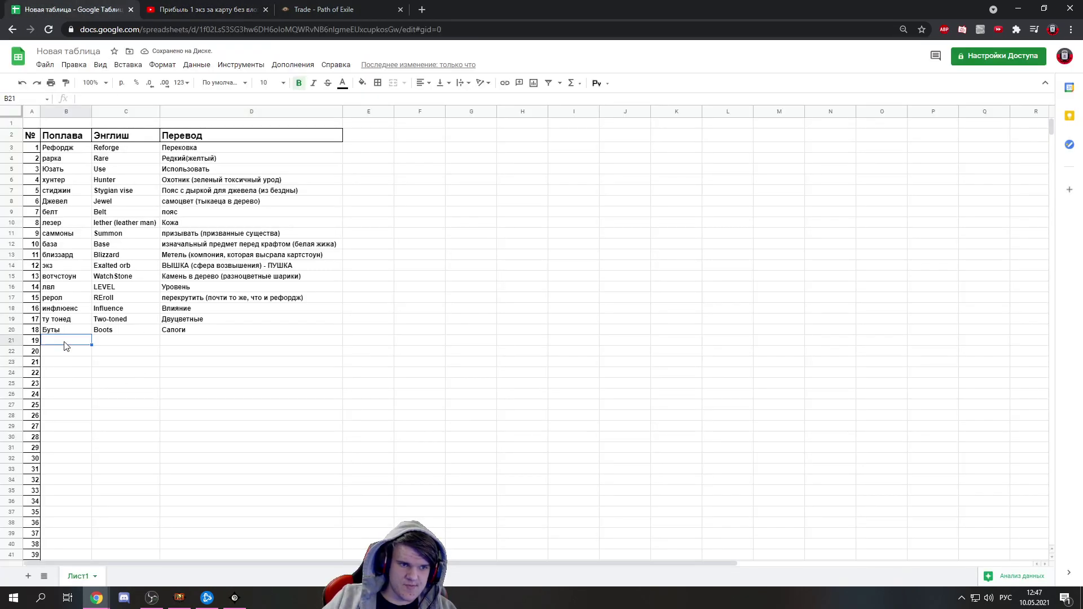
type("а")
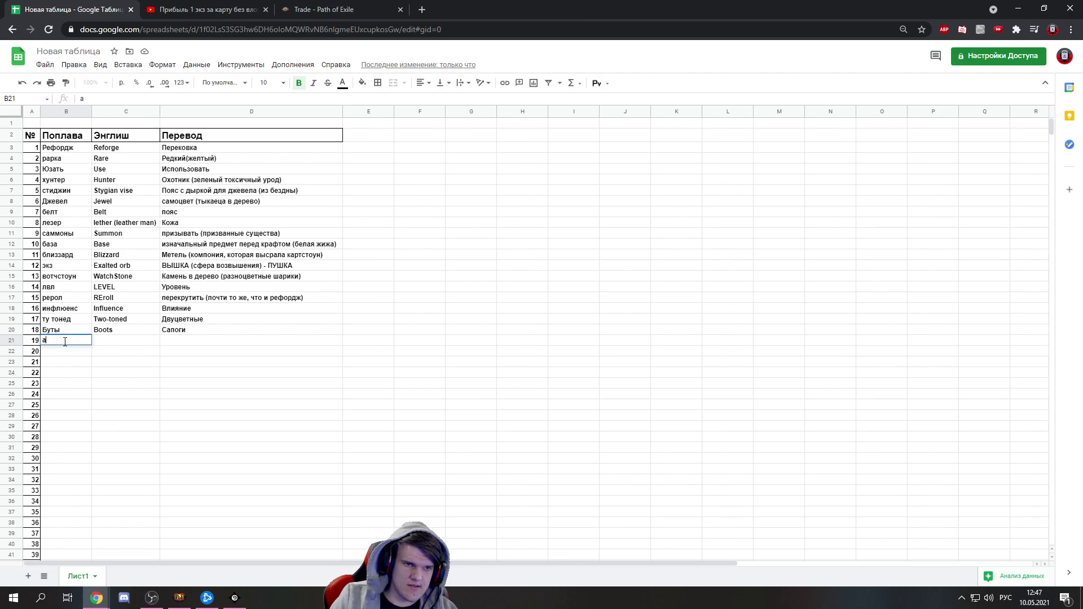
type("рмор")
left_click(122, 343)
key("alt+shift")
type("A")
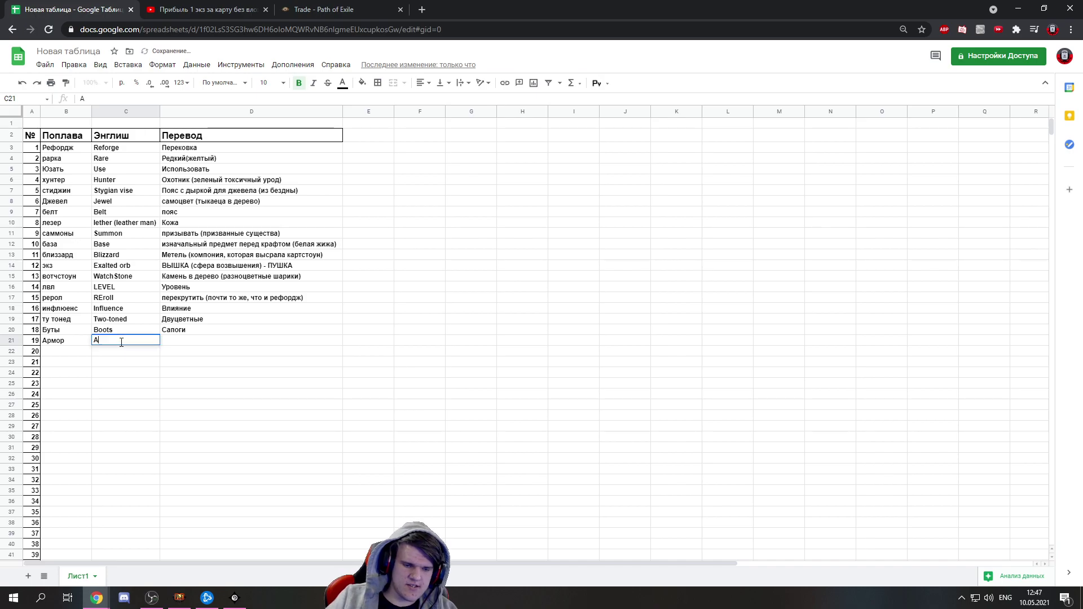
type("rmour")
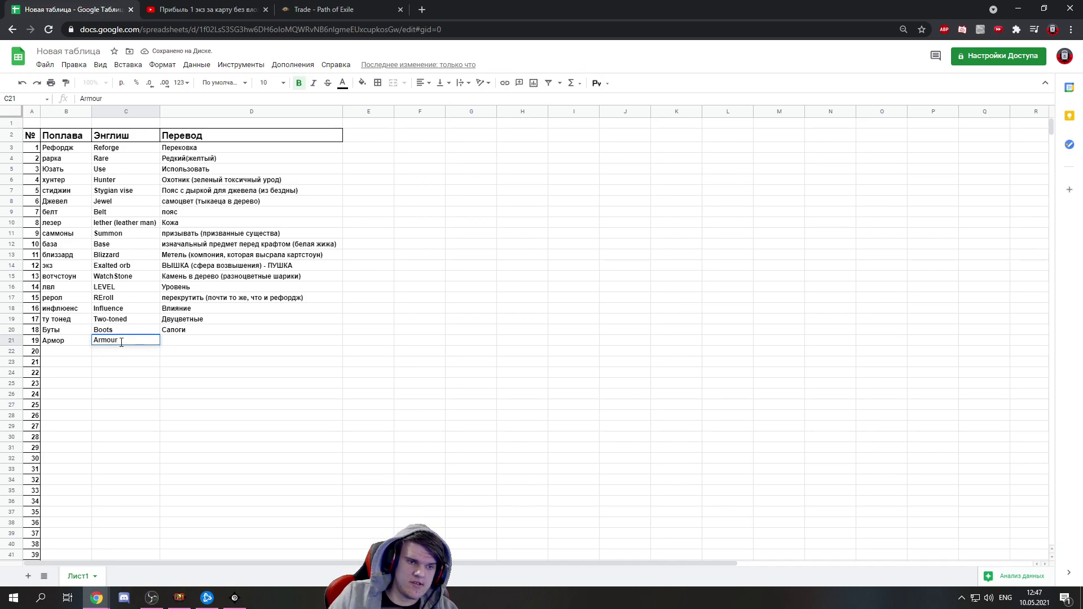
left_click(173, 340)
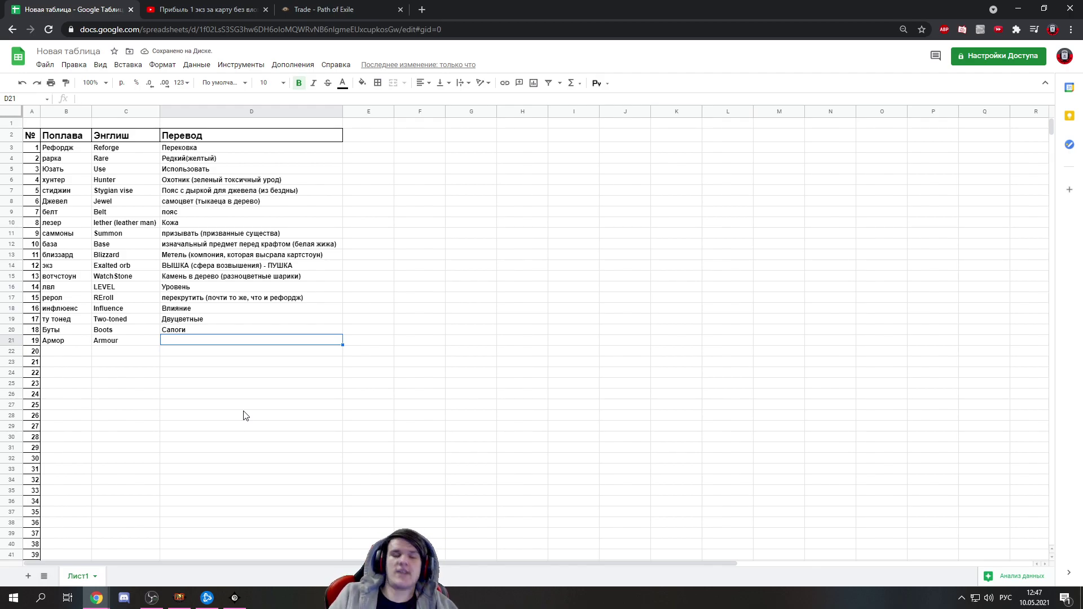
type("броня")
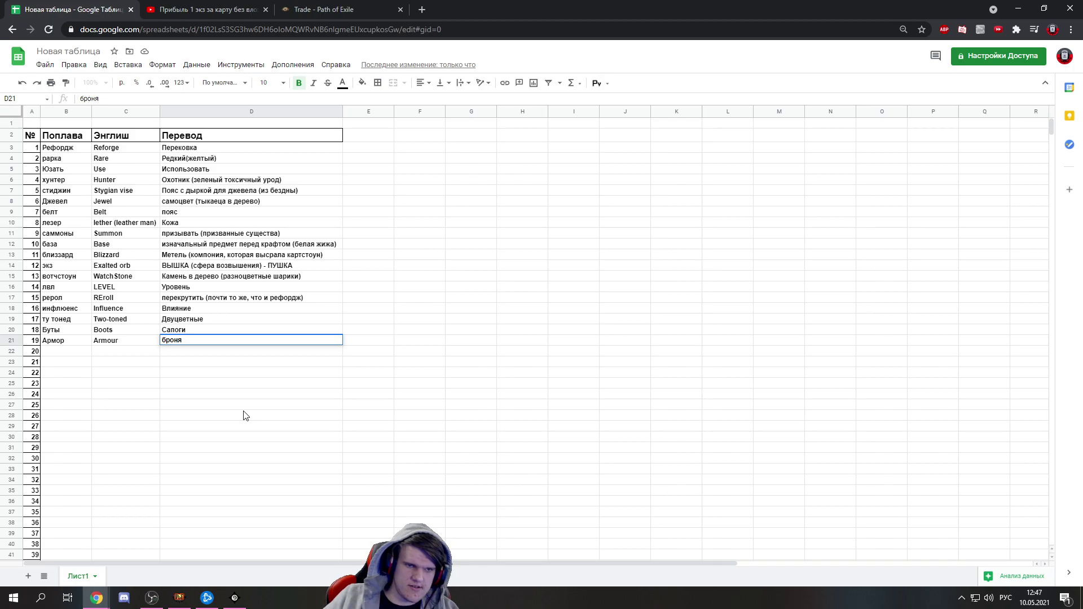
Find "дефенса" in the YouTube comment, and enter "Defence" in cells B22 and C22 of the glossary
key("ctrl+shift+Tab")
key("ctrl+shift+Tab")
left_click_drag(364, 363, 468, 363)
left_click(463, 363)
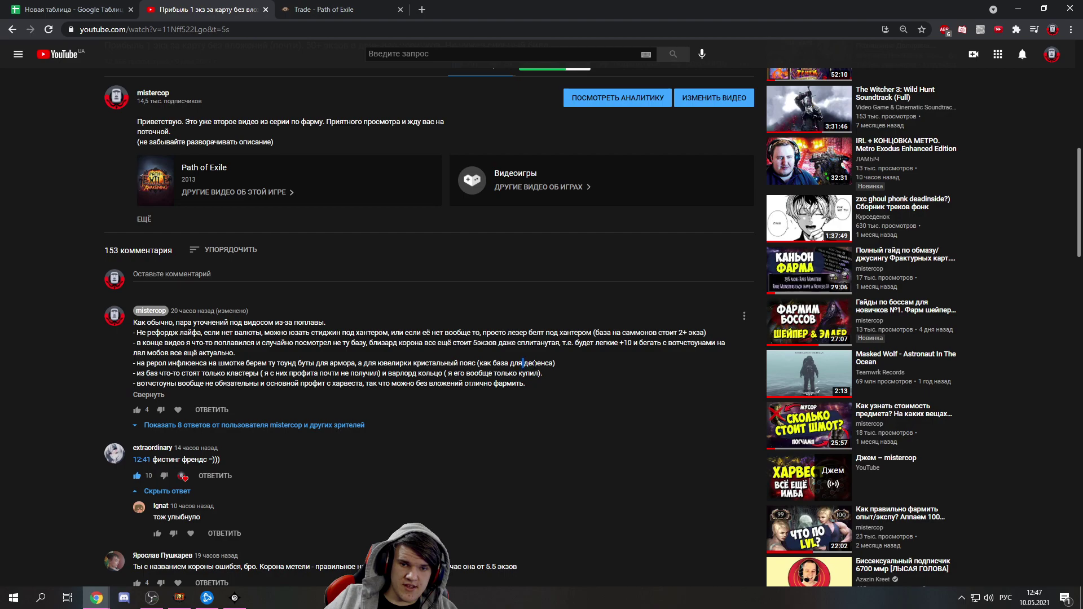
left_click(5, 5)
left_click(65, 351)
key("alt+shift")
type("Defence")
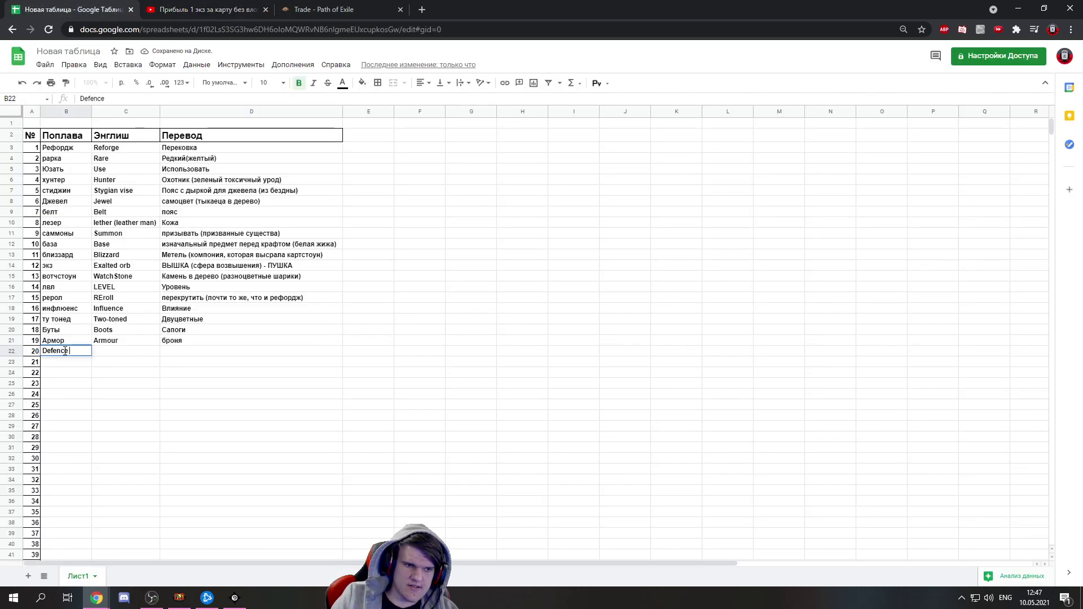
left_click(105, 356)
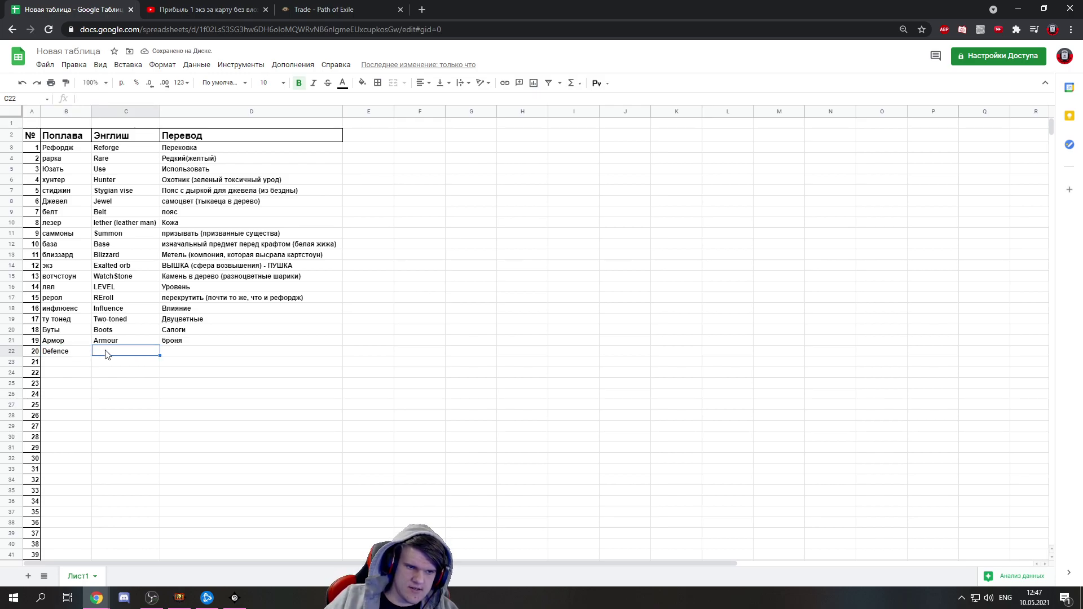
type("It")
key("alt+shift")
key("BackSpace")
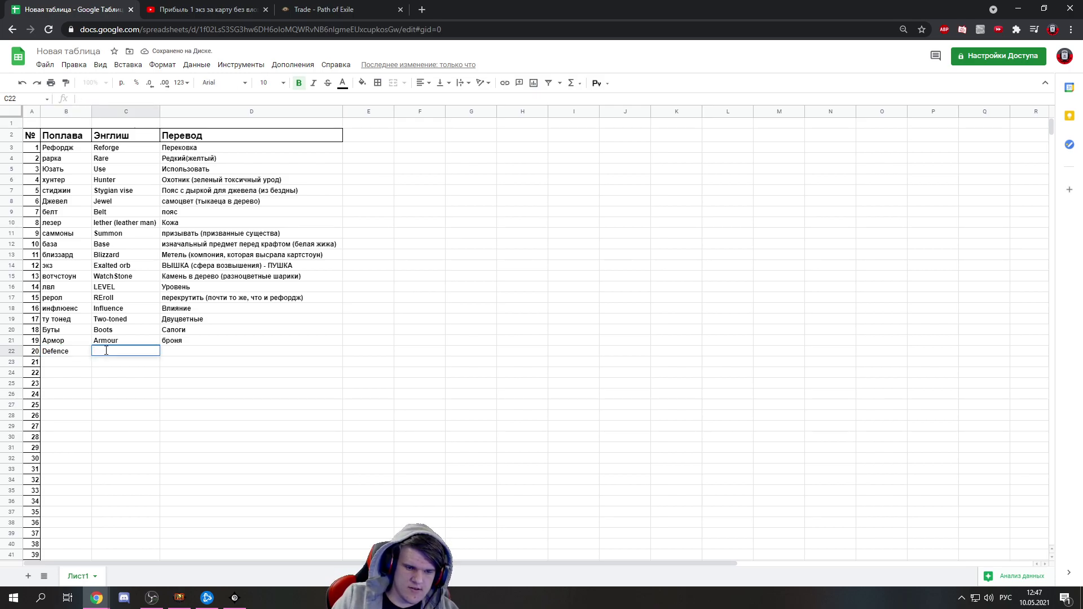
type("Defence")
Replace the content of cell B22 with "Дефенс" and enter the translation "Защита" in D22
left_click(70, 353)
type("Ltatyce")
key("BackSpace")
key("BackSpace")
key("BackSpace")
key("BackSpace")
key("BackSpace")
key("BackSpace")
key("BackSpace")
key("alt+shift")
type("Дефенсу")
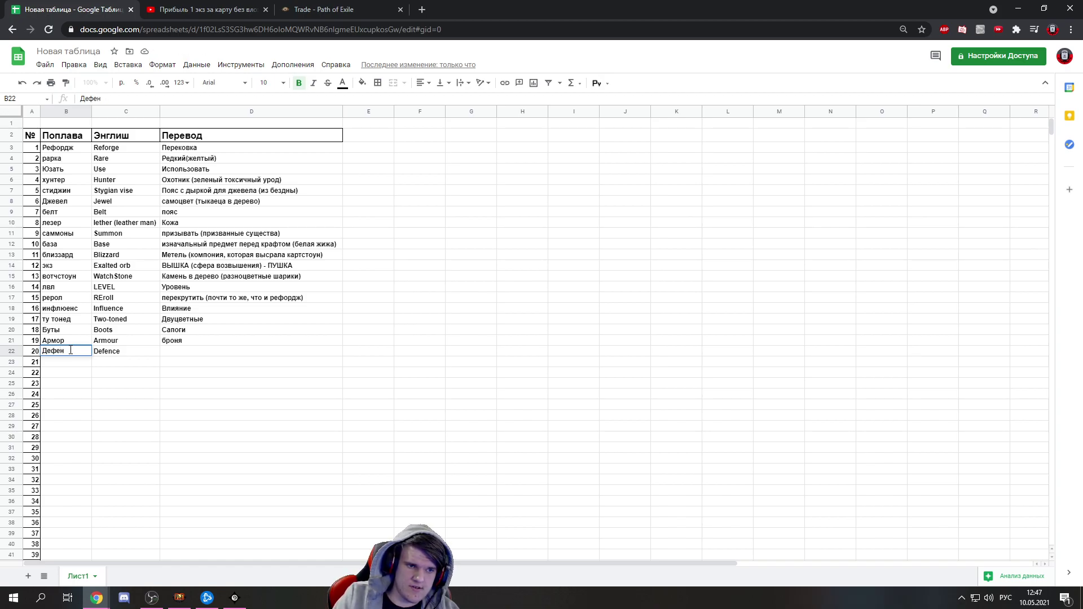
left_click(187, 355)
type("Защита")
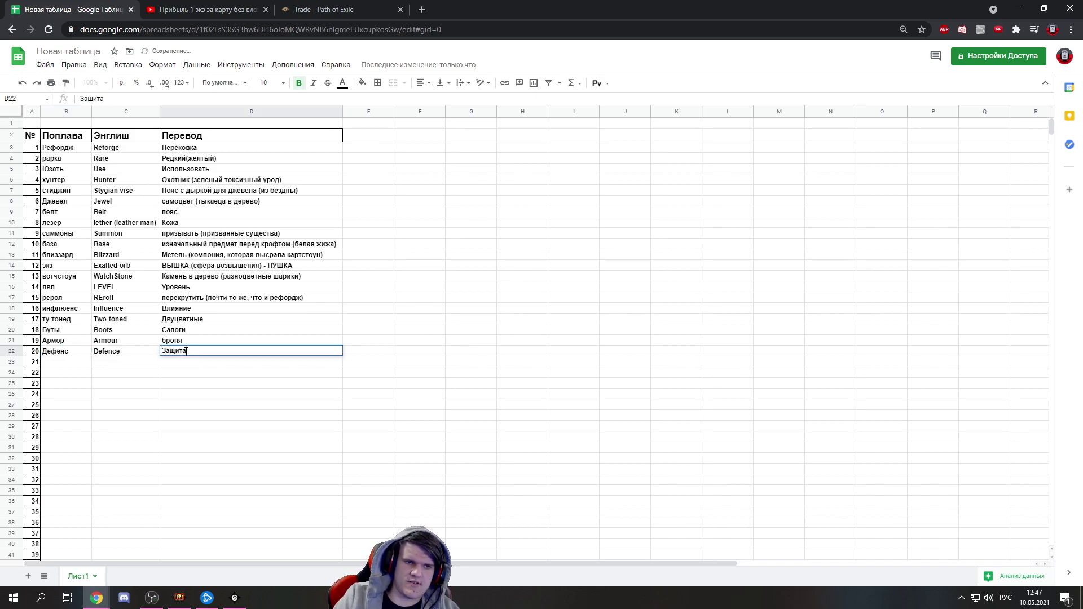
Find "кластеры" in the YouTube comment, and enter "кластер" in cell B23 and "Cluster" in C23 of the glossary
key("ctrl+Tab")
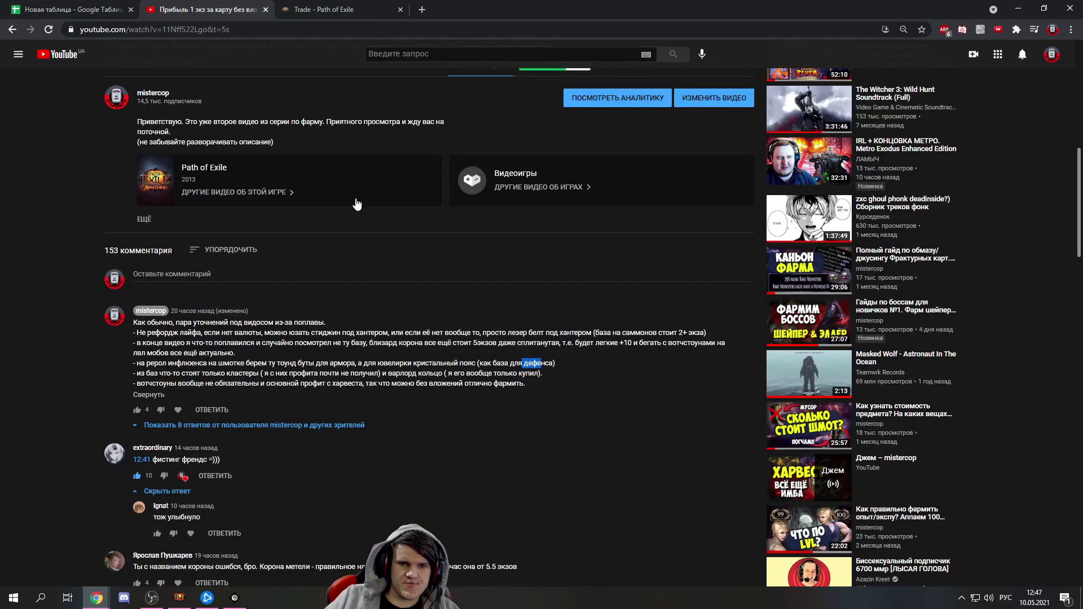
left_click_drag(141, 373, 249, 373)
left_click(249, 373)
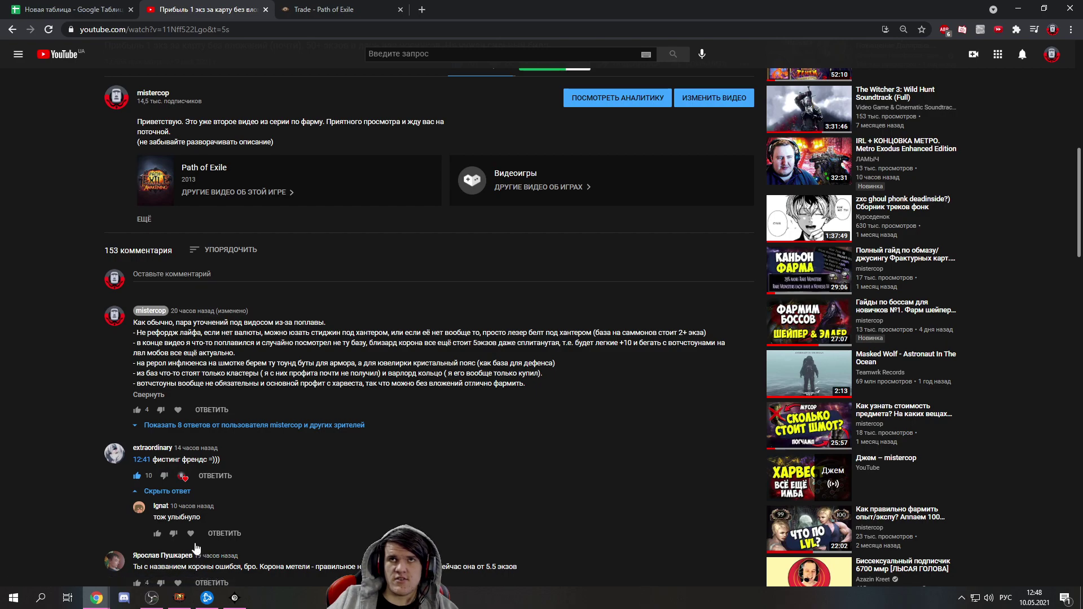
left_click(66, 8)
left_click(59, 363)
type("к")
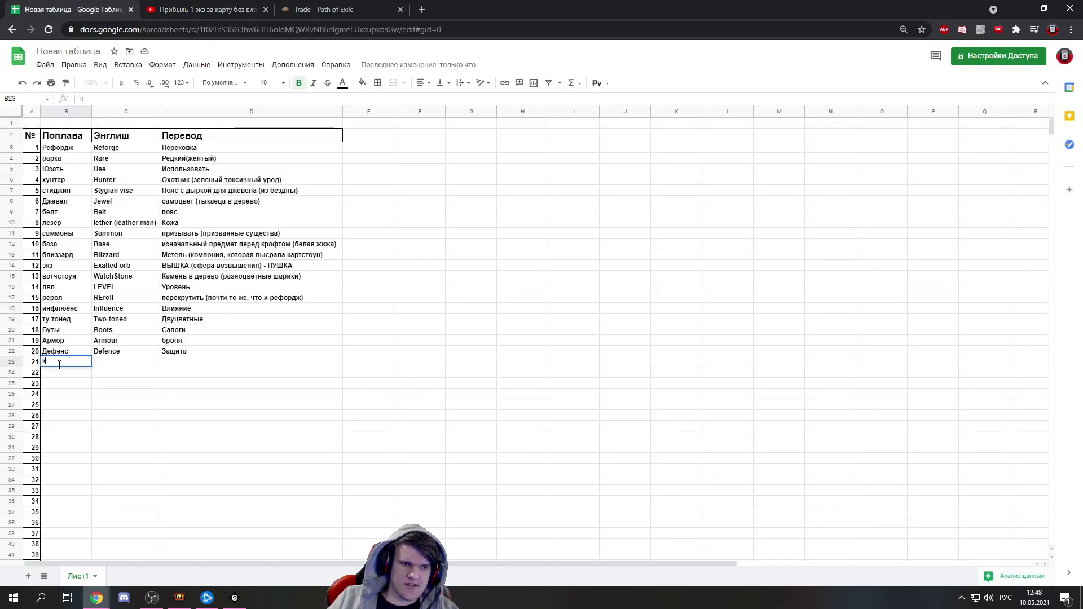
type("ластер")
left_click(109, 364)
key("alt+shift")
type("Cluster")
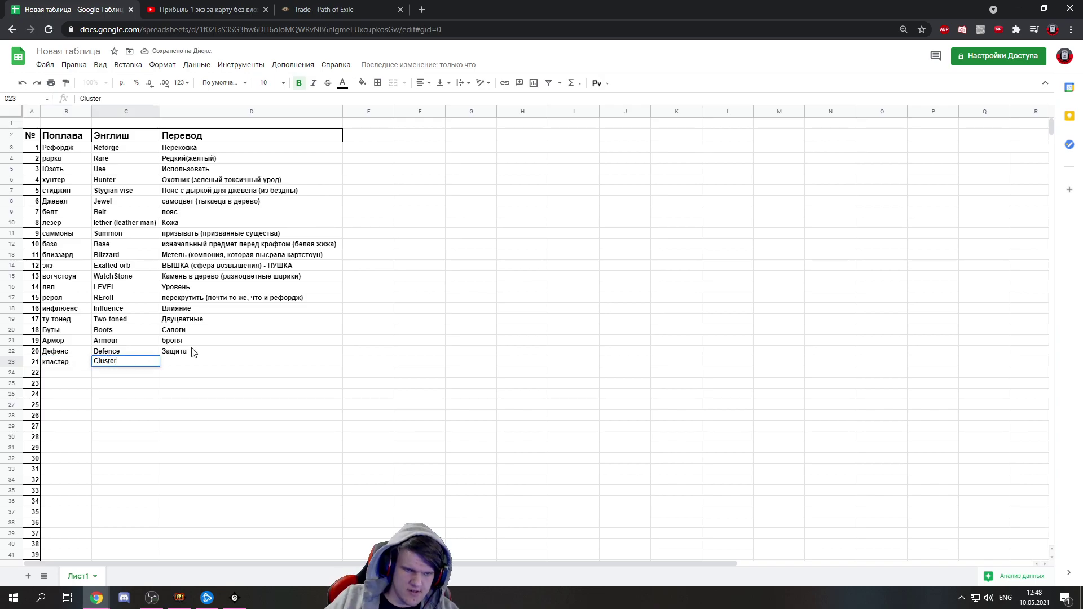
Enter the translation "Самоцветы с нодами" in cell D23
left_click(173, 365)
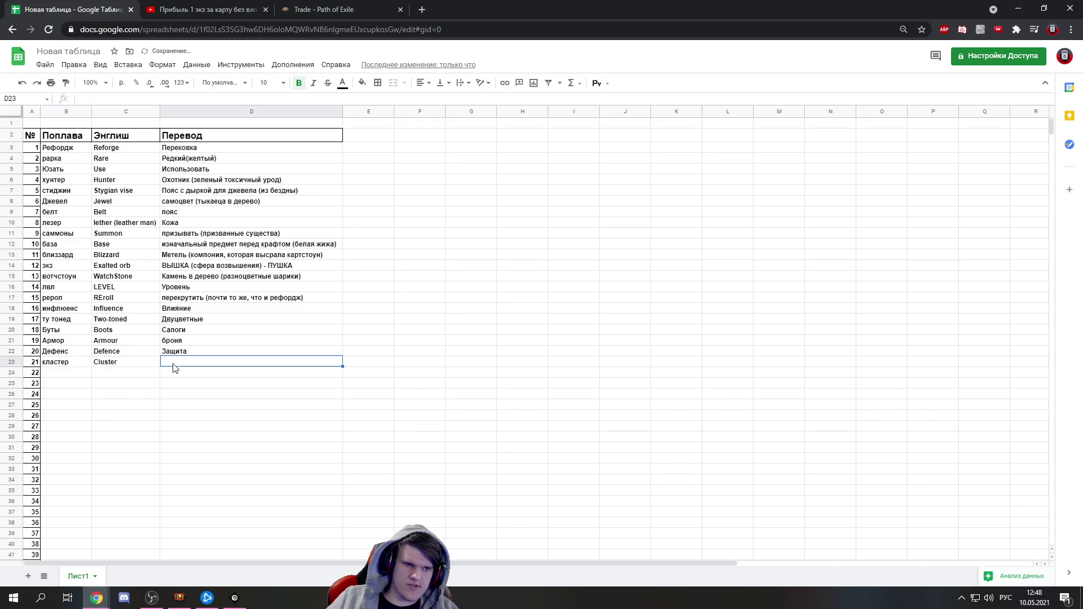
type("Самоцветы")
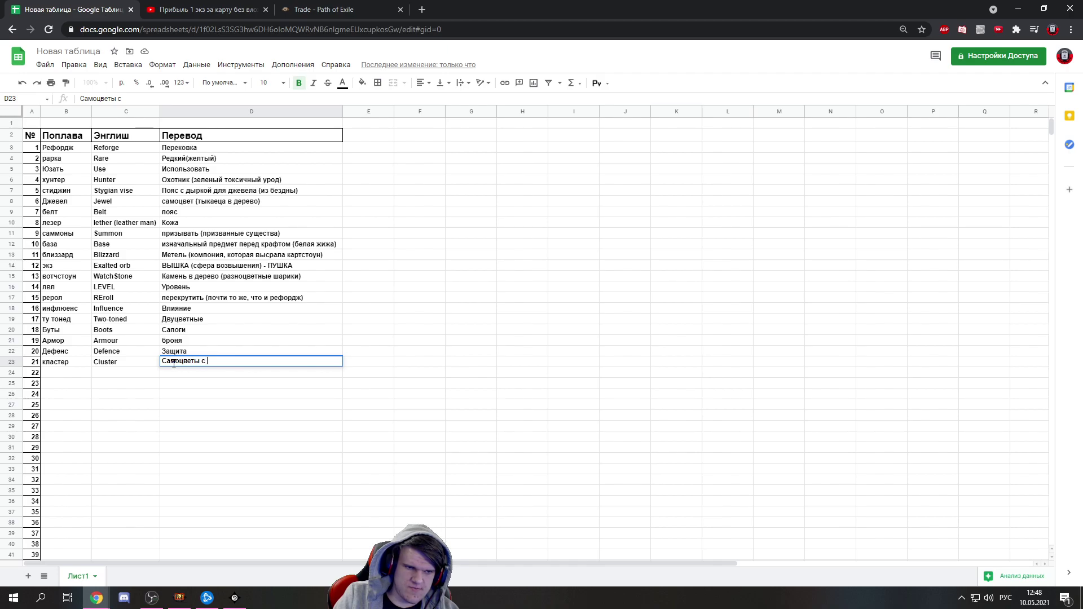
type("с нодами")
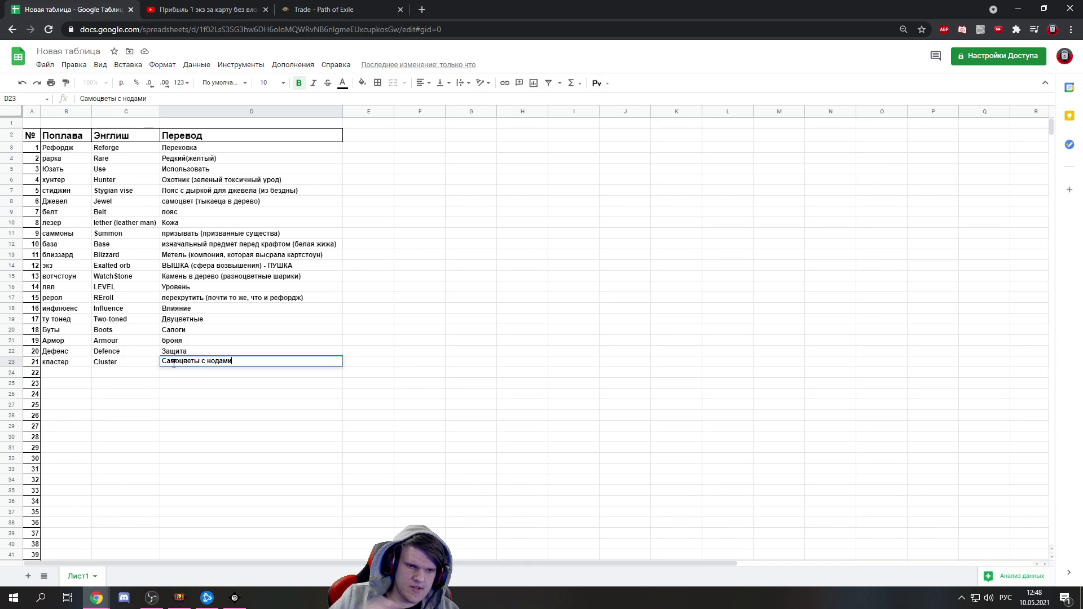
Enter the slang word "Нод" in cell B24 and its English term "Node" in C24
left_click(67, 376)
type("Но")
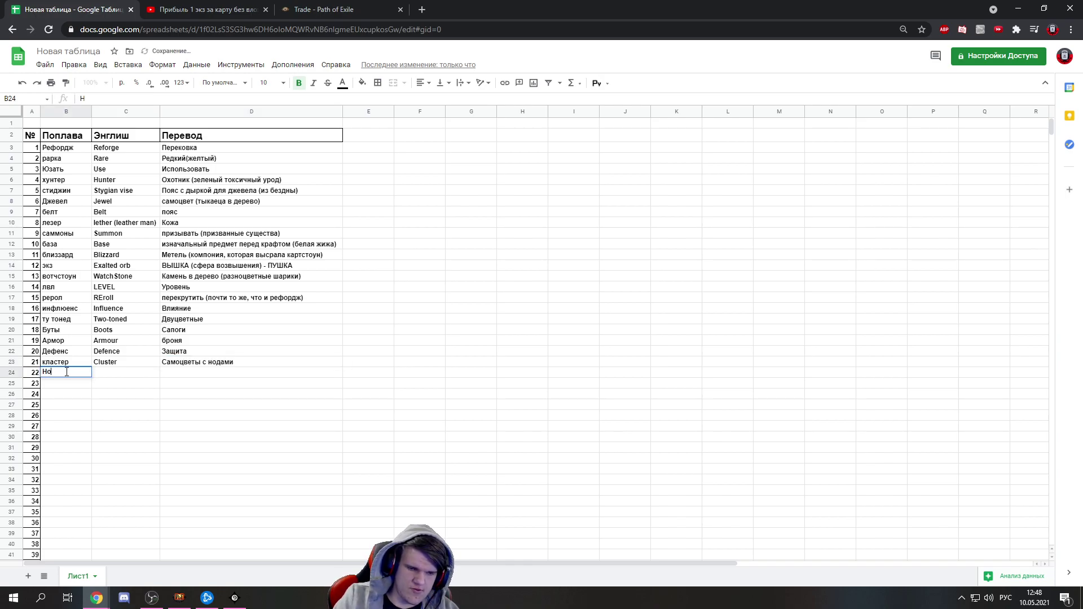
left_click(117, 375)
key("alt+shift")
type("Node")
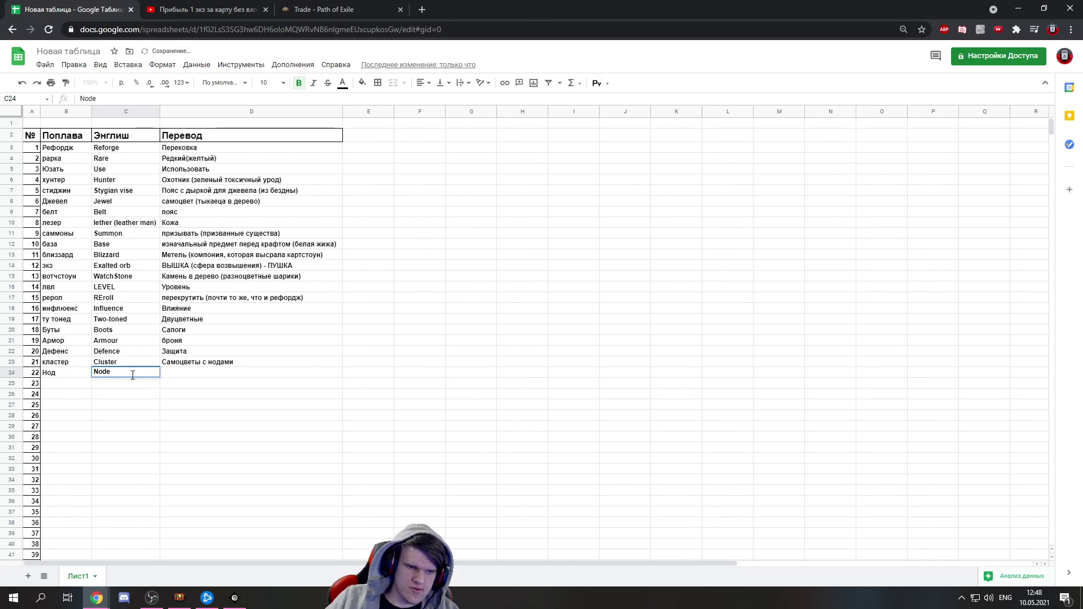
Enter the translation "Кружочки в дереве" in cell D24
left_click(187, 375)
key("alt+shift")
type("А")
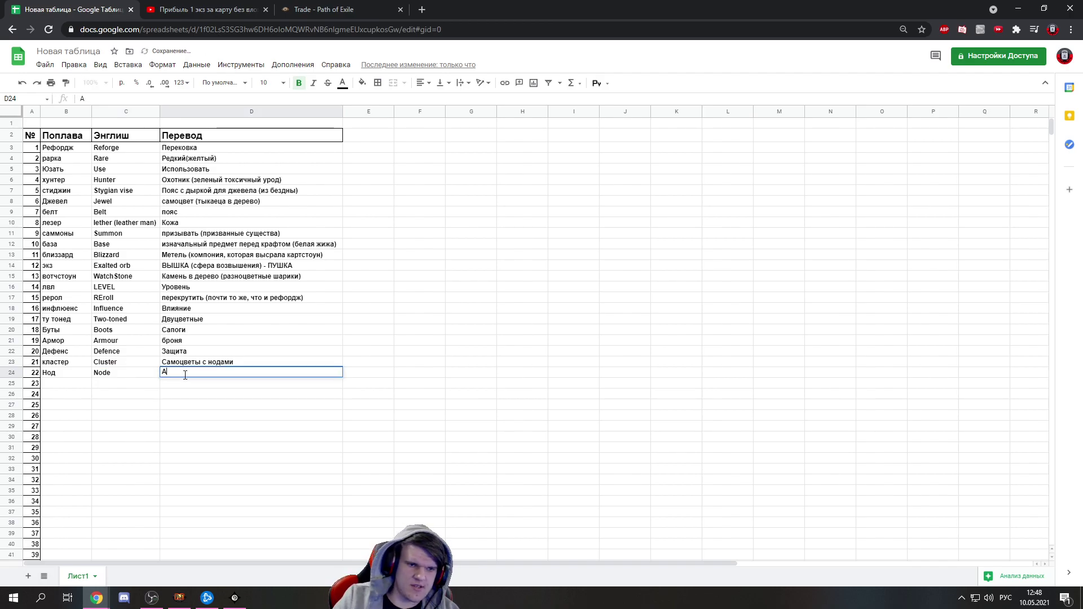
key("BackSpace")
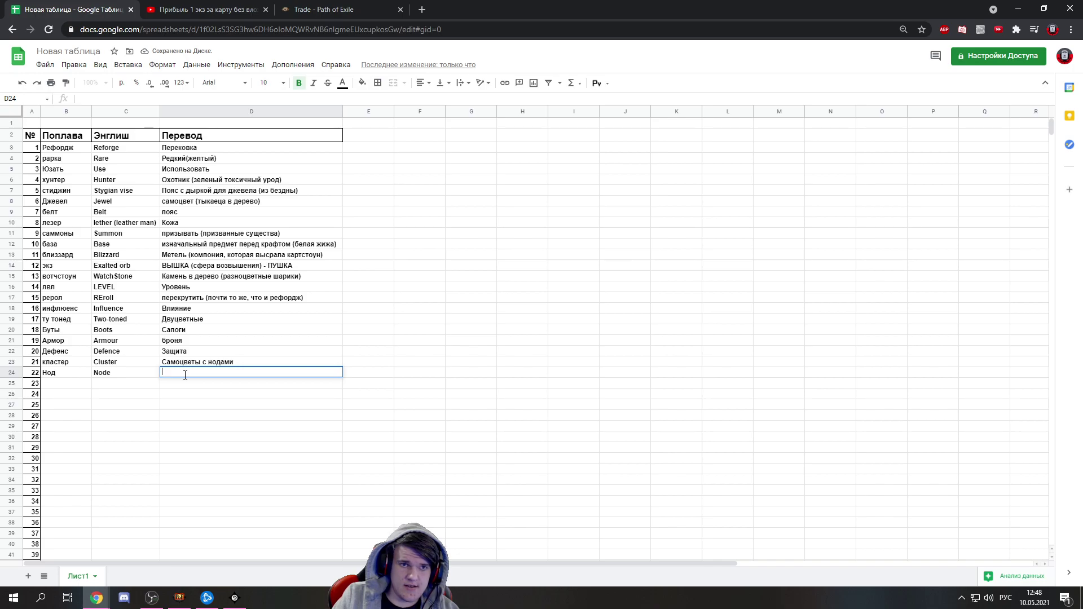
type("Кружочки в дереве")
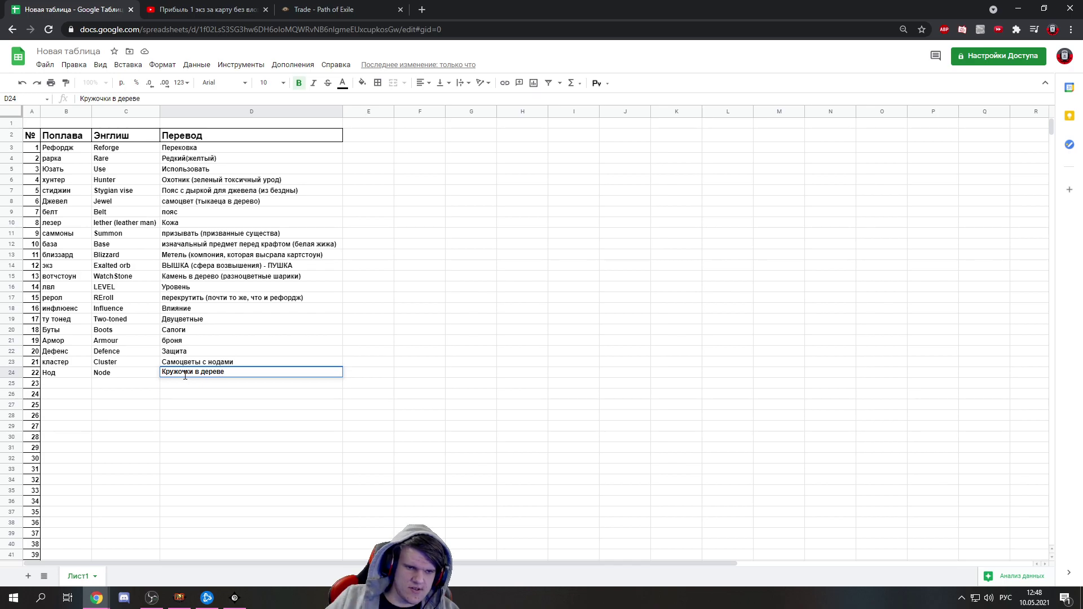
key("Return")
Find "профит" in the last line of the YouTube comment, and enter it in cell B25 of the Google Sheets glossary
left_click(218, 12)
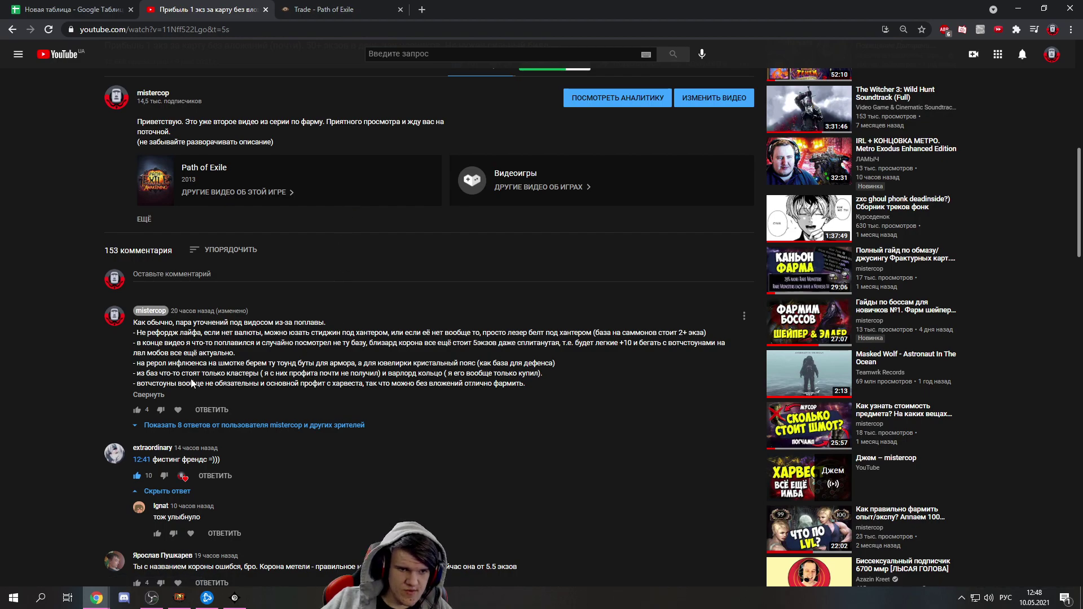
left_click(149, 394)
left_click(148, 384)
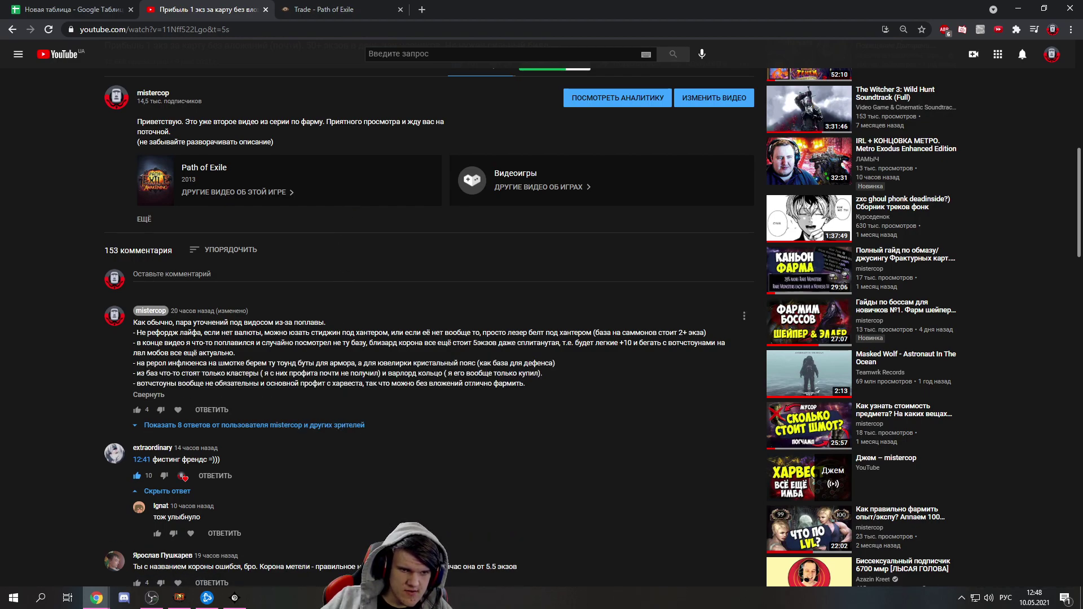
left_click_drag(150, 385, 326, 385)
left_click(317, 386)
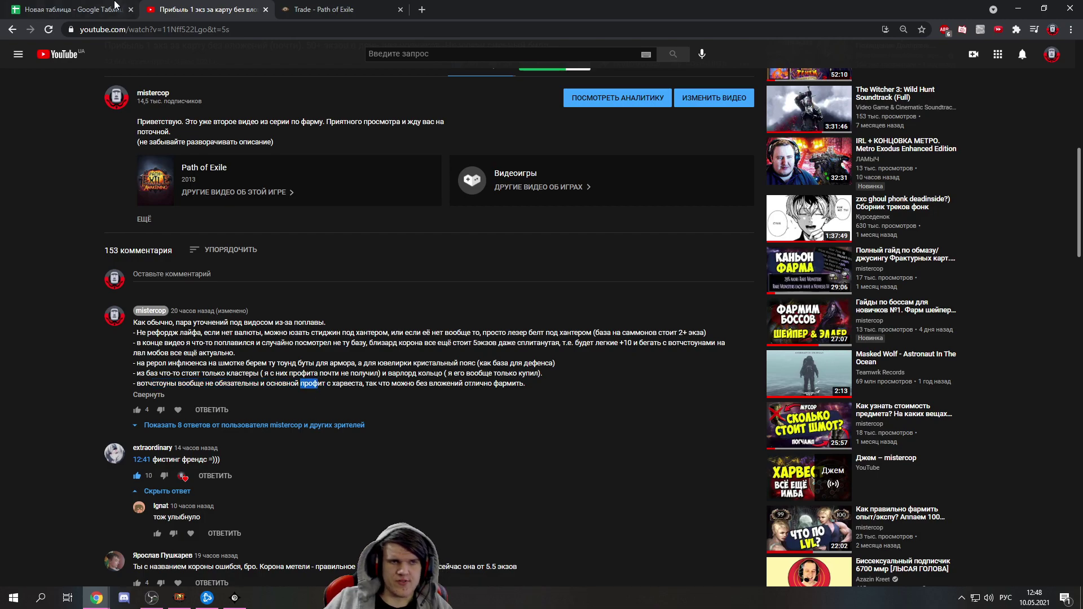
left_click(117, 4)
left_click(66, 385)
type("профи")
Enter the English term "Profit" in cell C25 and the translation "Прибыль" in D25
left_click(118, 388)
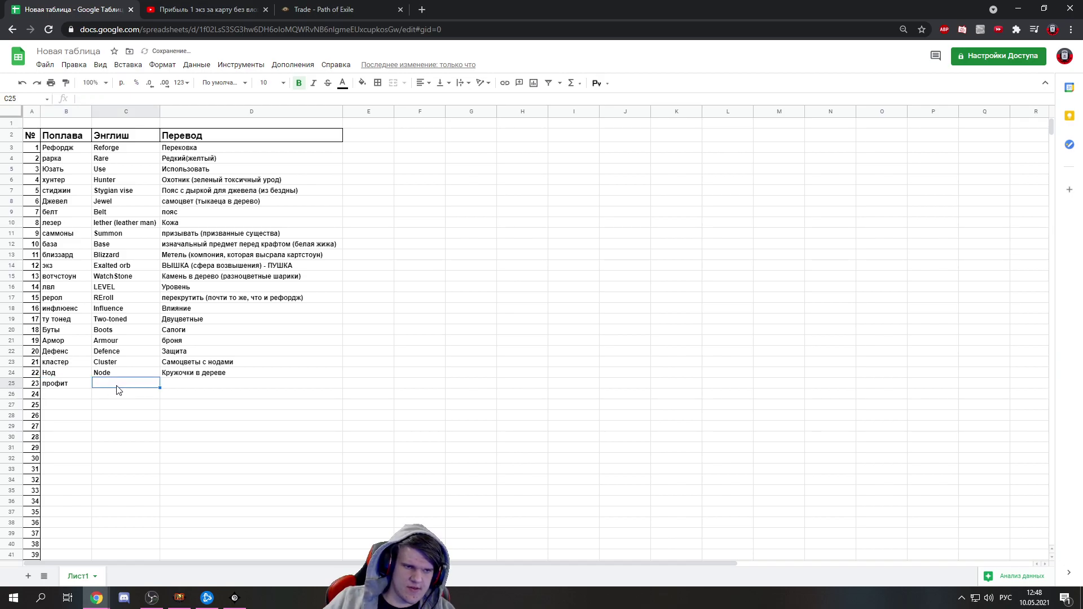
type("Profi")
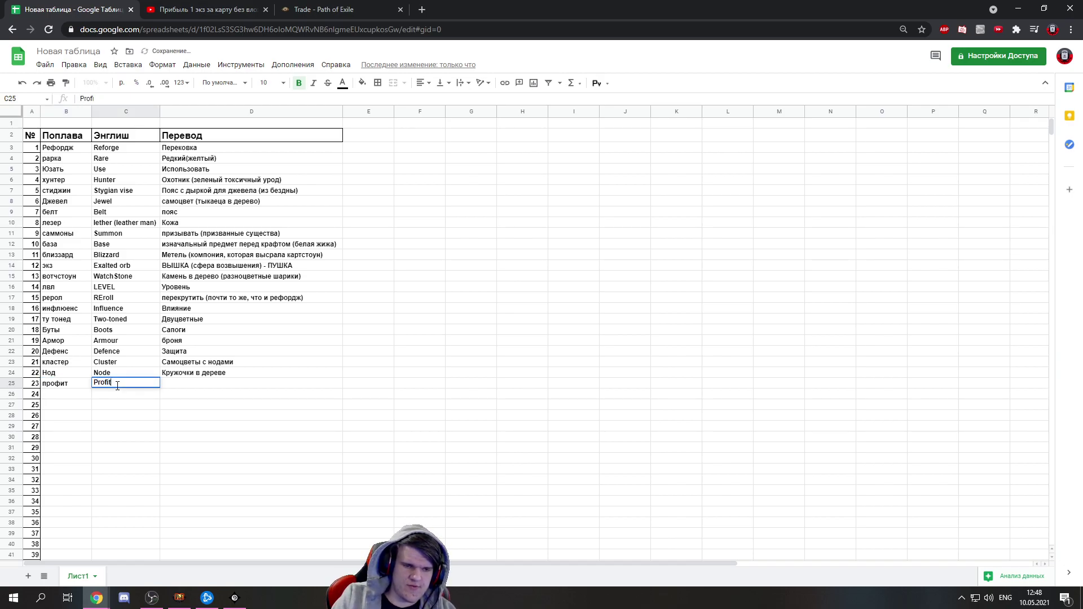
type("t")
left_click(172, 386)
key("alt+shift")
type("Прибыль")
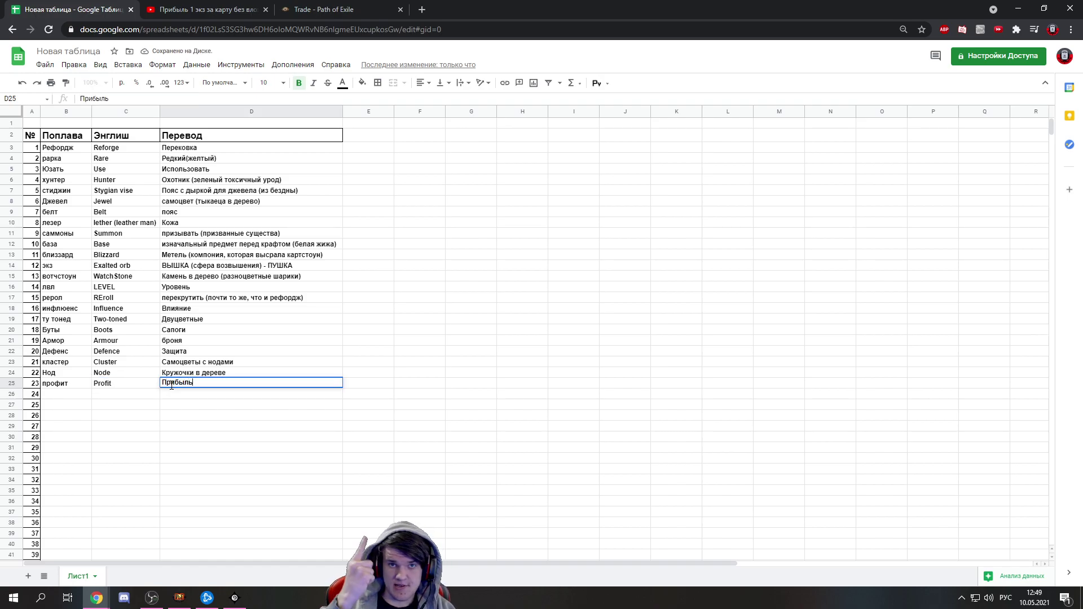
Switch to the YouTube comment and check the rest of its last line for more slang words
left_click(210, 9)
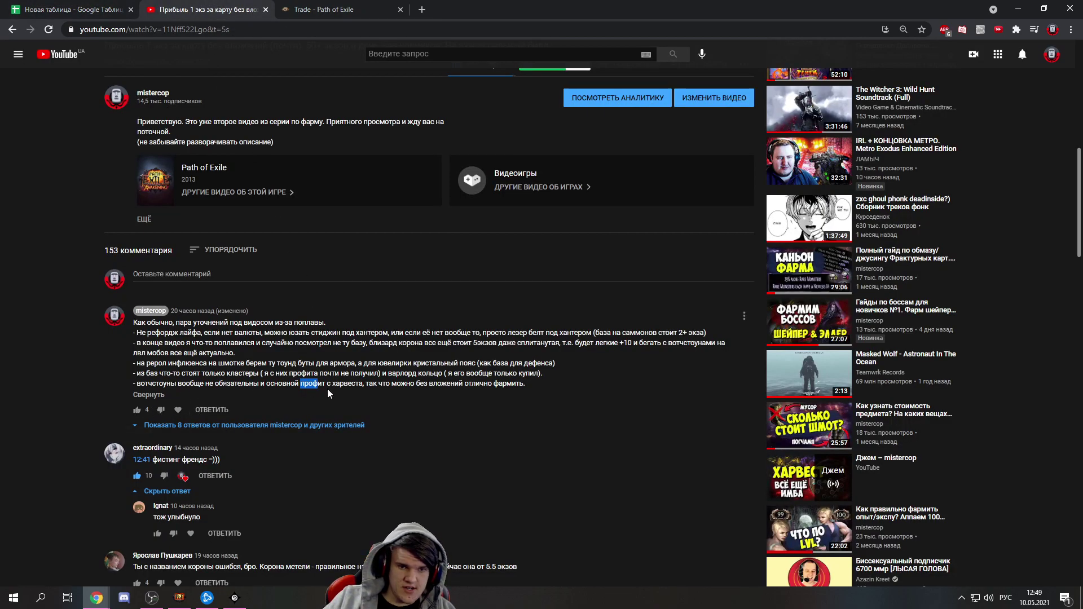
left_click_drag(365, 384, 536, 388)
left_click_drag(365, 384, 535, 389)
Play the YouTube video's opening seconds at 2.00 speed, pause it, and switch back to the Google Sheets glossary
scroll(382, 404, "up", 3)
scroll(382, 399, "up", 5)
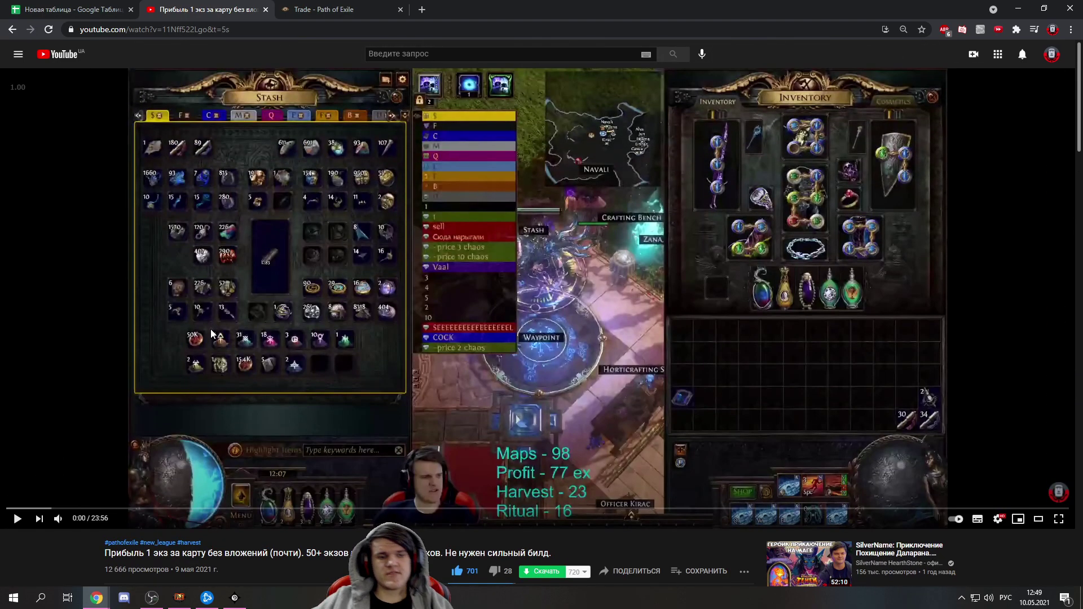
mouse_move(20, 86)
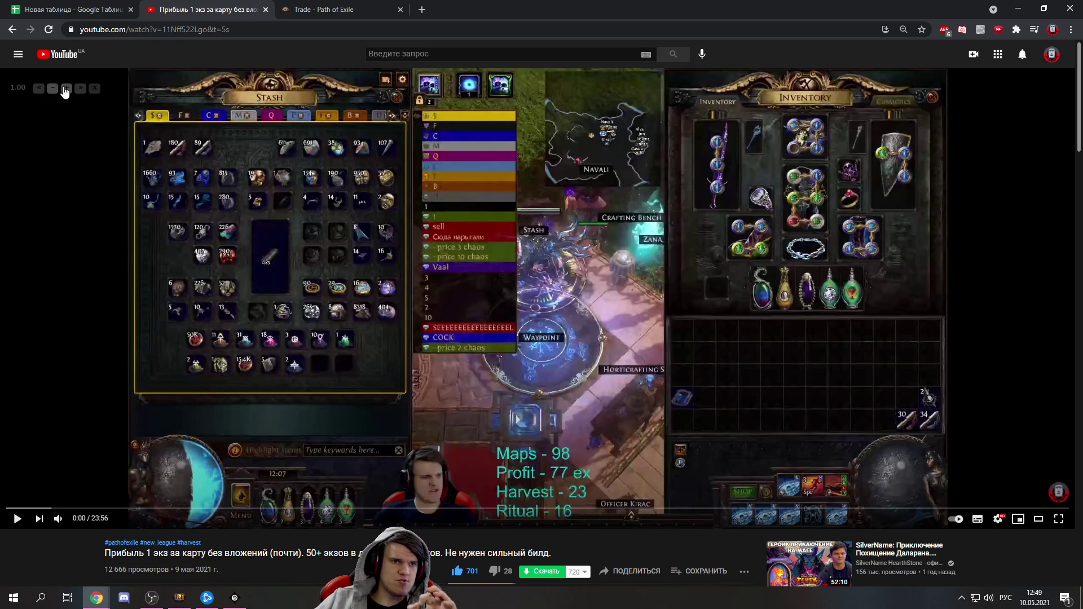
left_click(65, 89)
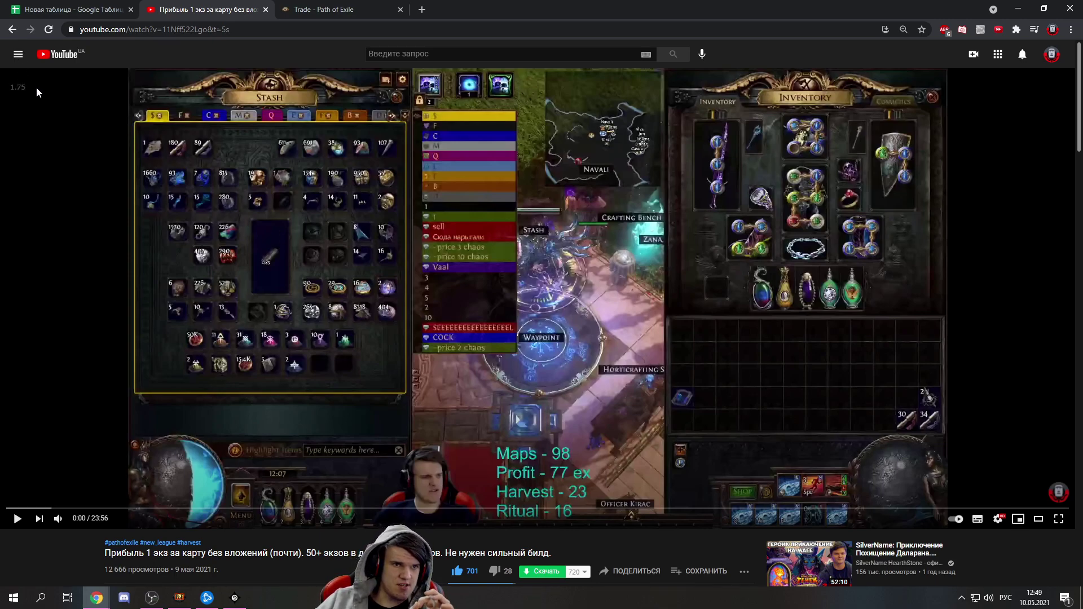
left_click(66, 89)
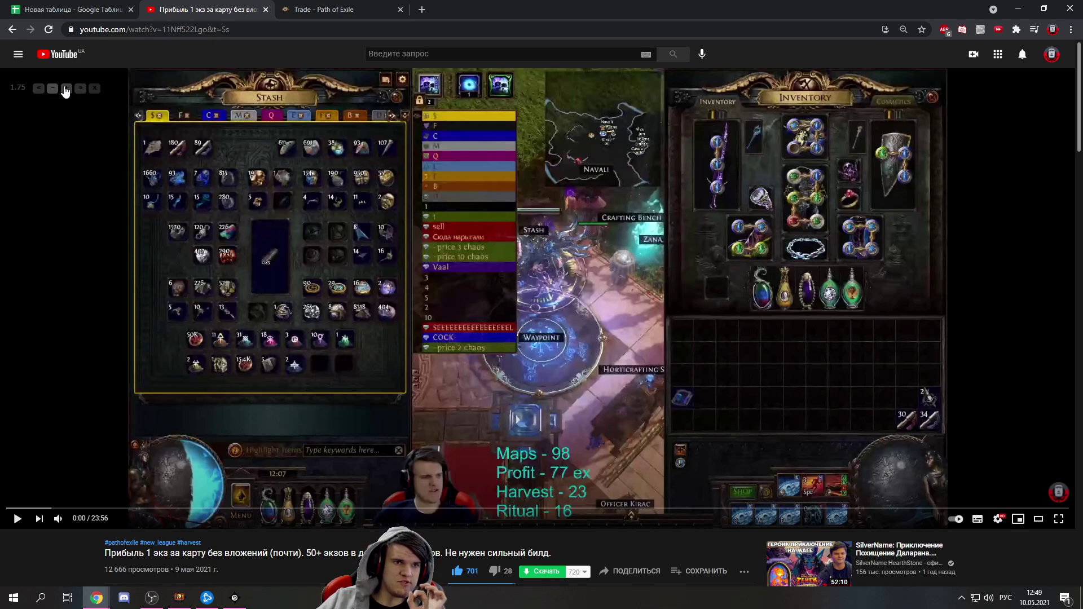
left_click(352, 194)
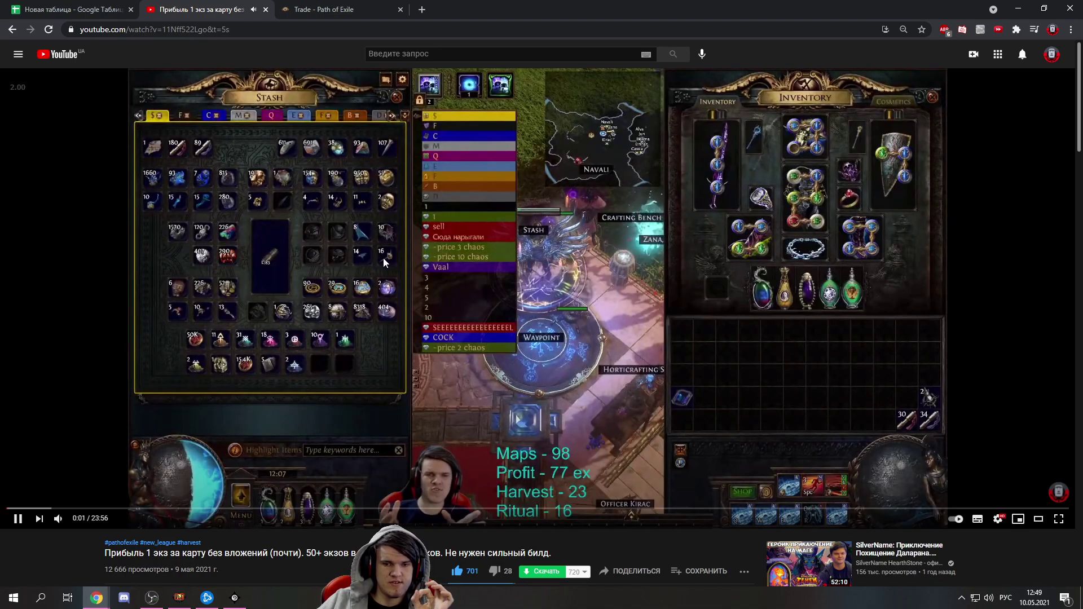
left_click(582, 457)
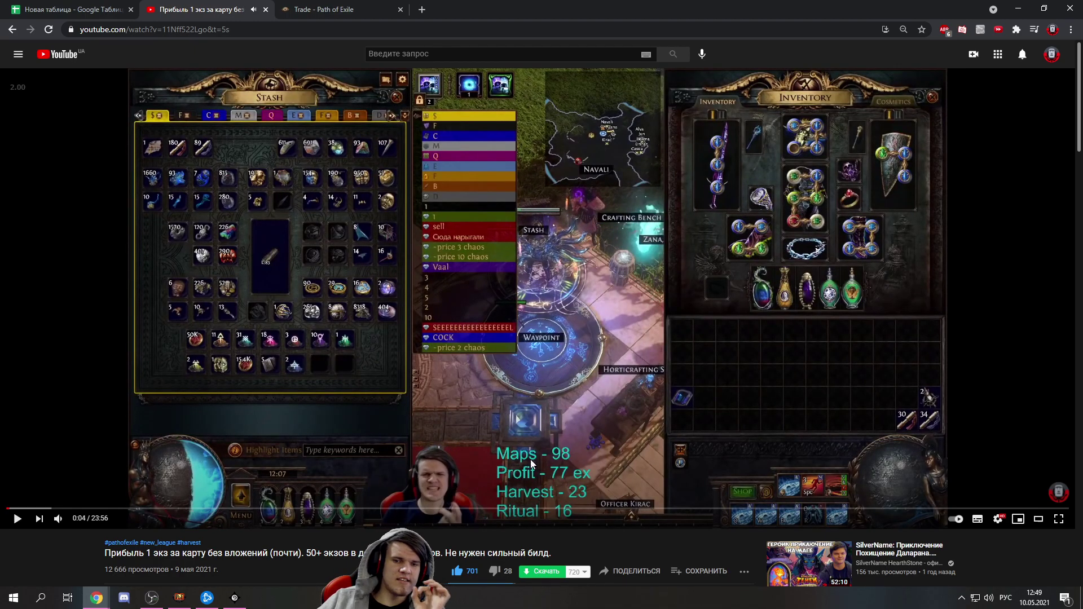
left_click(84, 9)
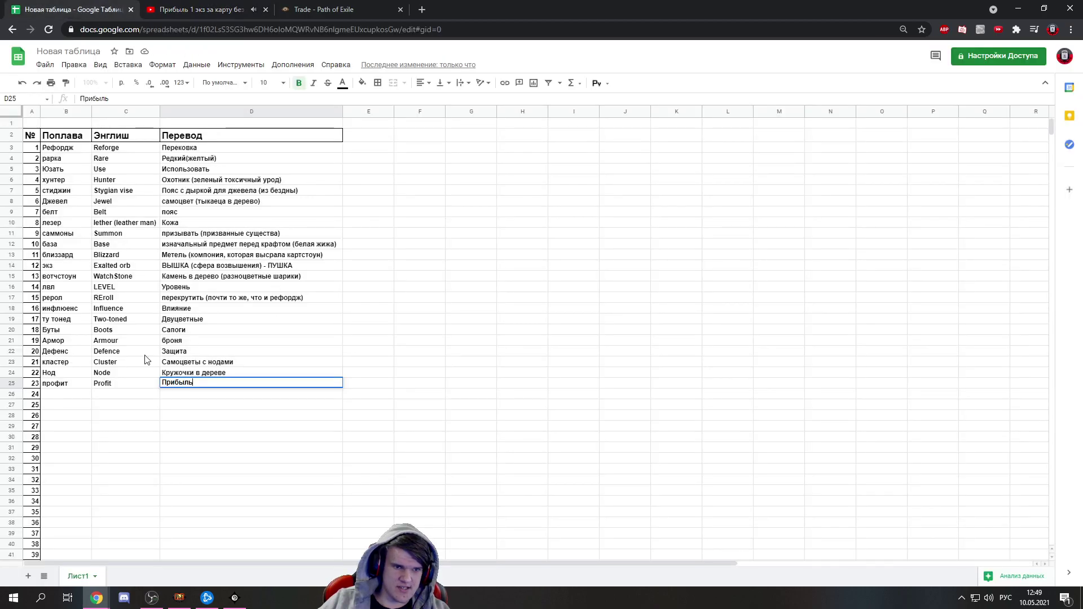
Fill in glossary row 24 with "мапа", English "MAP" and translation "Карта"
left_click(71, 395)
type("ма")
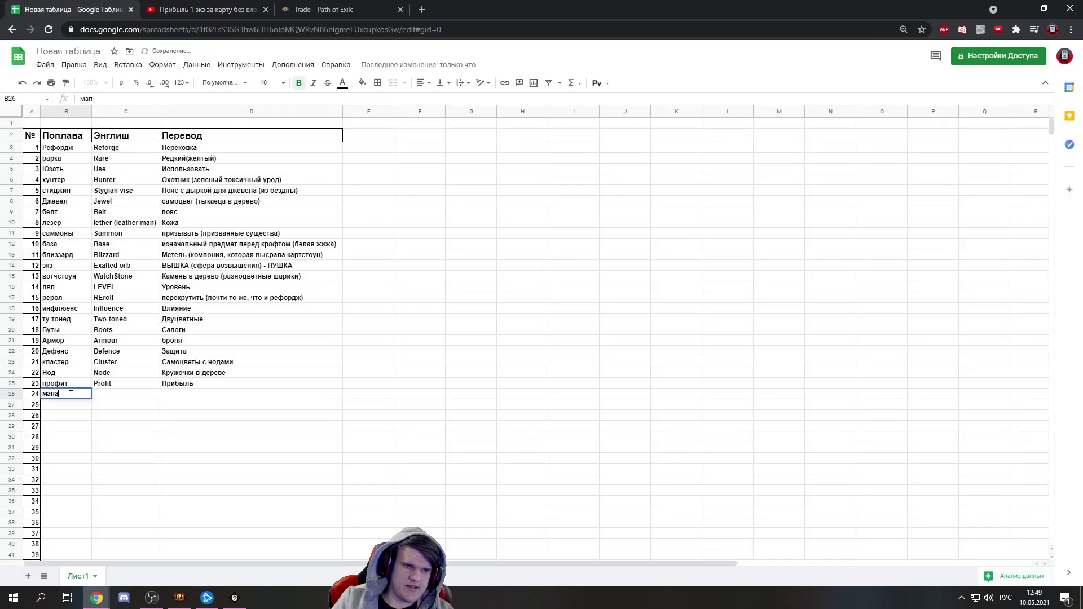
type("па")
left_click(120, 396)
type("MAP")
left_click(183, 397)
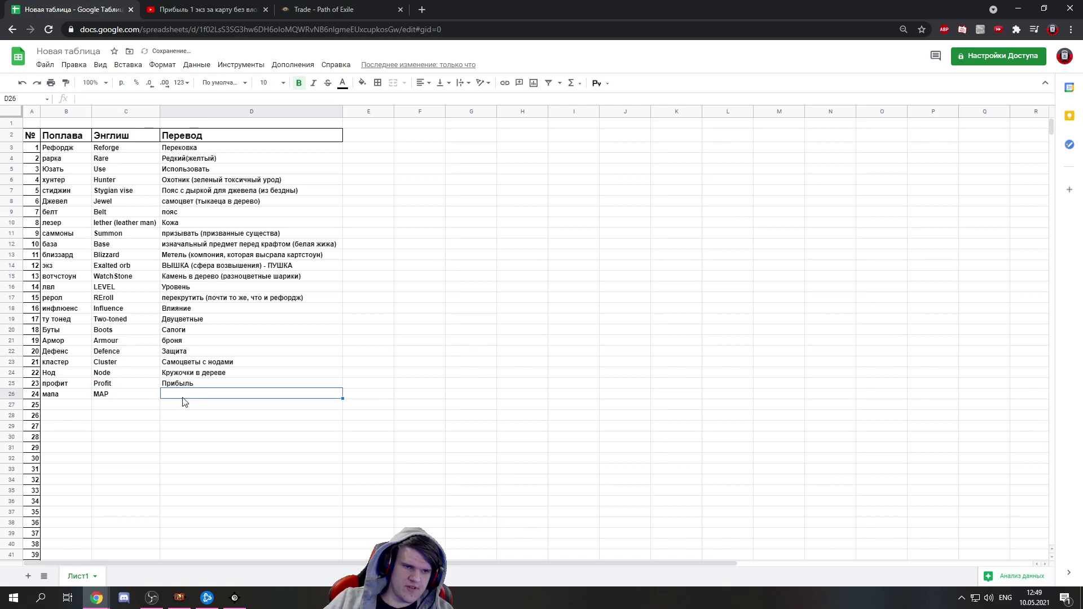
type("Карта")
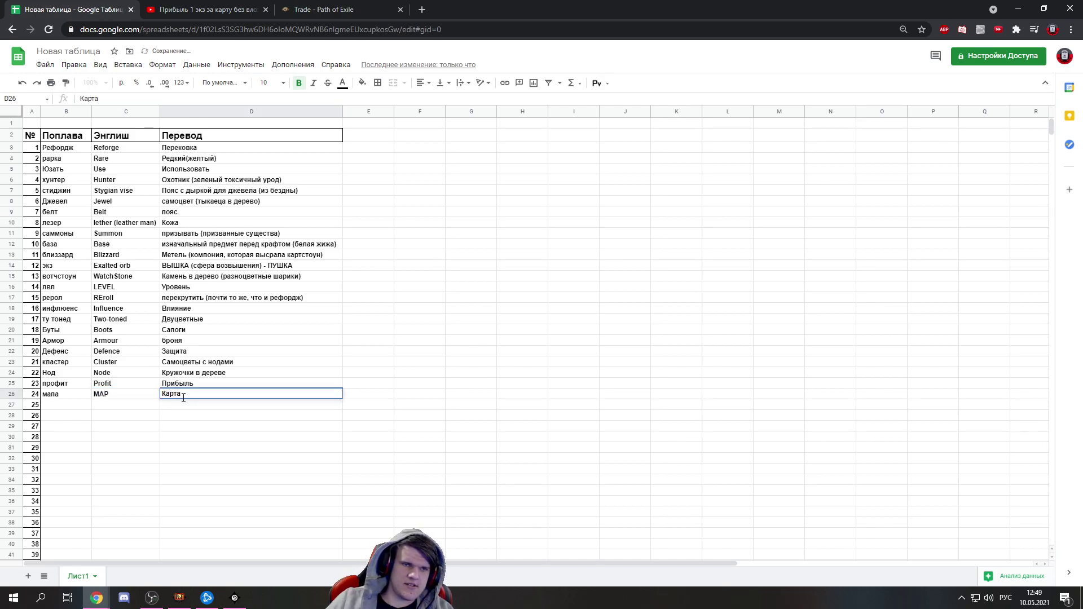
Check the YouTube video for the next term, and enter "Харвест" with English "Harvest" in glossary row 25
left_click(206, 10)
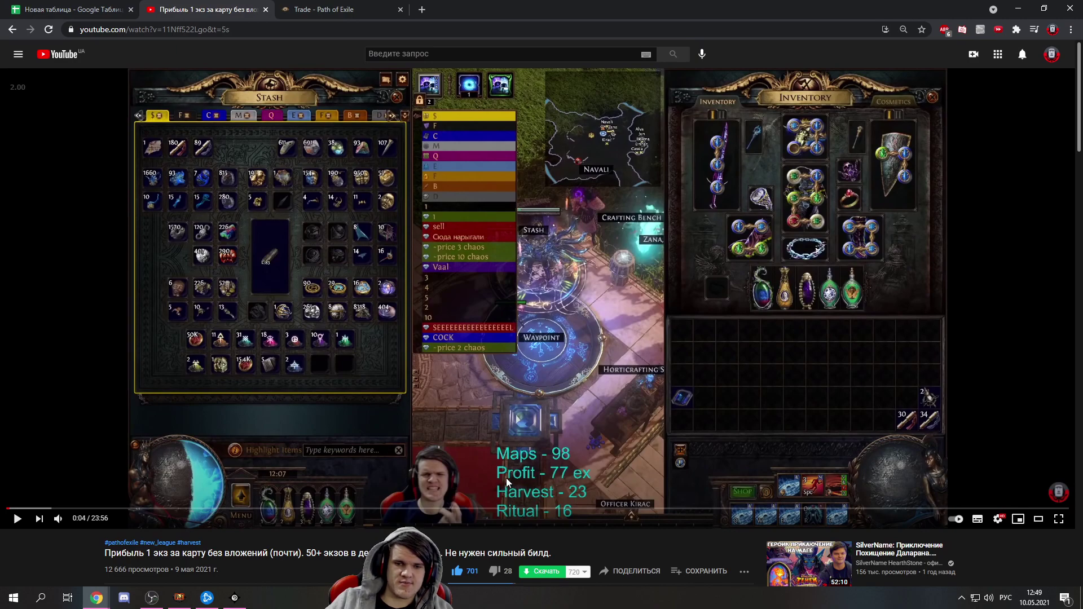
left_click(68, 10)
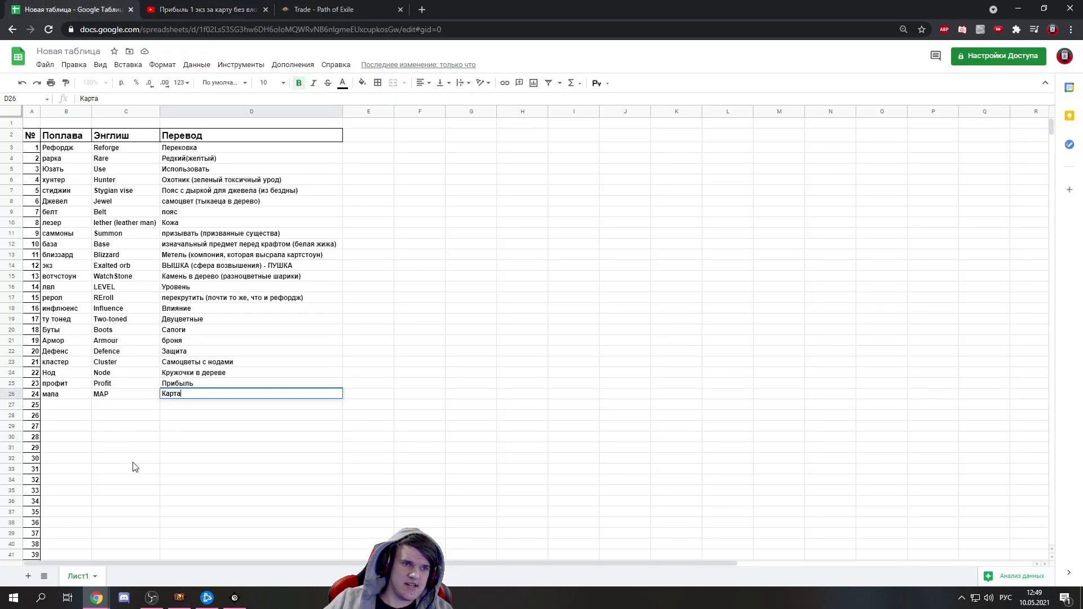
left_click(67, 405)
type("Ха")
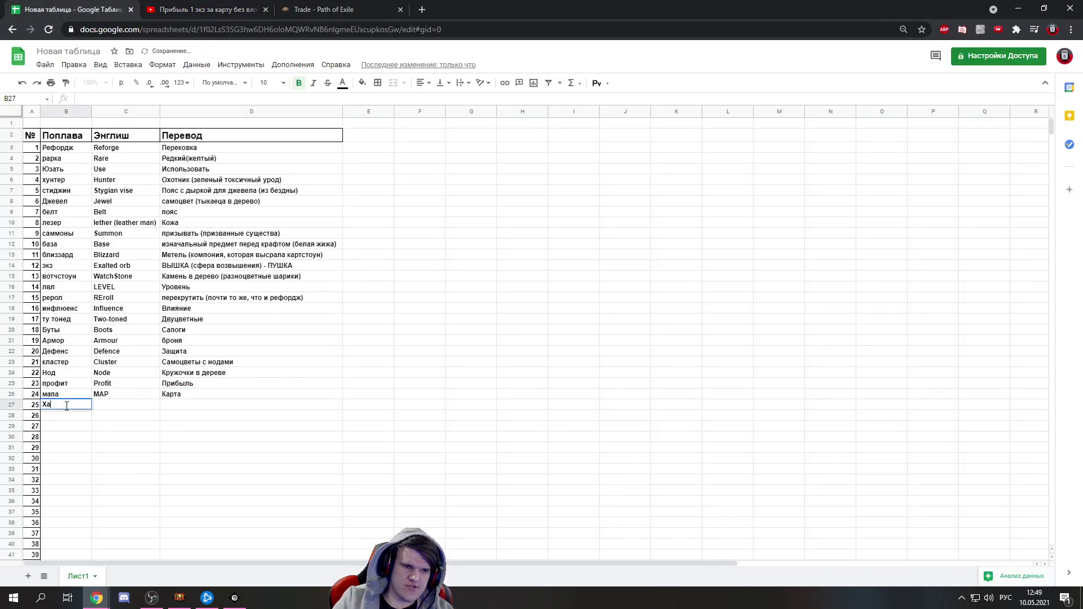
type("рвест")
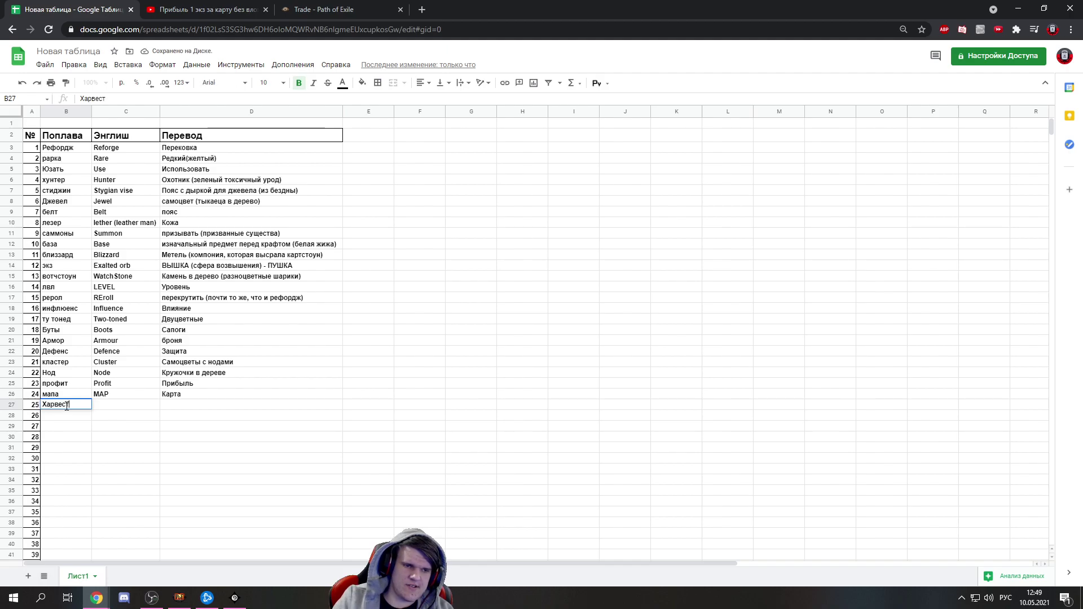
left_click(110, 406)
key("alt+shift")
type("Harvest")
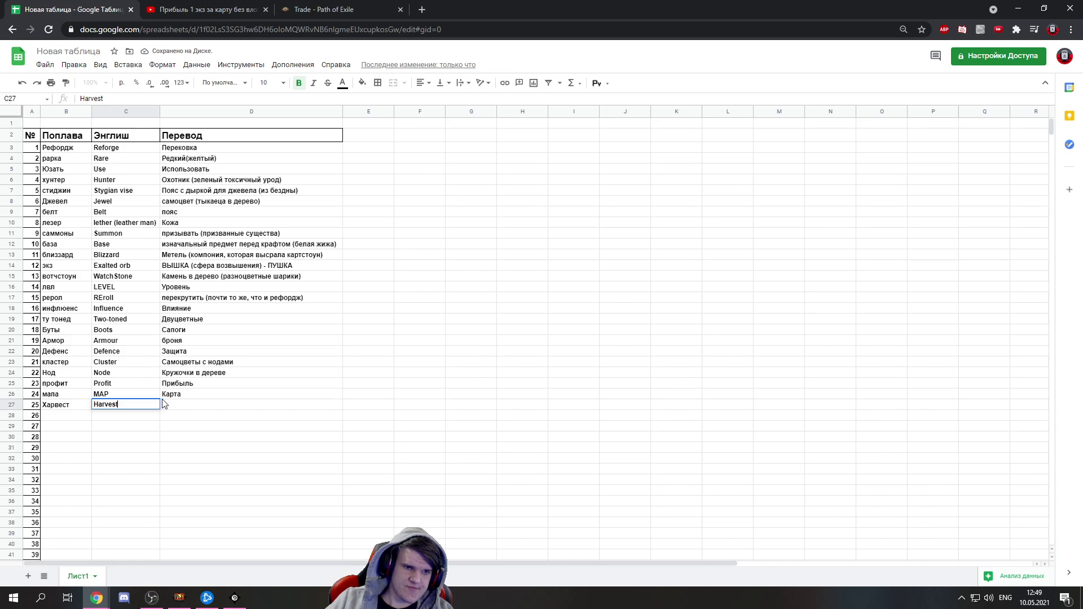
Enter "Жатва (сад)" as the translation of Harvest in cell D27
left_click(162, 403)
key("alt+shift")
type("Жатве")
key("BackSpace")
type("а (сад)")
Return to the YouTube video and play it on to find the next slang term
left_click(316, 9)
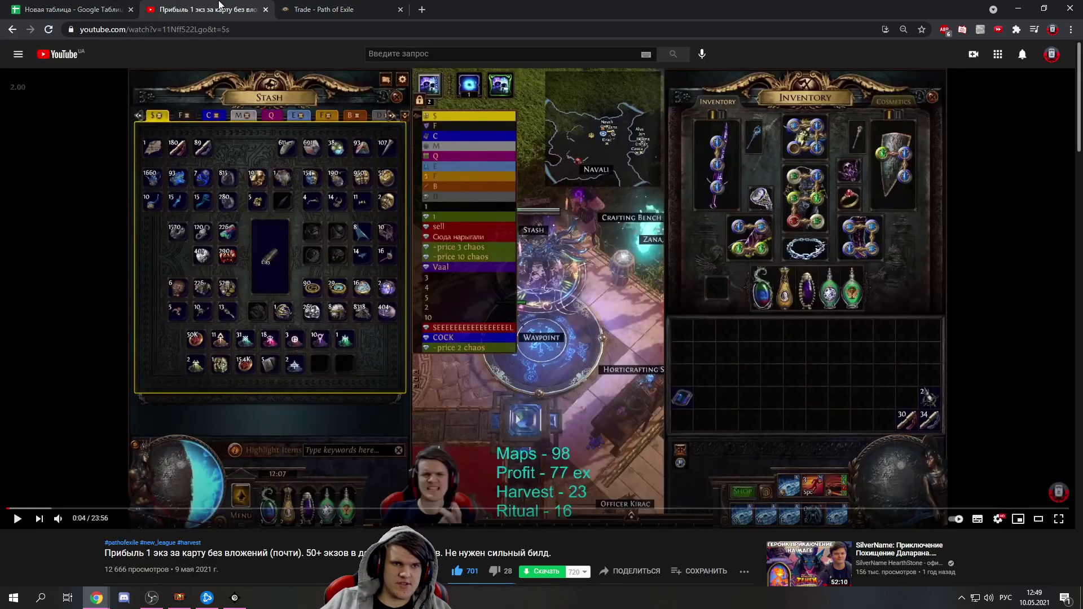
left_click(242, 10)
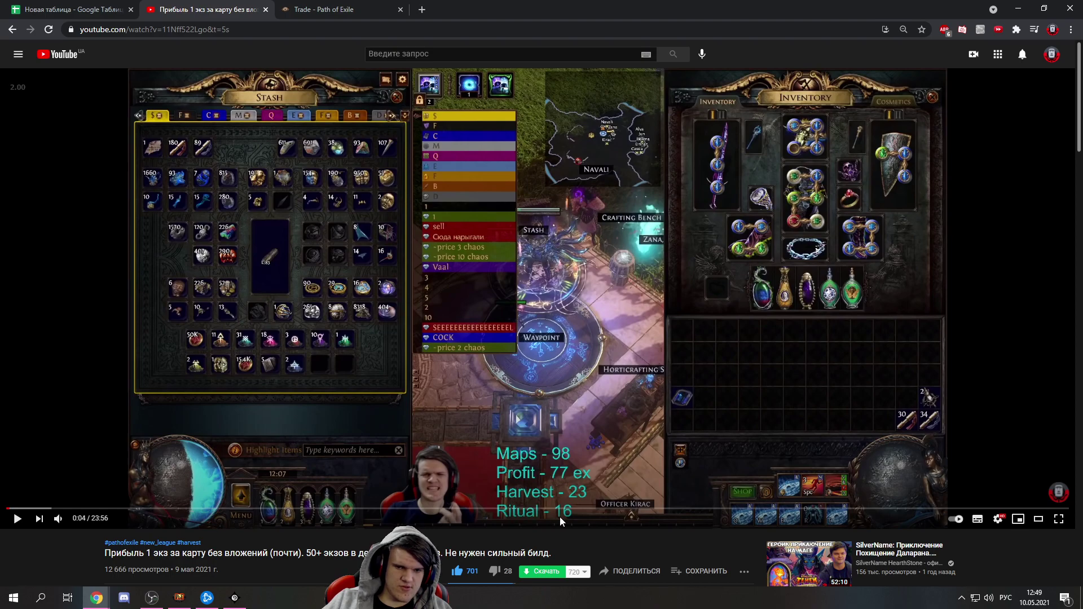
left_click(18, 517)
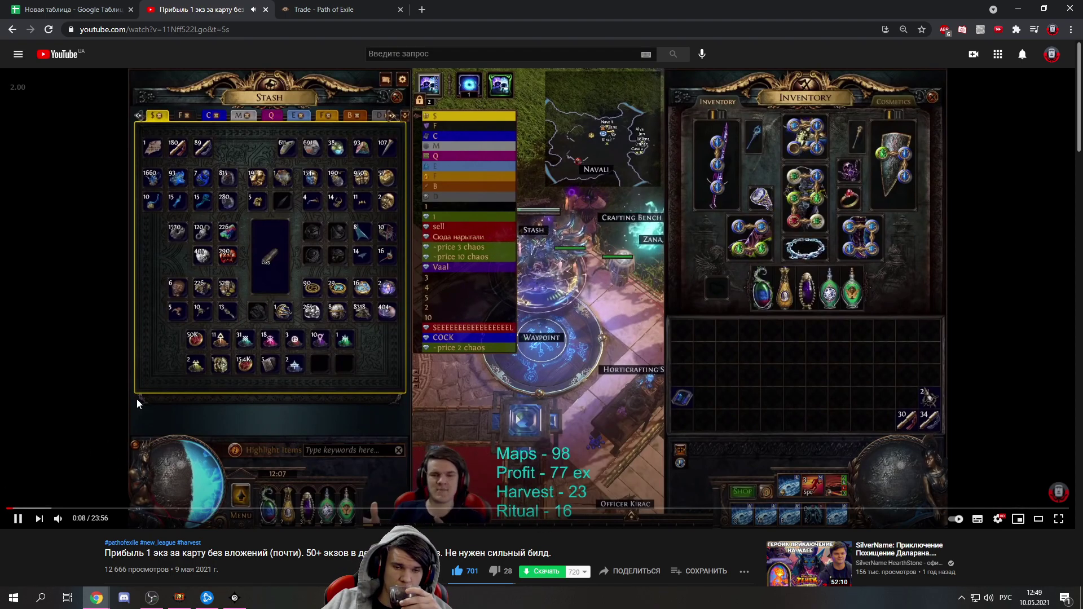
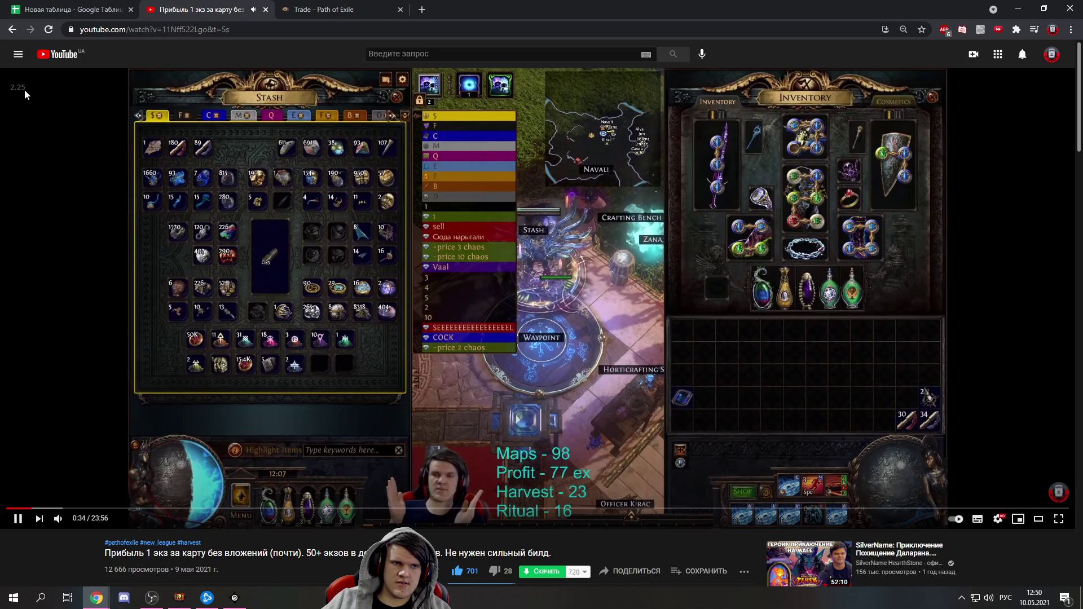
left_click(66, 89)
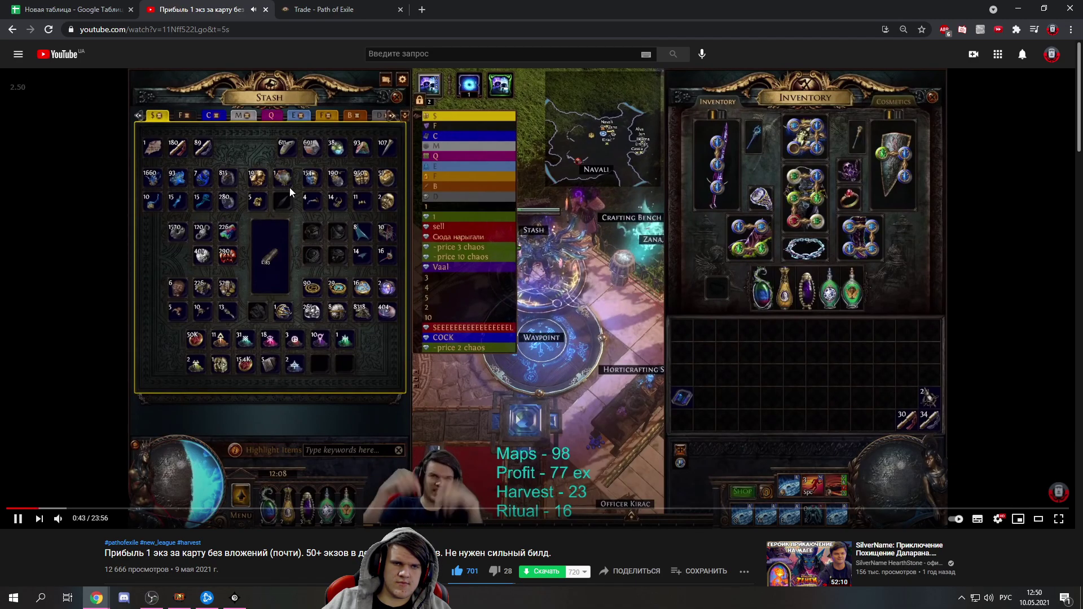
Fill in glossary row 26 in the spreadsheet with "Байт", English "Bite" and translation "Наживка (развод на какие-либо действия)"
key("ctrl+1")
left_click(55, 420)
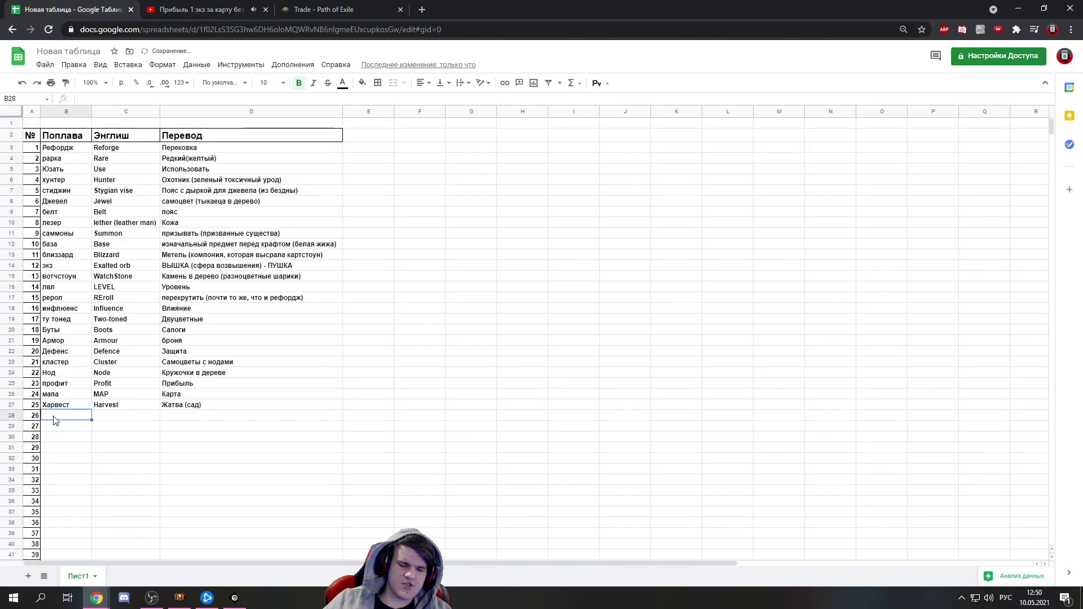
type("Байт")
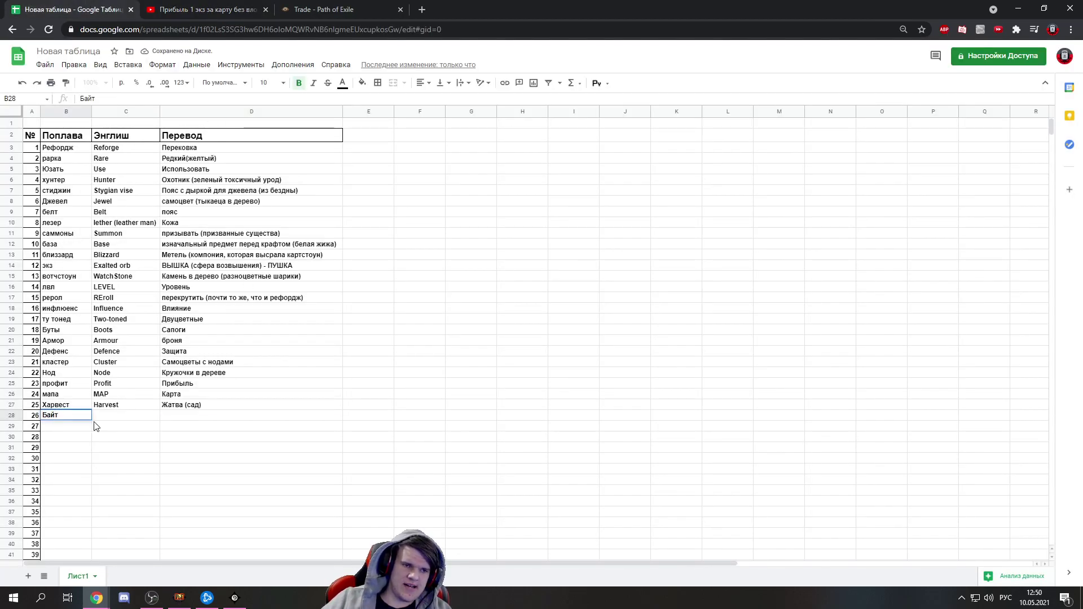
left_click(110, 419)
key("alt+shift")
type("Bite")
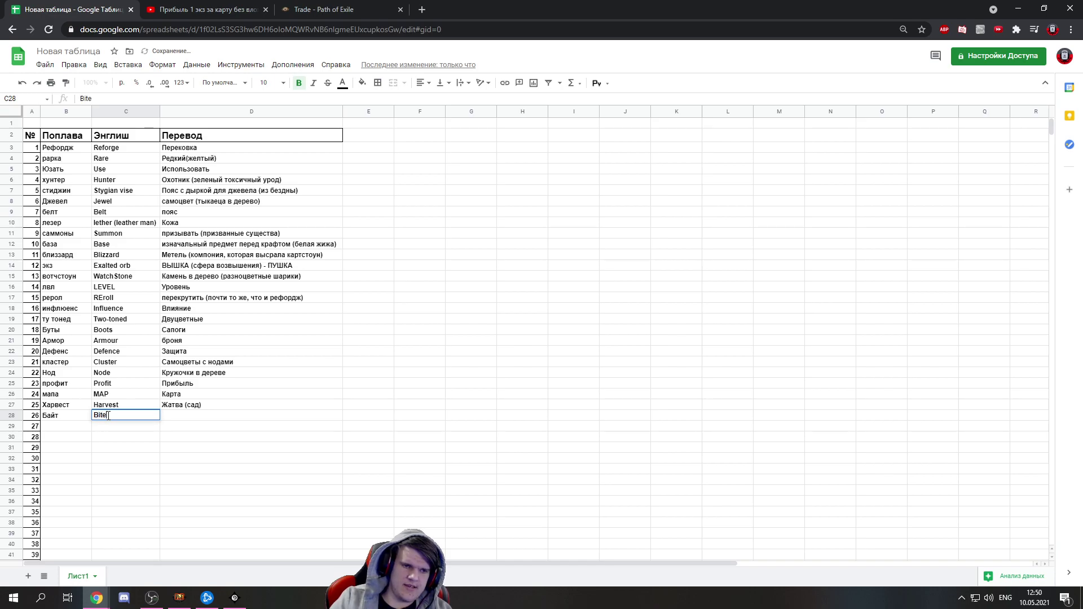
left_click(181, 419)
type("Наживка (разво")
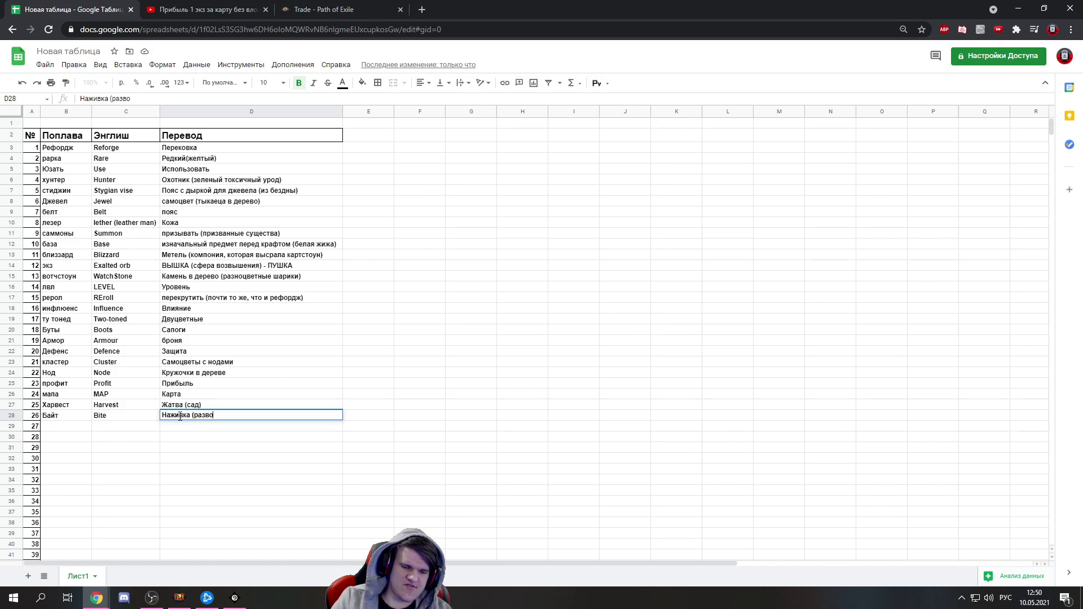
type("д на какие-либо действия")
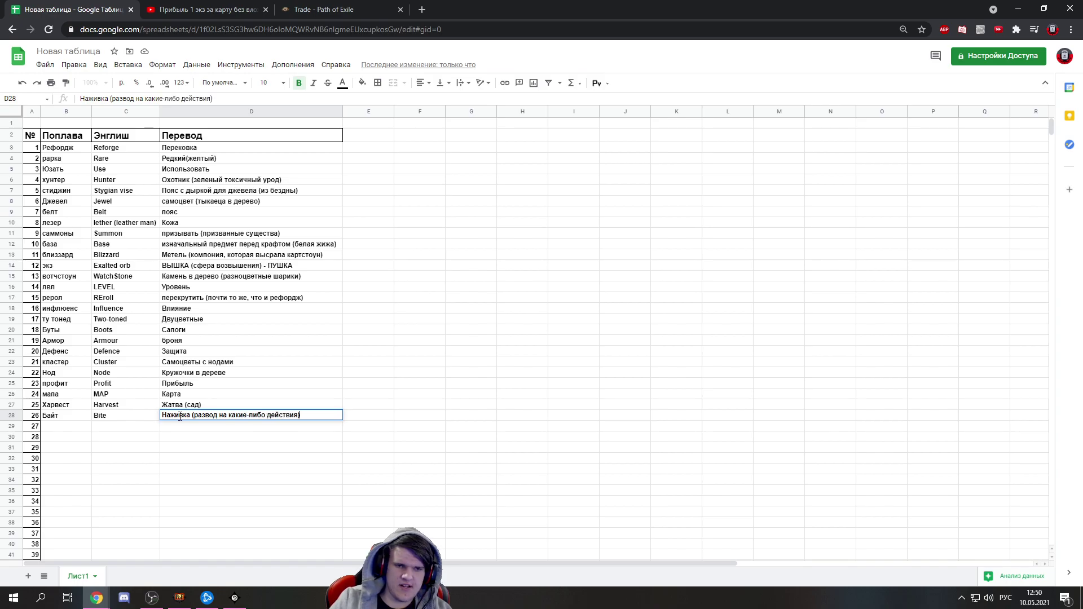
Check the video for another term, enter "Haewark hamlet" in B29 and widen column B slightly to fit it
key("ctrl+Tab")
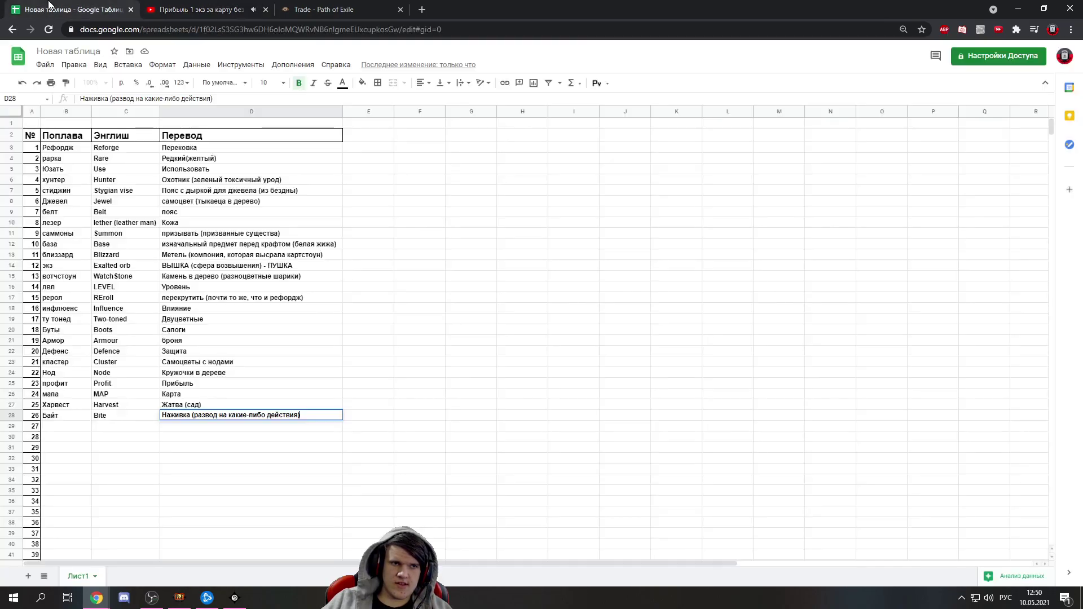
key("ctrl+shift+Tab")
left_click(48, 430)
key("alt+shift")
type("Haewark")
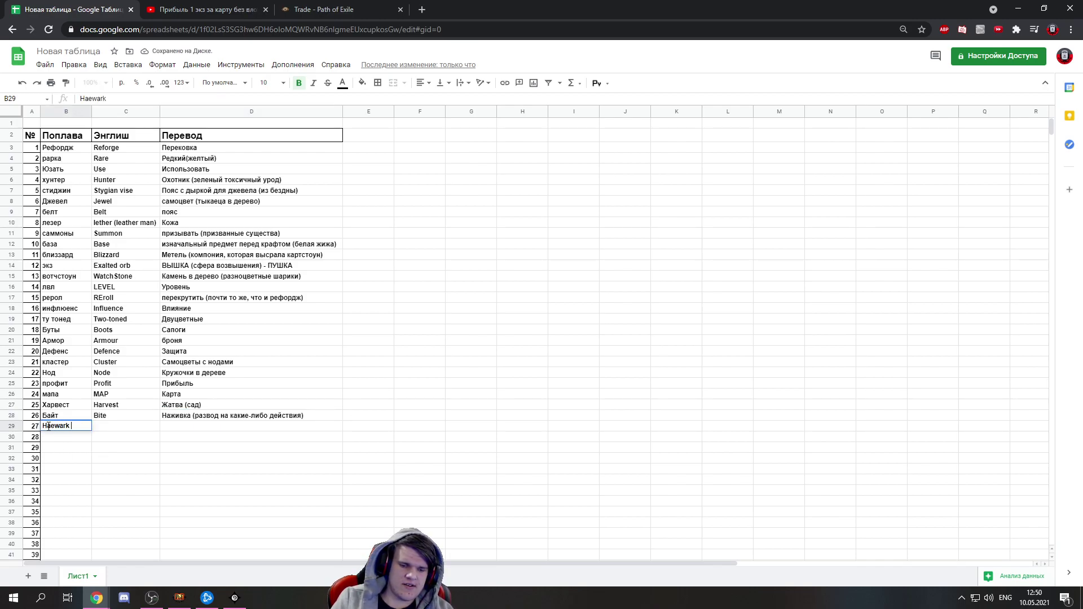
type(" hamlen")
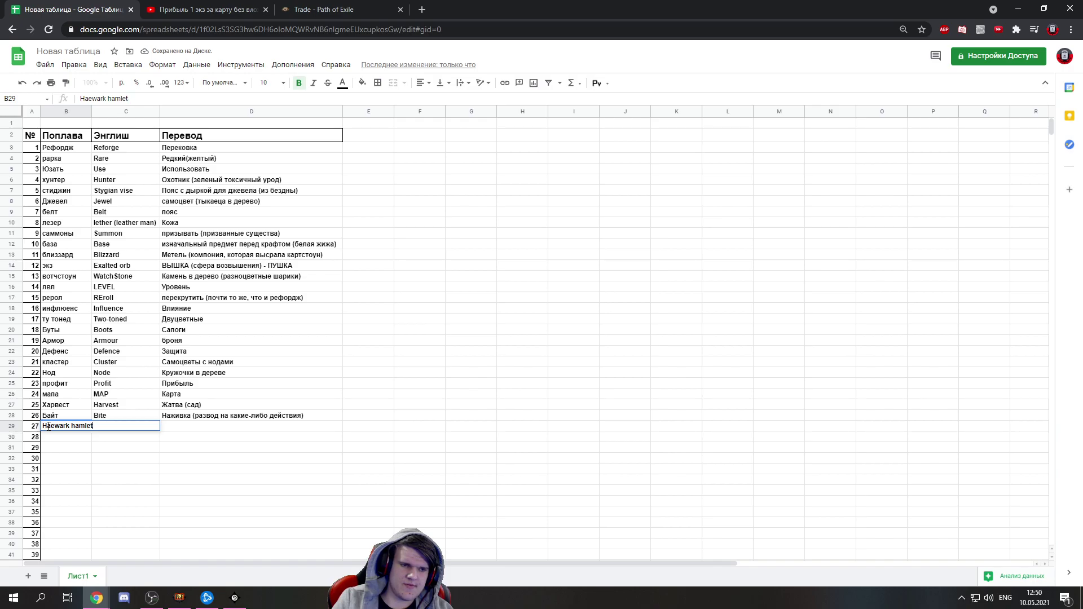
left_click(556, 259)
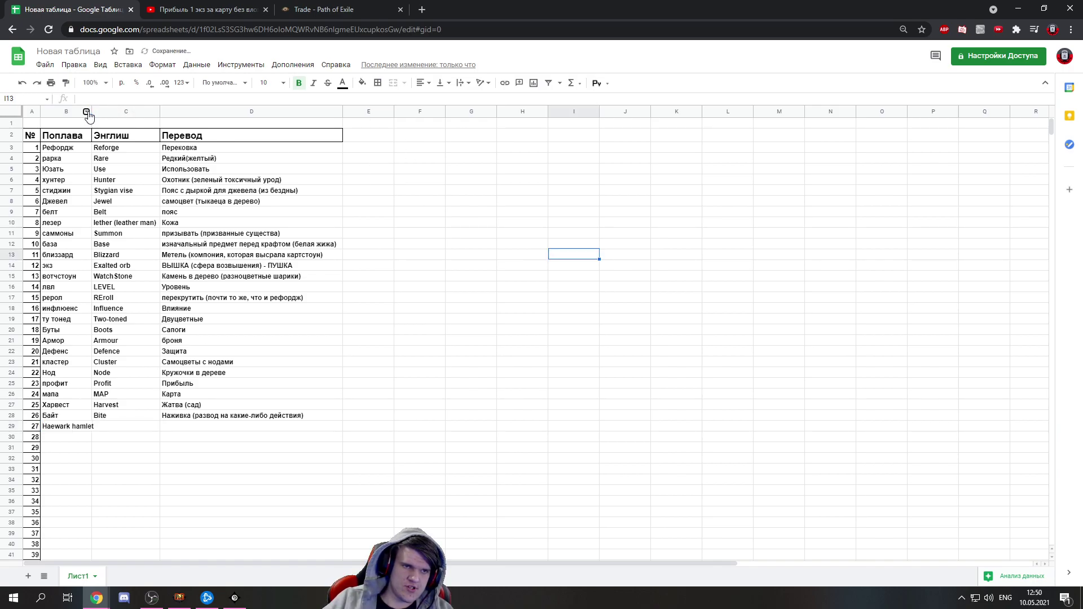
left_click_drag(92, 109, 99, 109)
Copy "Haewark hamlet" from B29 into the English cell C29 and replace B29 with "Хамлет"
left_click(90, 430)
key("ctrl+c")
left_click(119, 424)
key("ctrl+v")
left_click(93, 428)
type("[f")
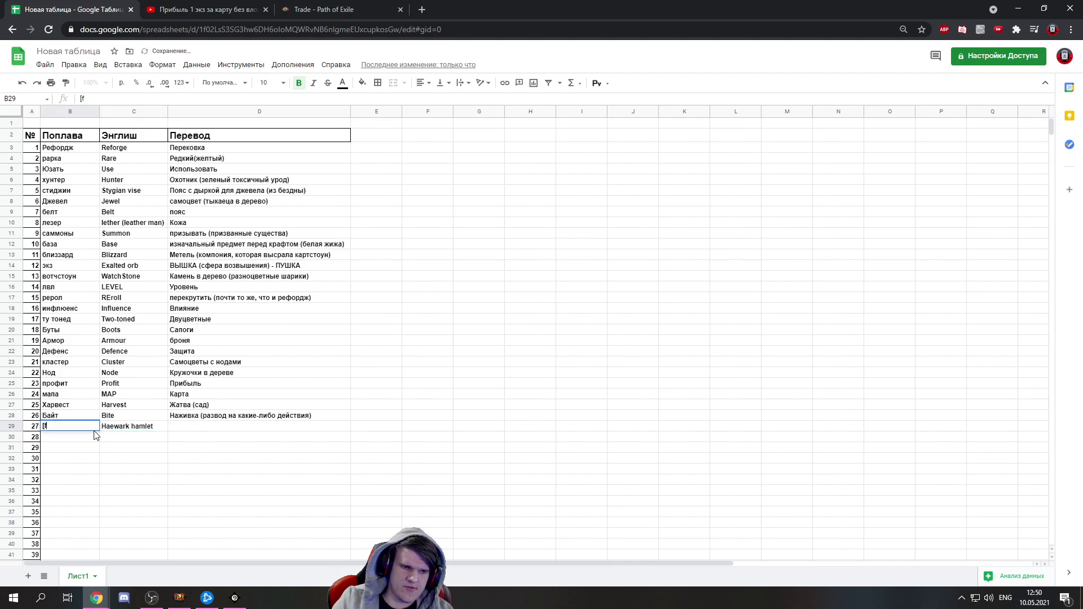
key("alt+shift")
key("BackSpace")
type("Хамлет")
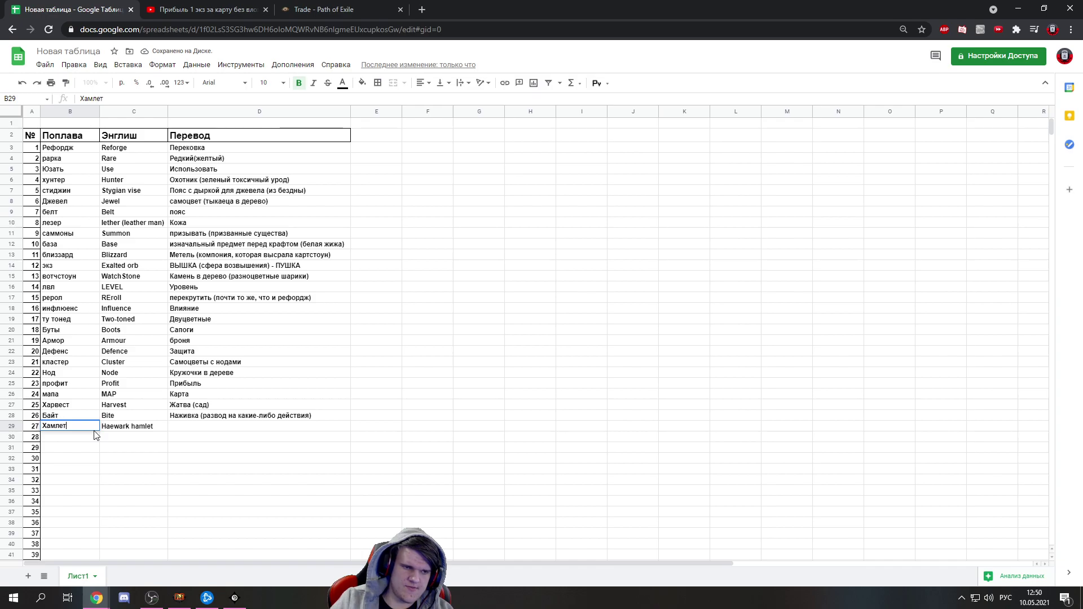
Enter "деревня хаеварк (жижа для абуза сада)" as the translation of Haewark hamlet in D29
left_click(194, 429)
type("Д")
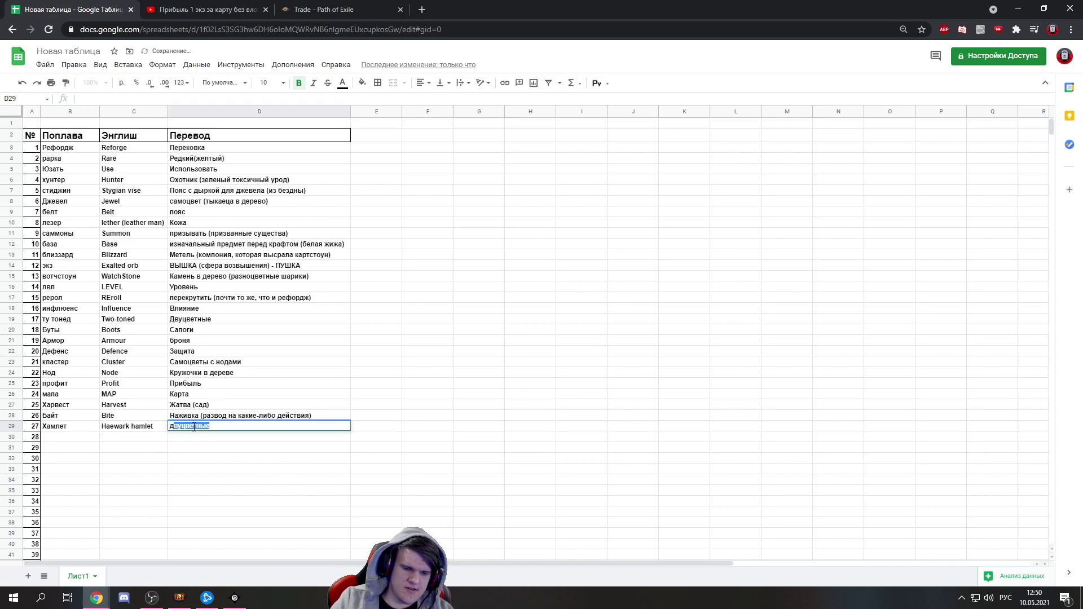
type("еревня хаевард")
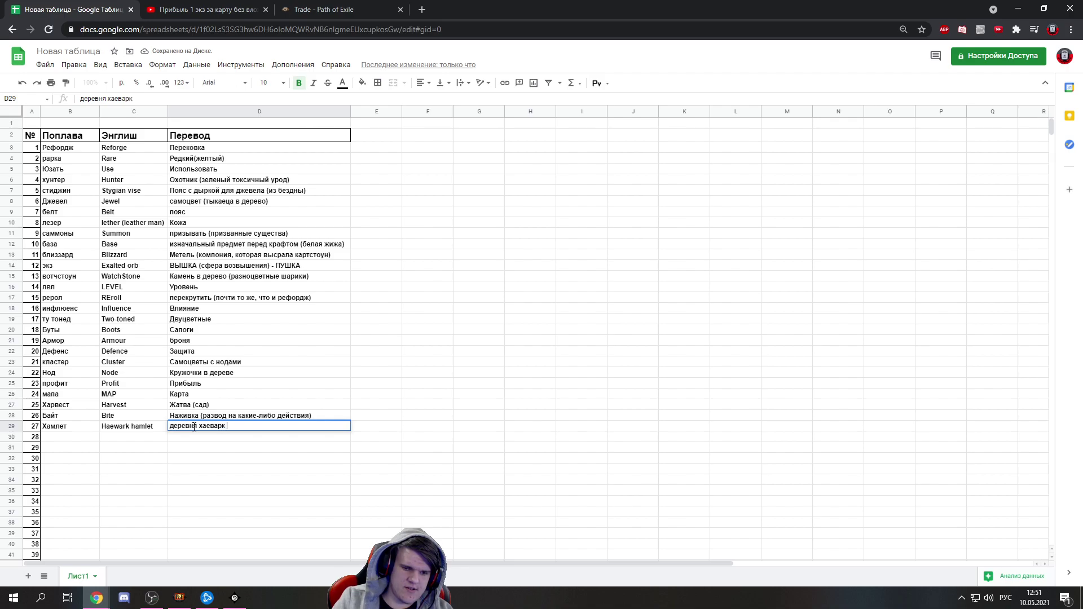
type(" (жижа для абуза сада")
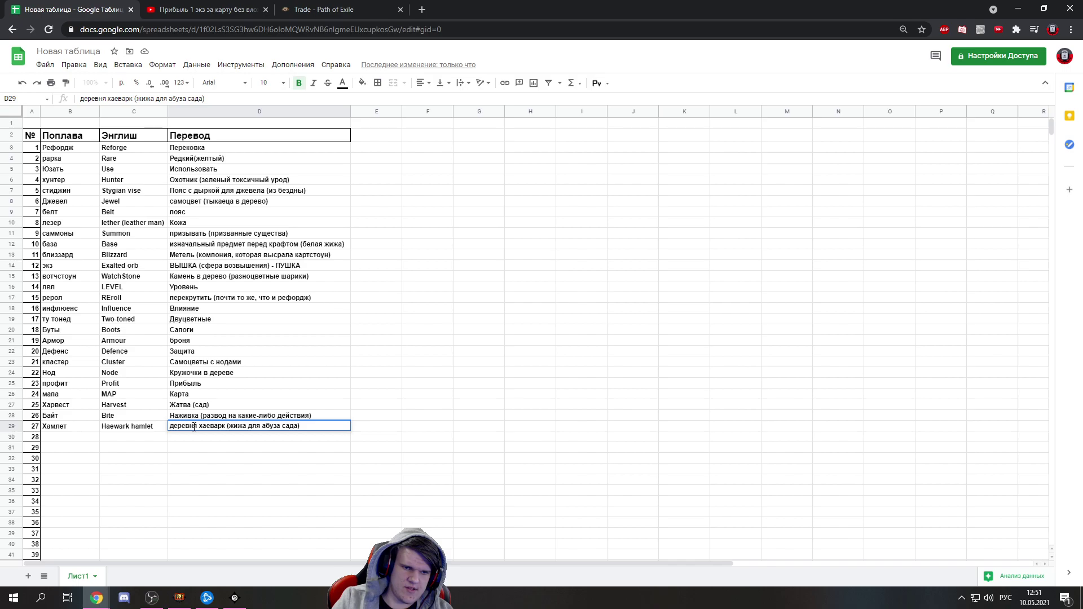
Replace the word "жижа" with "Зона" in the Haewark hamlet translation
key("Home")
double_click(247, 426)
left_click_drag(247, 426, 231, 427)
type("Зона")
left_click(285, 484)
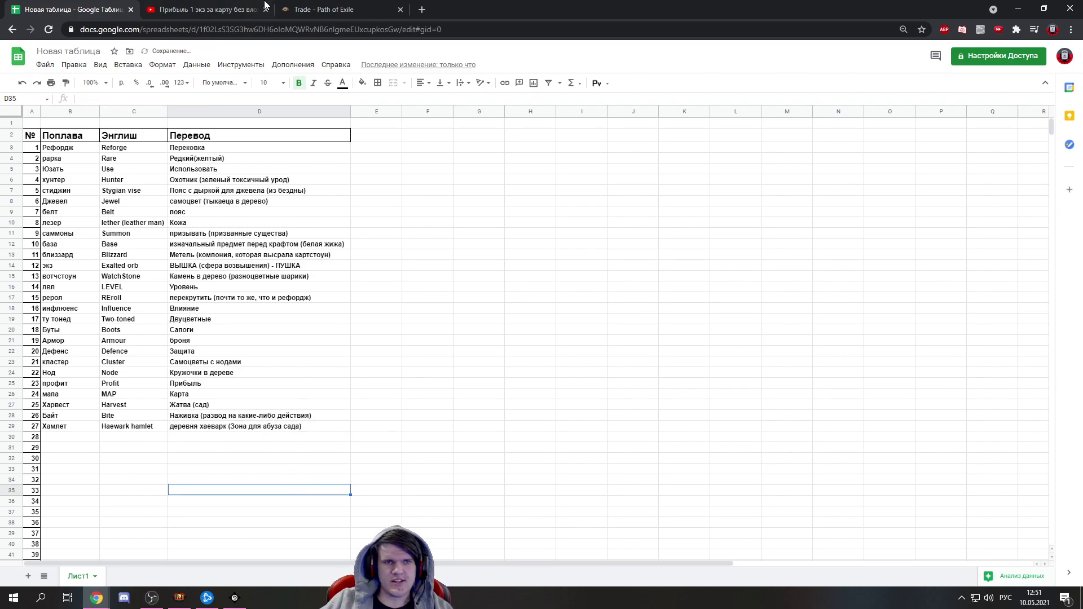
Watch the video for the next term, and enter "Quad tab" in cell B30 of the spreadsheet
key("ctrl+Tab")
left_click(398, 293)
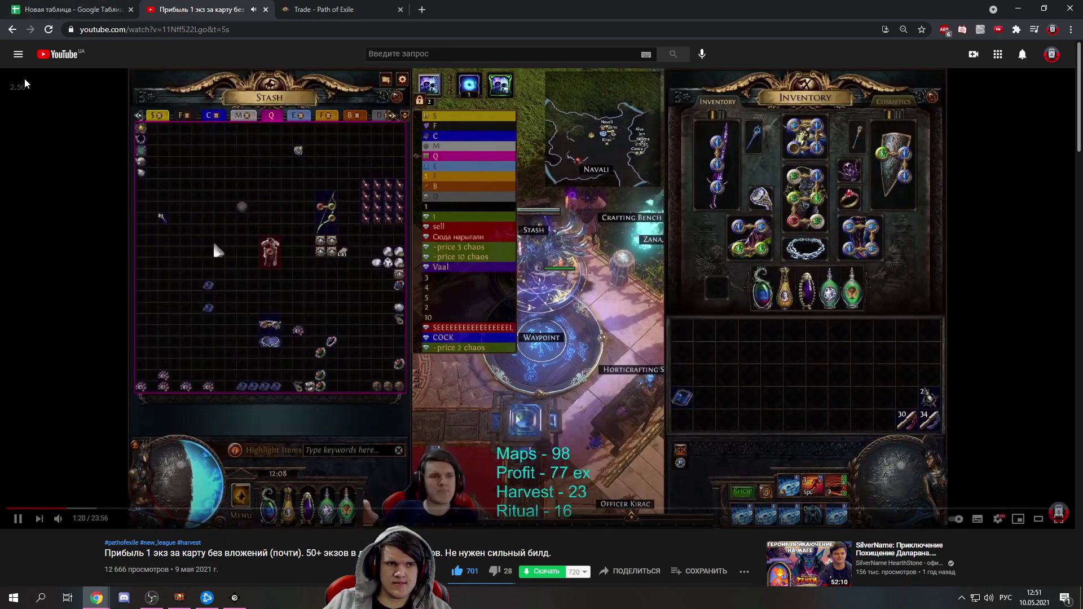
key("ctrl+1")
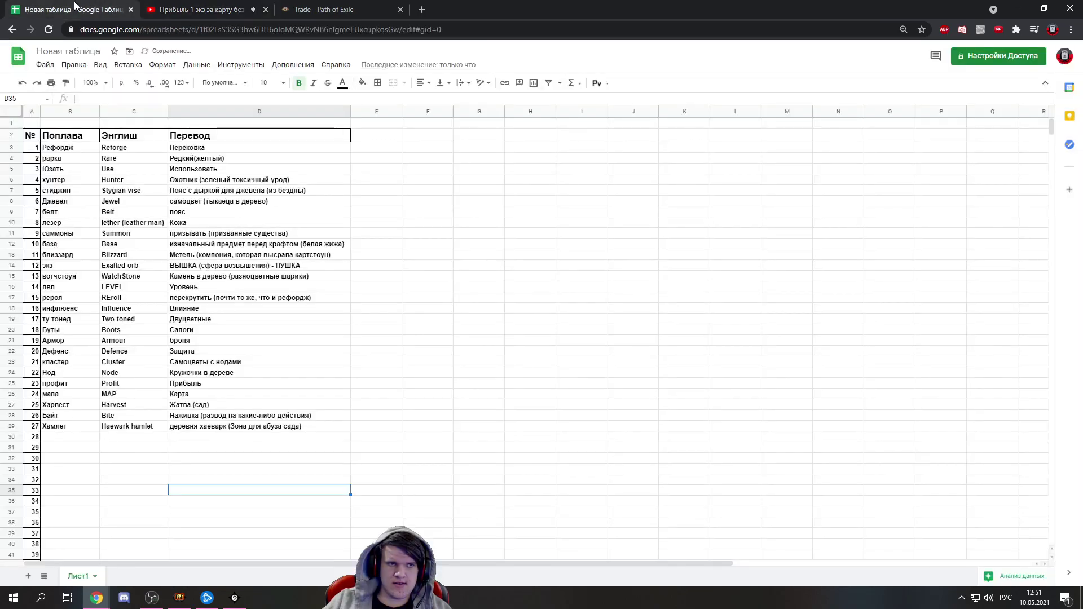
left_click(71, 438)
key("alt+shift")
type("Quad tab")
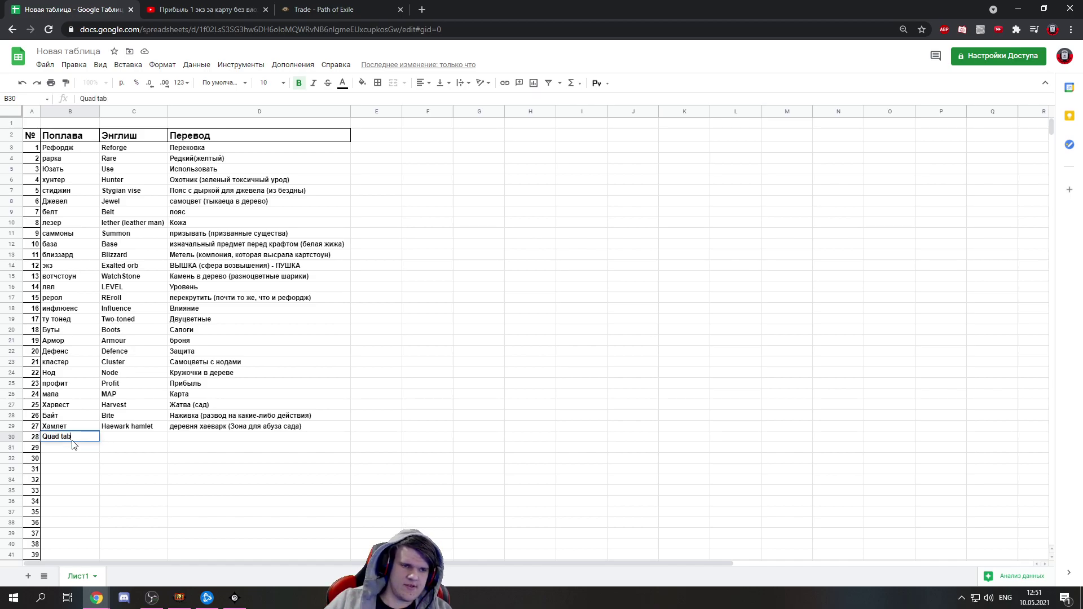
Copy "Quad tab" from B30 into the English cell C30
left_click(109, 438)
left_click(81, 439)
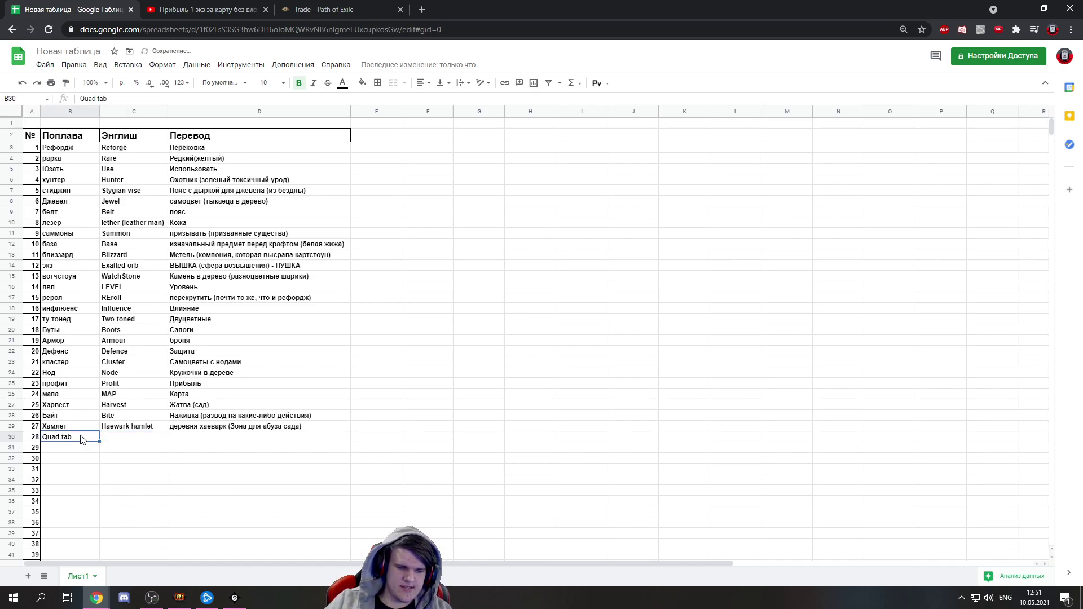
left_click(112, 440)
key("ctrl+v")
Replace the text in B30 with the Russian spelling "Квад таб"
left_click(68, 440)
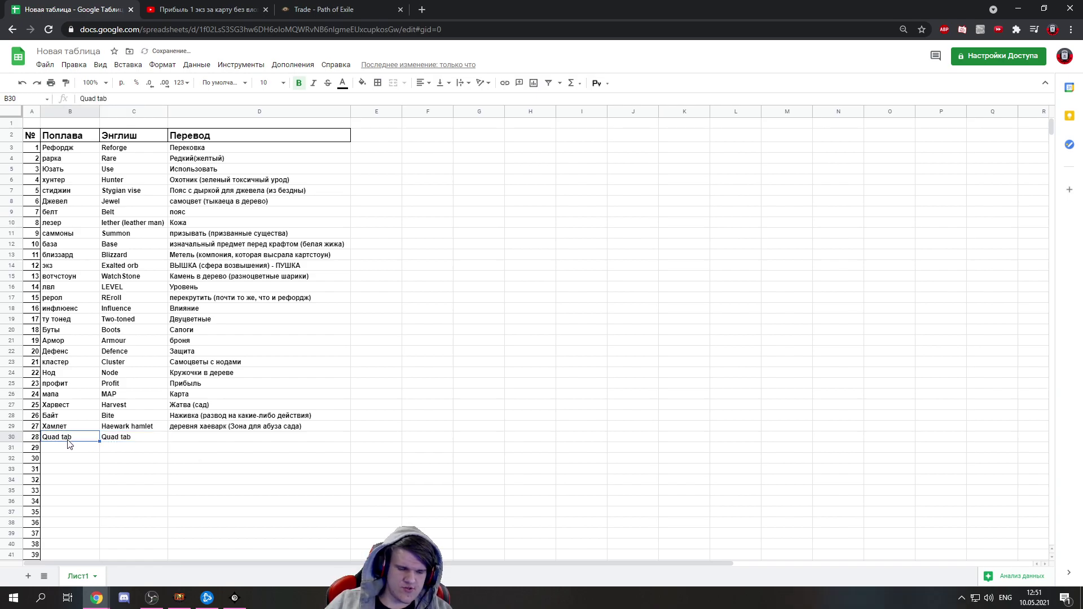
type("RK")
key("BackSpace")
key("BackSpace")
type("Квад таб")
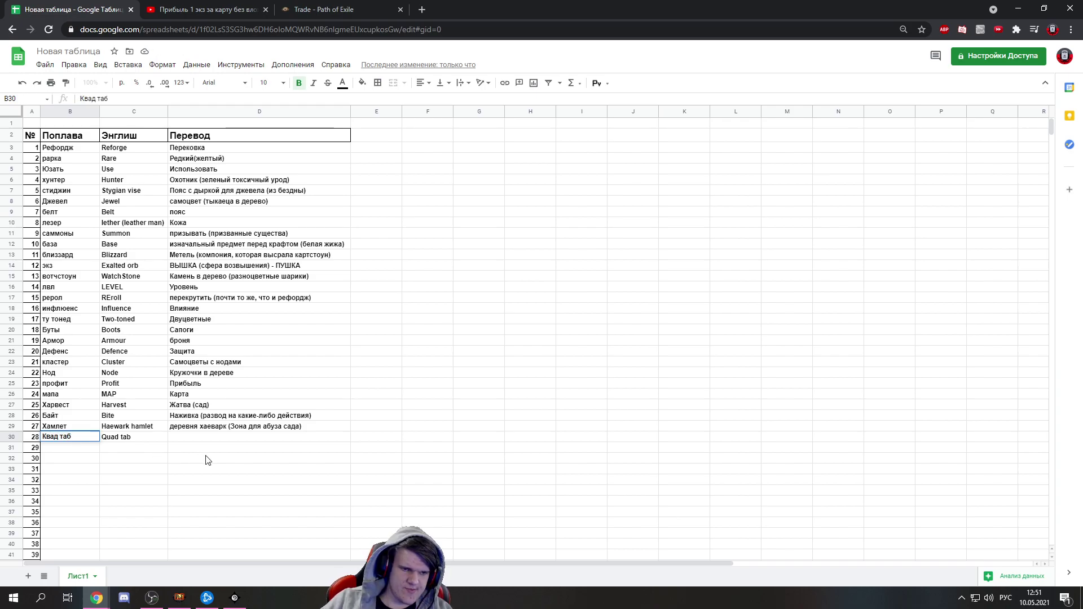
Enter "четверная вкладка" as the translation of Quad tab in cell D30
left_click(182, 441)
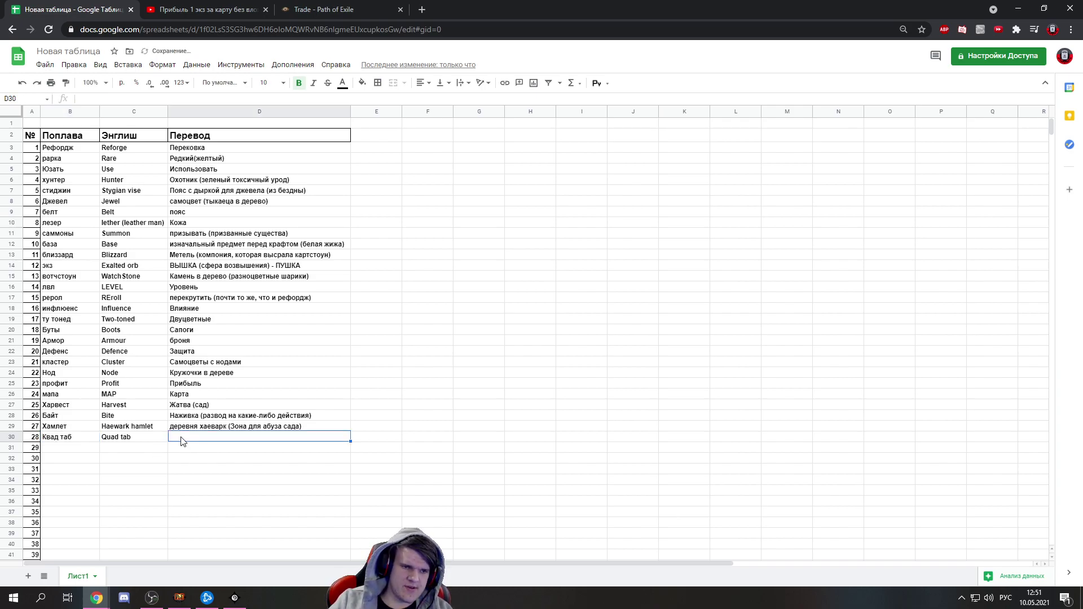
type("четверн")
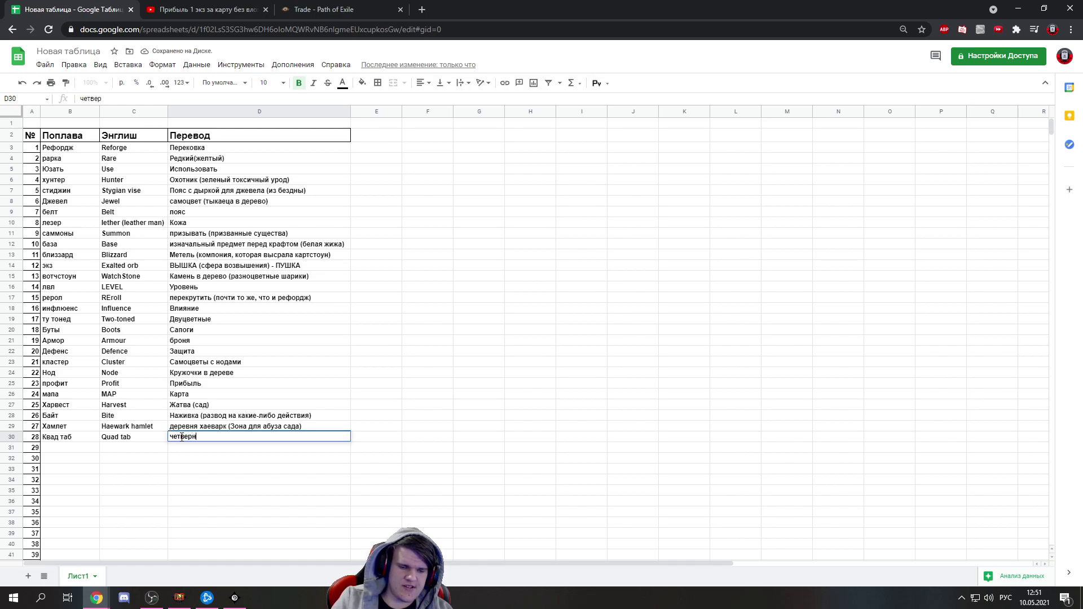
type("ая вкладка")
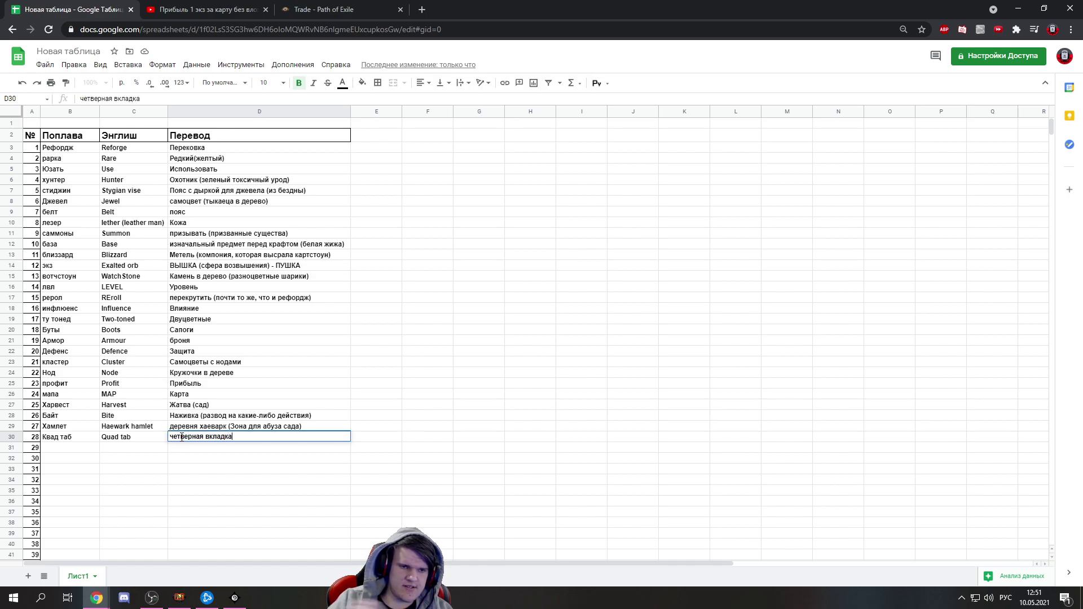
key("Return")
Watch more of the YouTube video for the next term, and enter "Гвард" in cell B31 of the spreadsheet
left_click(319, 9)
left_click(228, 10)
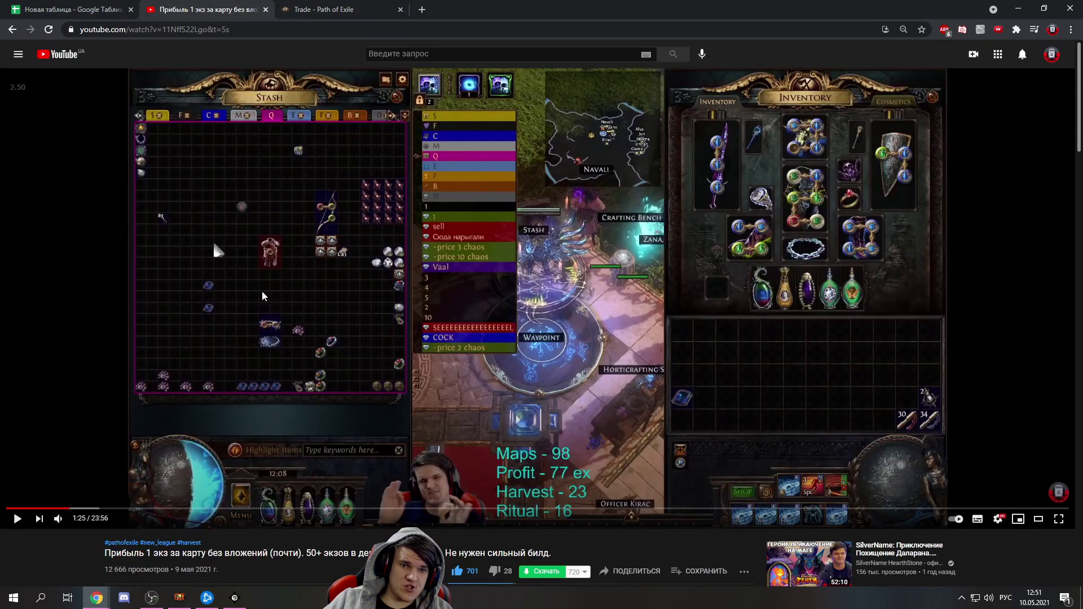
left_click(325, 417)
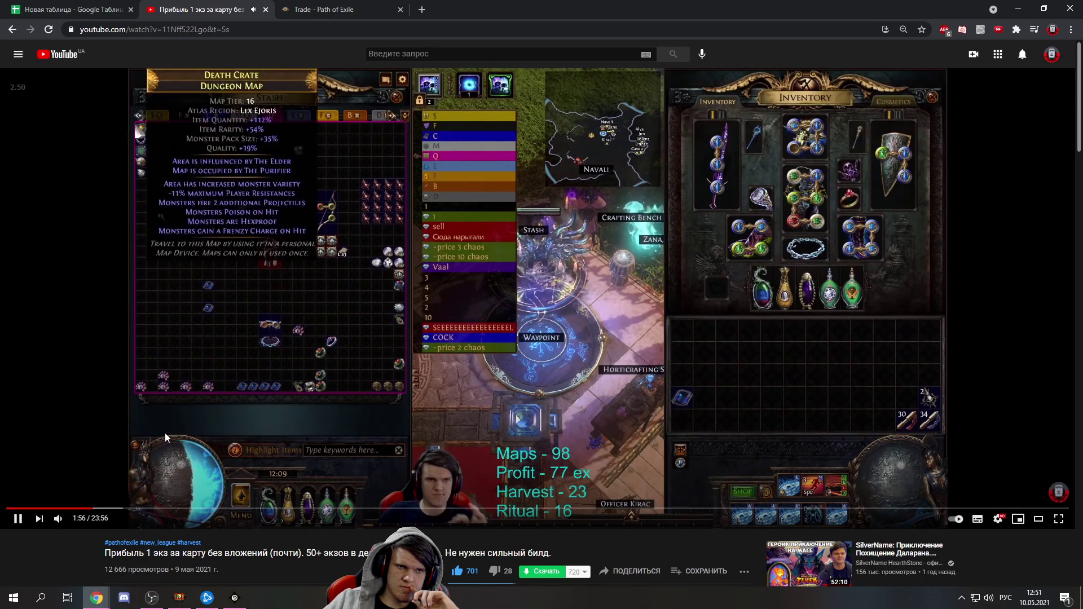
left_click(96, 10)
left_click(57, 450)
type("Gu")
key("alt+shift")
type("Гвард")
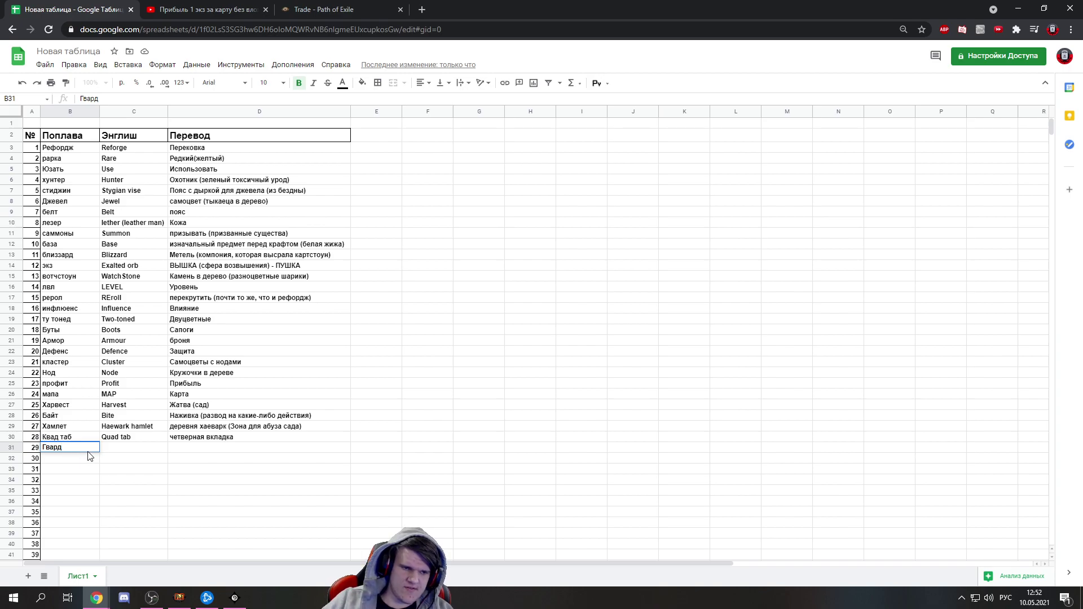
Enter "Guard" in cell C31 and start its translation in D31 with "Защитник ("
left_click(121, 450)
type("Guar")
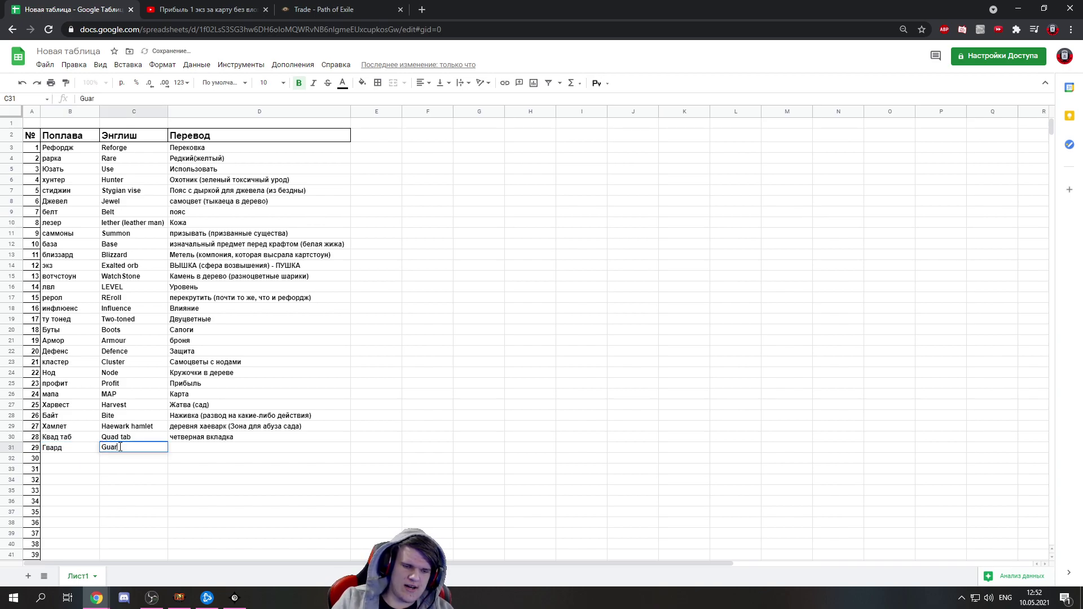
left_click(195, 449)
key("alt+shift")
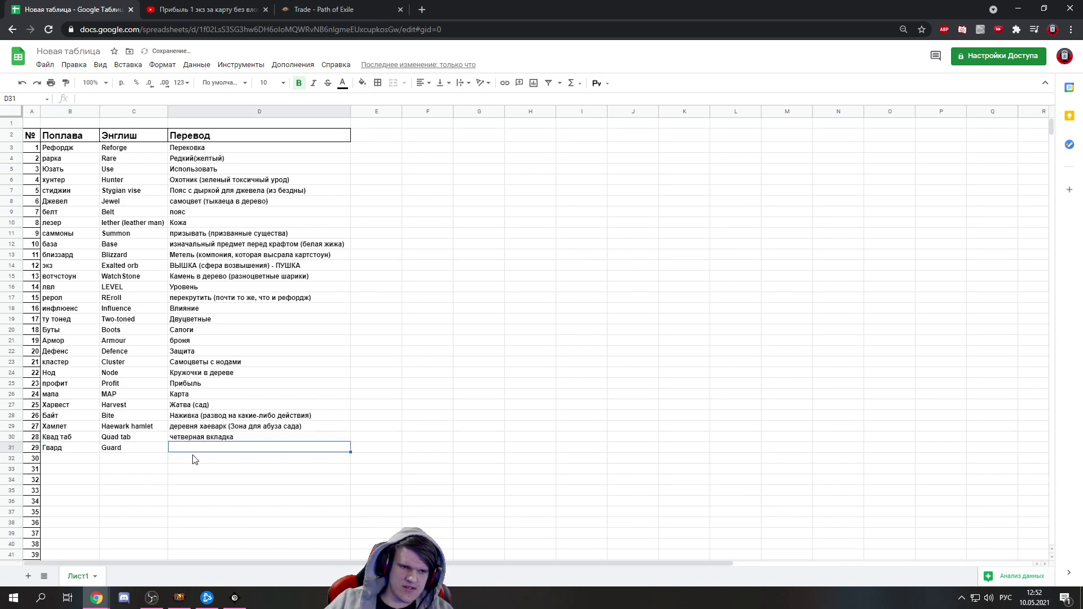
type("Защитк")
key("BackSpace")
type("ник ")
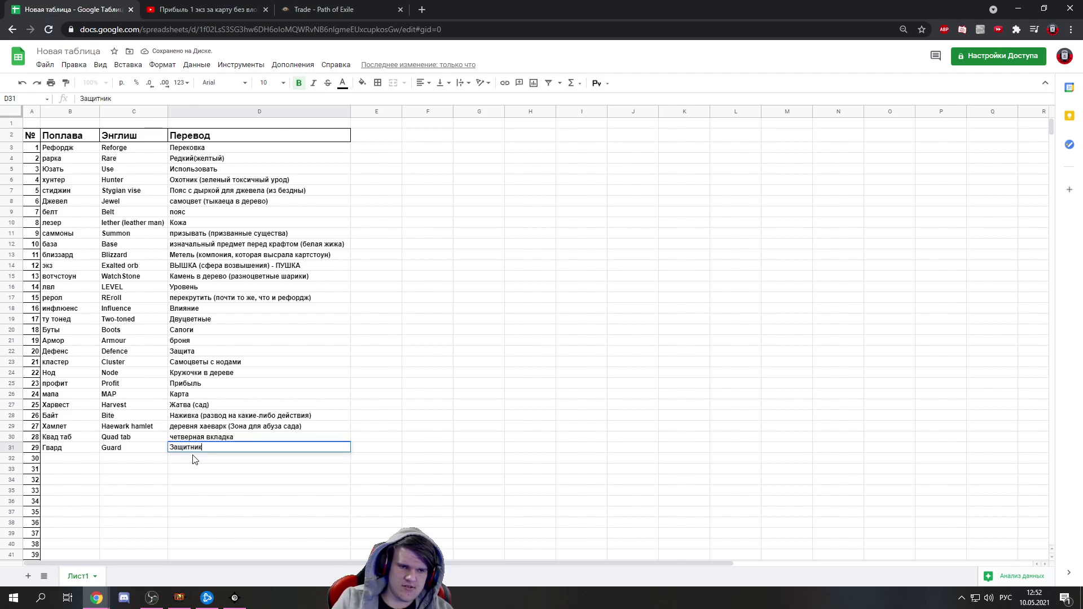
type("(")
Look at the fragments in the Path of Exile stash, and complete the D31 translation with "один из 4 дэбилов)"
key("alt+Tab")
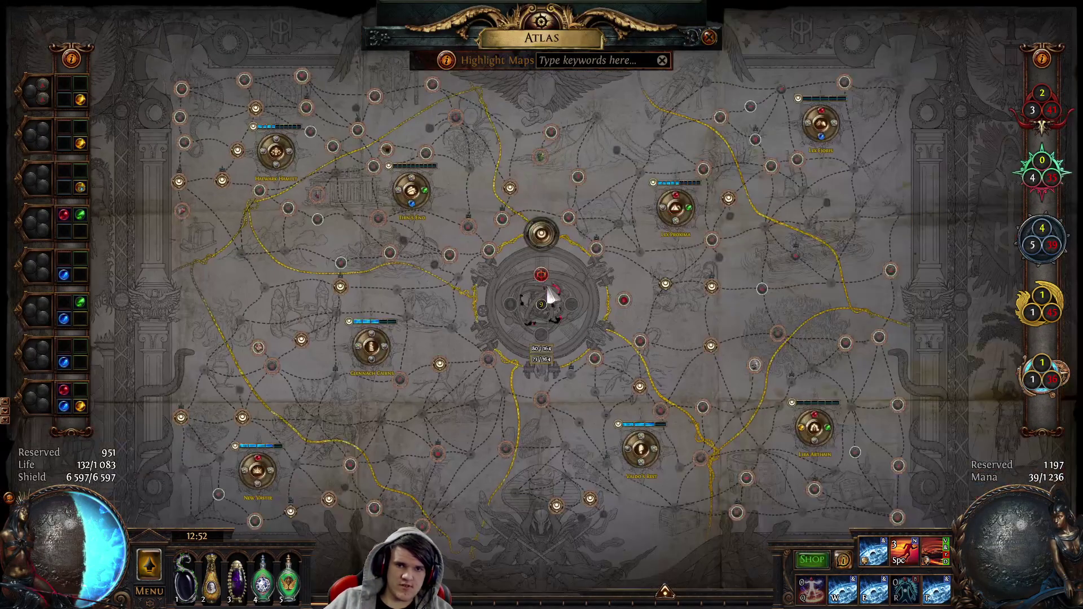
scroll(550, 279, "up", 2)
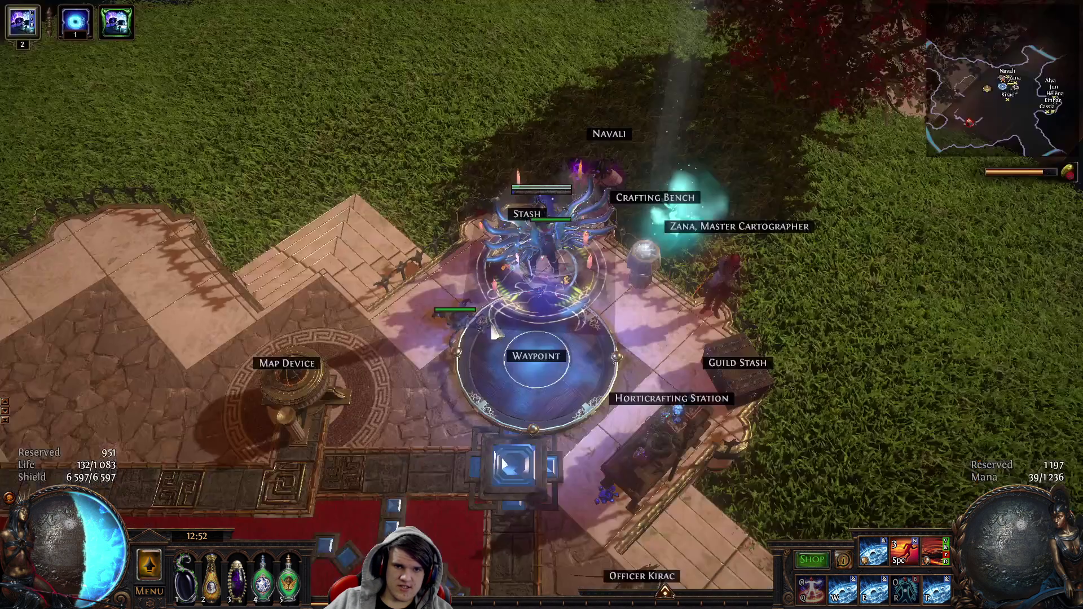
key("Escape")
left_click(541, 257)
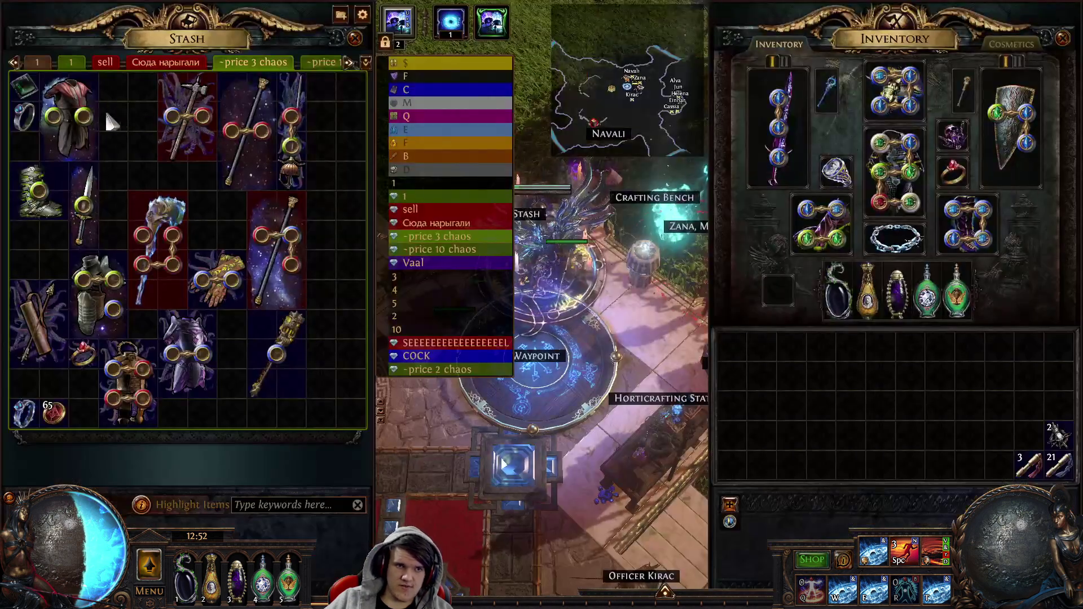
left_click(69, 60)
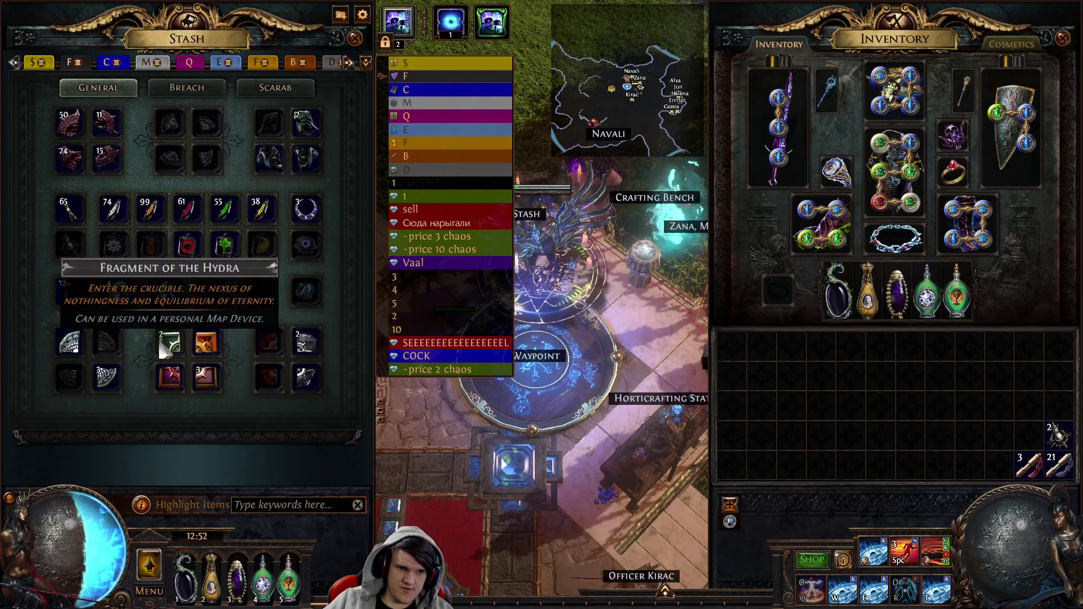
key("alt+Tab")
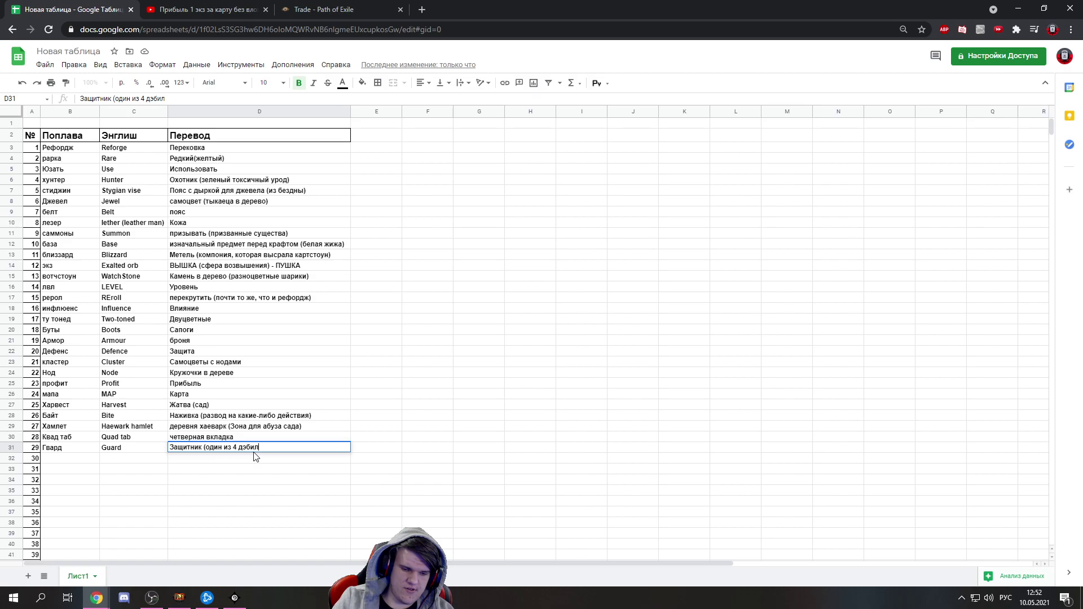
Watch the video for the next term, and enter "инвайт" in B32 with "Invitation" in C32
left_click(197, 10)
left_click(439, 289)
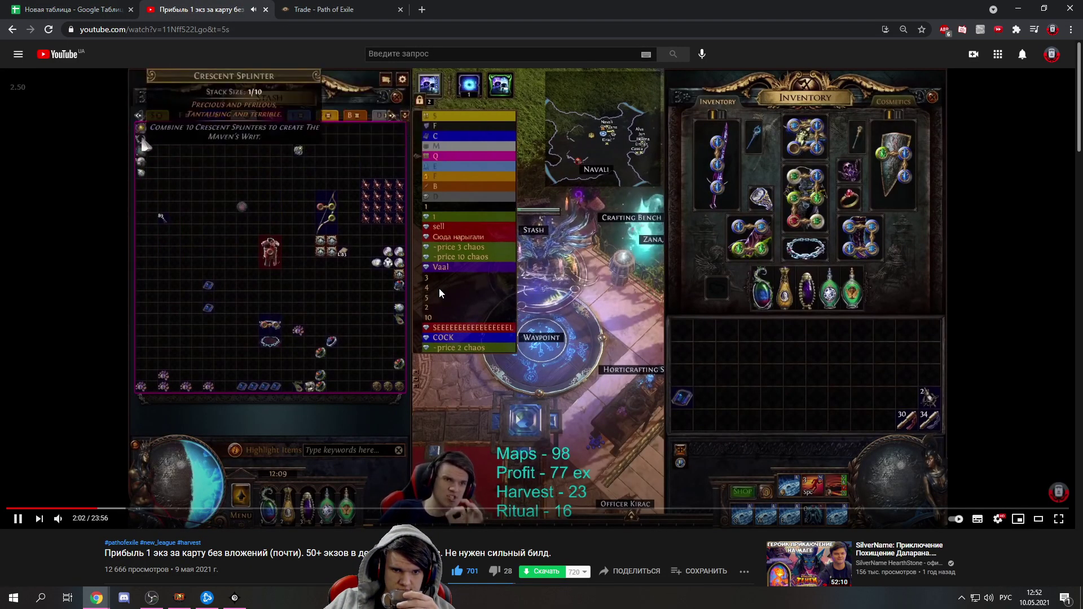
left_click(74, 9)
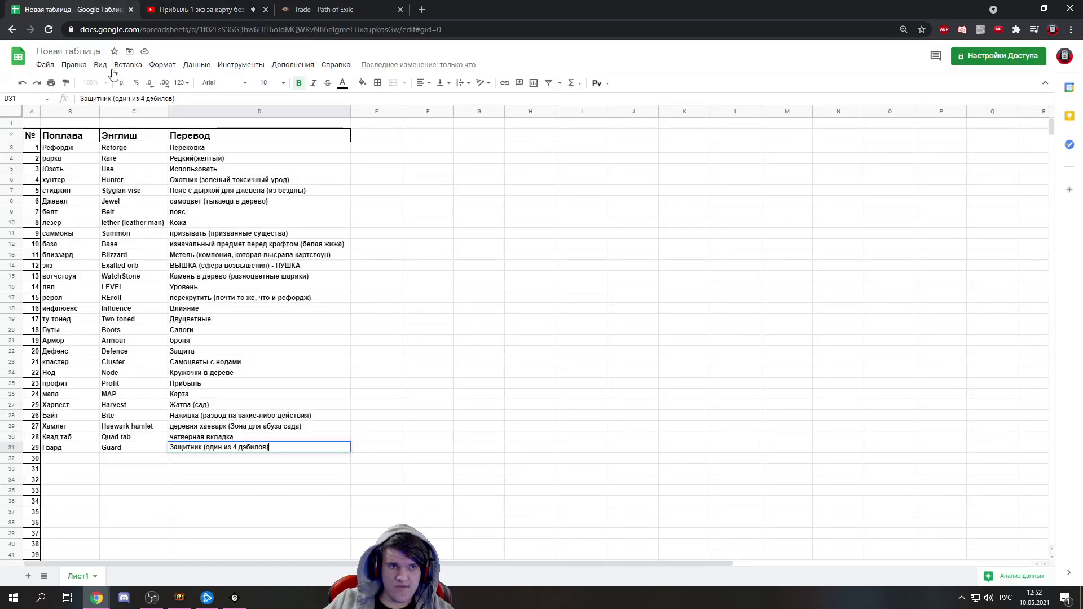
left_click(70, 459)
type("ин")
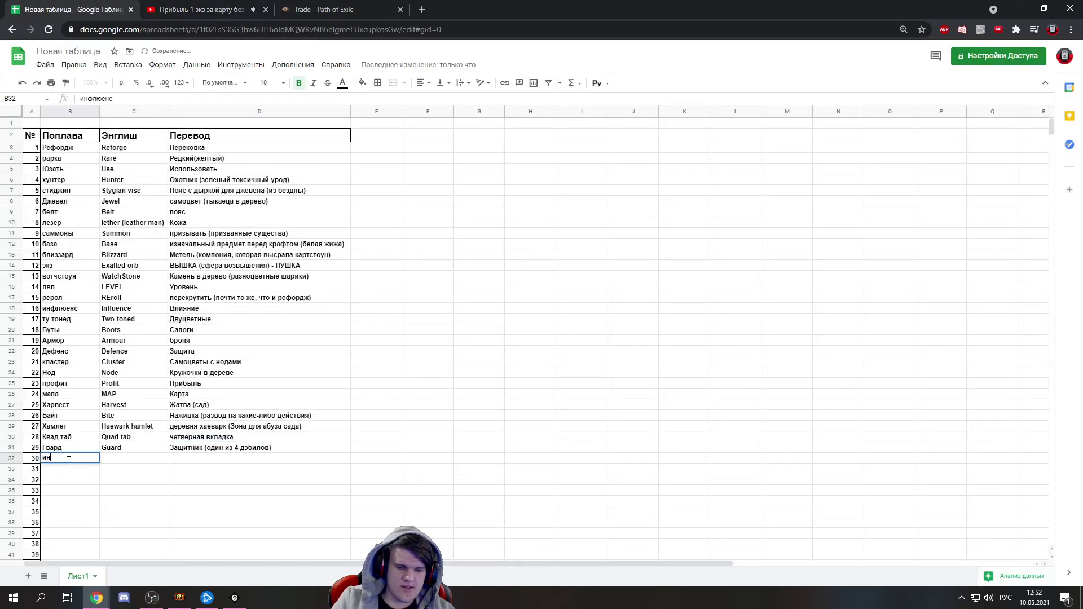
type("вайт")
left_click(114, 461)
type("Invitation")
Enter the translation "Преглашение (обычно от мейвен)" for Invitation in cell D32
left_click(188, 461)
type("g")
key("BackSpace")
key("alt+shift")
type("Преглу")
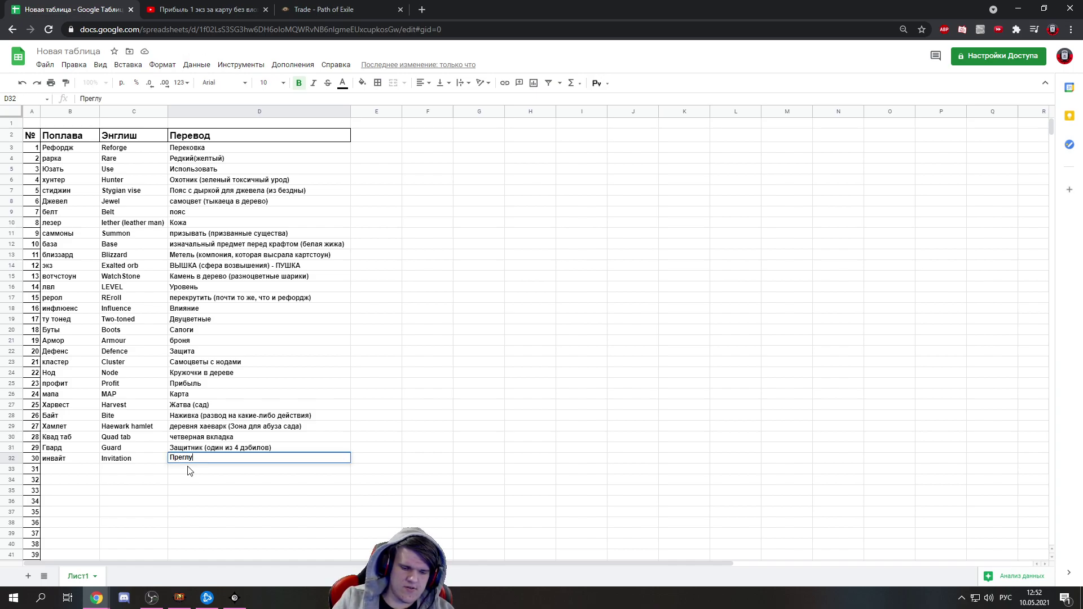
key("BackSpace")
key("BackSpace")
key("BackSpace")
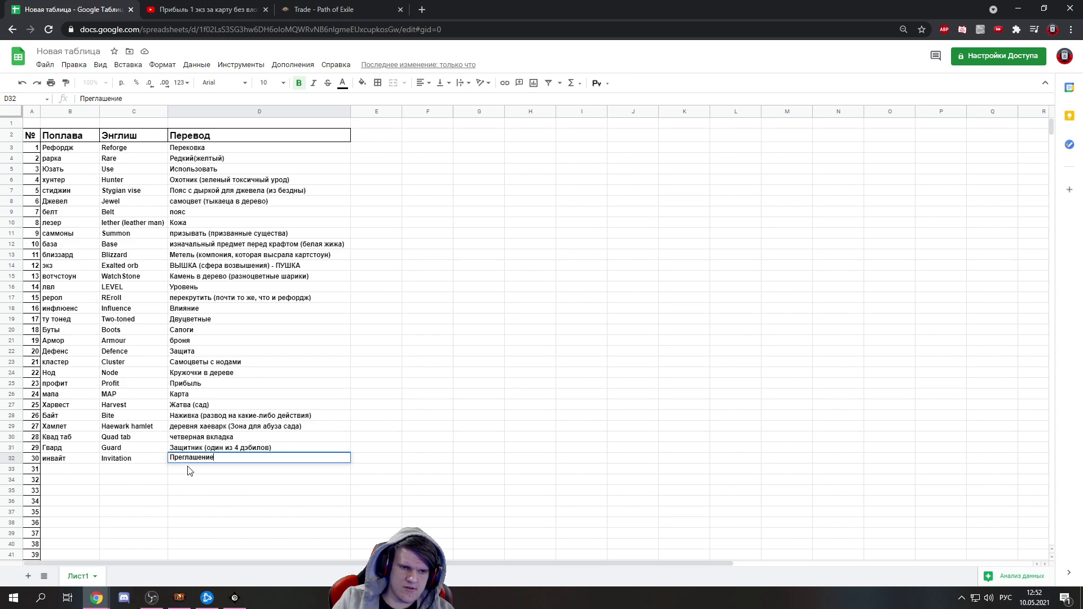
type("ашение (обычно от мей")
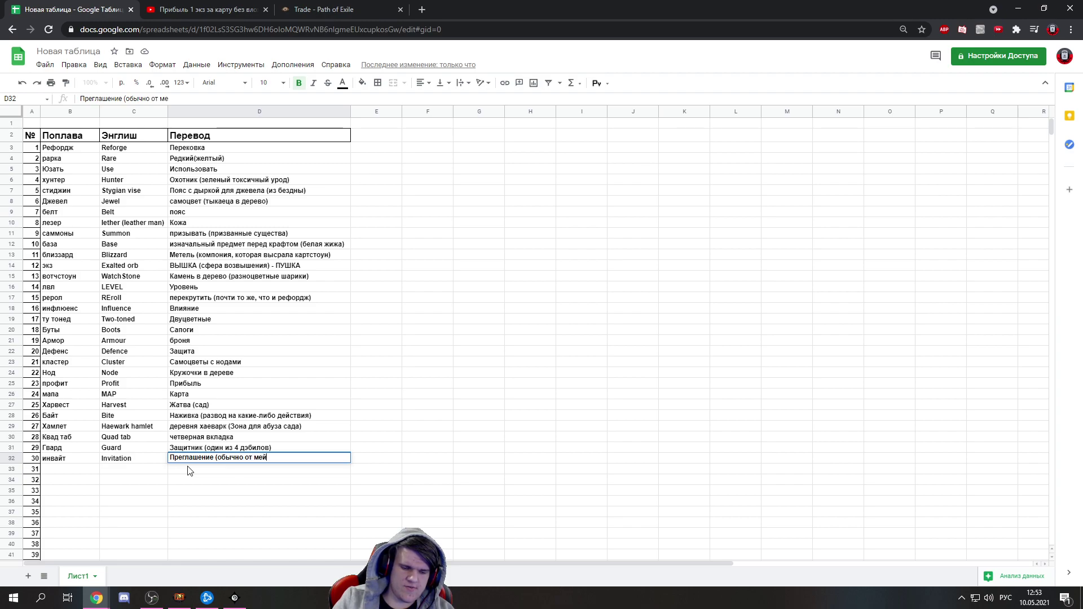
left_click(212, 492)
Examine a Maven's Invitation item in the Path of Exile stash
key("alt+Tab")
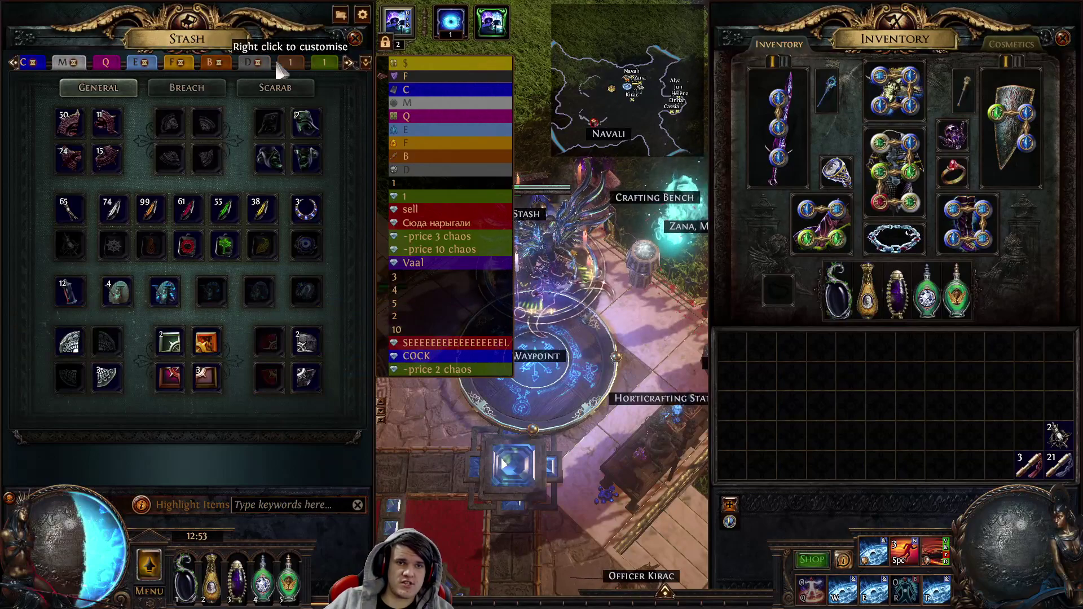
left_click(277, 60)
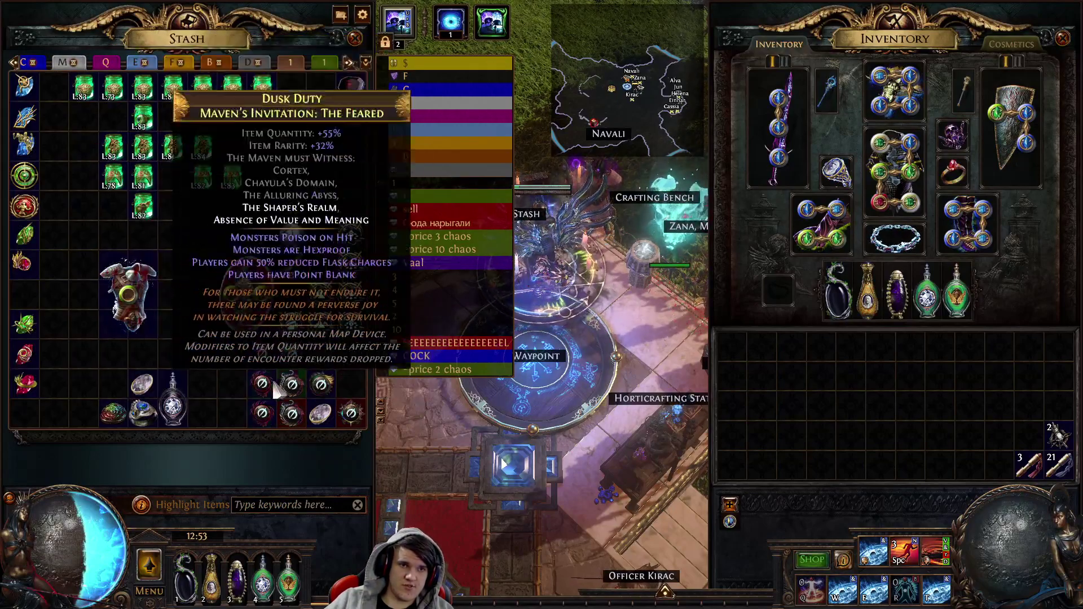
key("alt+Tab")
Resume the video for another term, and enter "Кам" in cell B33 of the spreadsheet
key("ctrl+Tab")
key("space")
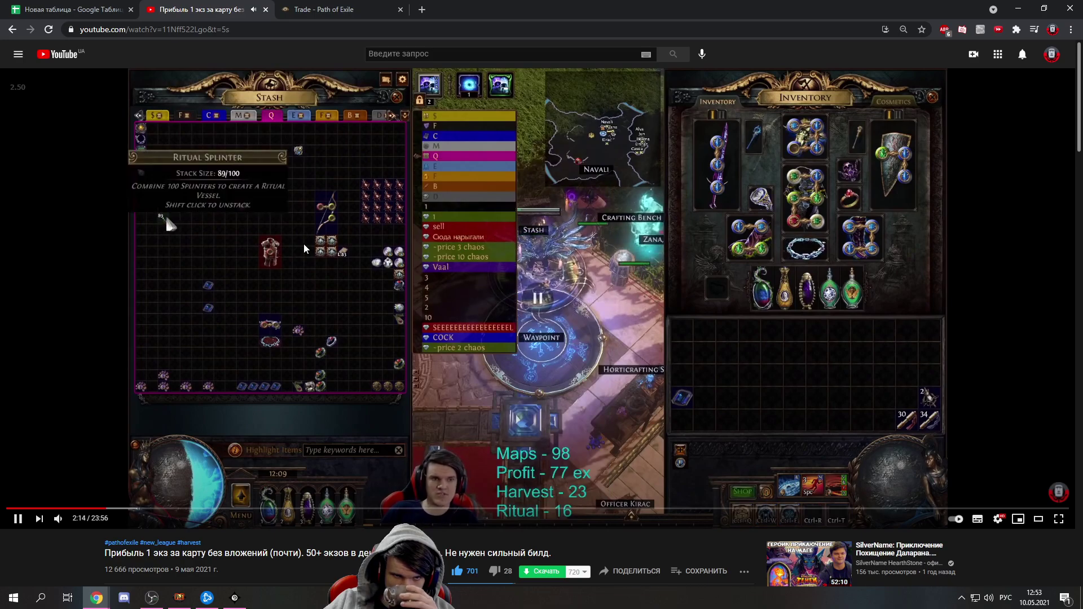
key("ctrl+shift+Tab")
left_click(62, 470)
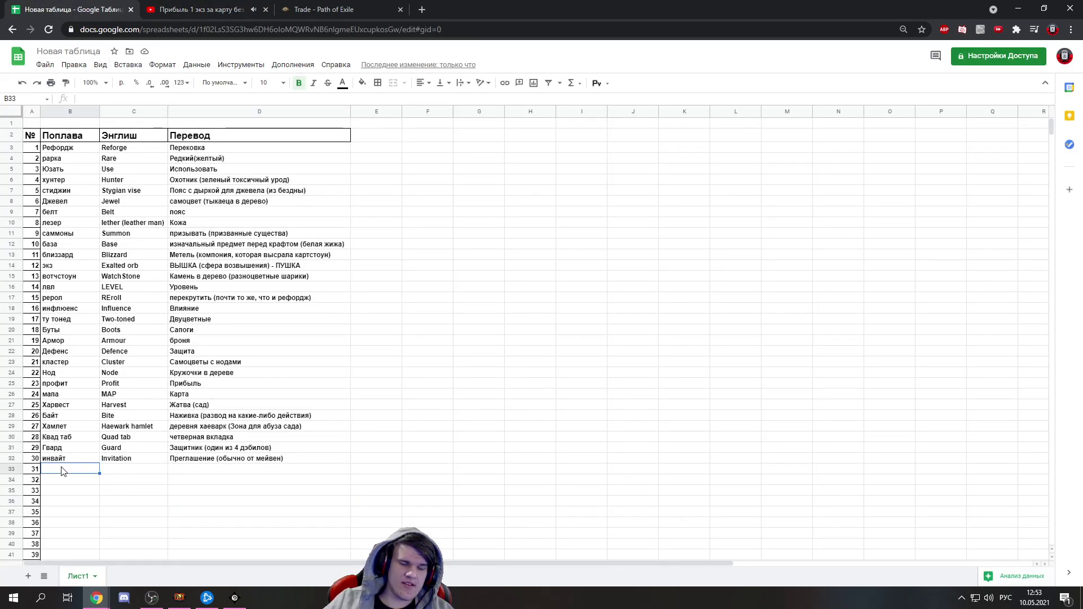
type("Кам")
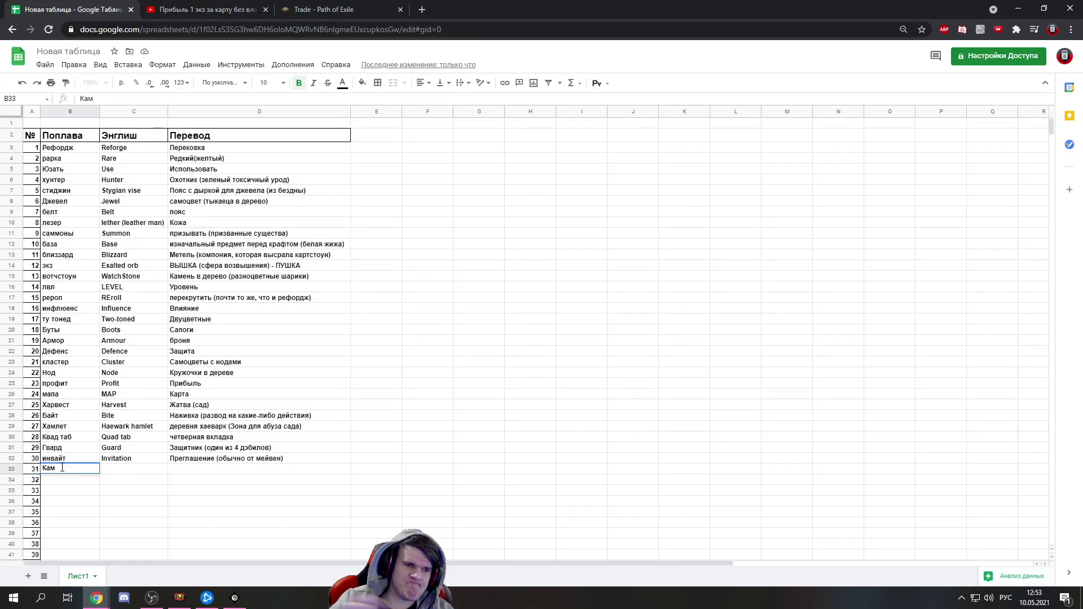
Fill in row 33 with "CUM" as the English term and "Щастье" as the translation
left_click(119, 472)
type("CUM")
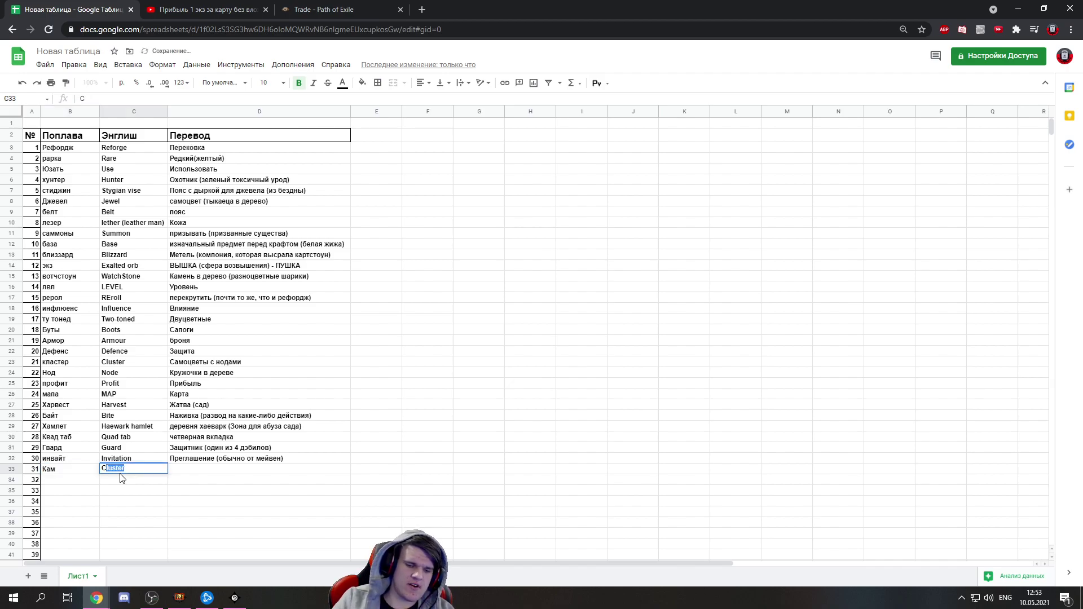
left_click(181, 472)
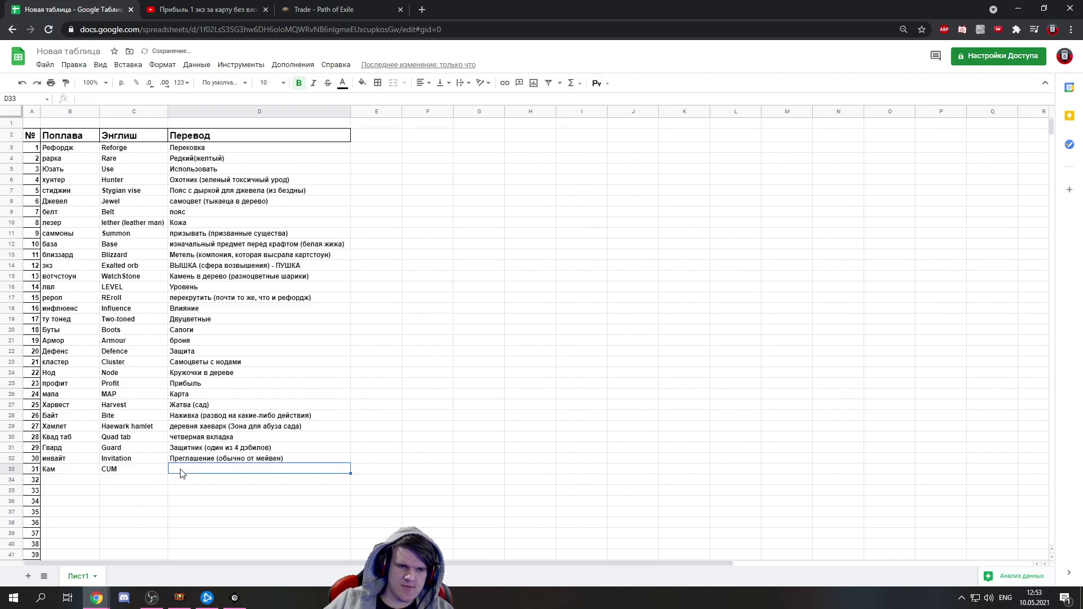
type("А")
type("Щастье")
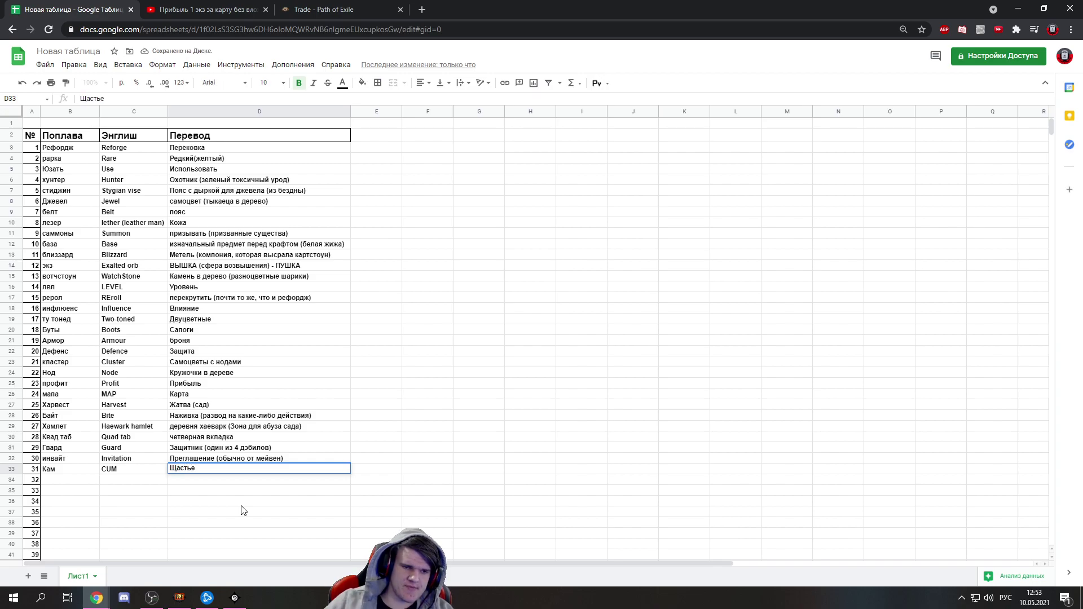
double_click(177, 468)
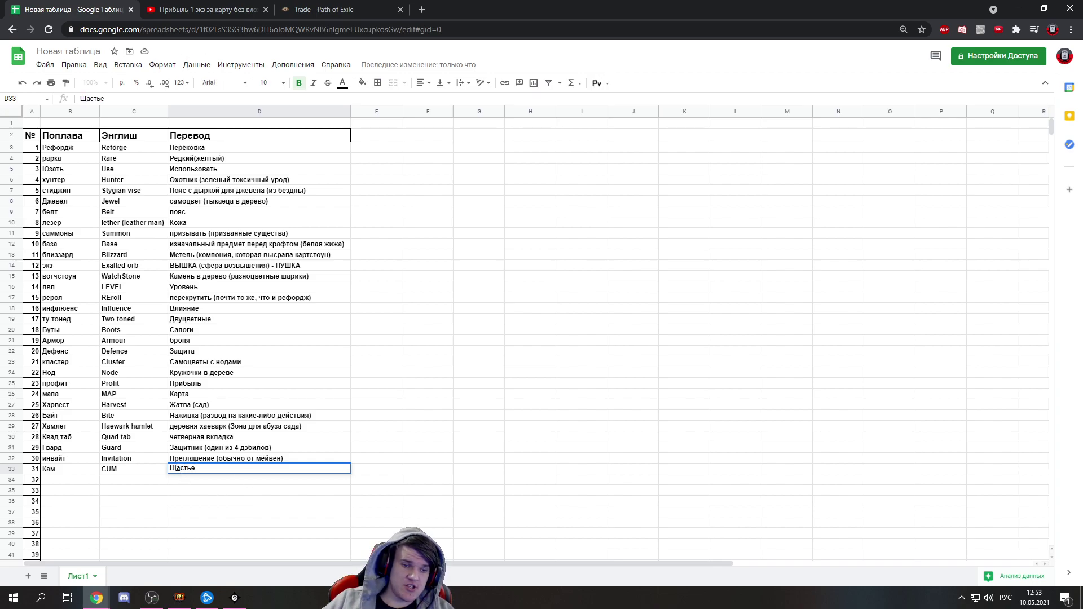
left_click_drag(175, 467, 171, 467)
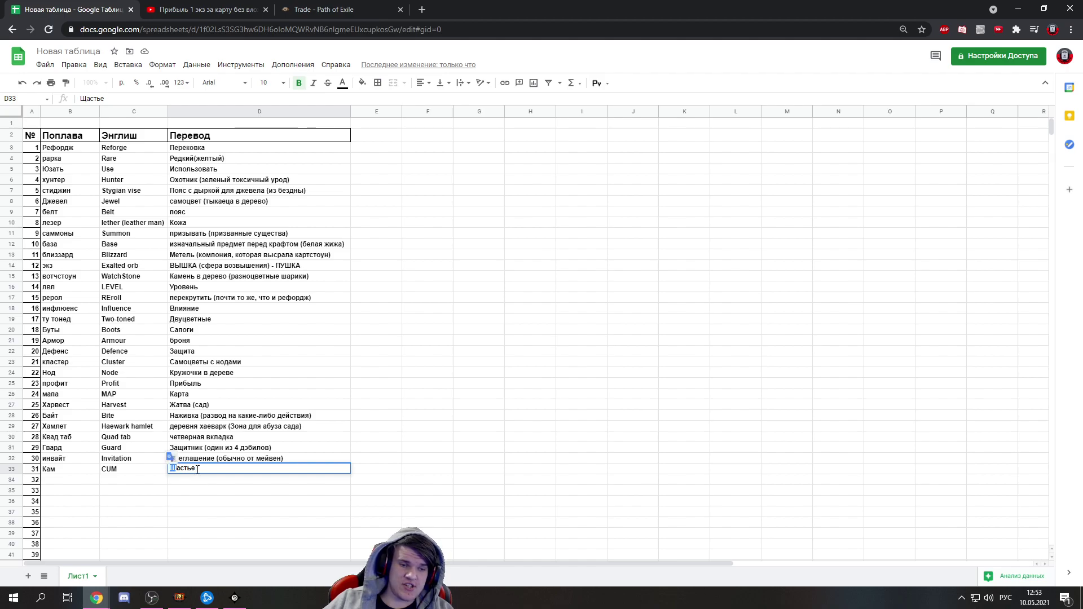
left_click(239, 493)
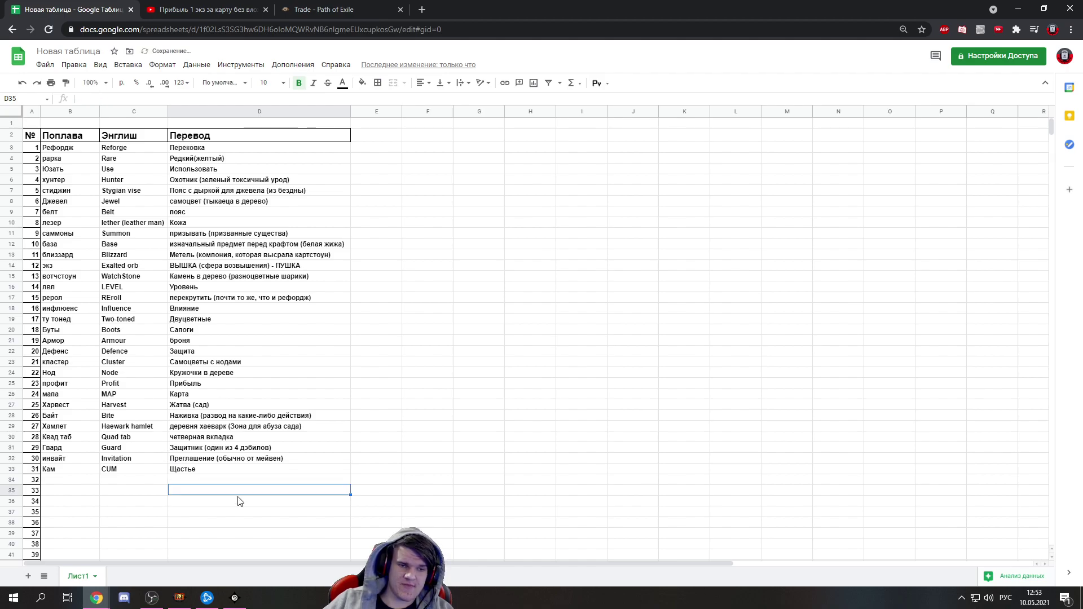
Continue watching the video for the next term, and enter "Хаус" in cell B34 of the spreadsheet
left_click(224, 17)
left_click(350, 279)
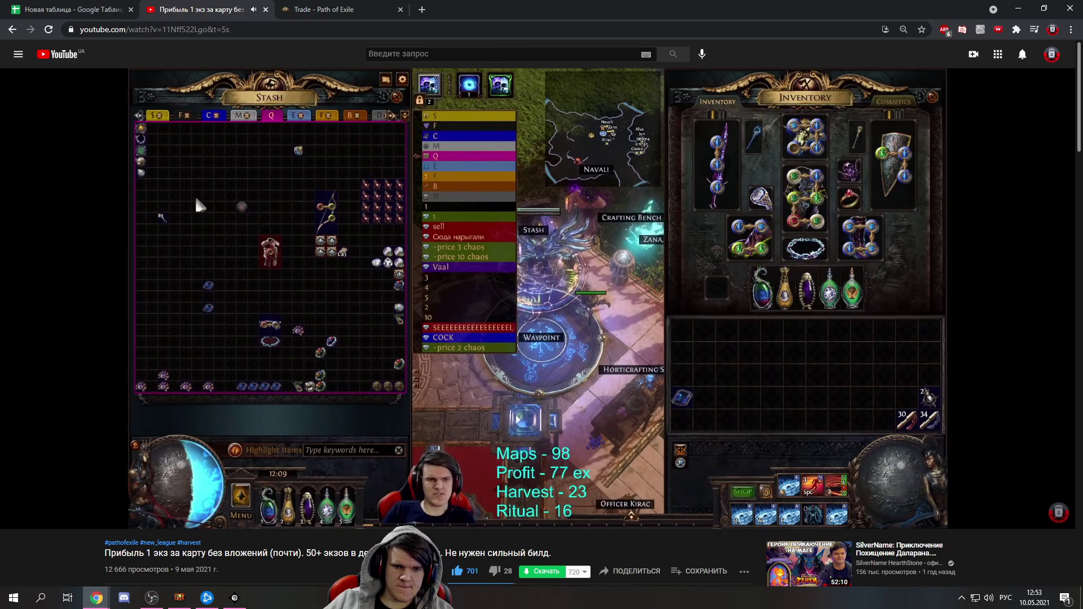
key("ctrl+shift+Tab")
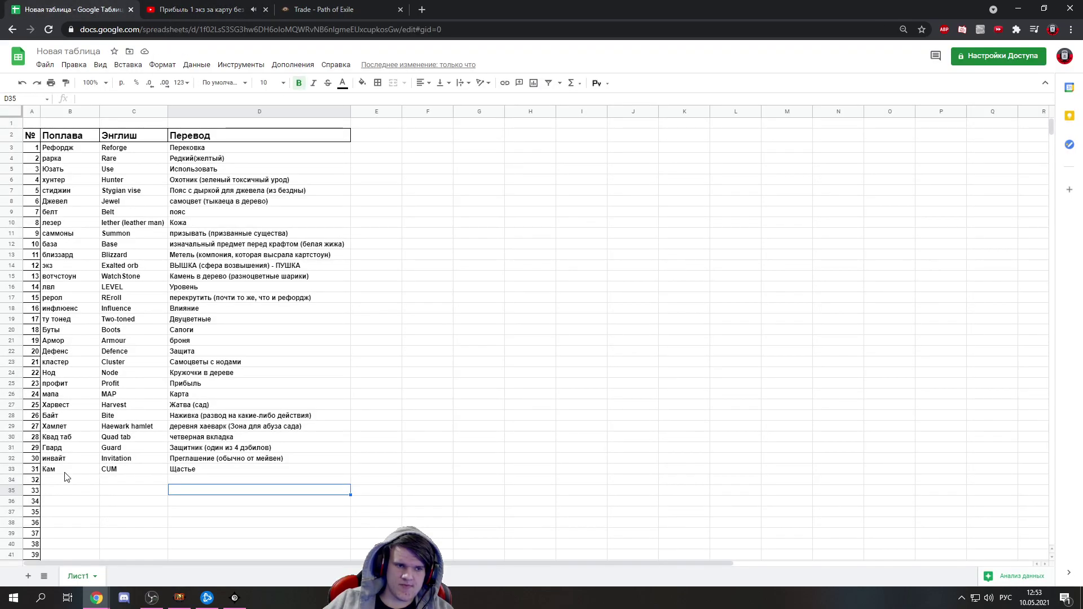
left_click(64, 480)
type("Хаус")
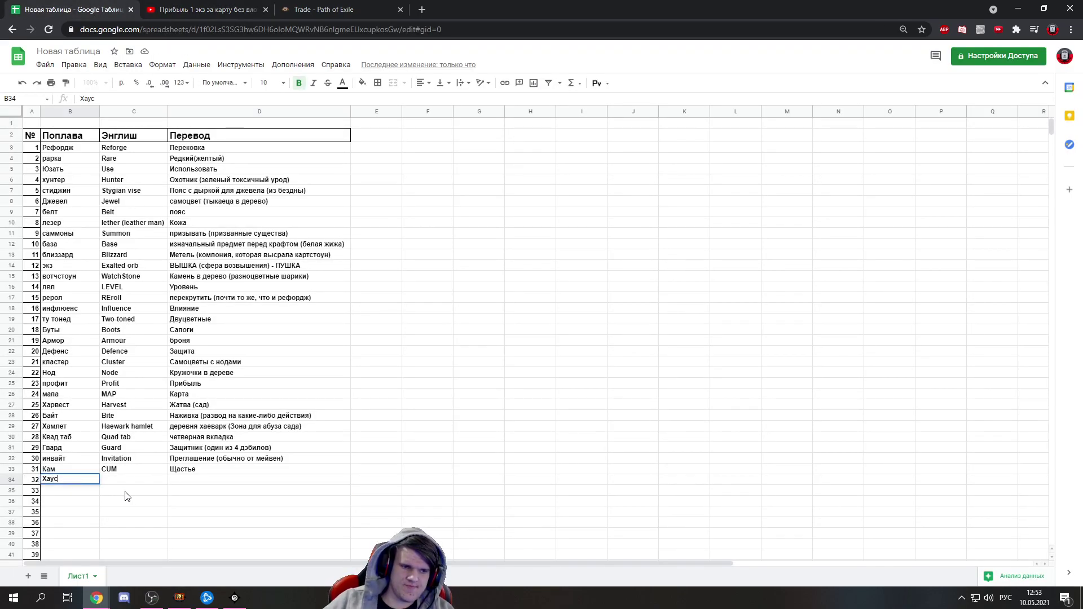
left_click(116, 481)
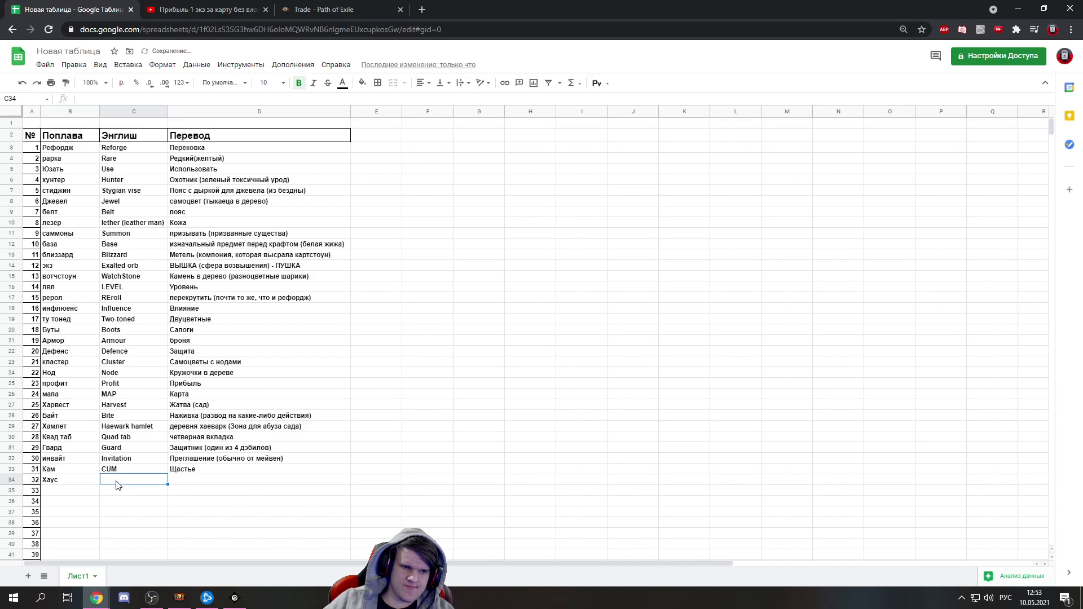
Fill in row 34 with "Chaus" as the English term and "Доктор" as the translation
key("alt+shift")
type("Chaus")
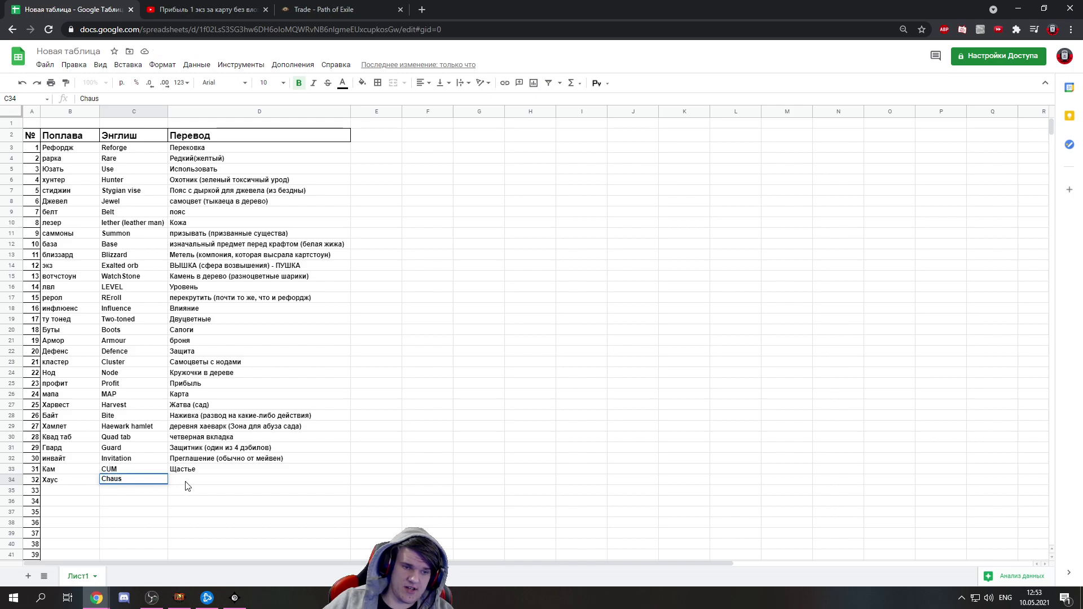
key("Tab")
key("alt+shift")
type("Доктор")
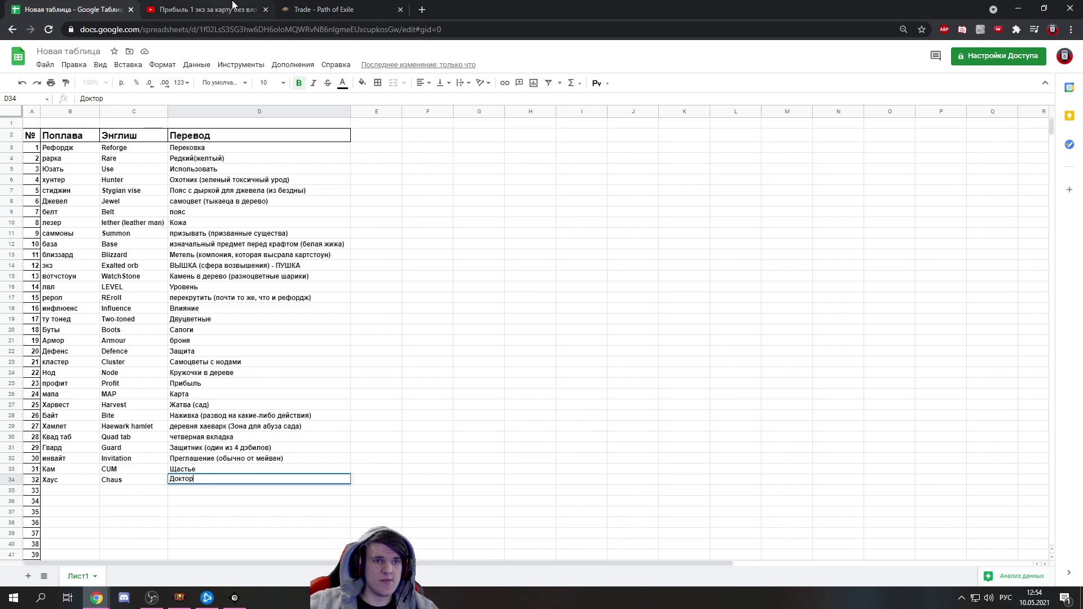
Play more of the video for another term, and enter "каренси" in cell B35 of the spreadsheet
left_click(203, 10)
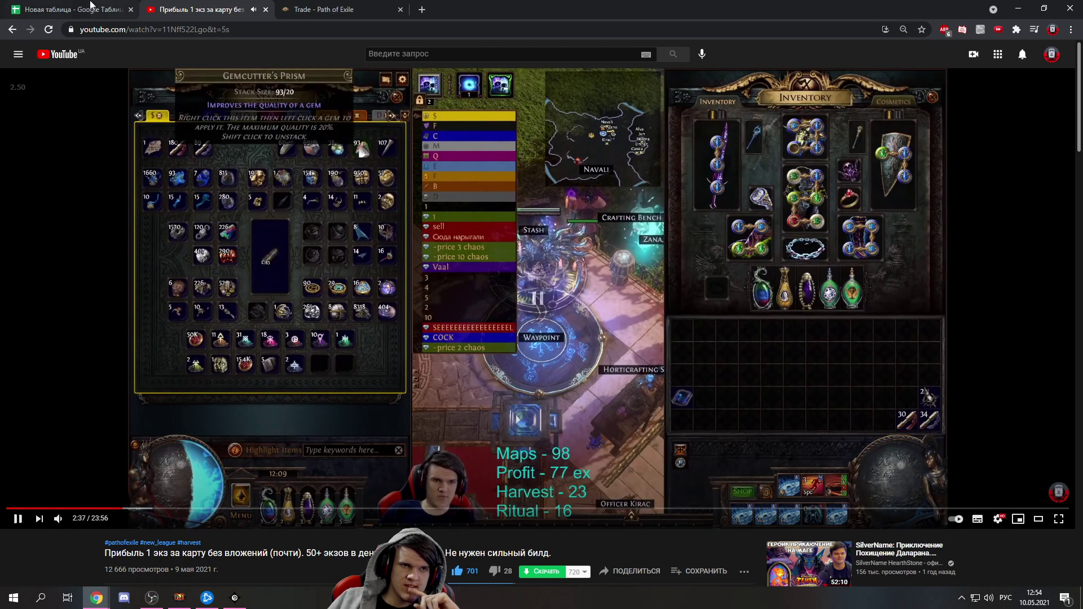
key("ctrl+shift+Tab")
left_click(62, 492)
type("к")
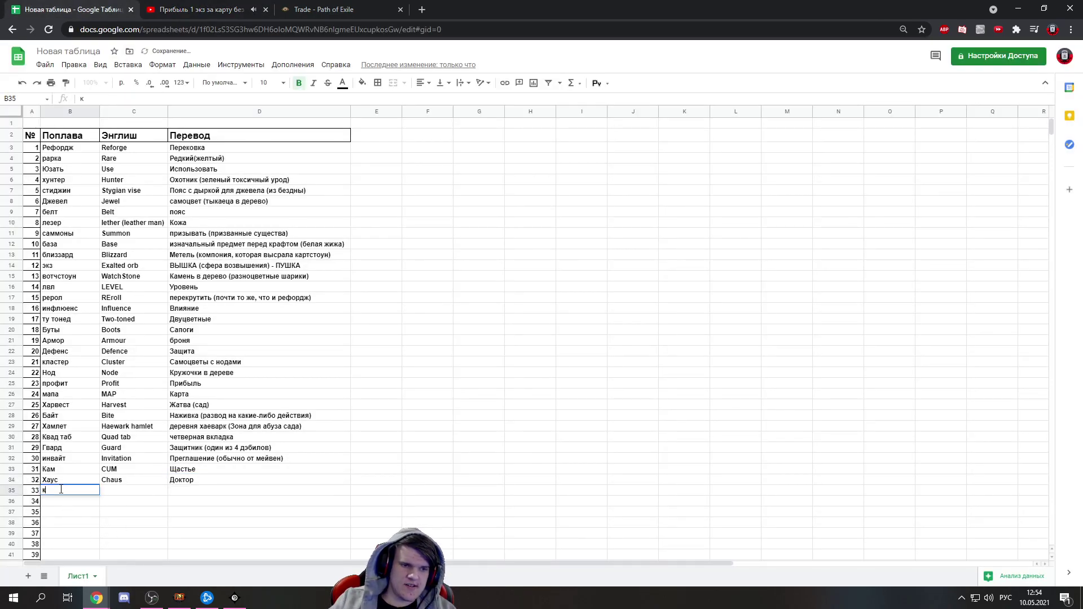
type("аренси")
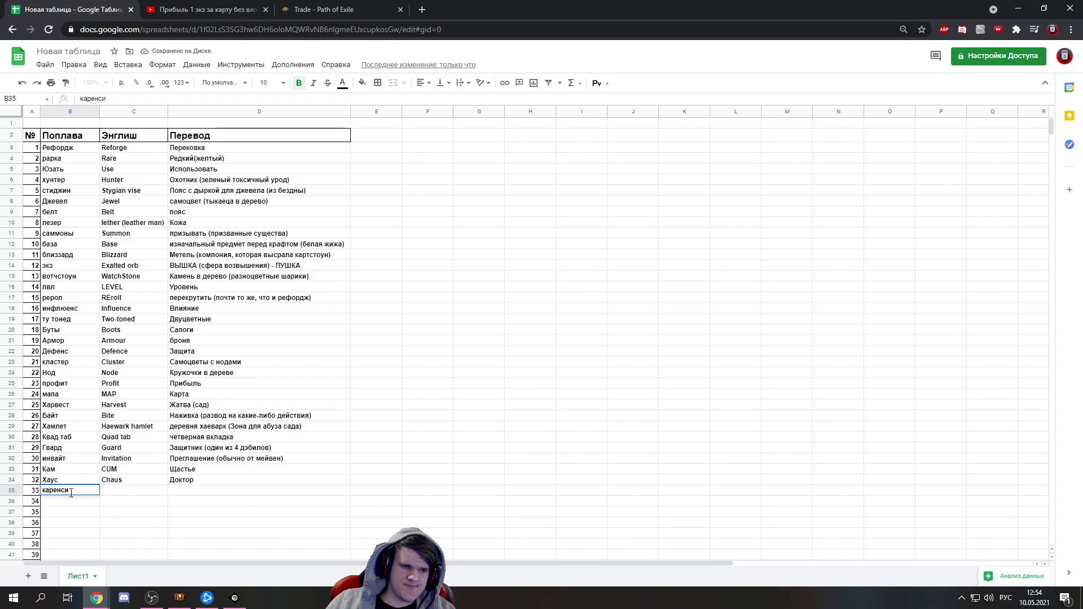
Fill in row 35 with "Currency" as the English term and "валюта" as the translation
left_click(121, 490)
key("alt+shift")
type("Currency")
left_click(194, 495)
key("alt+shift")
type("валюта")
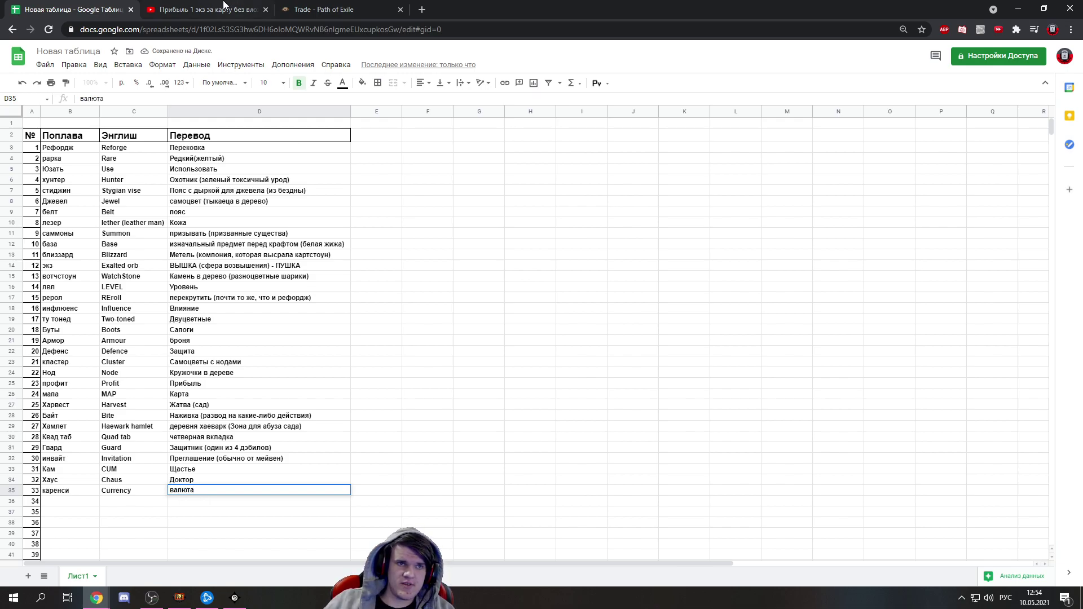
Watch the video for the next slang term, and enter "шард" in cell B36 of the spreadsheet
left_click(228, 9)
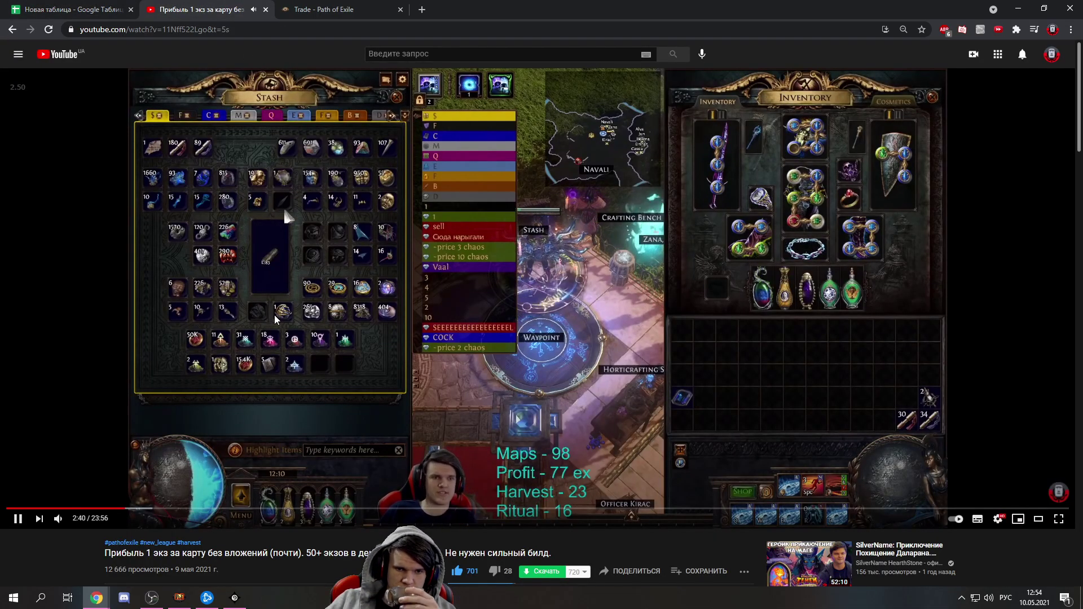
left_click(73, 9)
scroll(157, 115, "down", 3)
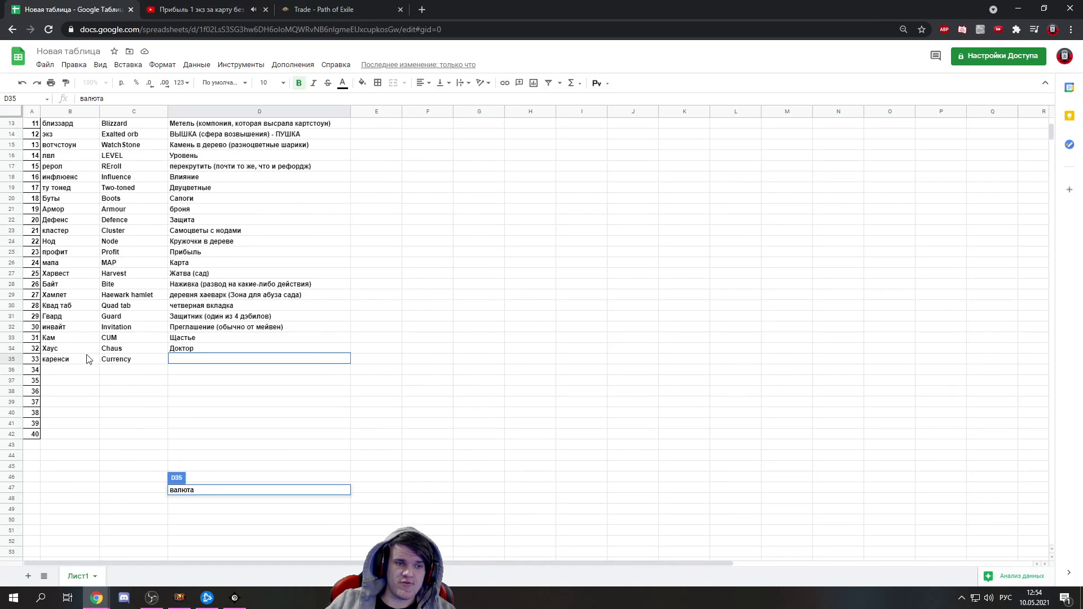
left_click(62, 373)
type("ша")
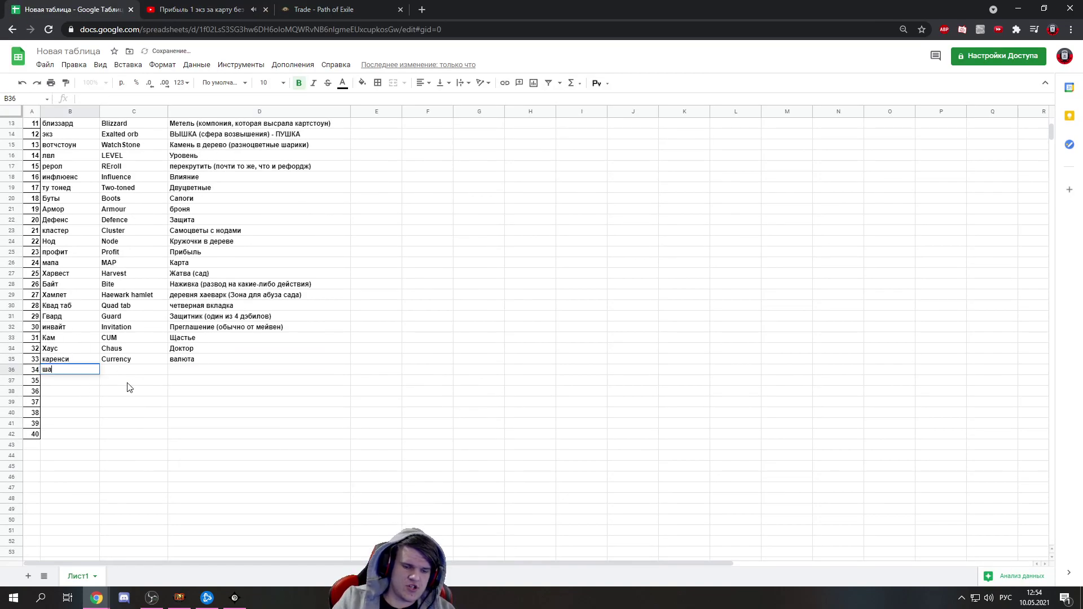
type("рд")
Fill in row 36 with "Shard" as the English term and "Кусок (осколок)" as the translation
left_click(126, 369)
key("alt+shift")
type("Shard")
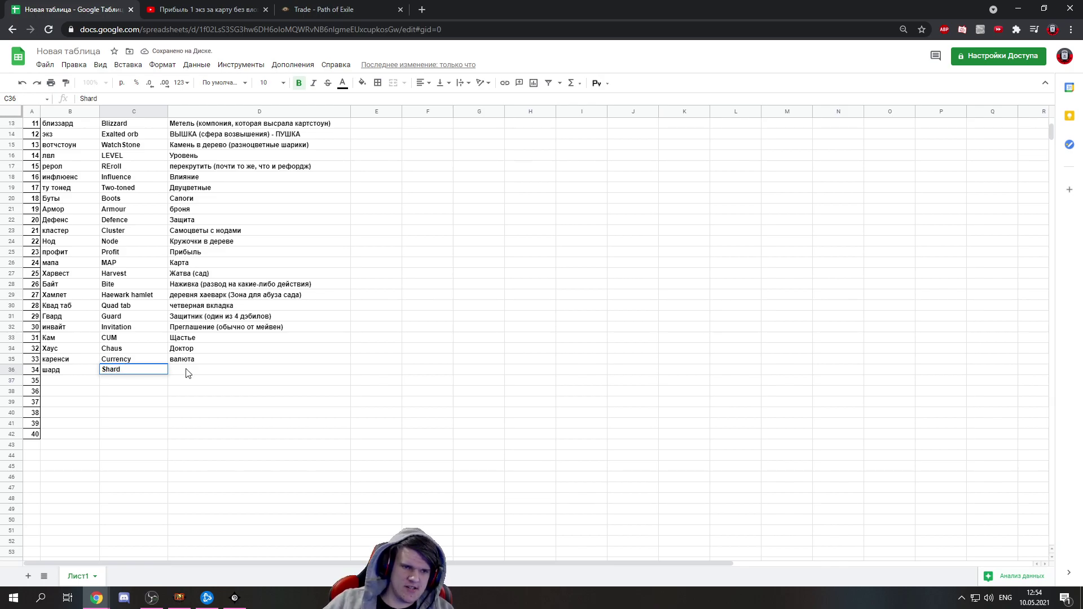
left_click(188, 370)
type("Кусок (осколок")
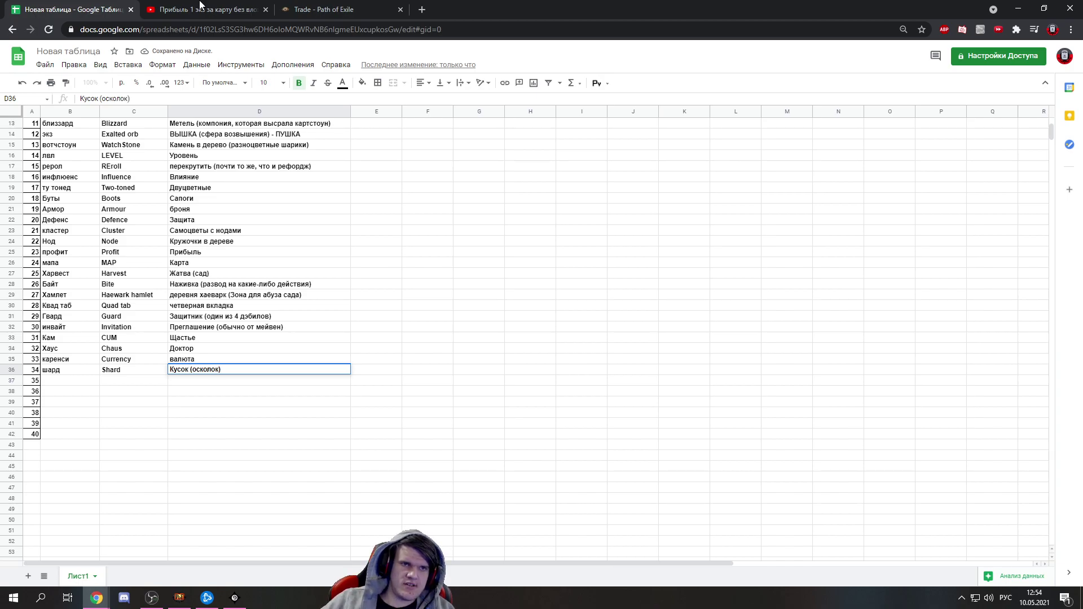
Resume the video for another term, and enter "Дивай" in cell B37 of the spreadsheet
left_click(201, 5)
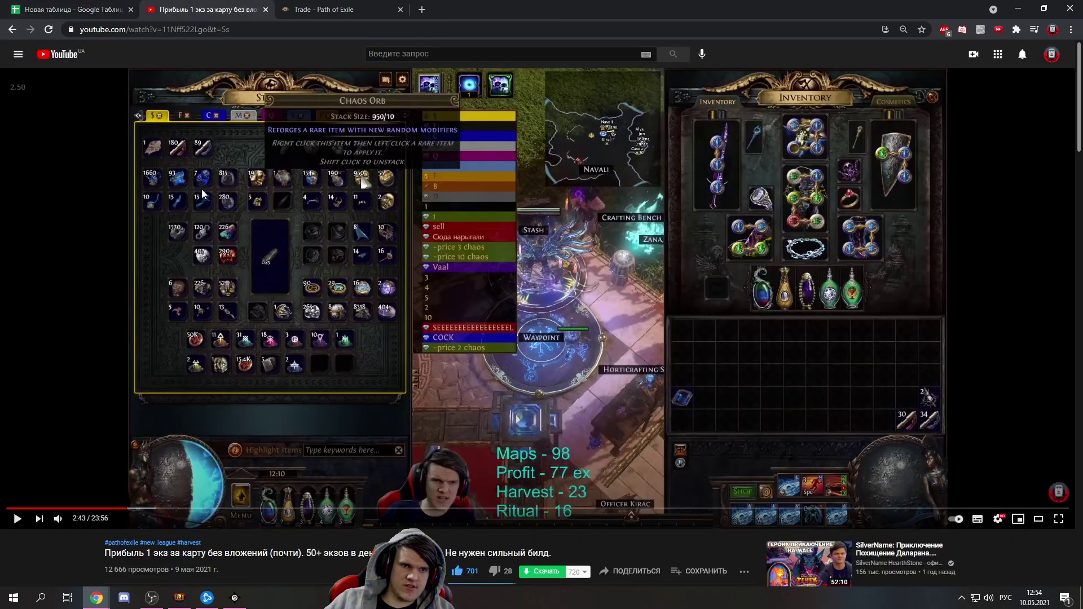
left_click(266, 202)
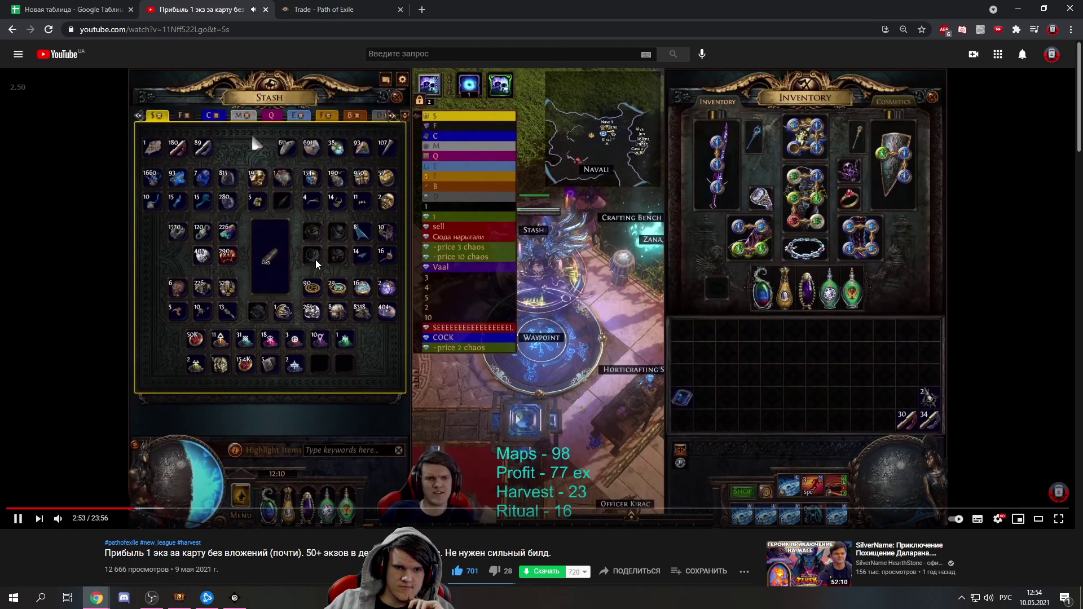
left_click(66, 10)
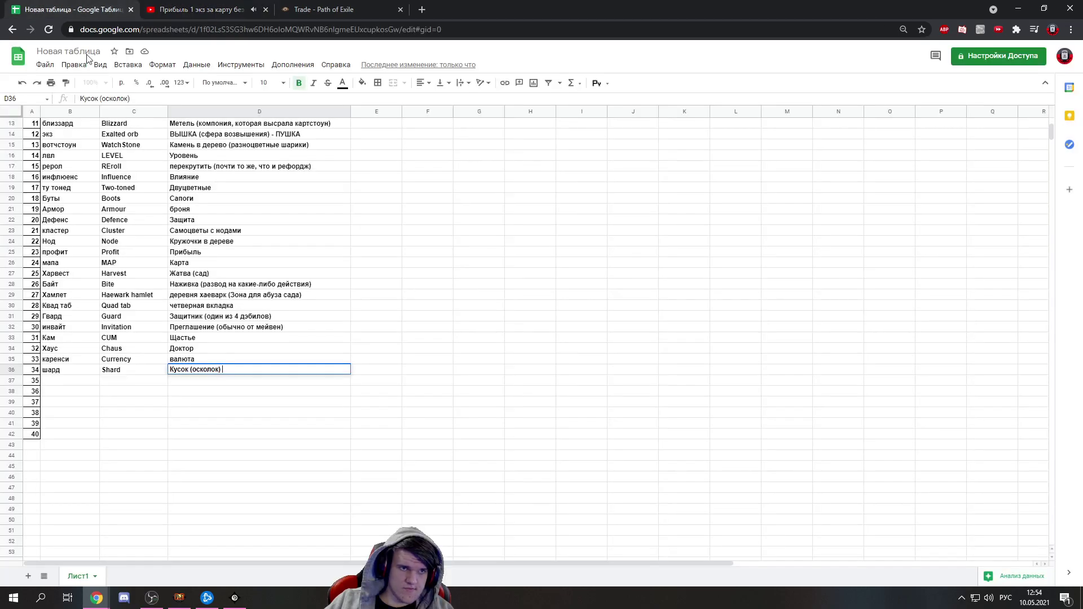
left_click(70, 379)
key("alt+shift")
type("D")
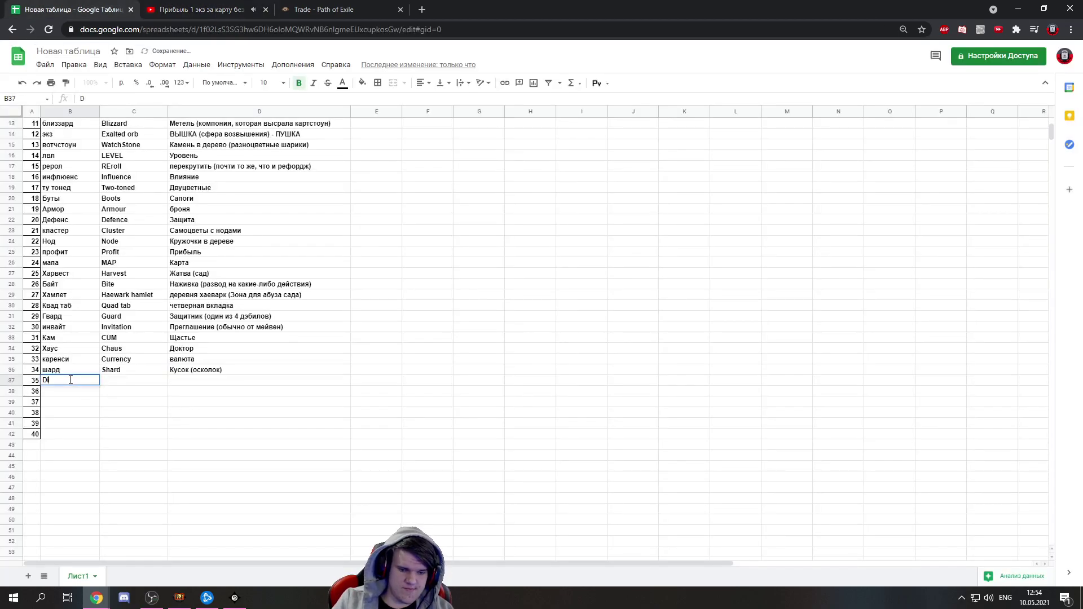
type("ivine")
left_click_drag(71, 380, 35, 384)
key("alt+shift")
type("Дивай")
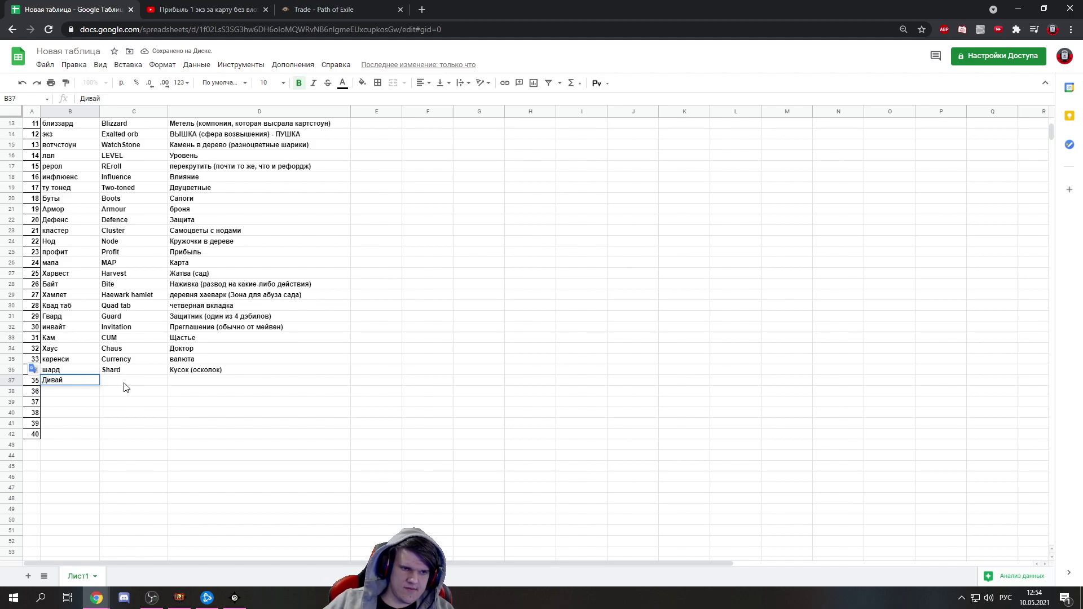
Fill in row 37 with "Divine" as the English term and "Сфера для переролла характеристик предмета" as the translation
left_click(125, 383)
type("Divi")
left_click(185, 381)
key("alt+shift")
type("Сфера для переролла са")
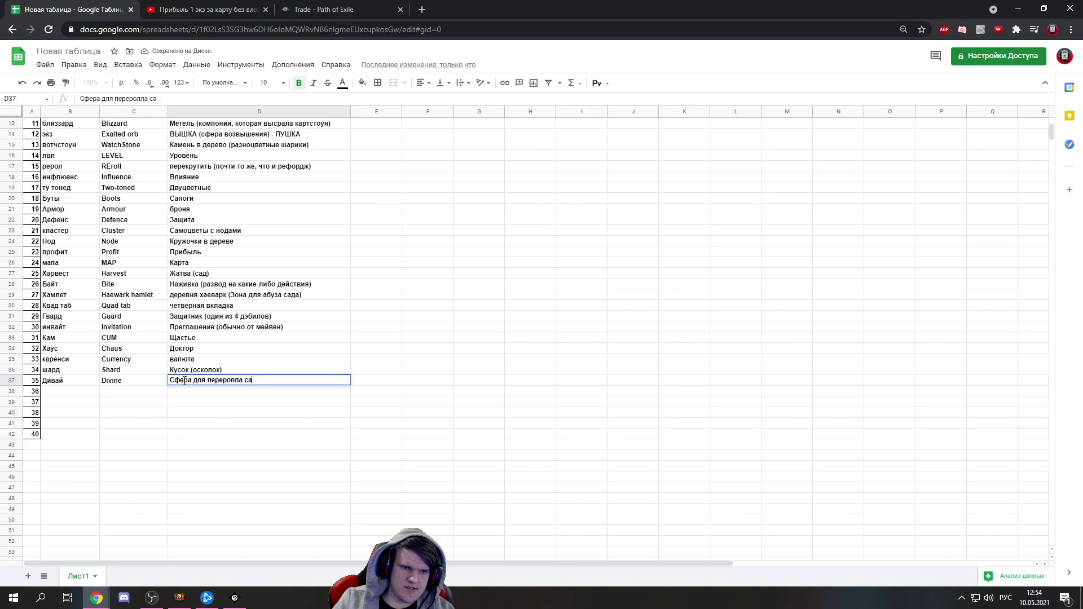
key("BackSpace")
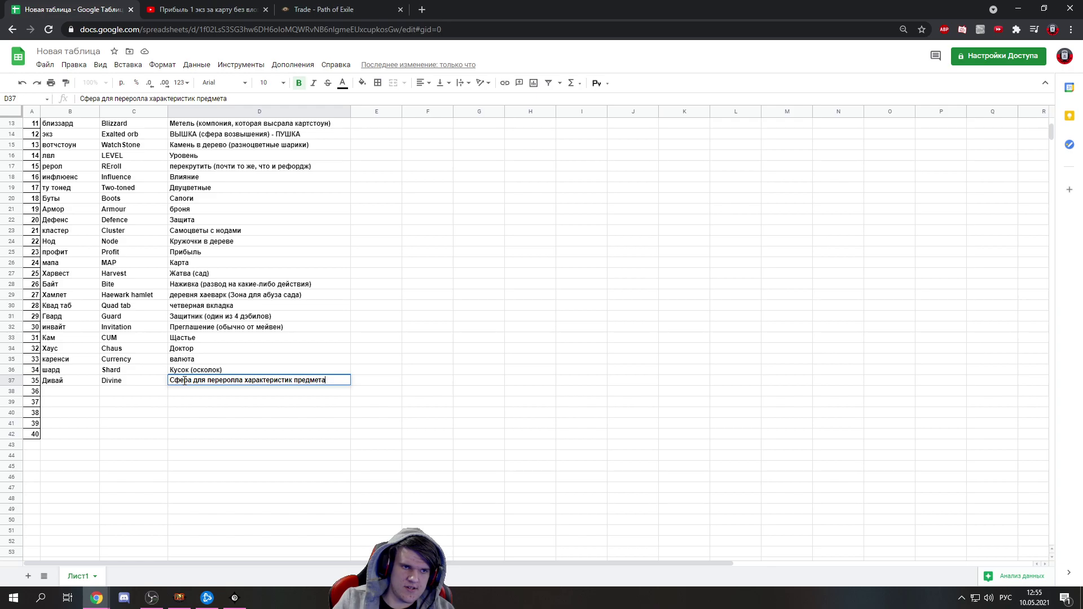
left_click(59, 169)
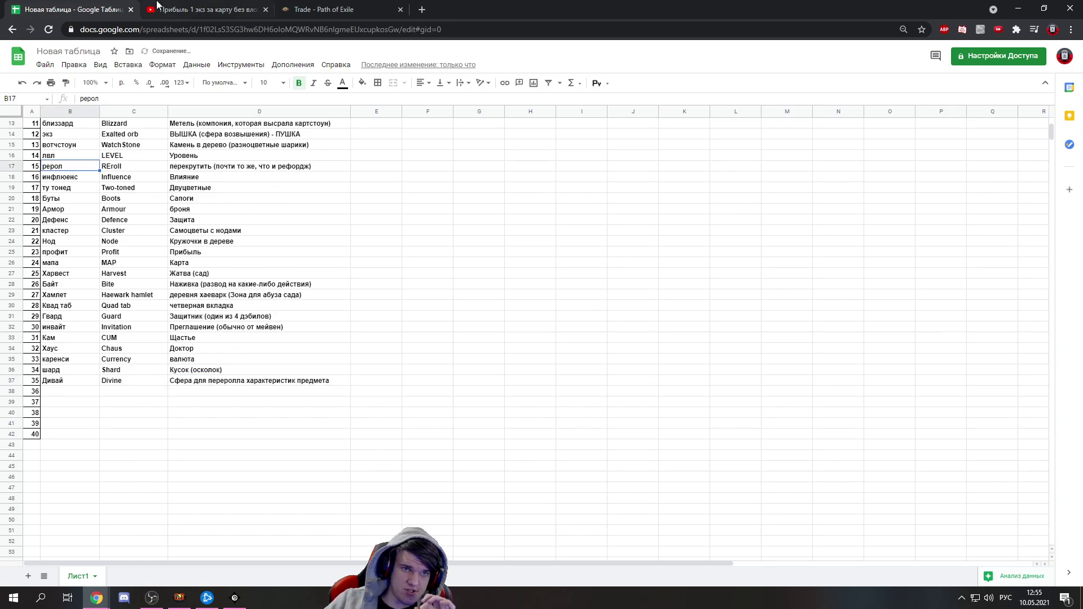
Continue watching the Atlas section of the video, and enter "Трибьют" in cell B38 of the spreadsheet
left_click(158, 7)
left_click(475, 251)
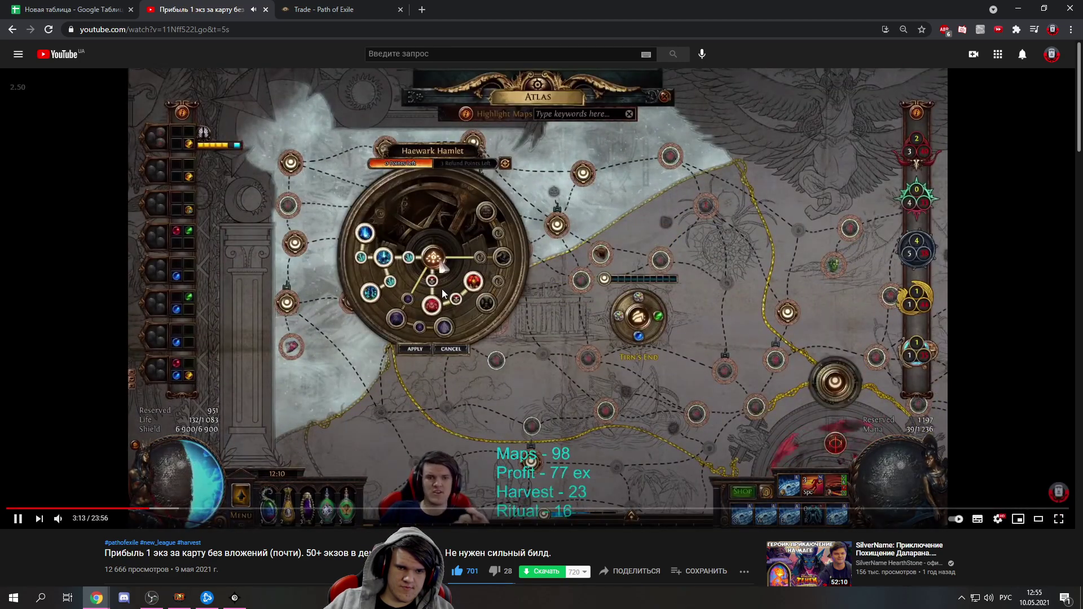
left_click(425, 295)
left_click(427, 293)
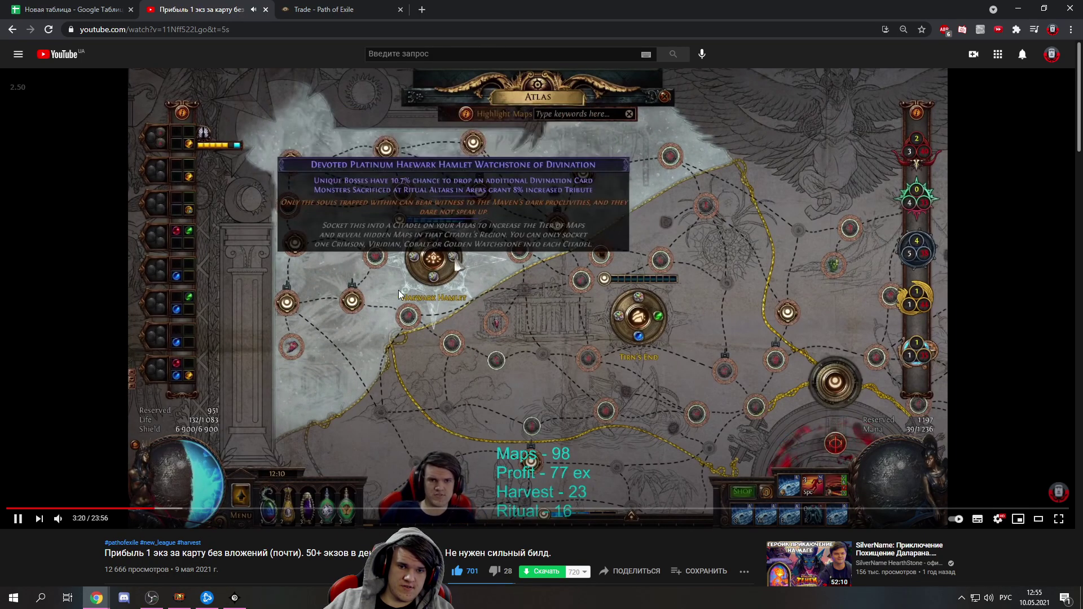
left_click(316, 303)
left_click(31, 11)
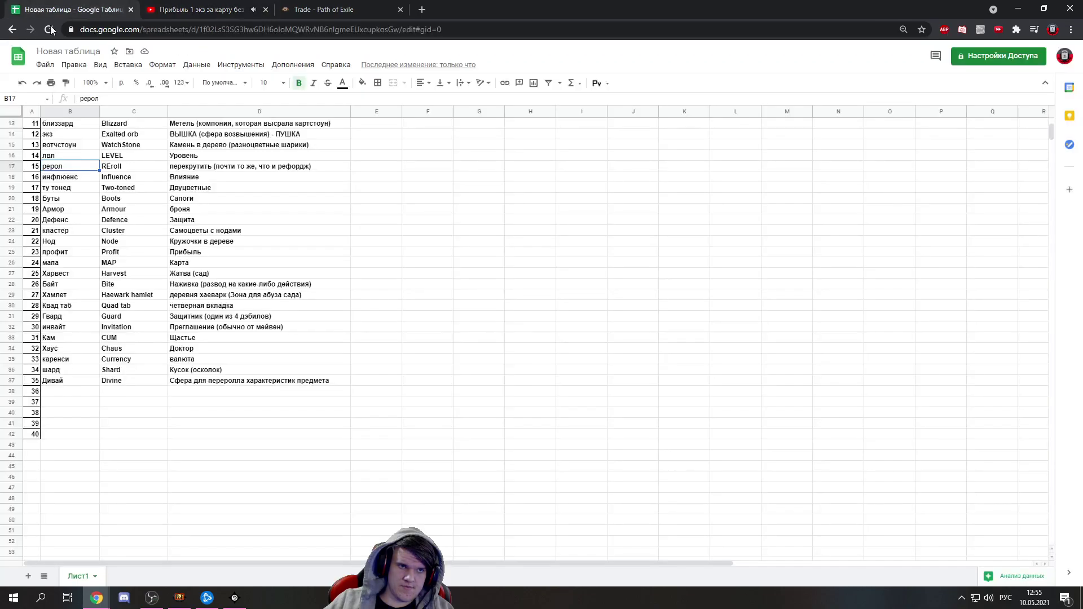
left_click(57, 394)
type("Трибьют")
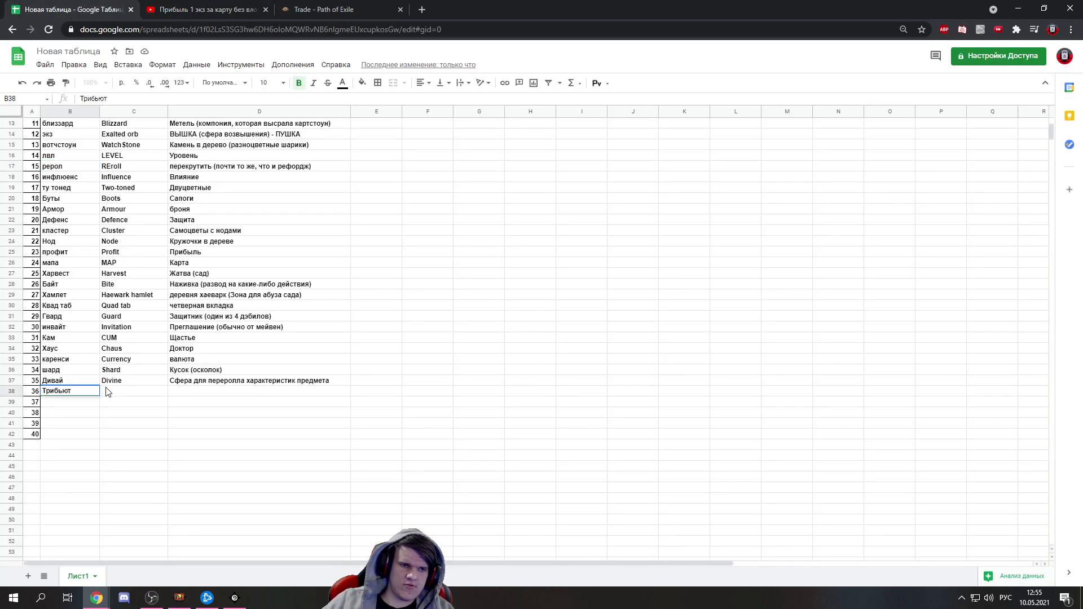
Fill in row 38 with "Tribute" as the English term and "(жижа для покупки штук в ритуале)" as the translation
left_click(109, 393)
type("Tribute")
left_click(193, 393)
type("(жи")
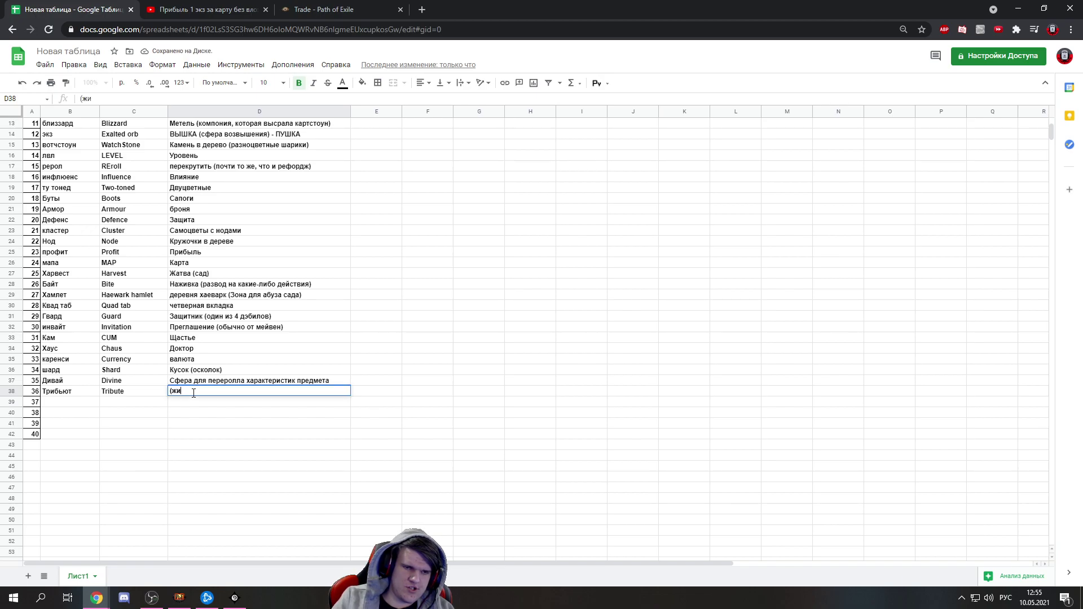
type("жа для покупки штук в ритуале")
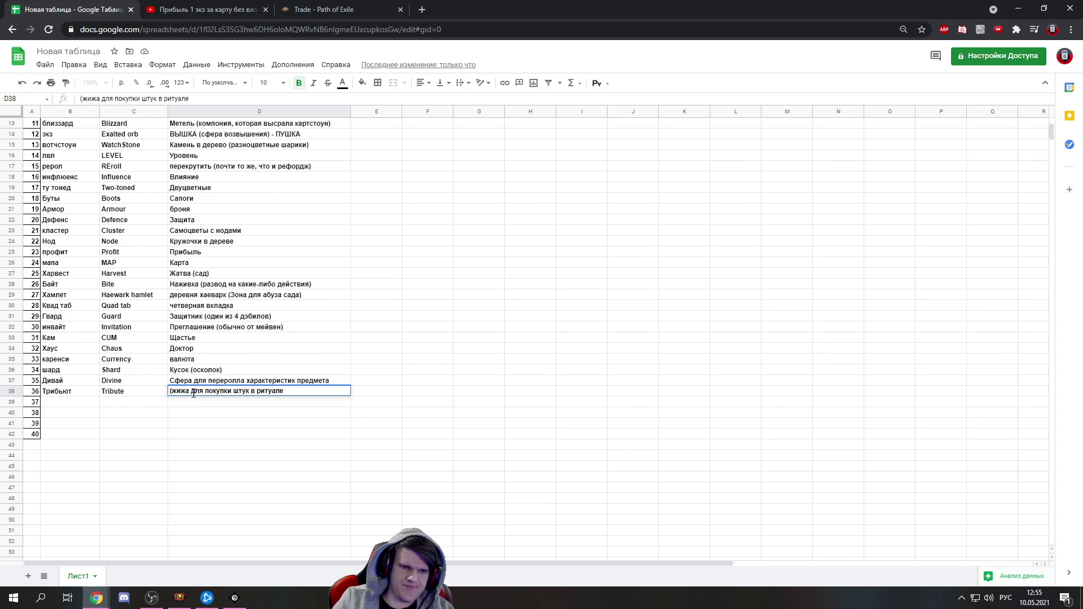
key("Return")
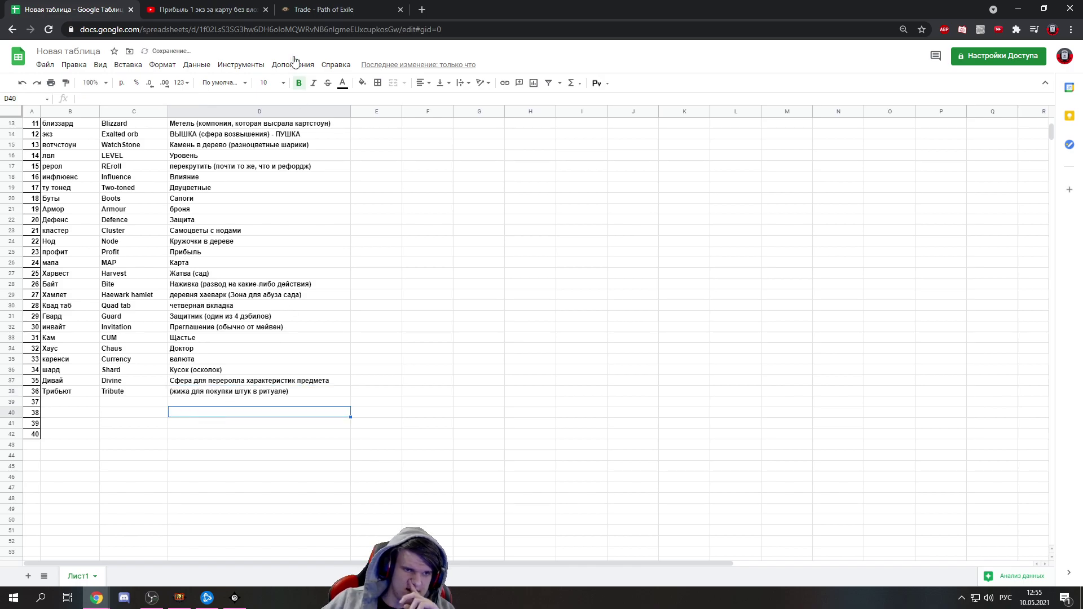
Watch the Atlas section of the video for another term, switching the playback speed between 2.50 and 3.00
key("ctrl+shift+Tab")
key("ctrl+shift+Tab")
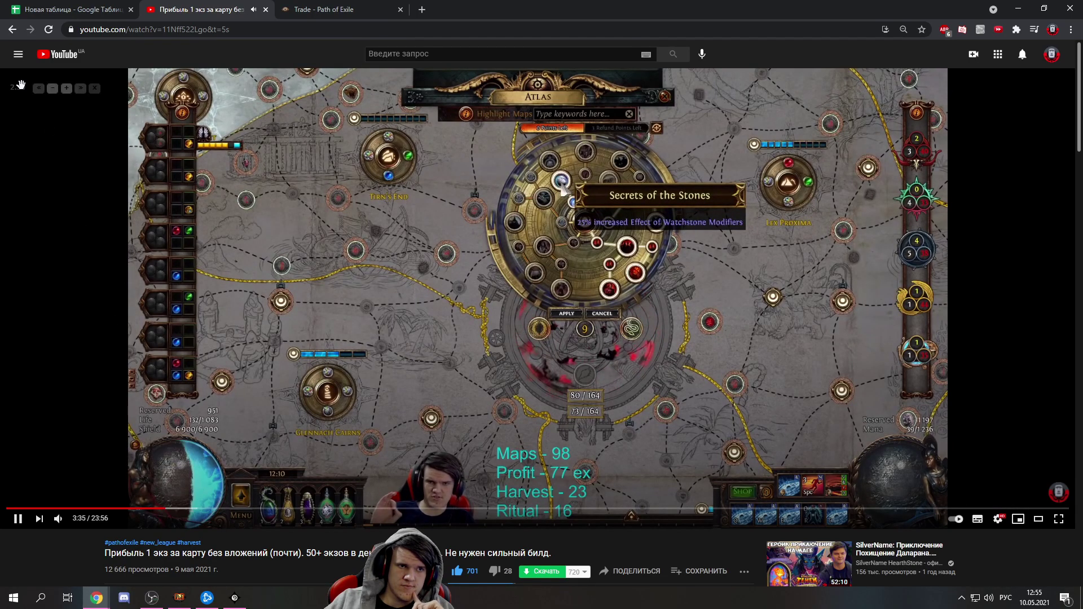
left_click(67, 88)
left_click(67, 89)
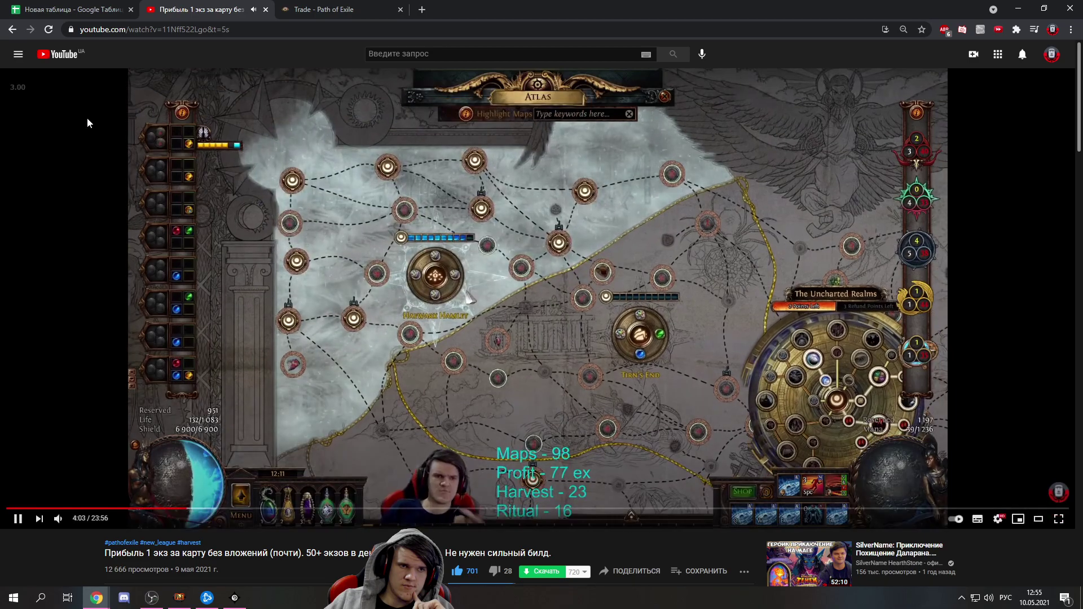
left_click(53, 90)
left_click(53, 89)
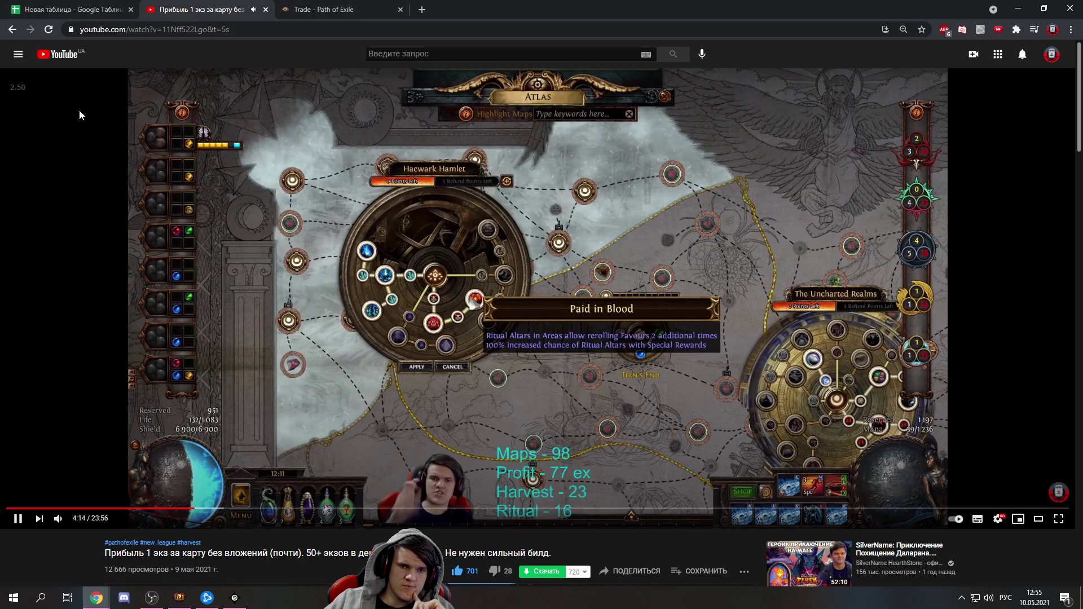
mouse_move(21, 83)
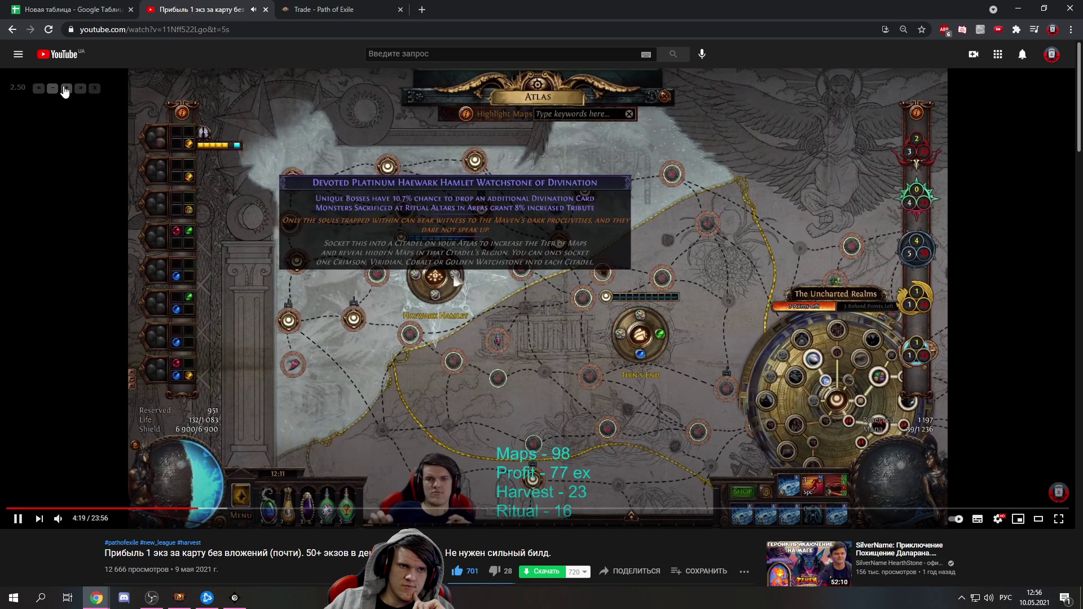
left_click(66, 88)
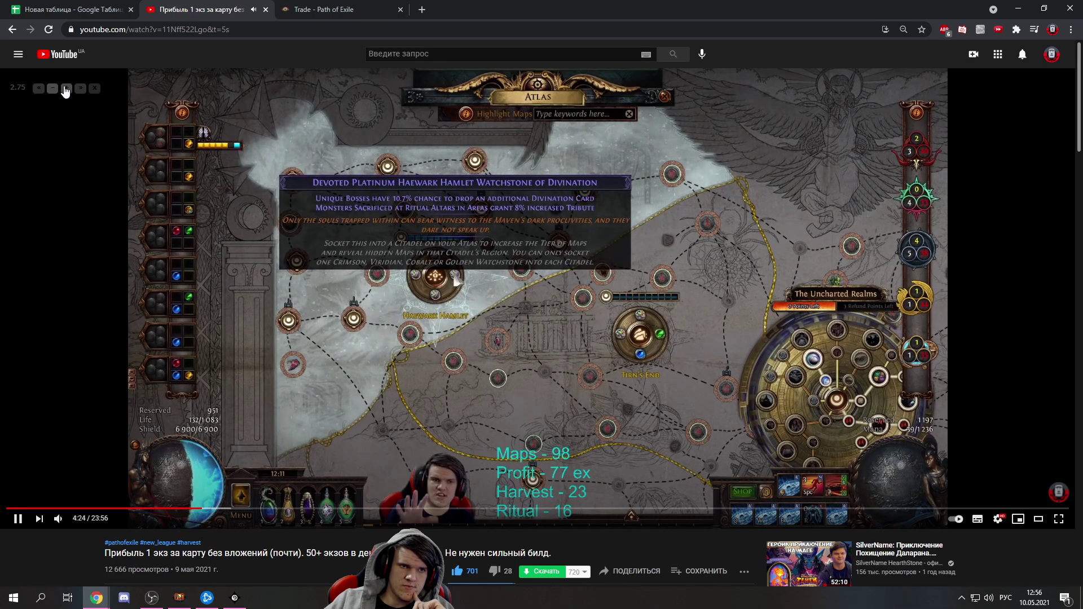
left_click(66, 88)
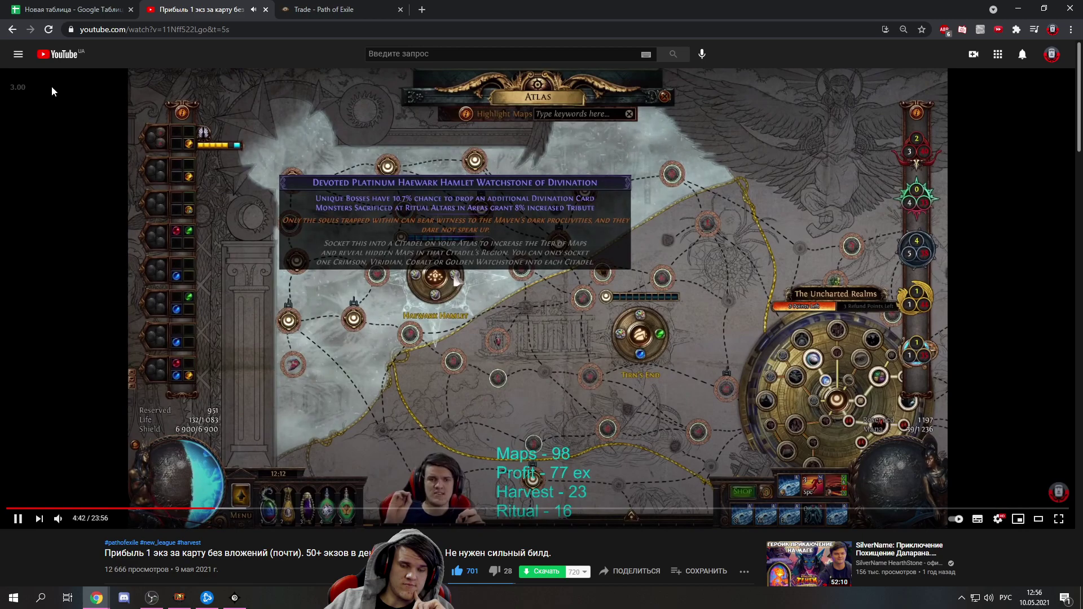
Slow the video playback to 1.75, watch the trade-site section for a new term, and return to the spreadsheet
left_click(33, 85)
left_click(110, 104)
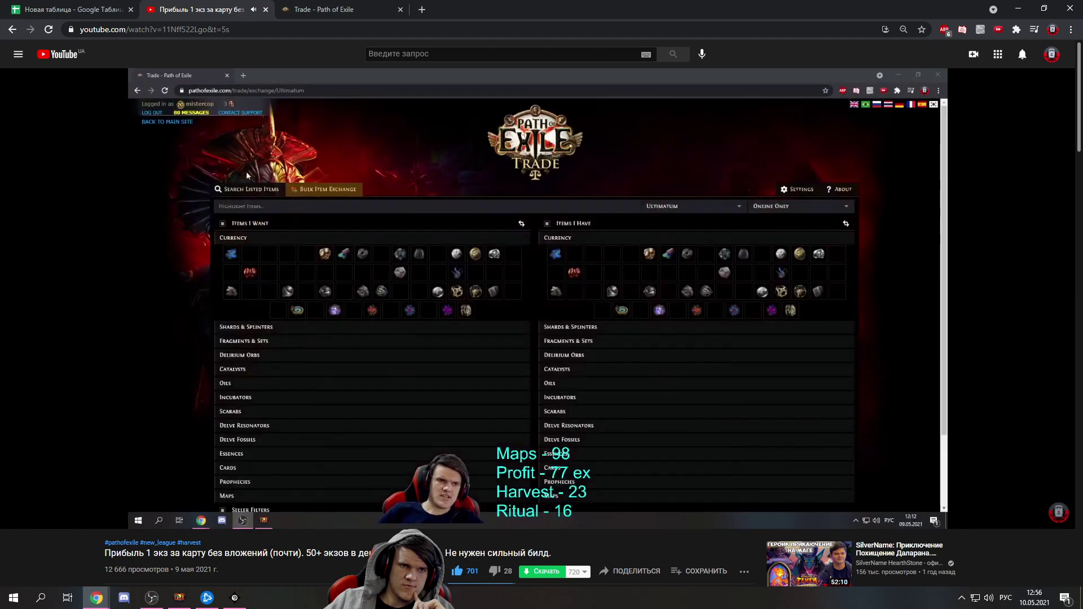
left_click(52, 89)
left_click(53, 90)
left_click(53, 89)
left_click(53, 90)
left_click(53, 90)
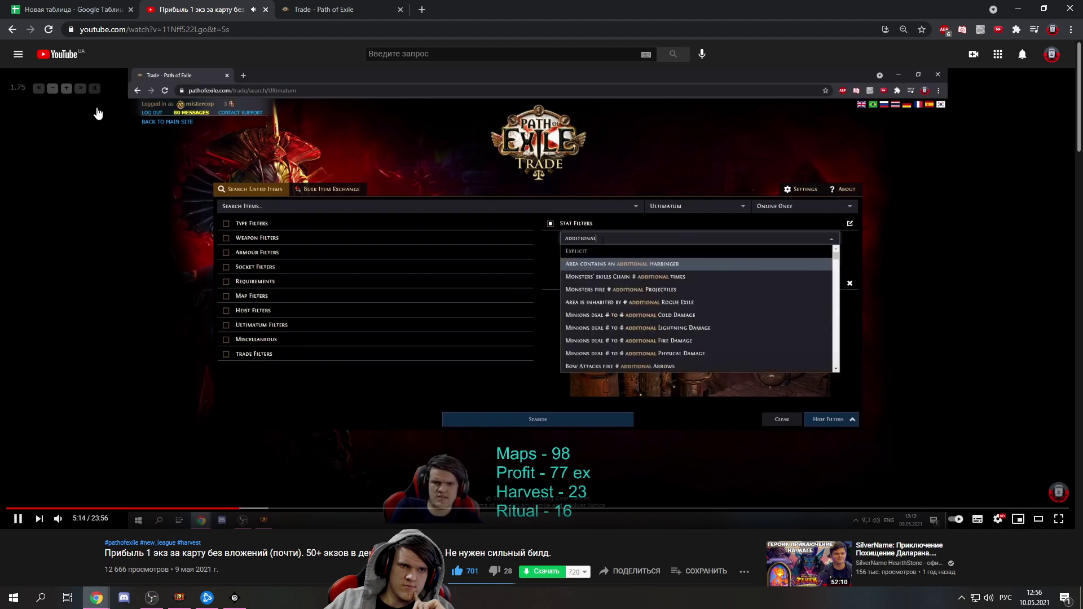
left_click(413, 246)
key("ctrl+1")
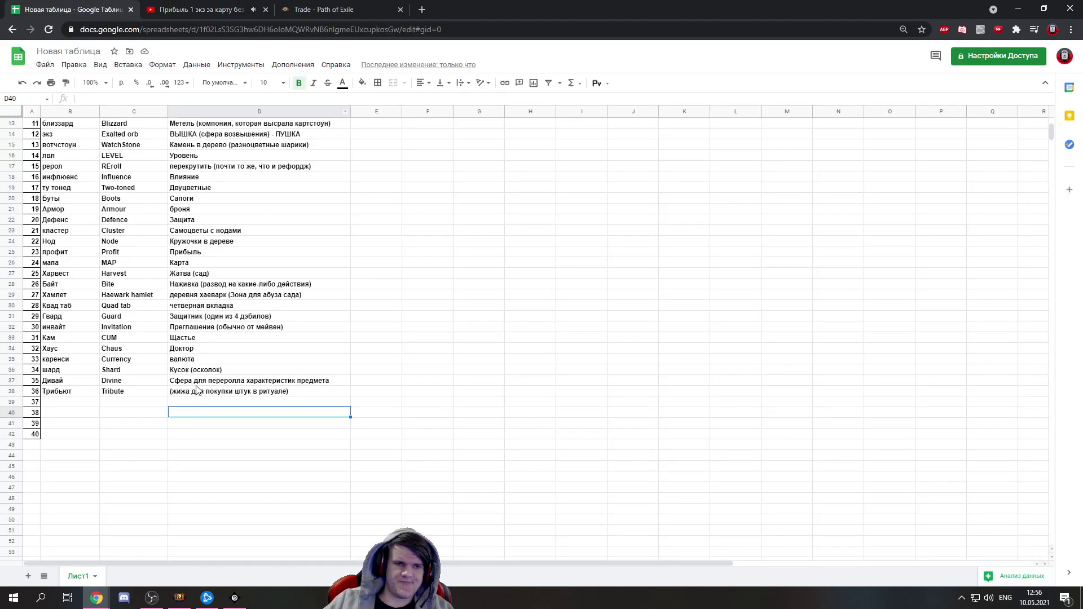
Fill in row 39 with "Адишинал" as the slang, "Addition" as the English term and "Дополнительный" as the translation
key("alt+shift")
type("Адишинал")
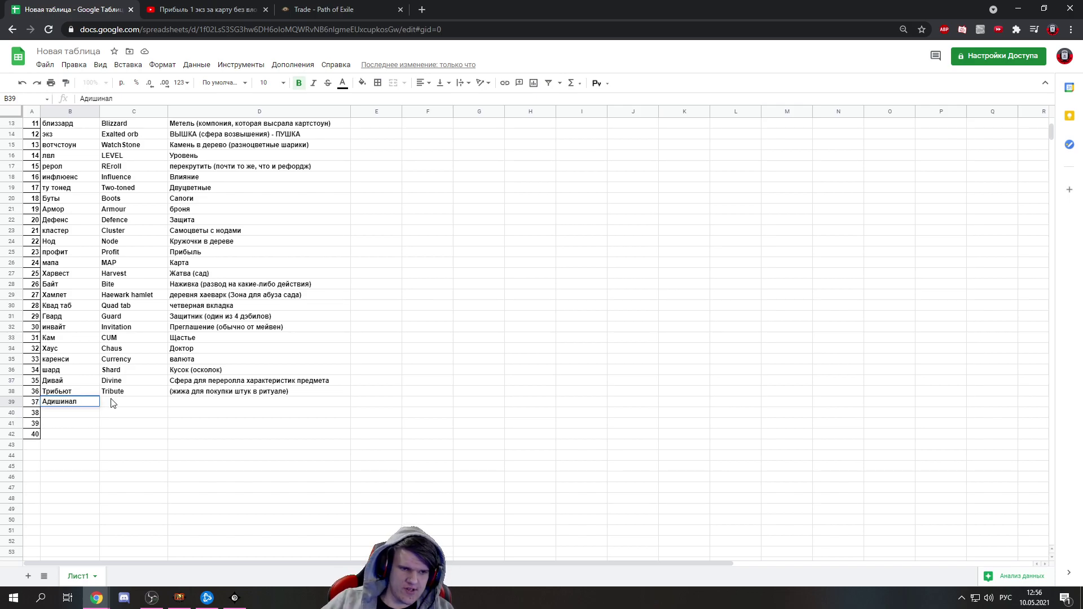
left_click(111, 402)
type("ф")
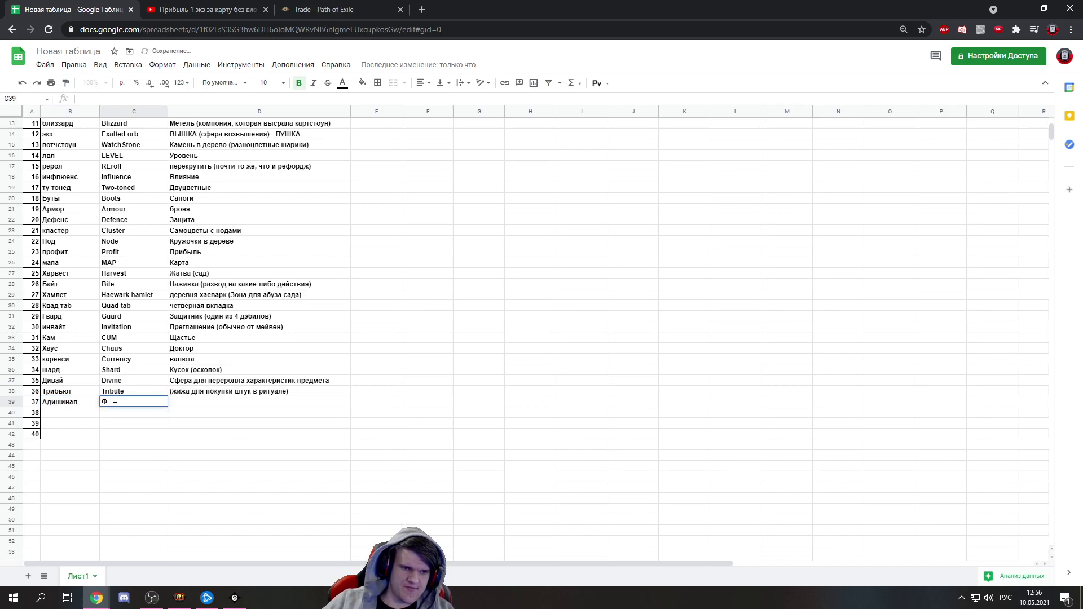
key("BackSpace")
type("Addition")
left_click(193, 5)
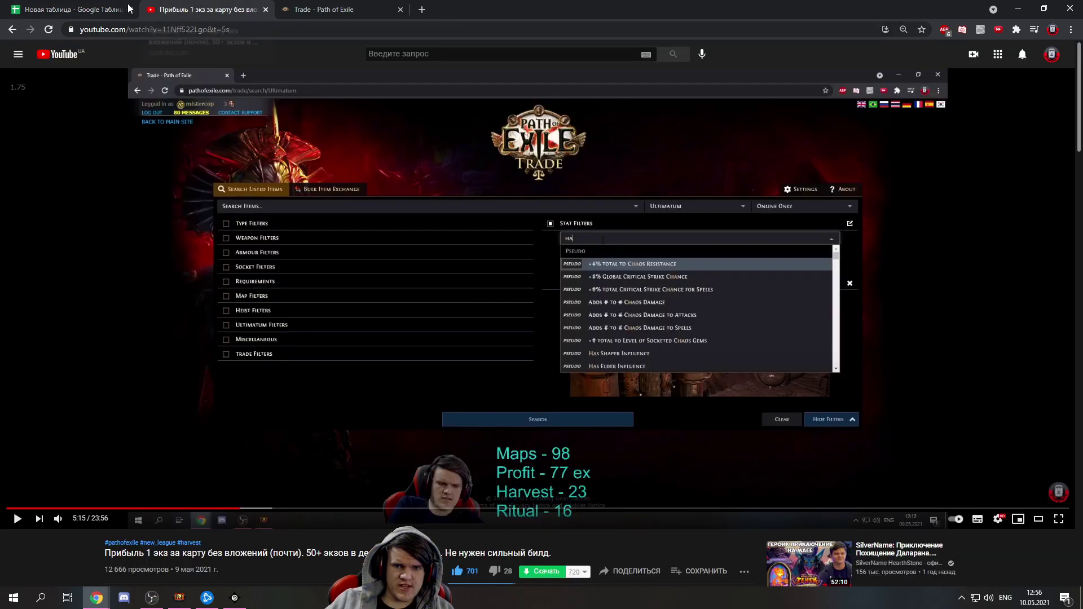
left_click(108, 7)
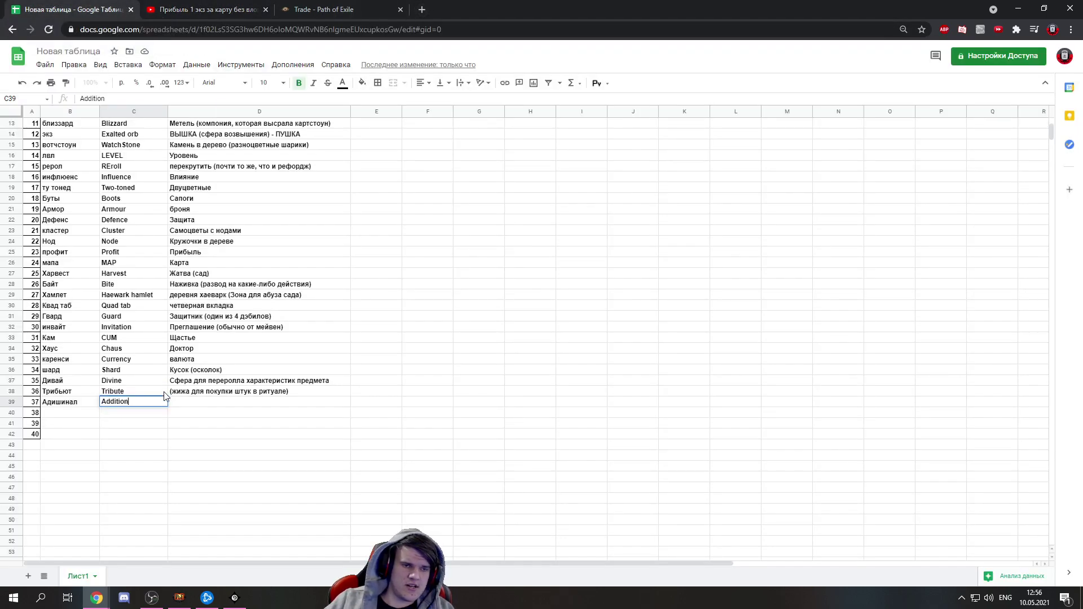
left_click(184, 406)
type("Дополнительный")
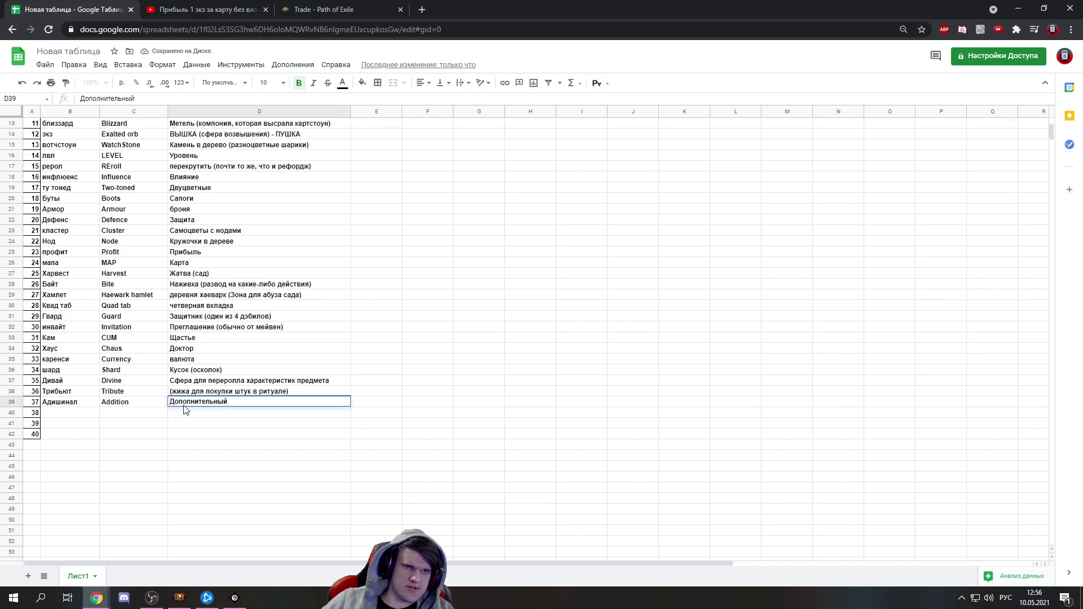
Watch more of the video's trade-site section for the next term, and enter "Крафт опшин" in cell B40 of the spreadsheet
left_click(173, 10)
left_click(421, 327)
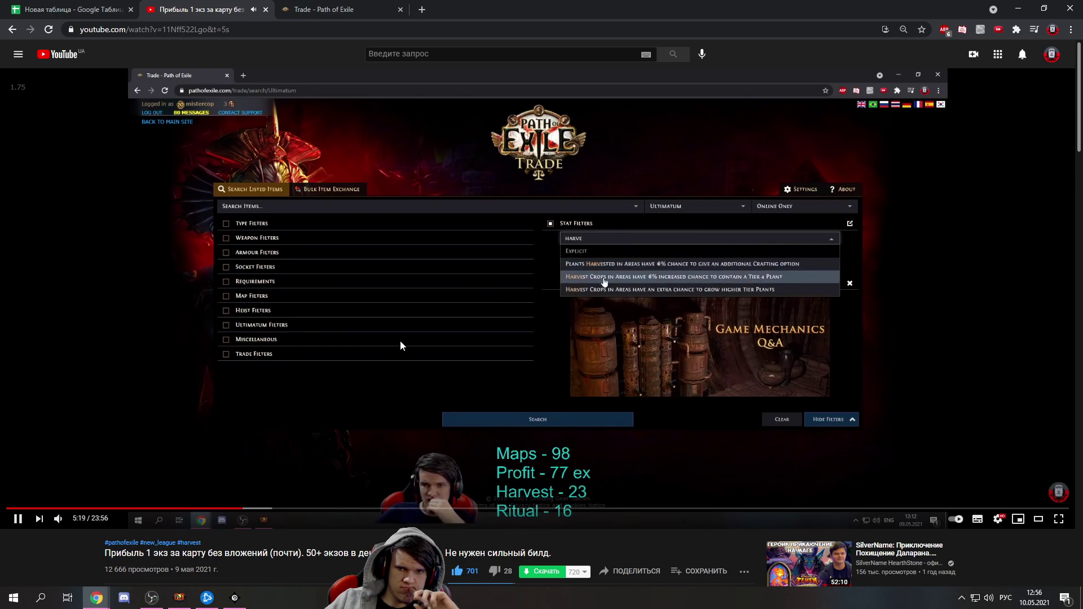
left_click(375, 331)
left_click(60, 3)
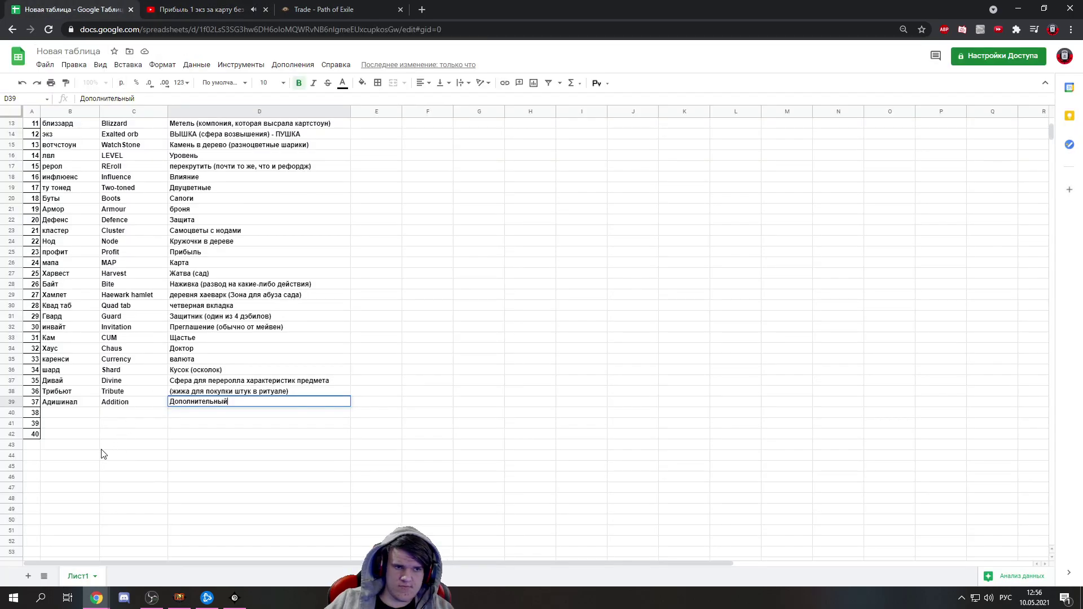
left_click(63, 414)
type("Крафт опшин")
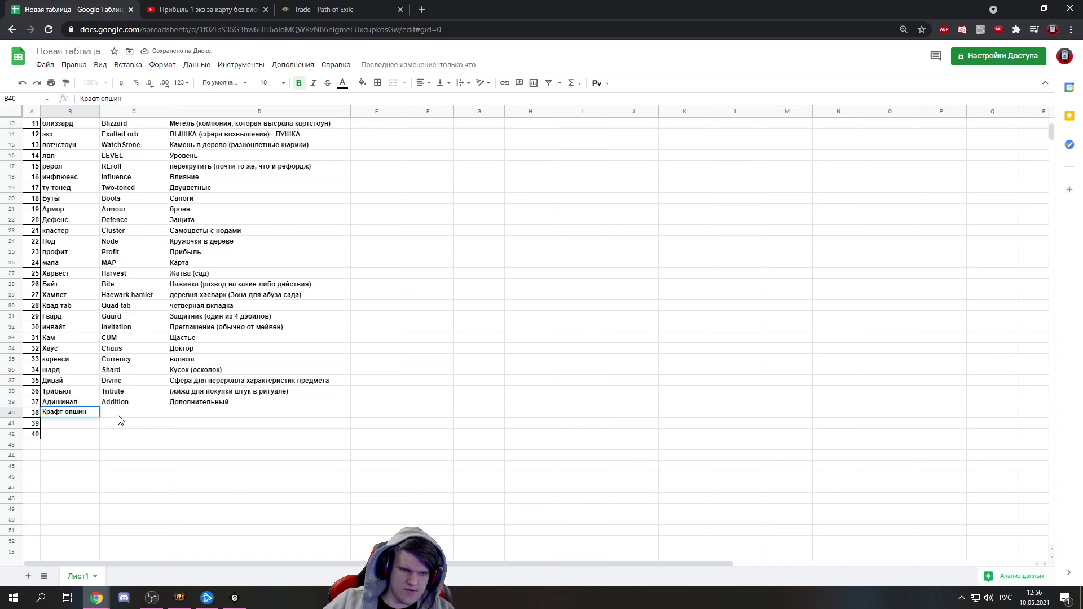
Complete row 40 with "Crafting option" as the English term and "Дополнитешльный варинт крафта" as the translation
key("Tab")
key("alt+shift")
type("Crafting option")
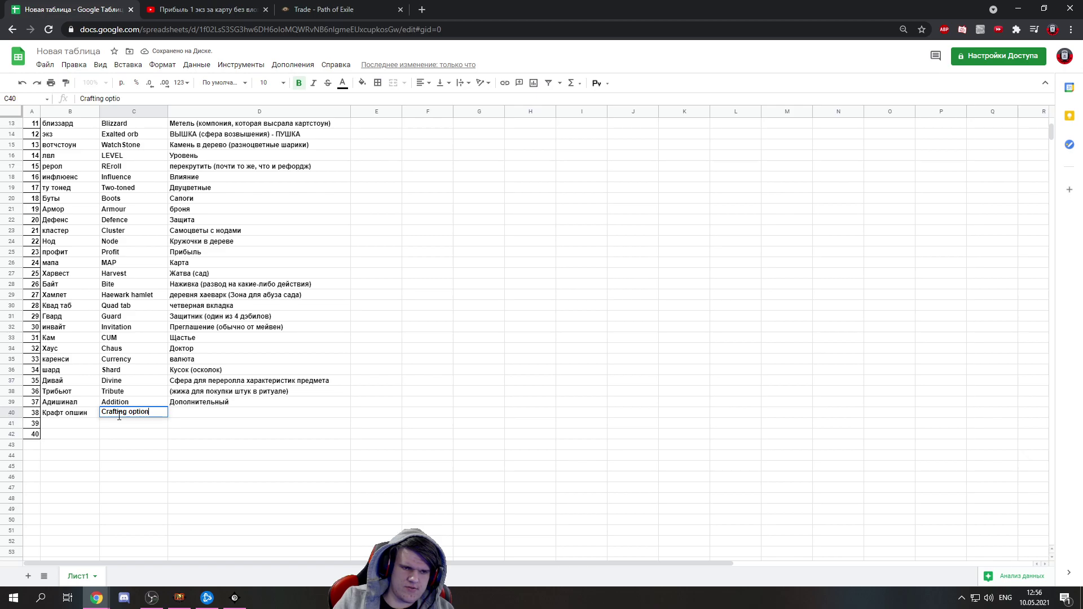
key("Tab")
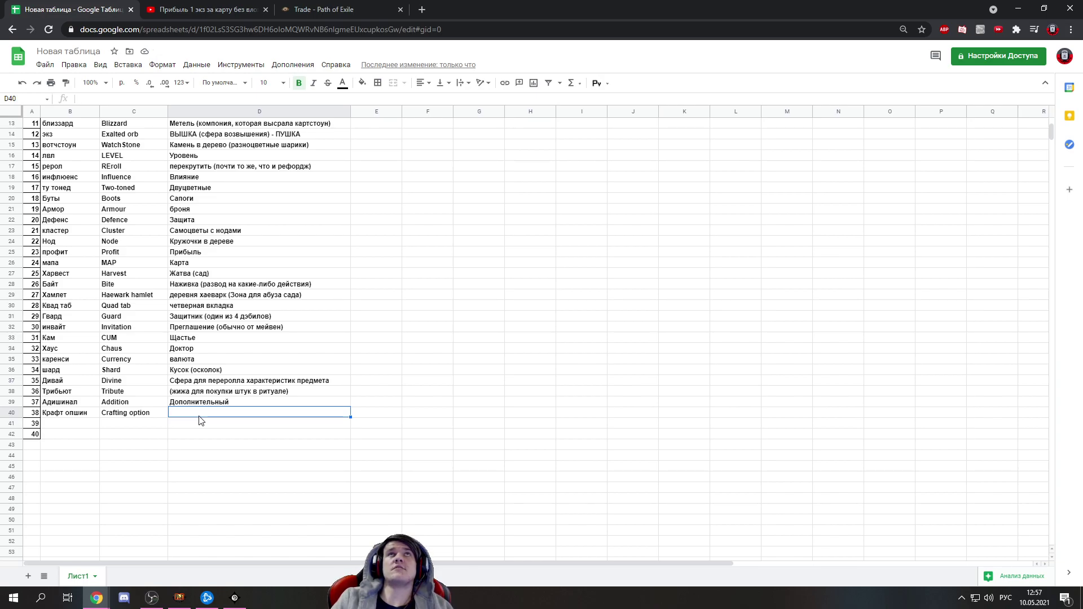
type("Д")
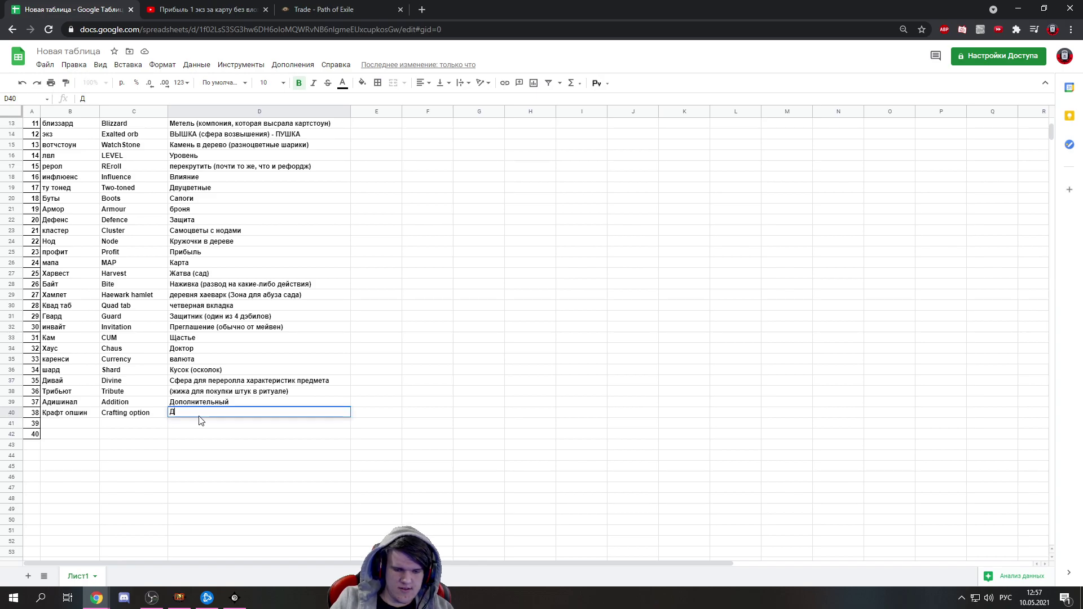
type("опольтешльный варинт крафта")
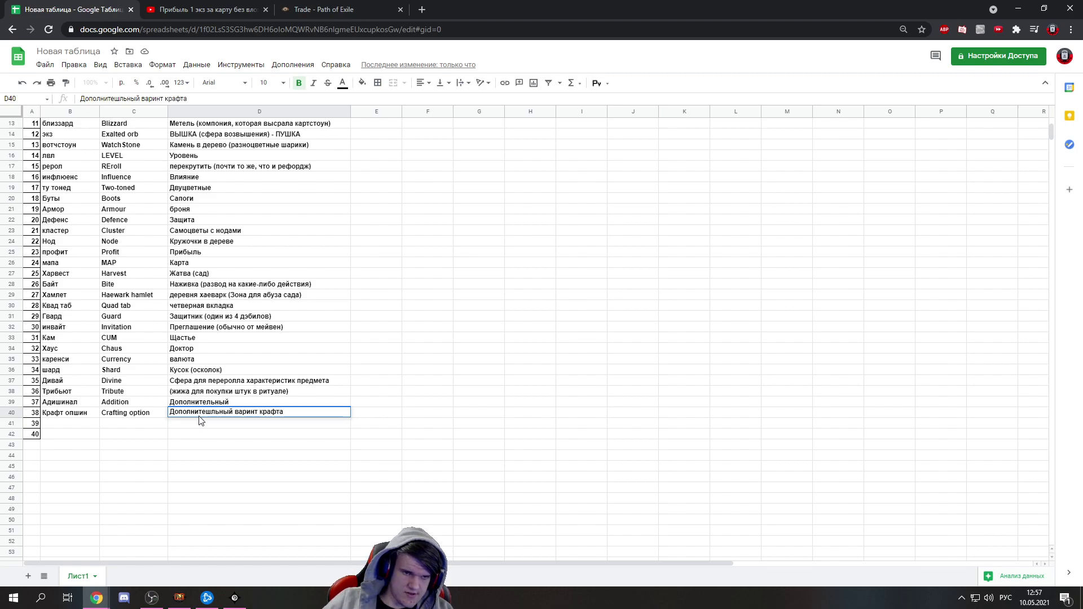
Enter "крафт" in cell B41, removing the autocompleted word "опшин"
left_click(76, 424)
type("крафт")
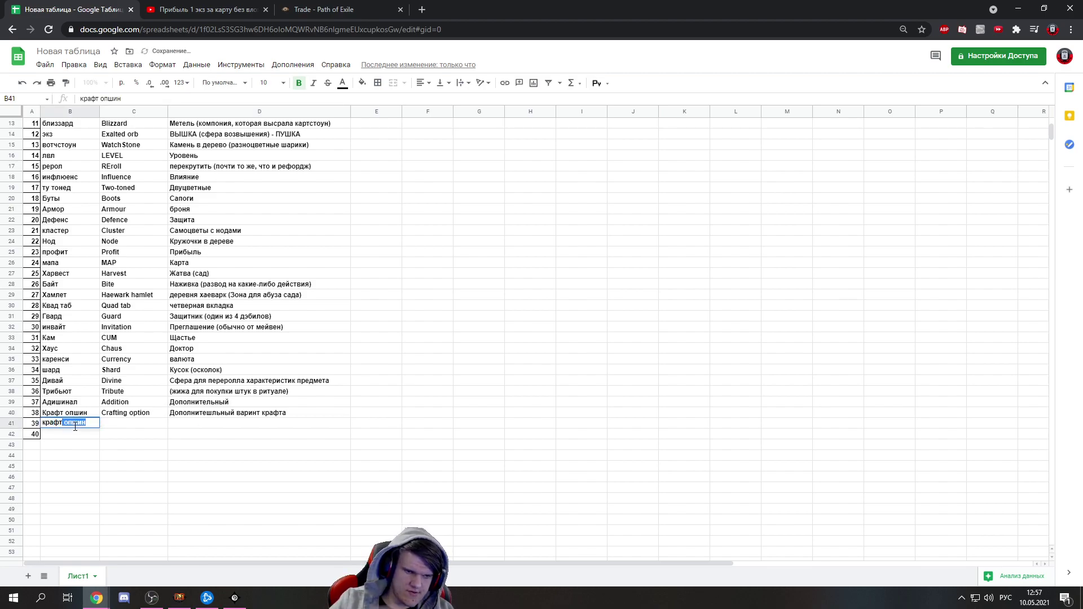
left_click(110, 427)
double_click(93, 423)
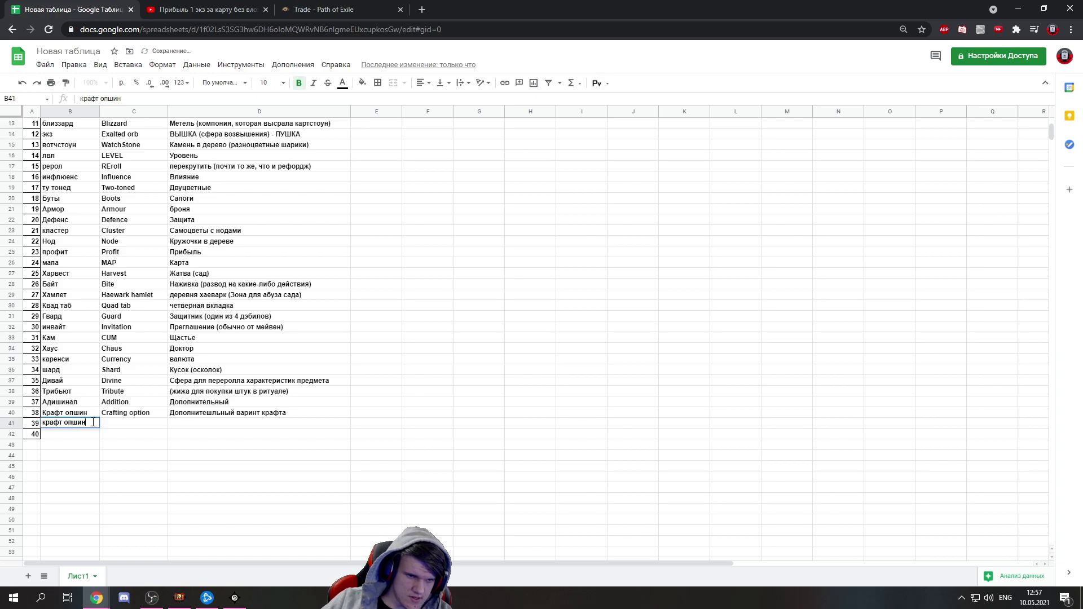
key("BackSpace")
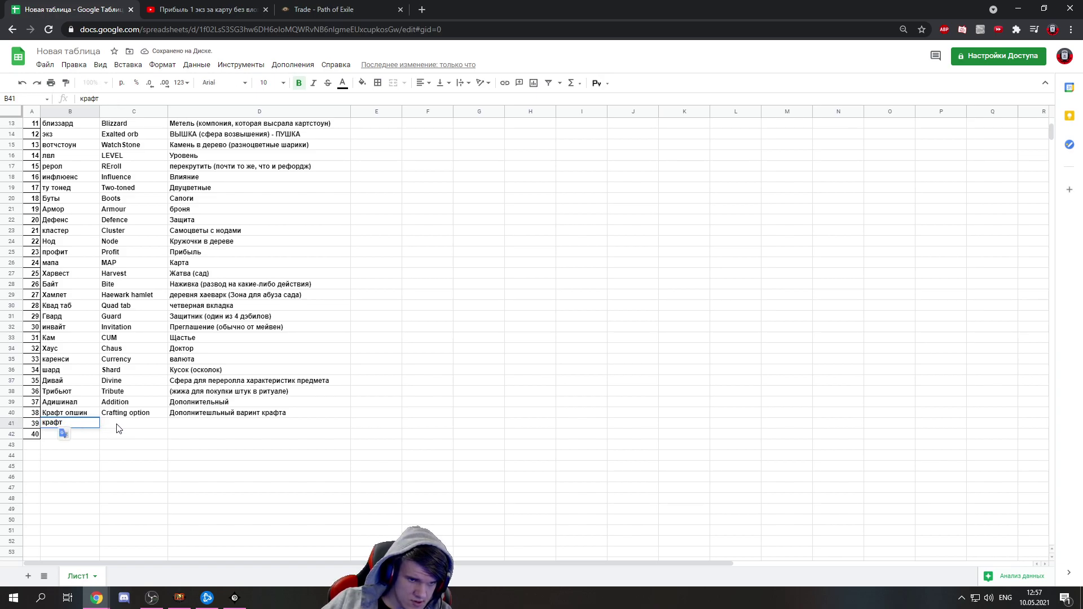
Complete row 41 with "Craft" as the English term and "Создание (ремесло)" as the translation
left_click(119, 429)
type("C")
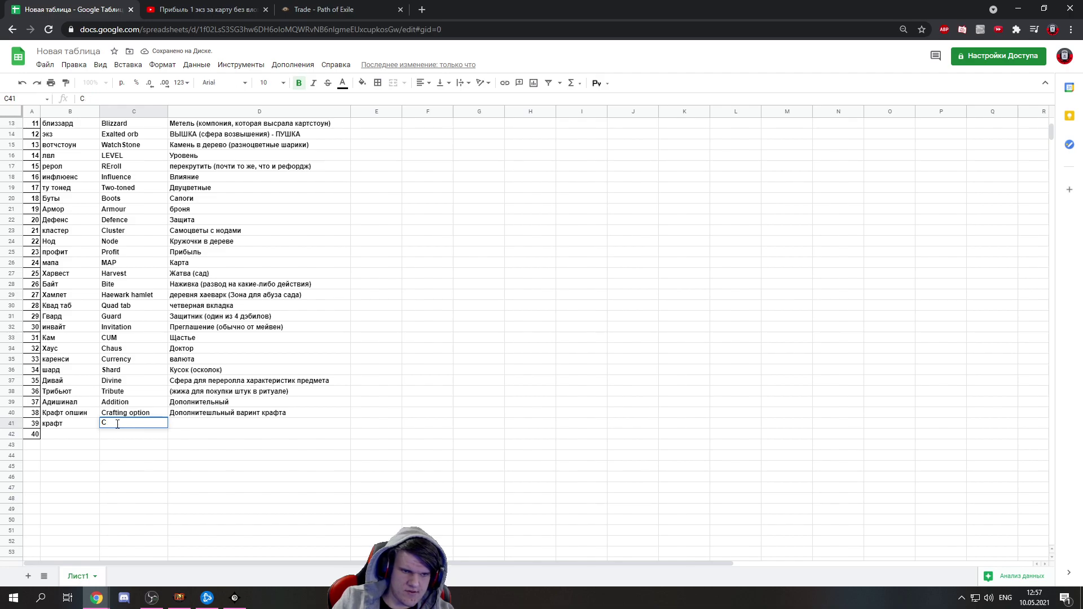
type("raft")
key("BackSpace")
left_click(184, 428)
type("К")
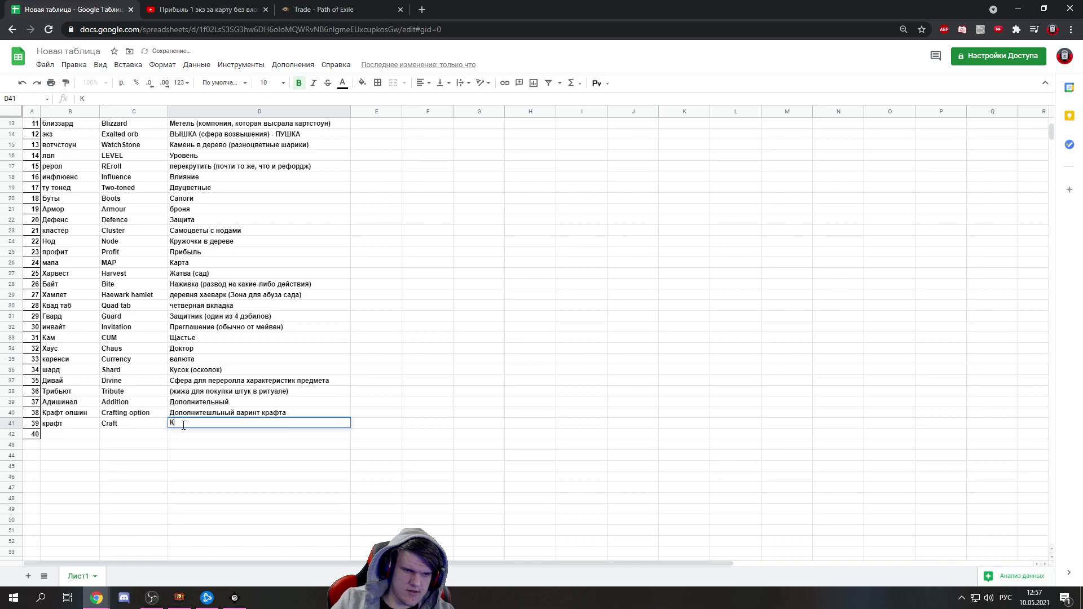
type("оздание (ремесло)(")
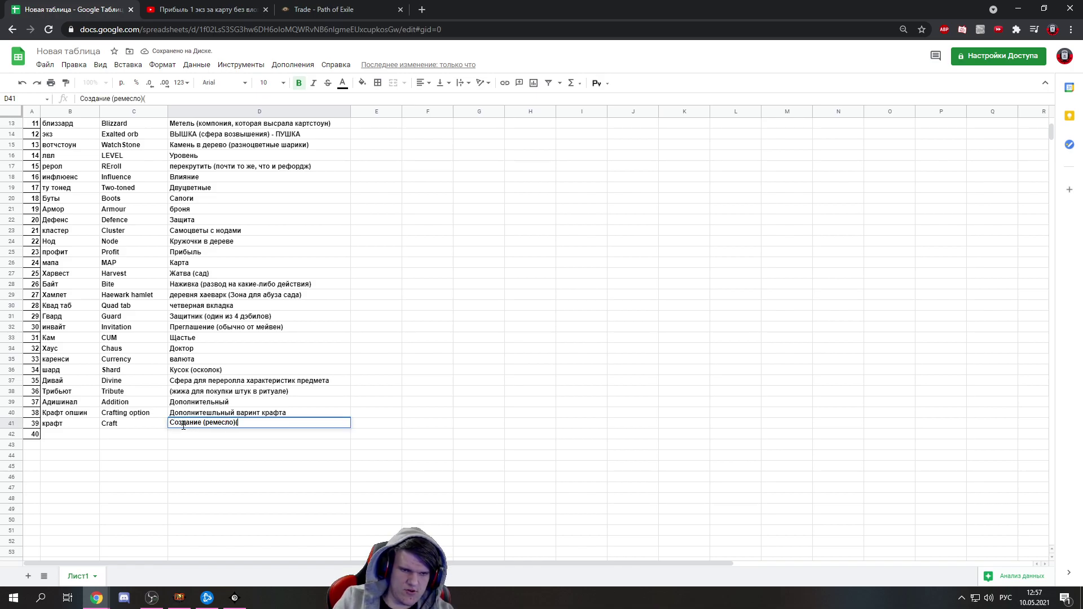
key("BackSpace")
left_click(178, 480)
Watch the trade-site and Atlas sections of the video at changed playback speeds up to 2.25, and enter "Топ ролл" in cell B42
key("ctrl+Tab")
left_click(391, 220)
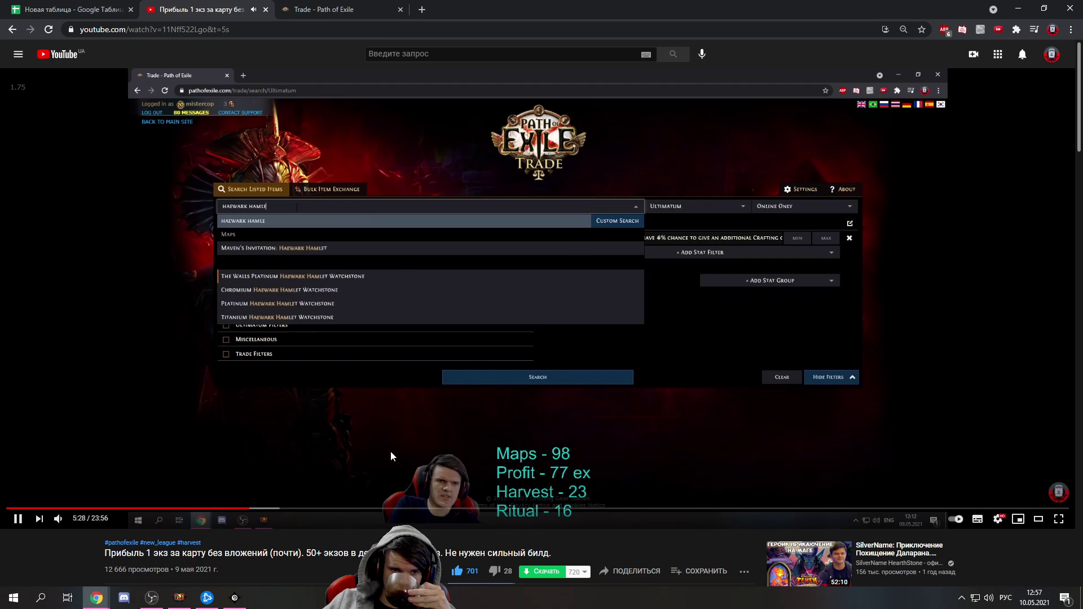
mouse_move(16, 85)
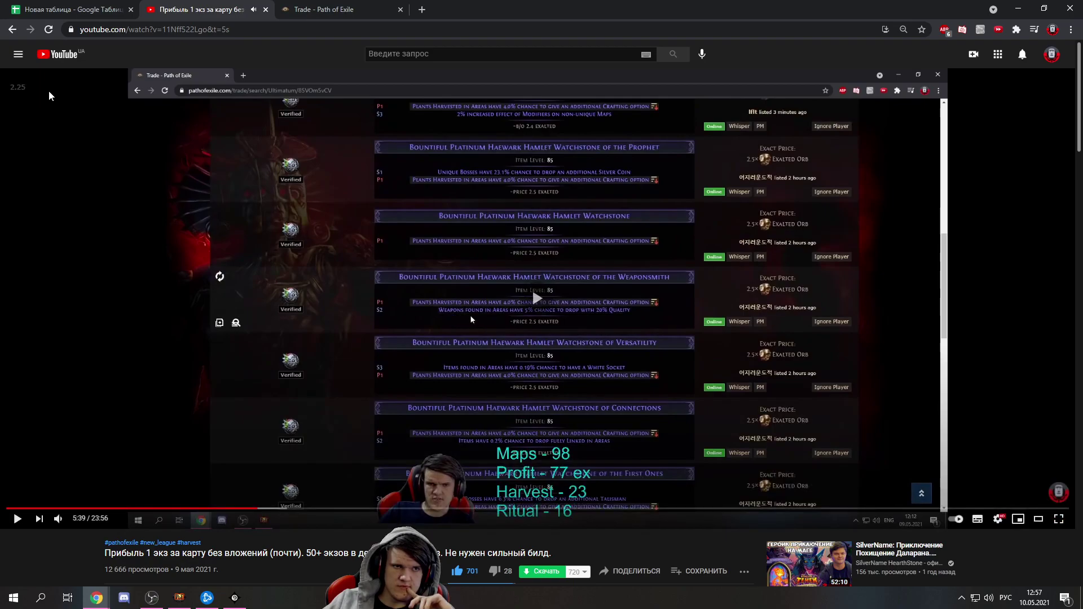
mouse_move(66, 94)
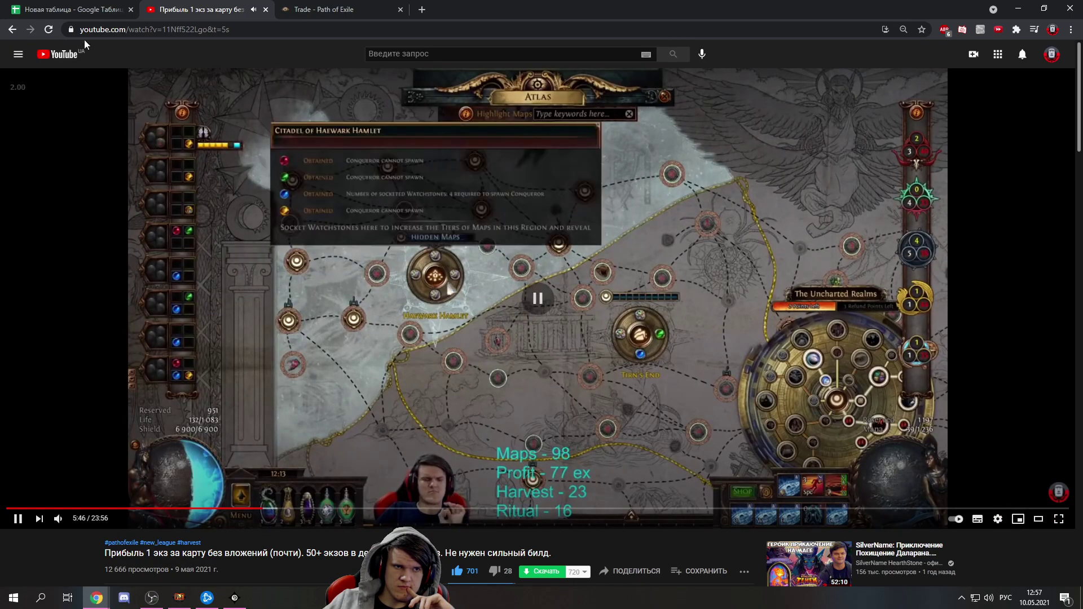
key("ctrl+shift+Tab")
left_click(55, 436)
type("To")
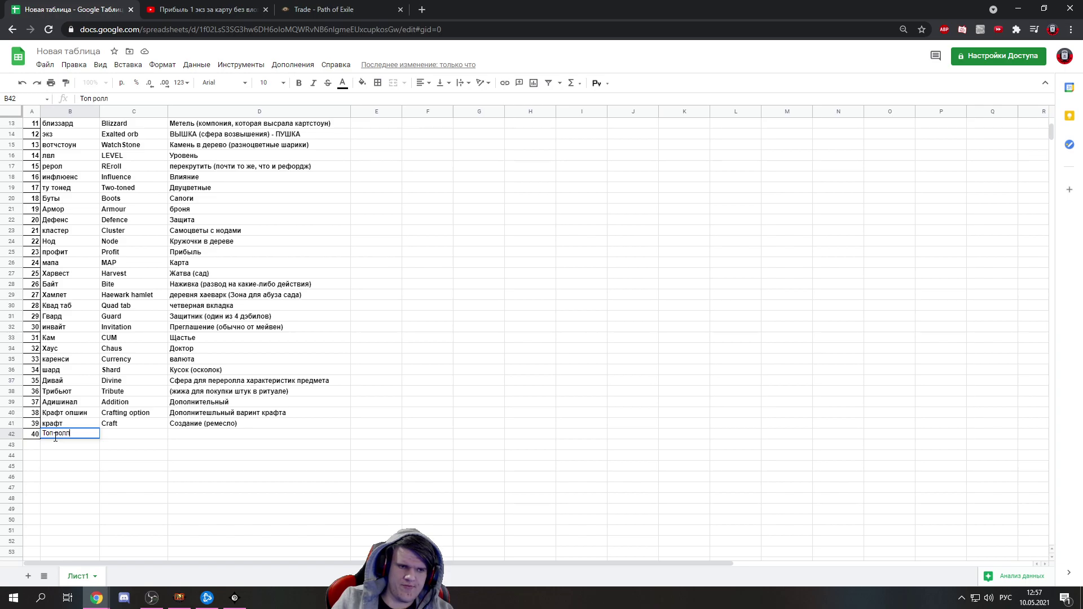
type("п ролл")
Extend the numbering in column A down to 94 in row 96, and apply bold formatting to the range B42:D100
left_click_drag(35, 424, 140, 343)
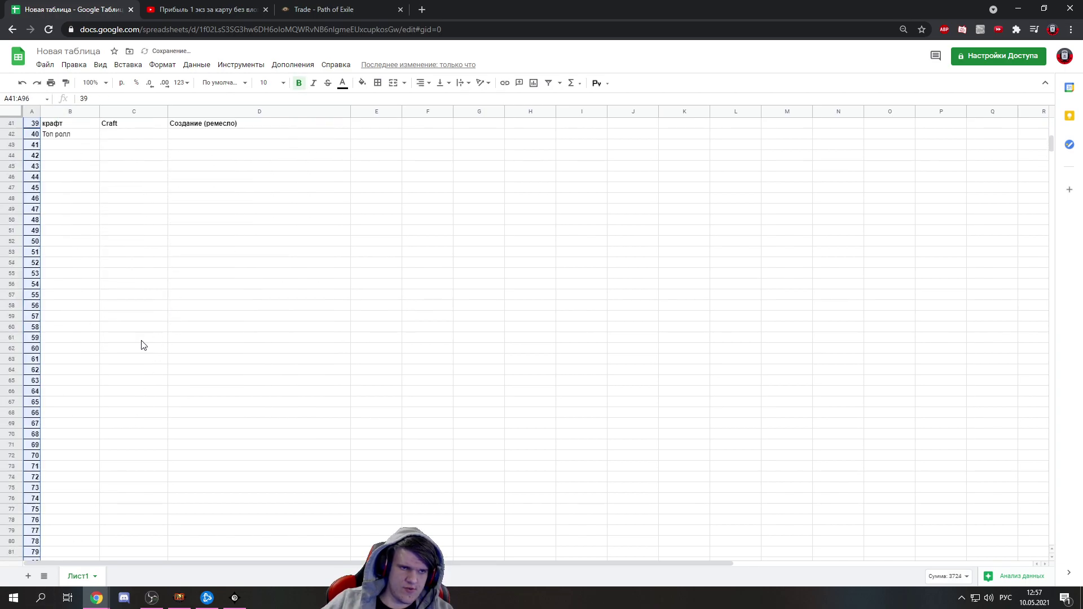
scroll(108, 314, "up", 7)
left_click(69, 295)
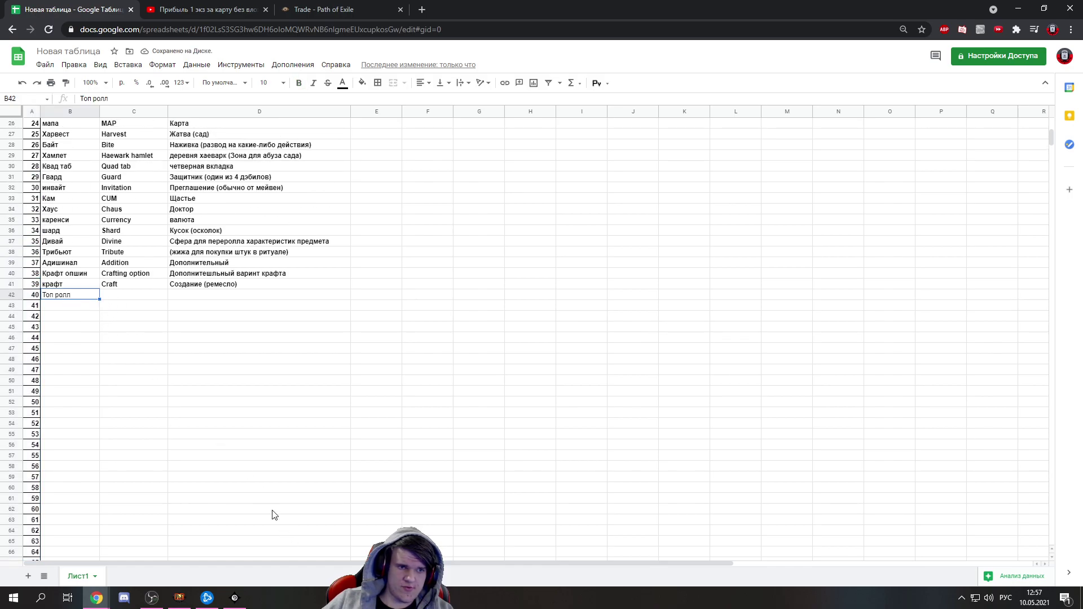
scroll(273, 512, "down", 7)
scroll(310, 491, "down", 2)
left_click(335, 495, "shift")
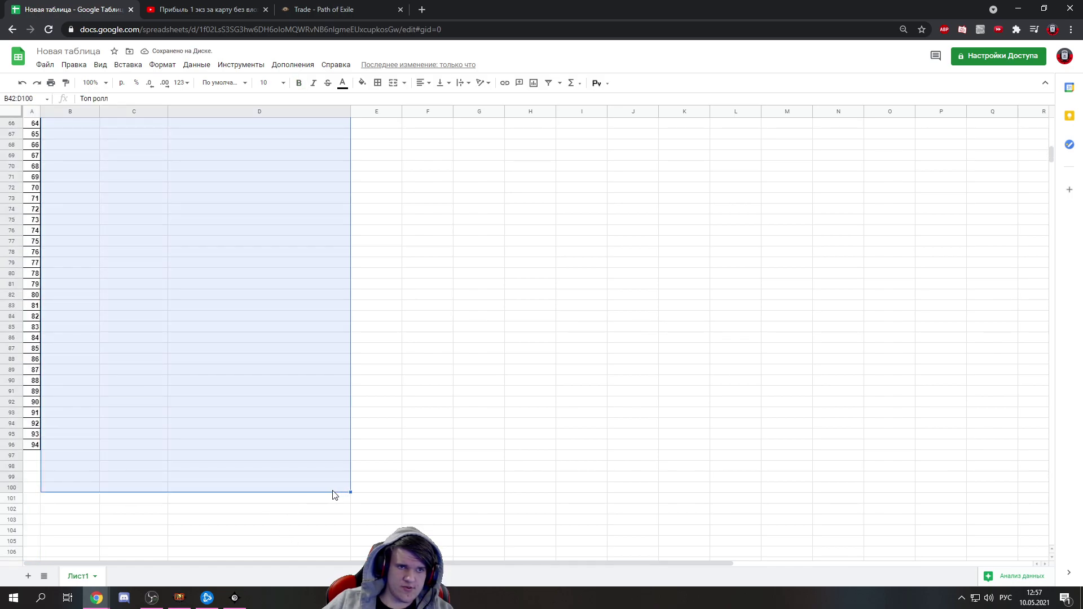
left_click(299, 83)
scroll(285, 335, "up", 15)
Complete row 42 with "Top Roll" and "лучшее значение", and view the modifier ranges of Shavronne's Wrappings in Path of Exile
left_click(106, 343)
left_click(121, 316)
type("E")
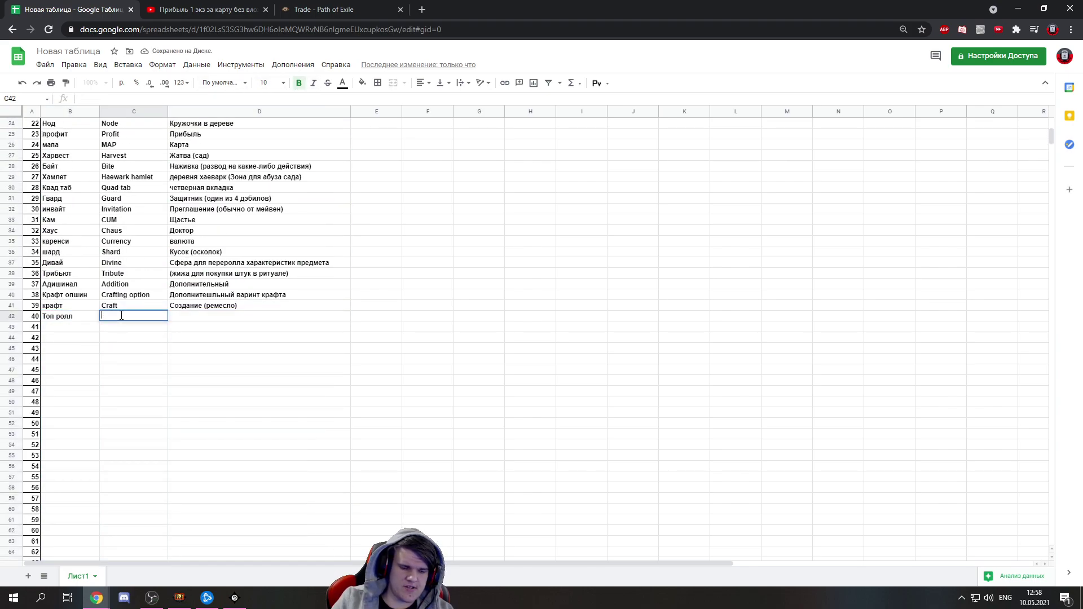
type("op Ro")
left_click(194, 321)
key("alt+shift")
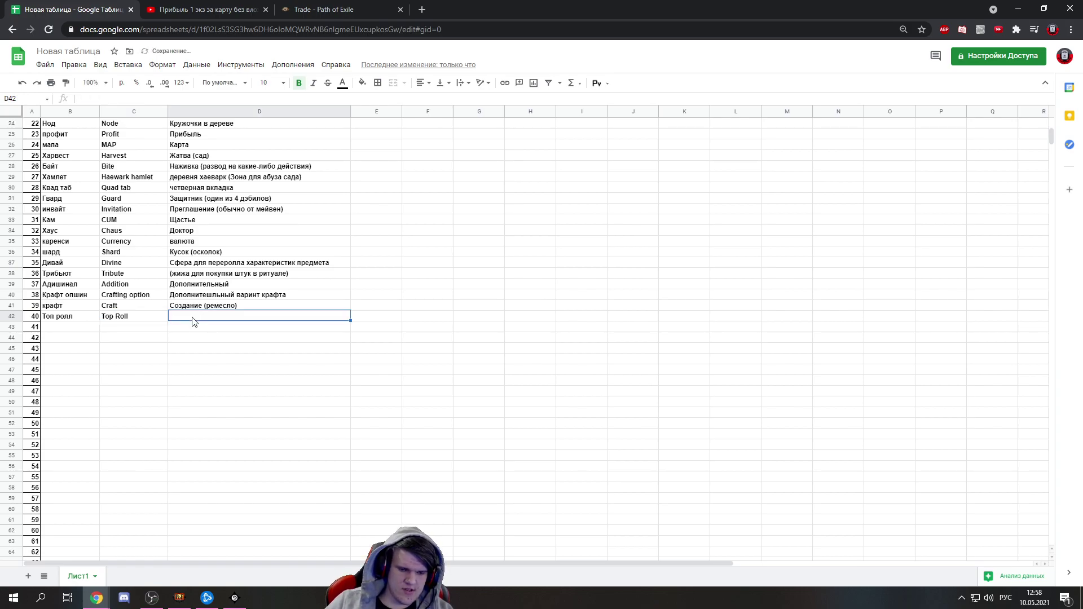
type("лучшее з")
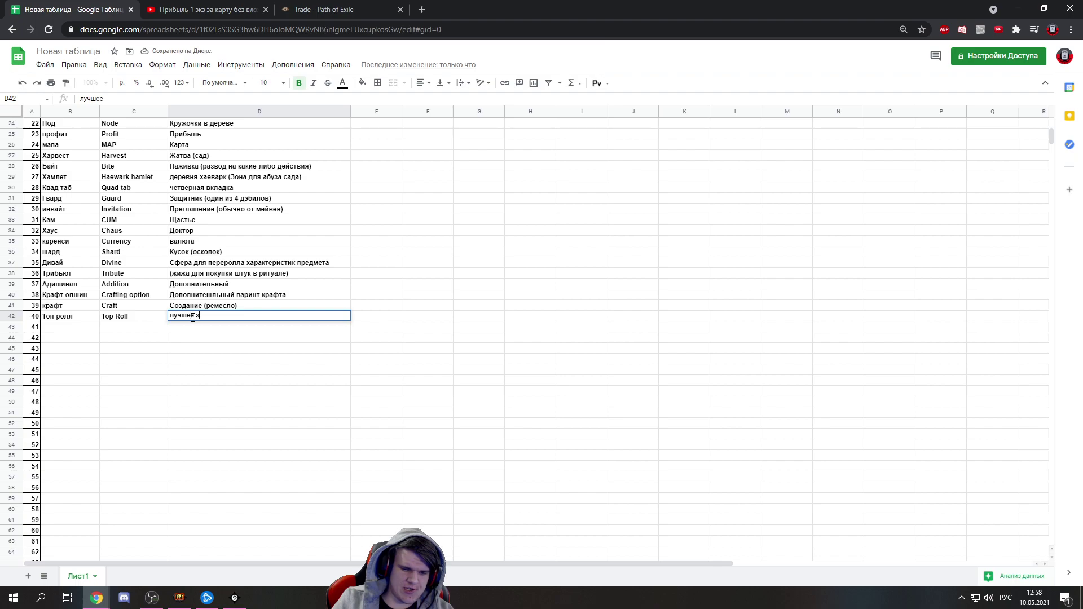
type("начение")
key("alt+Tab")
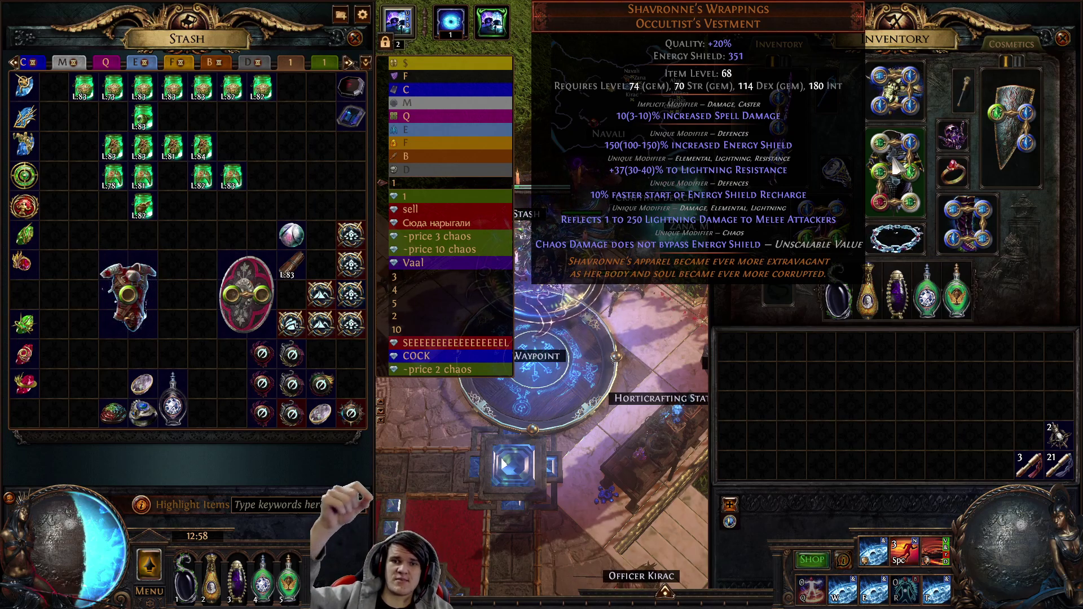
key("alt+Tab")
key("Return")
Watch the Atlas and ritual vessel sections of the video for another term, raising the playback speed to 3.00 and lowering it again
left_click(203, 9)
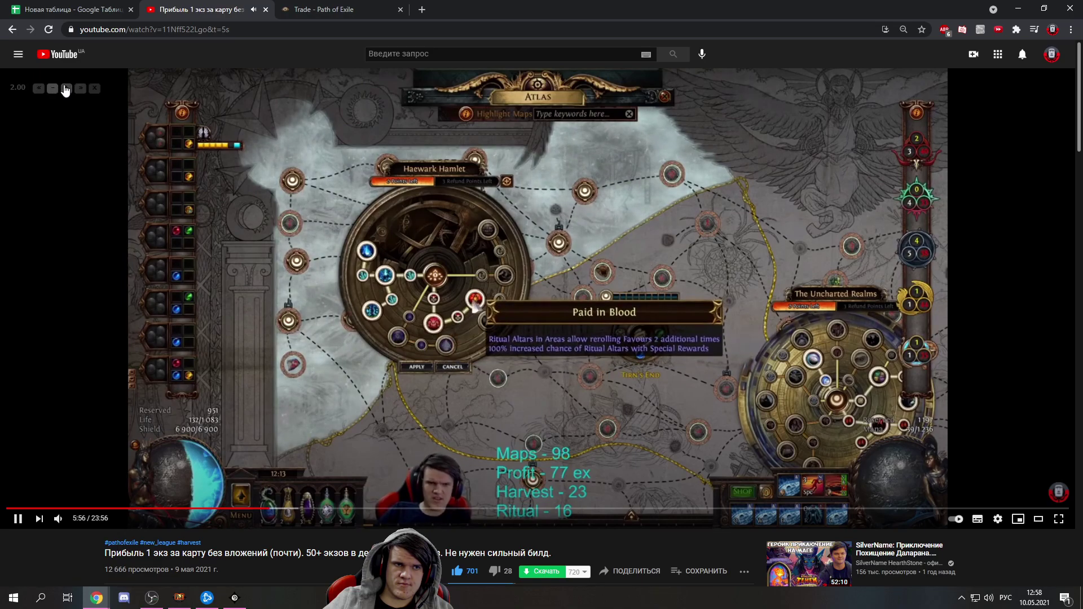
left_click(65, 89)
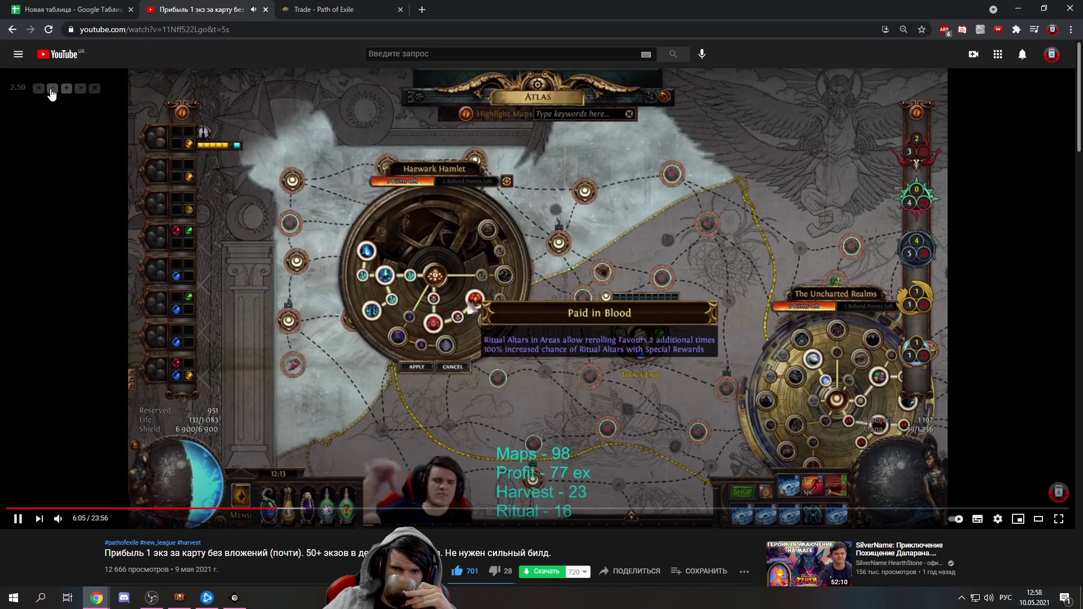
left_click(66, 89)
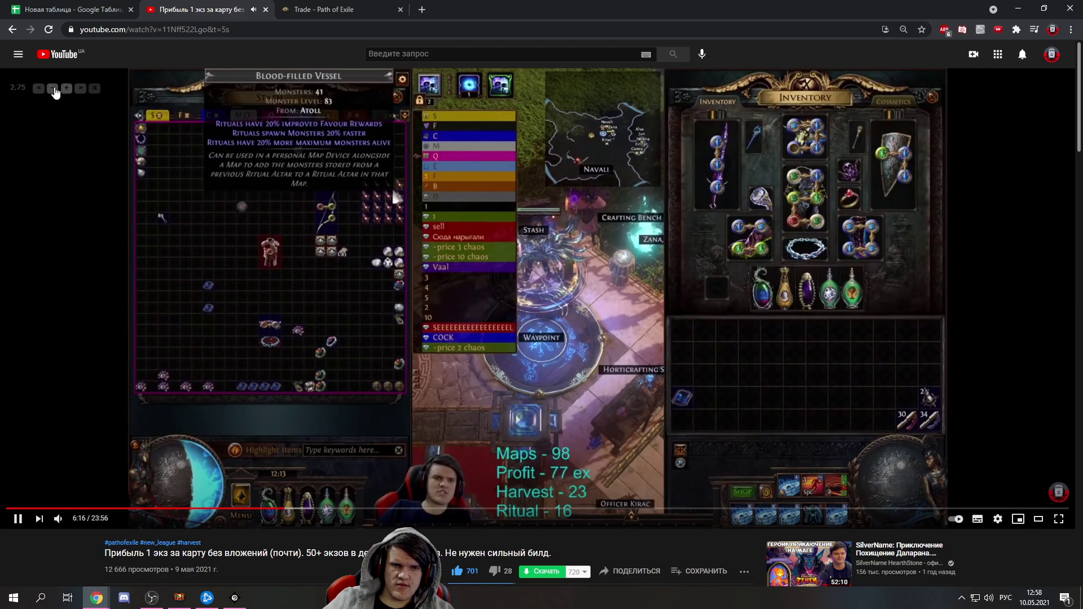
left_click(66, 88)
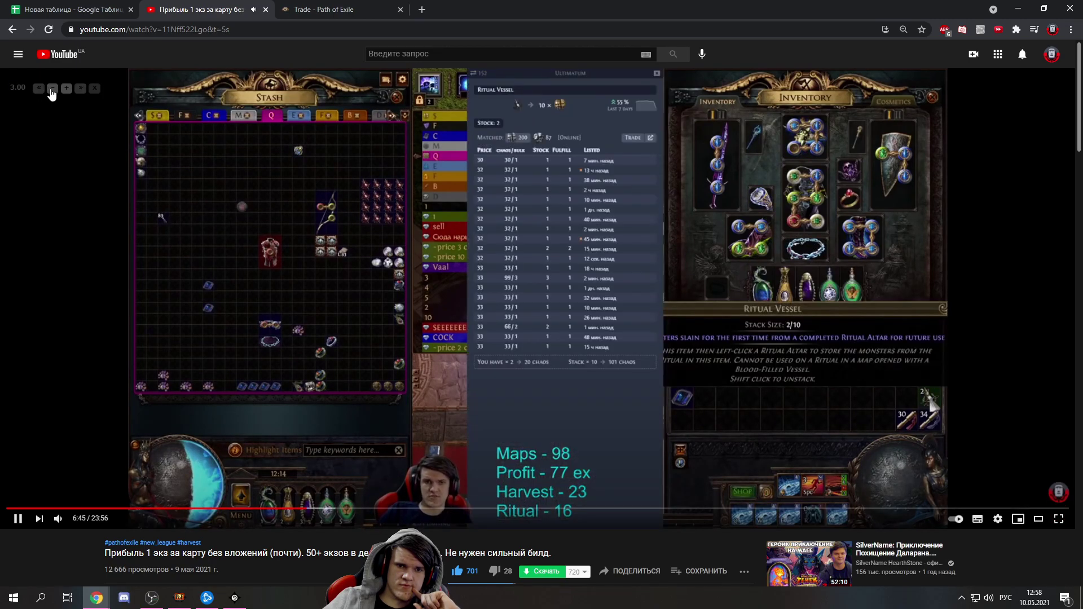
left_click(52, 89)
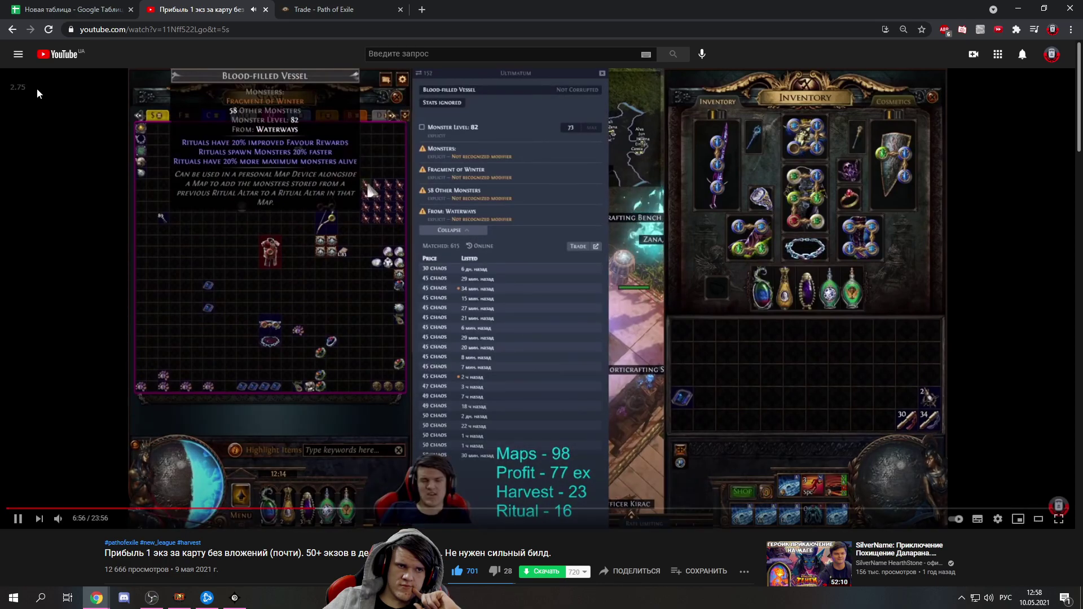
left_click(52, 89)
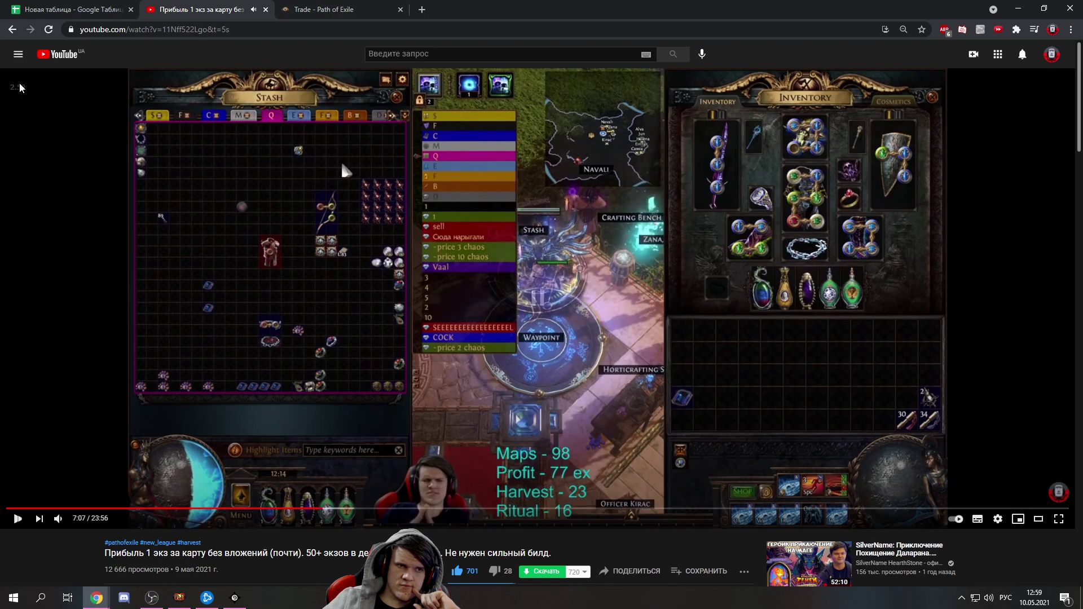
Lower the video's playback speed to 2.00, and fill row 43 with "Bulk (price)" in columns B and C and "Куча (цена) = оптовая цена" in D
left_click(52, 88)
left_click(53, 89)
left_click(63, 9)
left_click(74, 328)
type("Bulk (price")
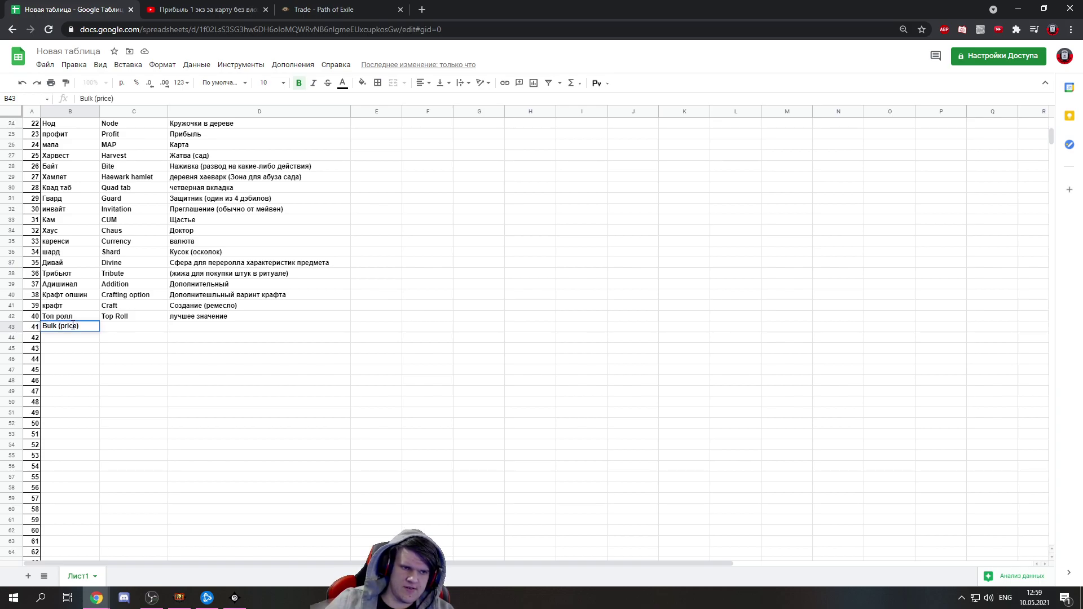
left_click(109, 330)
left_click(70, 329)
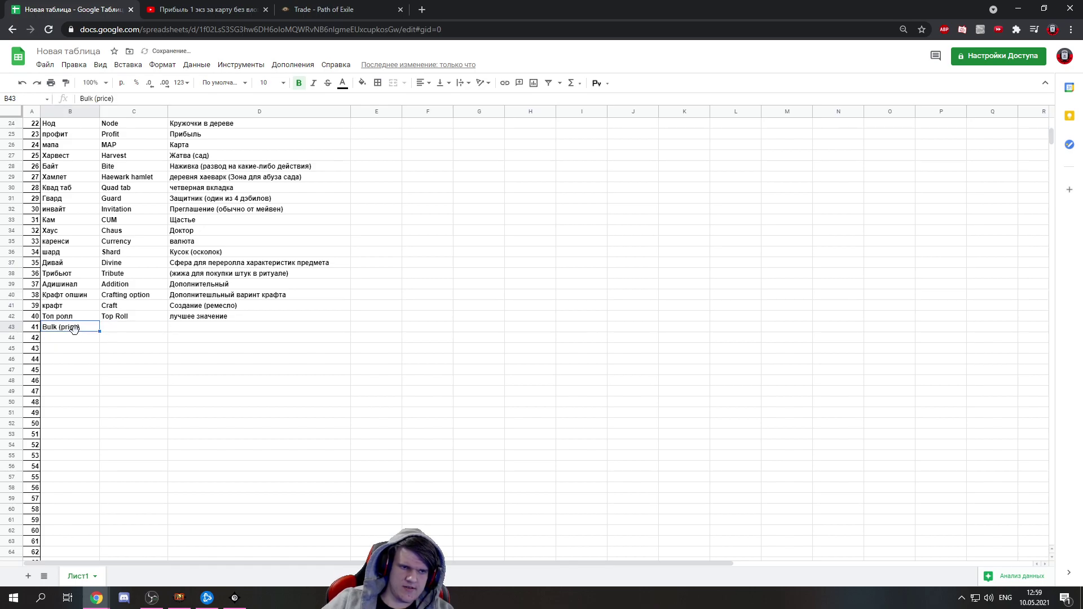
left_click_drag(99, 331, 141, 332)
left_click(219, 330)
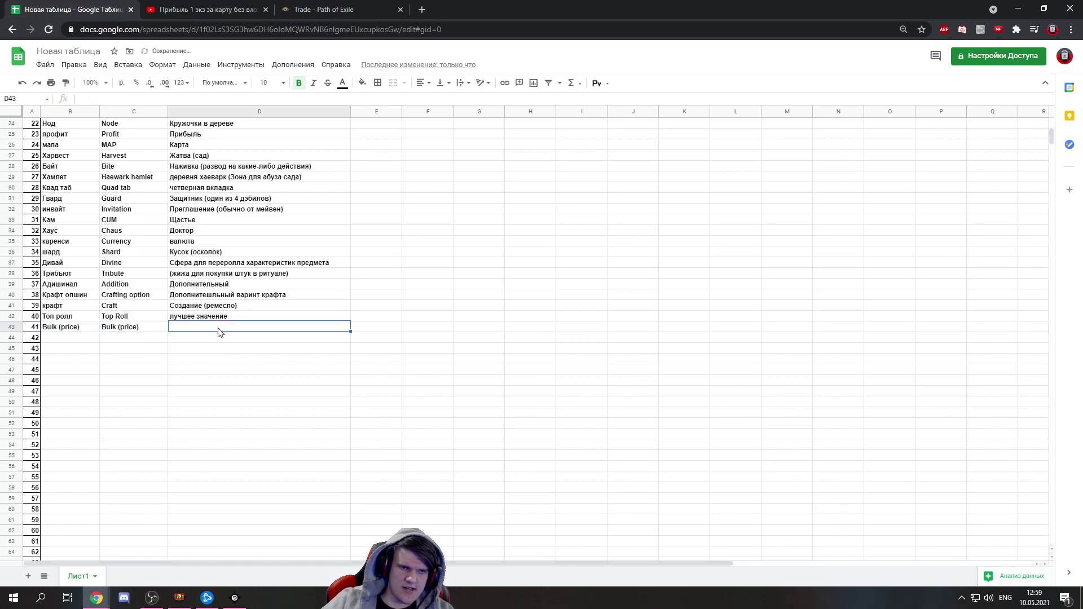
type("F")
type("Куча")
type(" (цена) = оптовая цена")
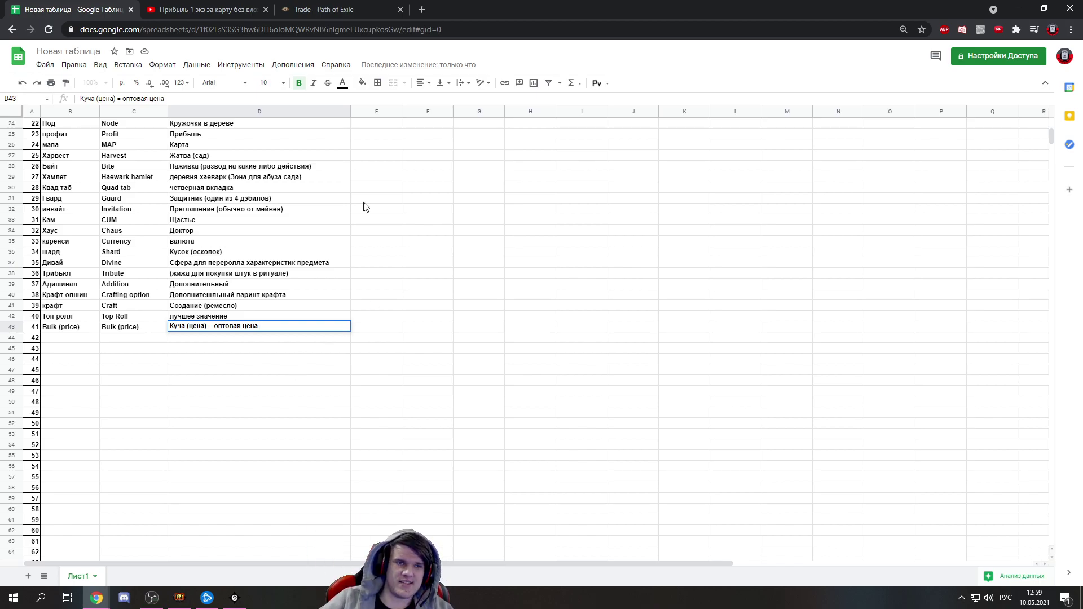
Watch the Atlas and Blood-Filled Vessel sections of the video for the next term, raising the playback speed to 3.00 and lowering it to 2.00
key("ctrl+Tab")
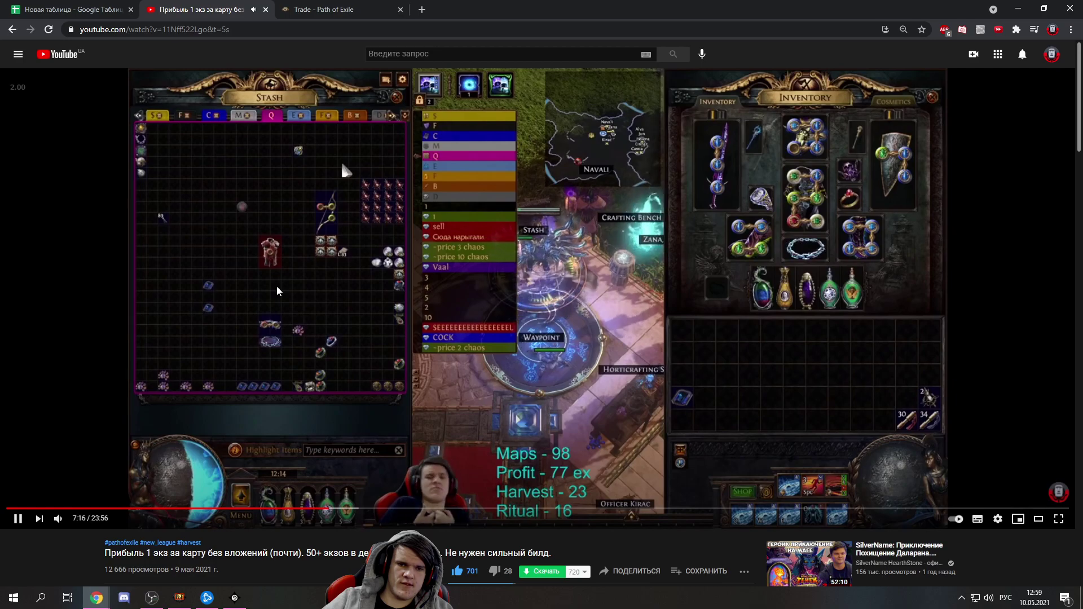
left_click(66, 89)
left_click(66, 88)
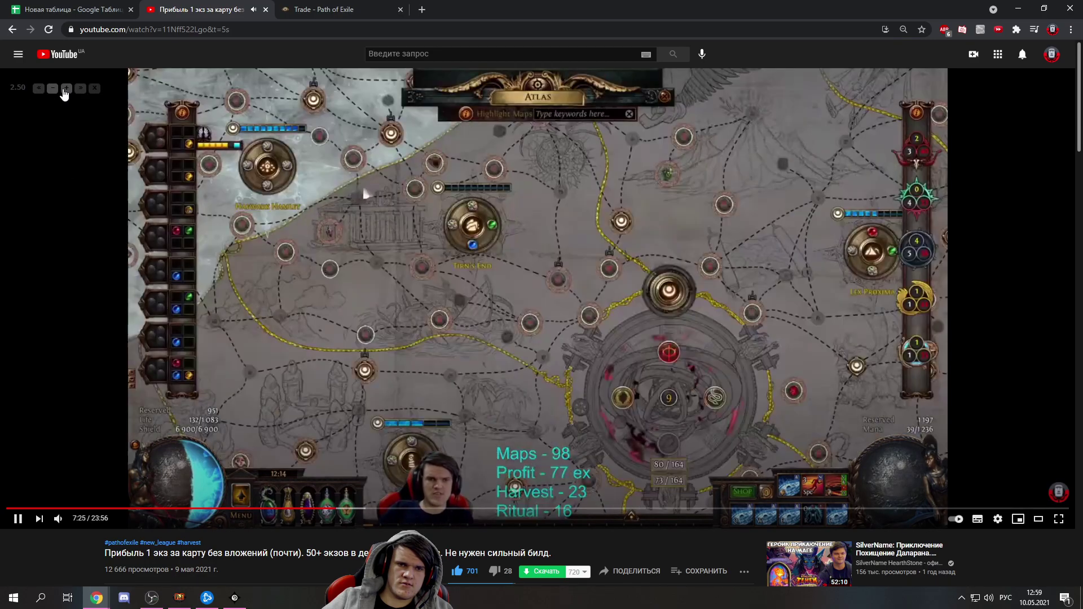
left_click(67, 89)
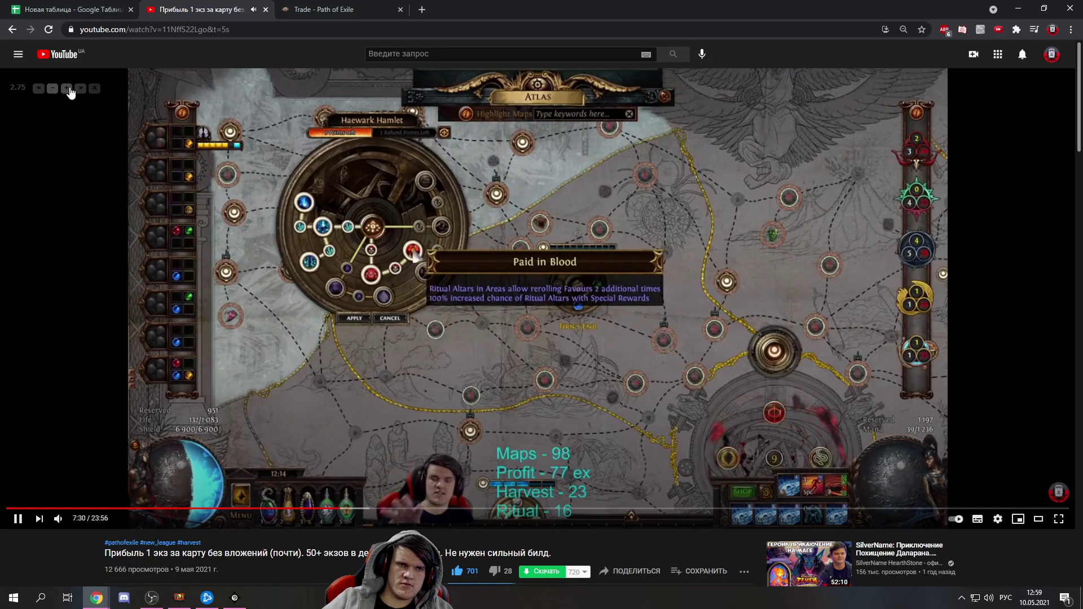
left_click(67, 89)
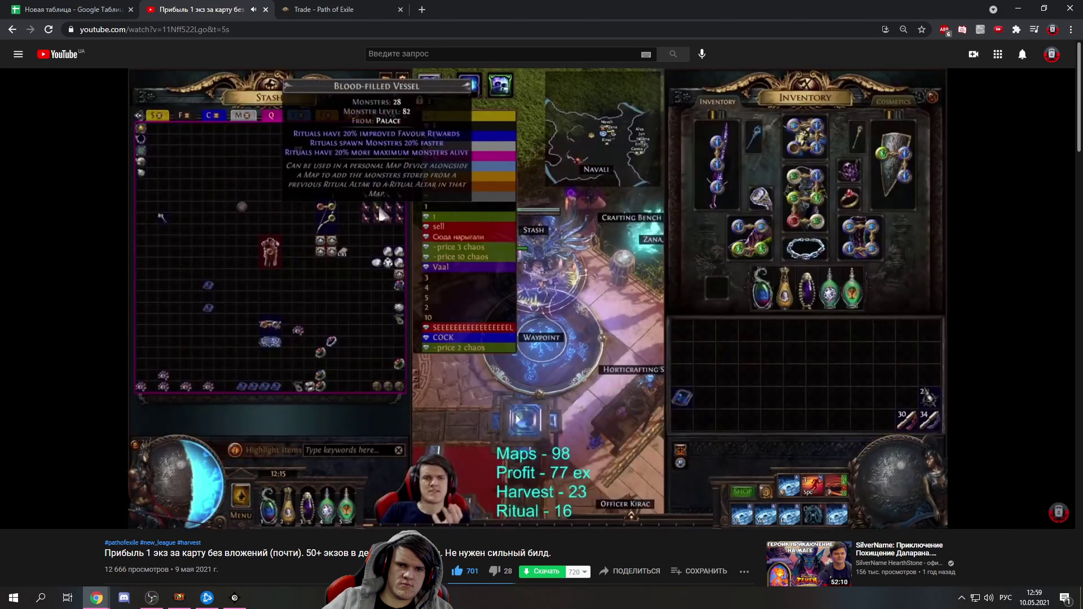
mouse_move(41, 86)
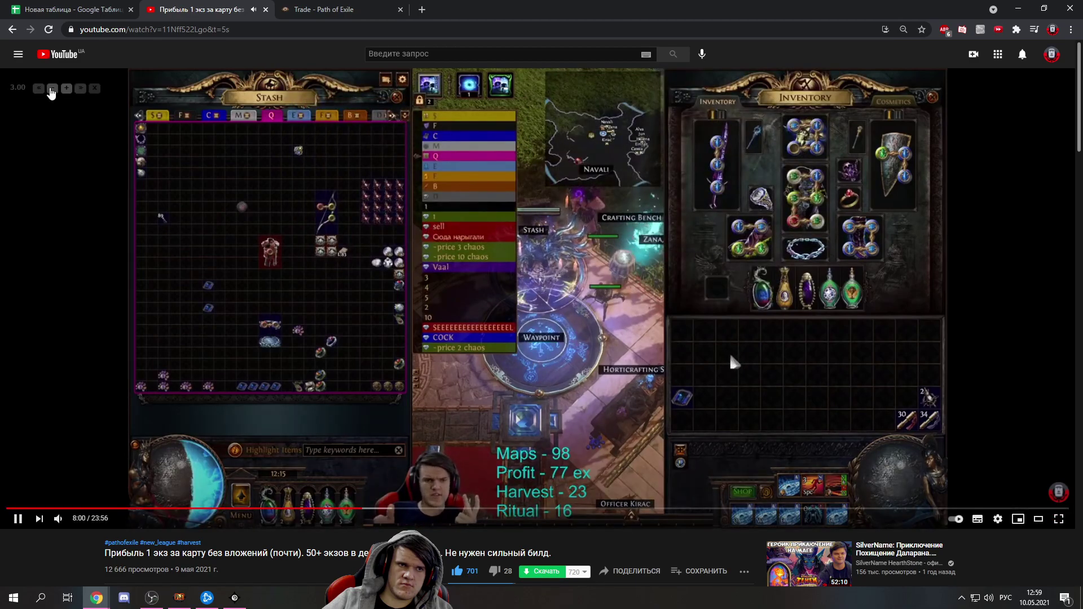
left_click(51, 90)
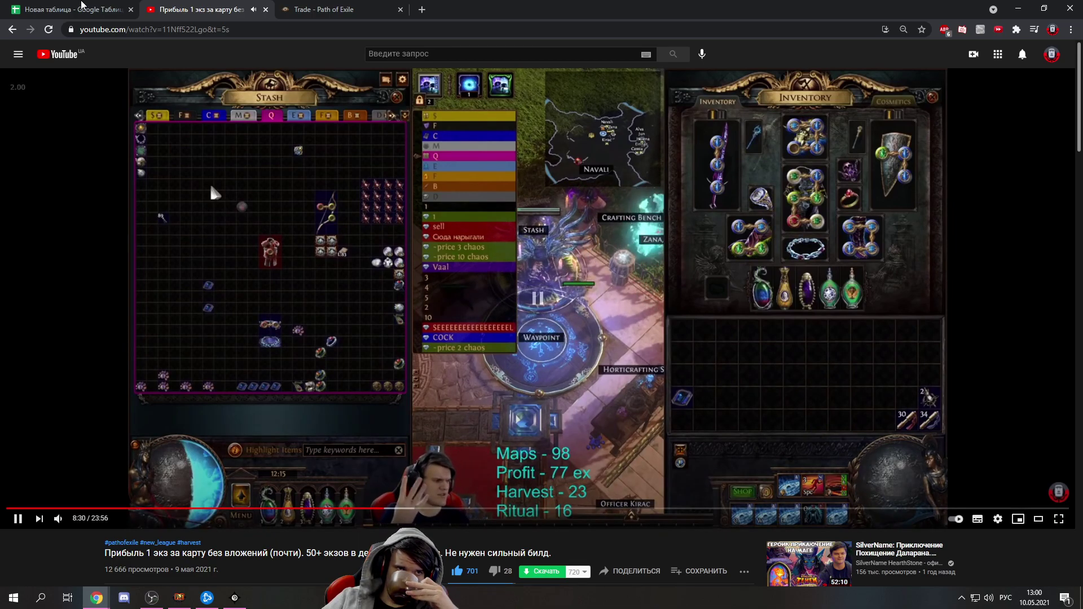
Fill row 44 of the glossary with "жижа", "Jija" and the translation "Мусор"
key("ctrl+shift+Tab")
left_click(57, 340)
type("жижа")
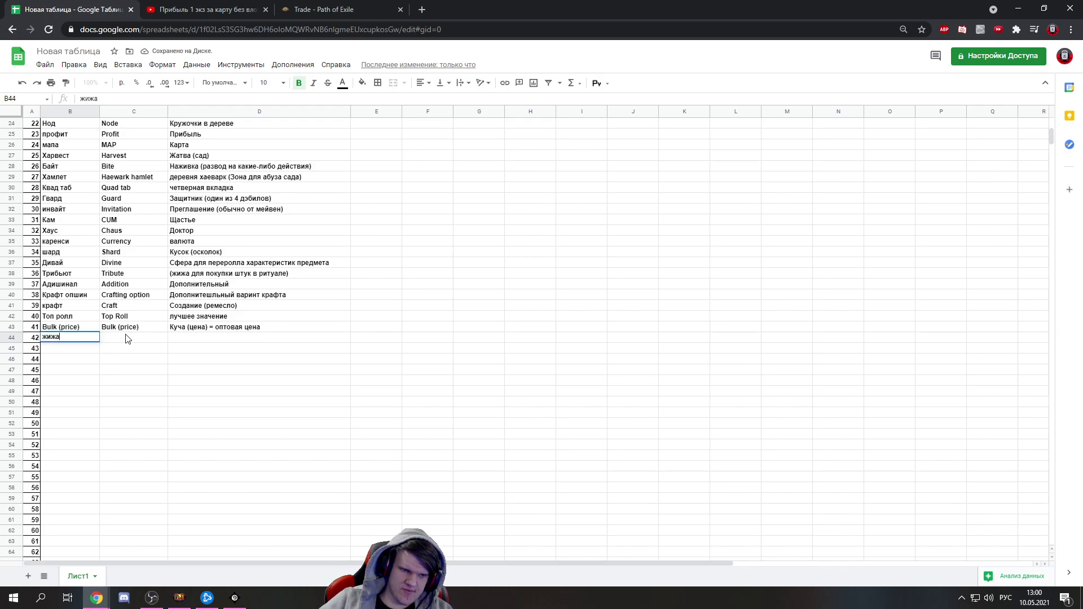
left_click(128, 339)
type("Jija")
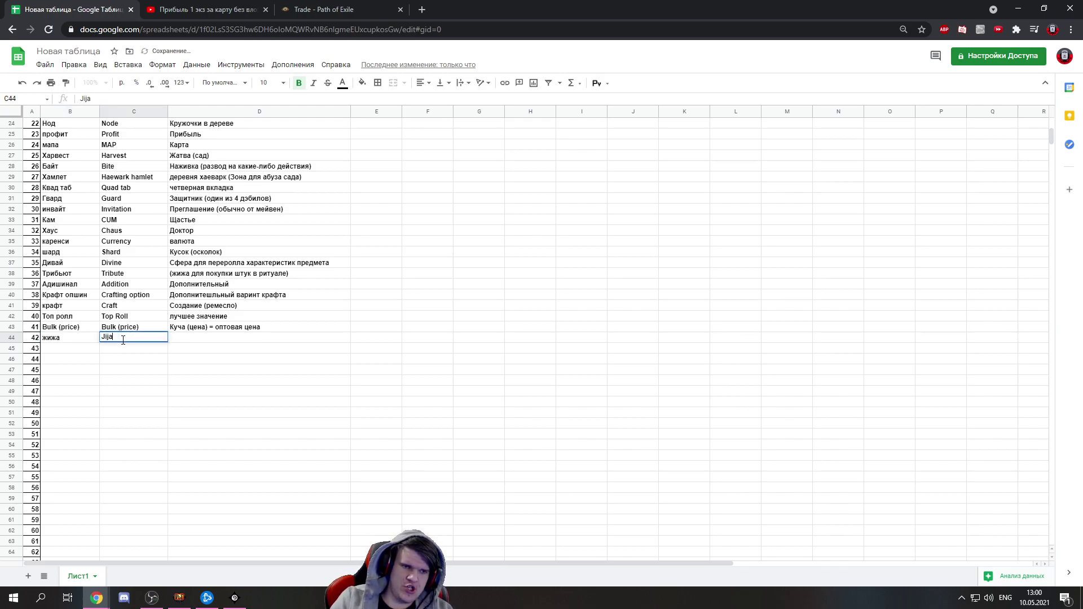
left_click(206, 341)
type("ve")
key("BackSpace")
key("BackSpace")
key("alt+shift")
type("Мусор")
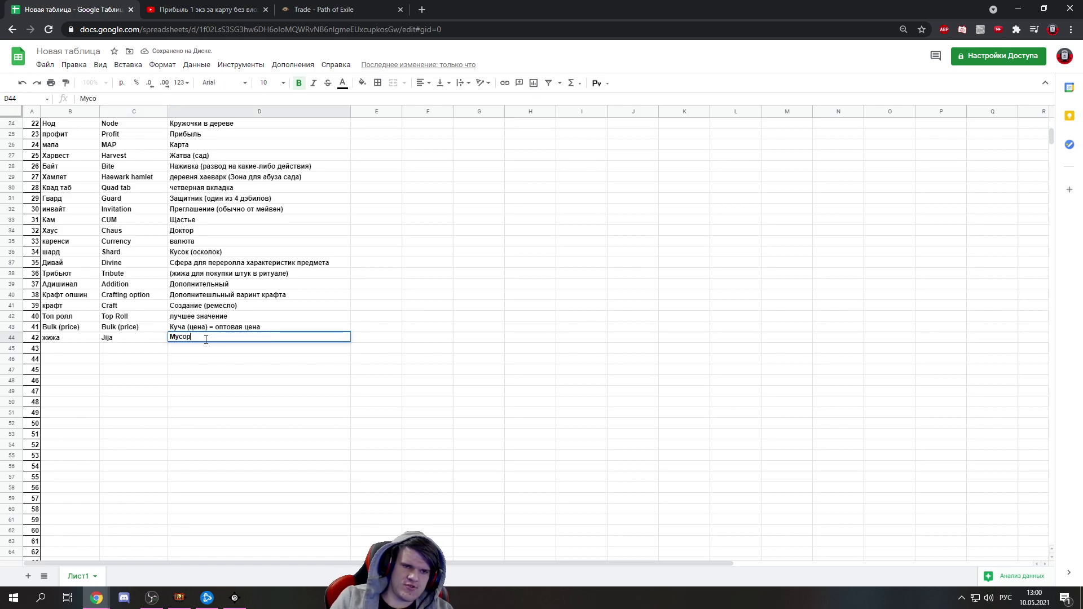
Watch the stash tabs and cluster jewel section of the video at playback speed 2.50
left_click(230, 9)
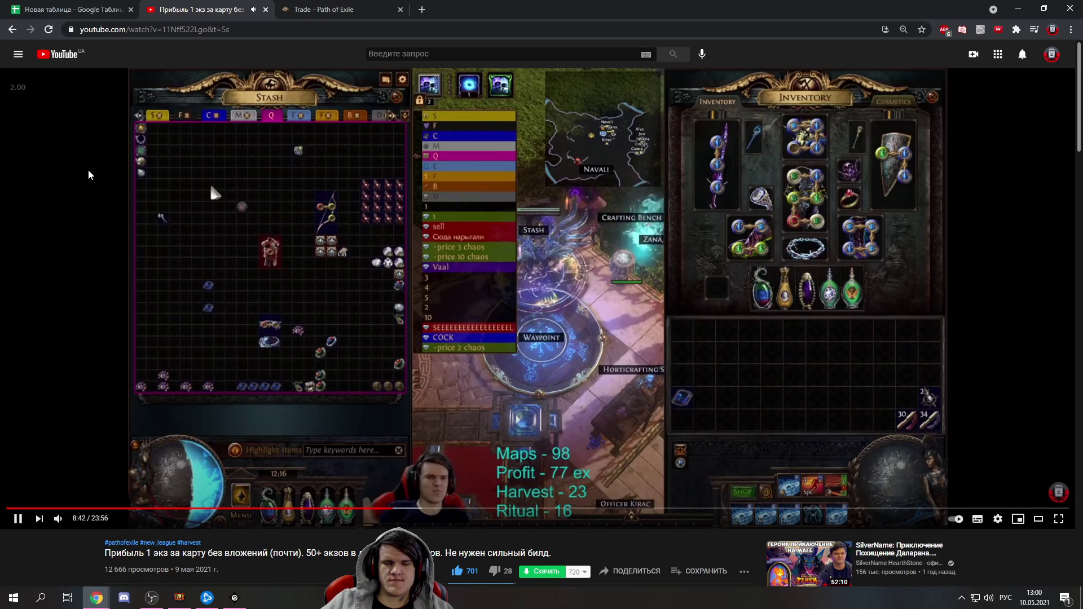
left_click(66, 89)
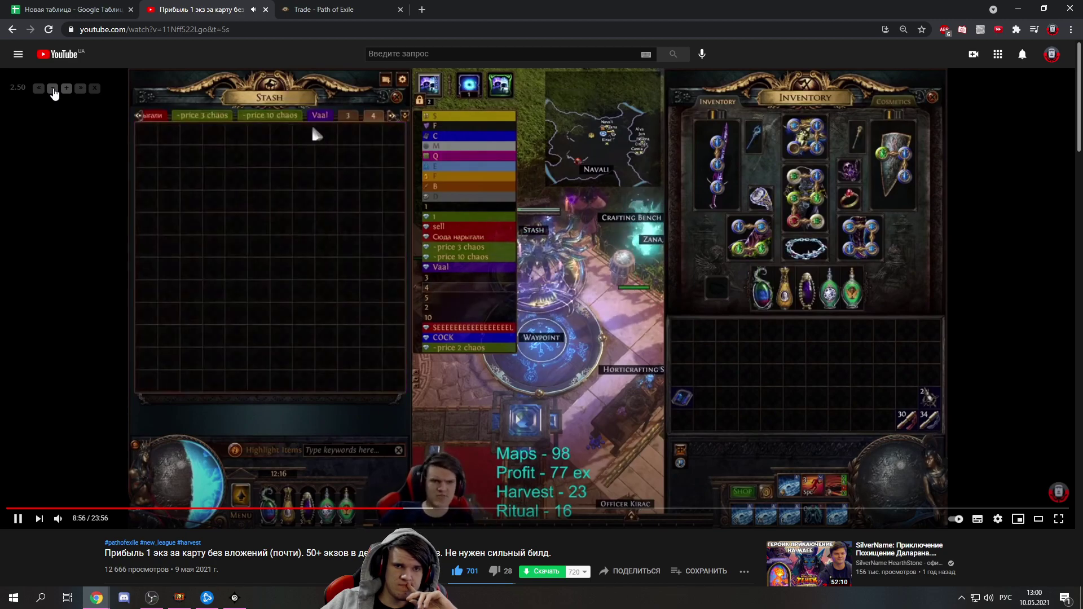
mouse_move(53, 92)
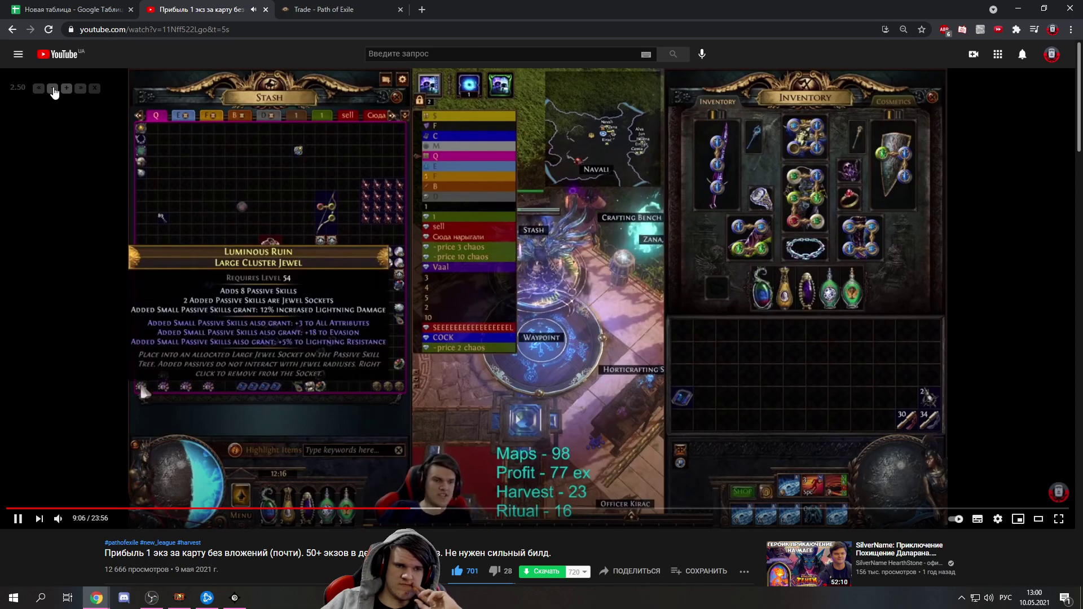
Enter "Lightning" in cell B45 of the glossary and copy it into the English column, C45
left_click(90, 10)
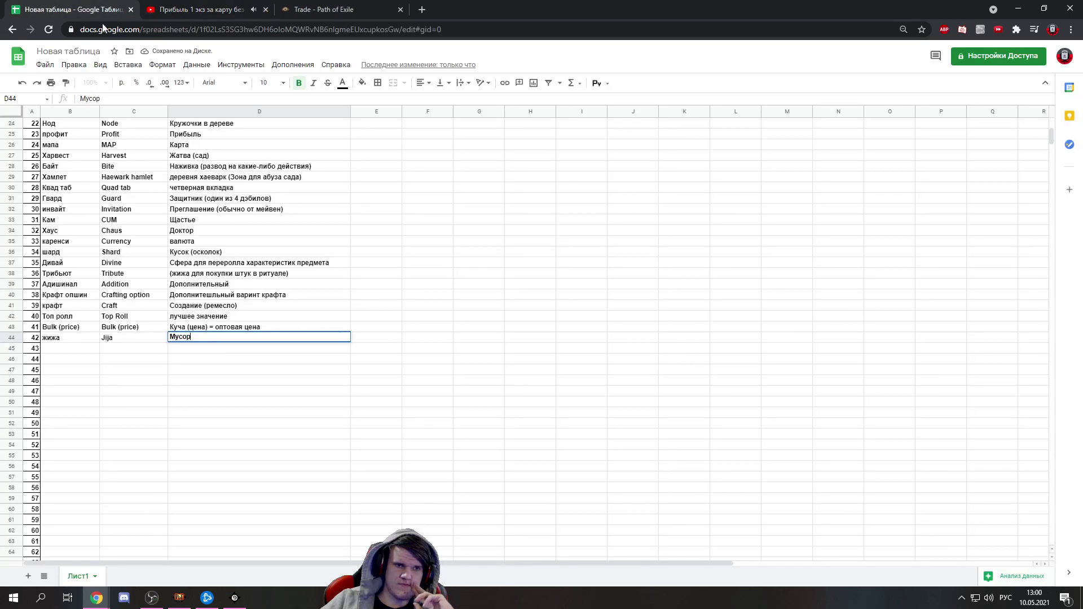
left_click(53, 350)
type("Дш")
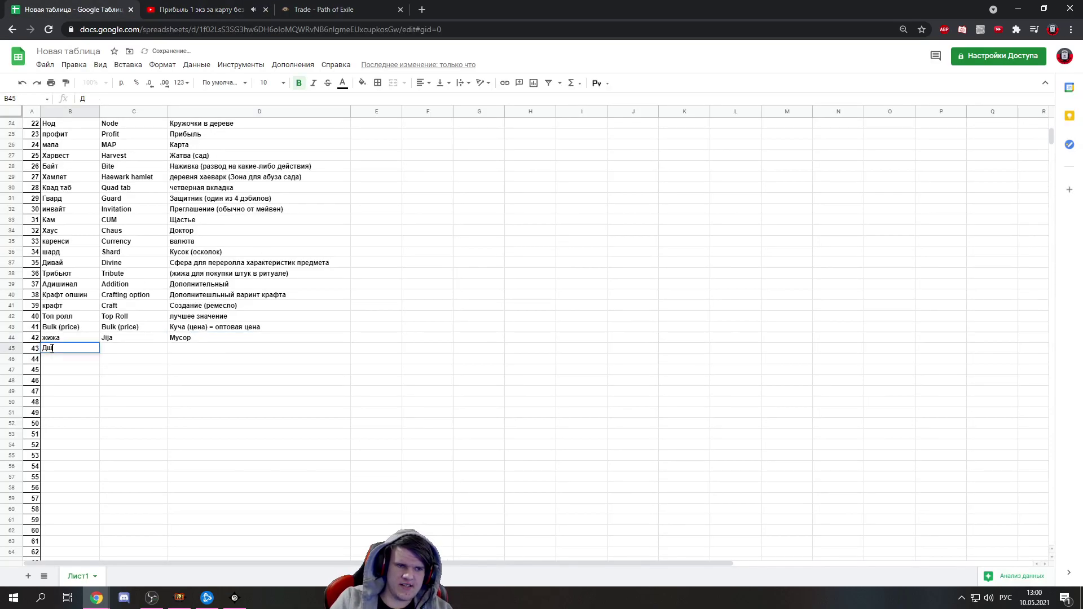
type("Lightn")
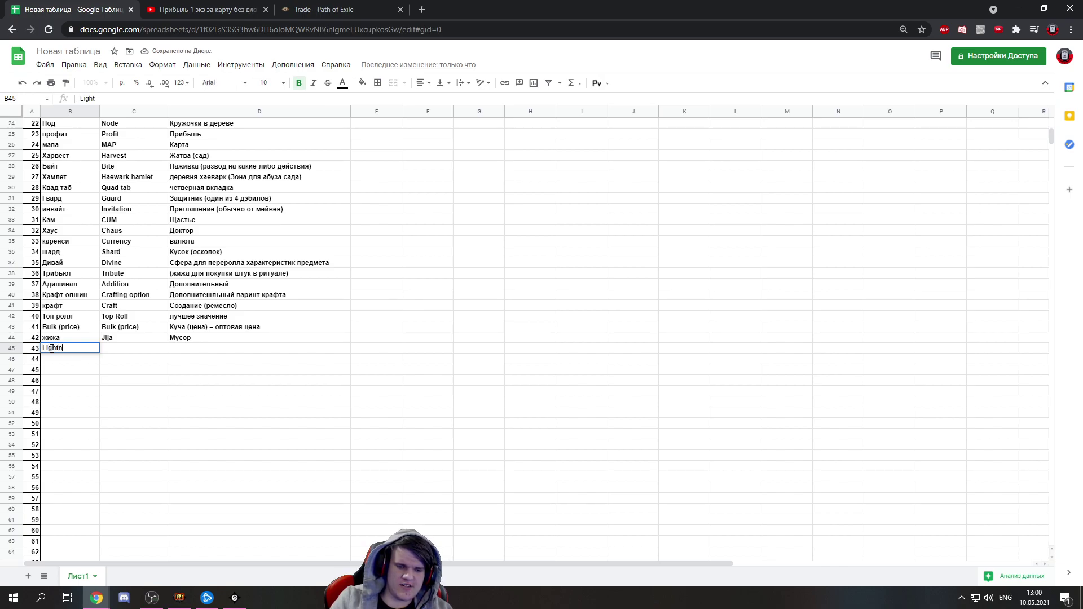
type("ing")
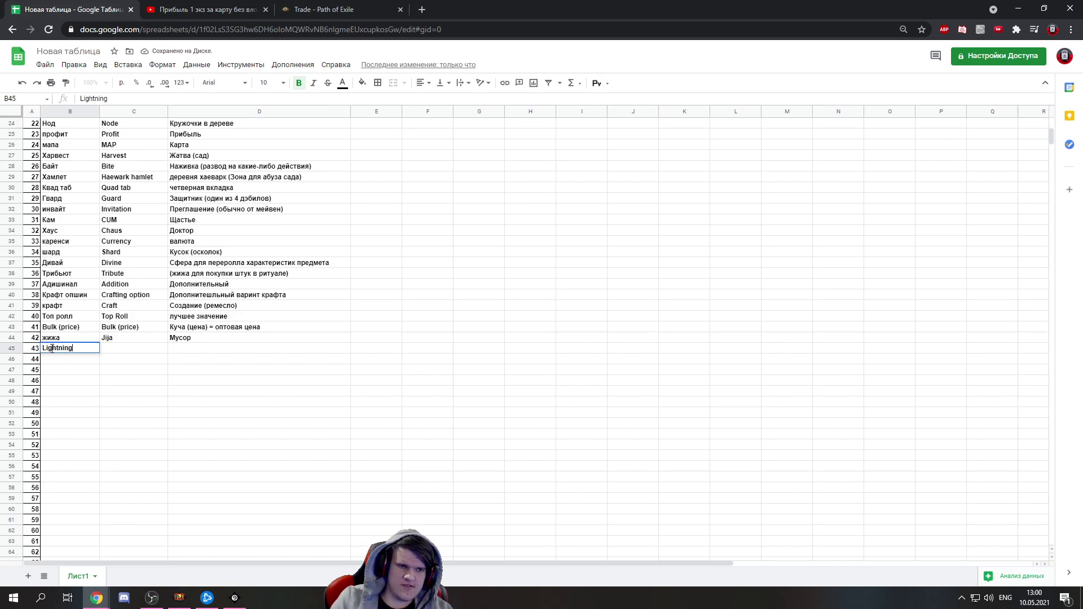
left_click_drag(82, 348, 29, 348)
key("ctrl+c")
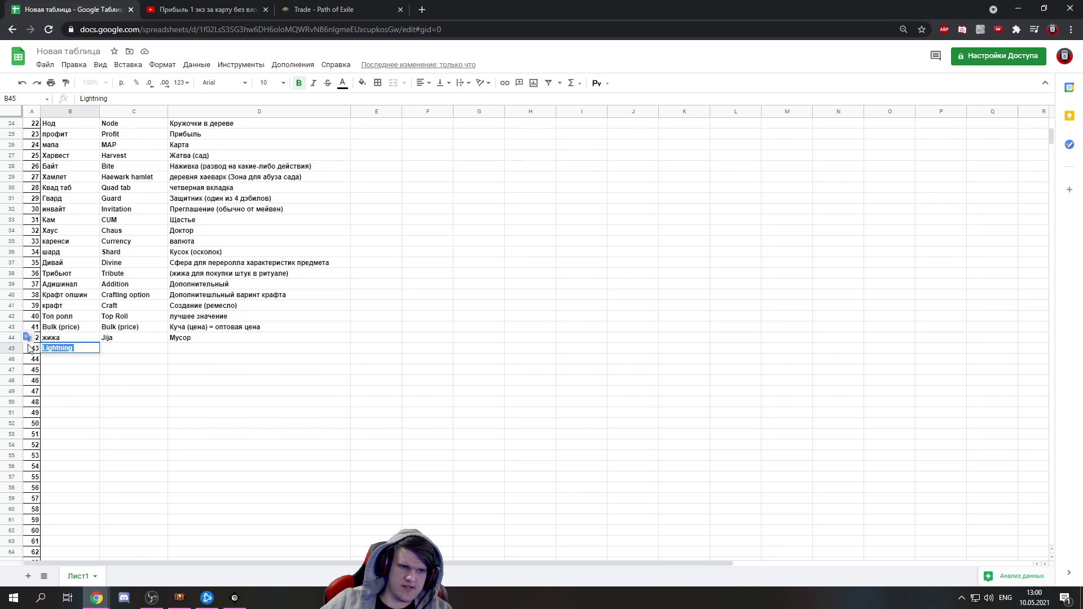
left_click(141, 351)
key("ctrl+v")
Replace the text in B45 with the Russian slang "Лайтнинг" and enter the translation "Молния" in D45
left_click(70, 352)
key("alt+shift")
type("Ла")
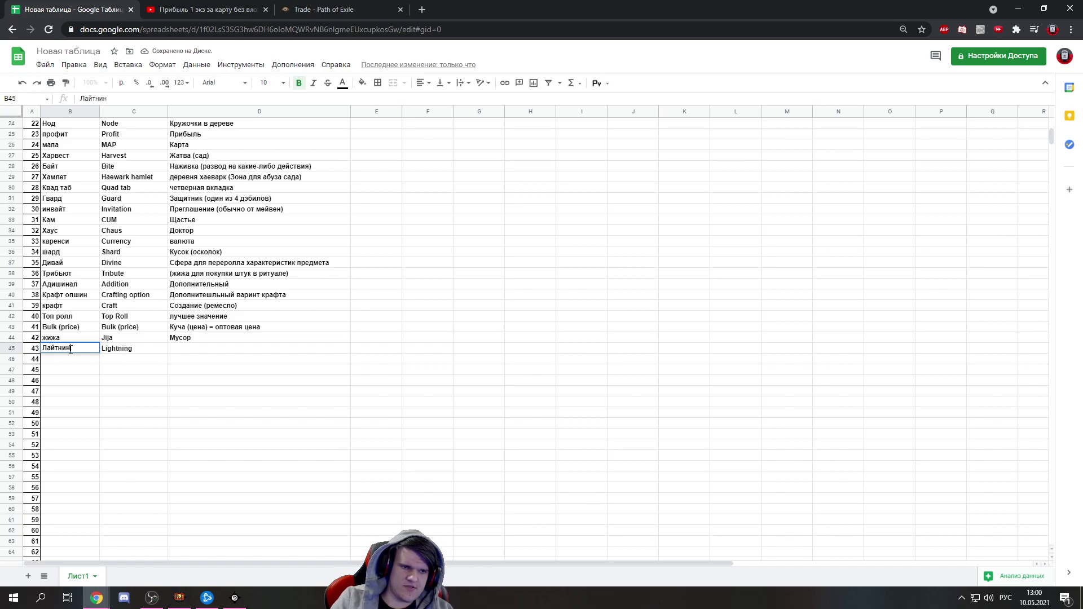
left_click(190, 354)
type("Молния")
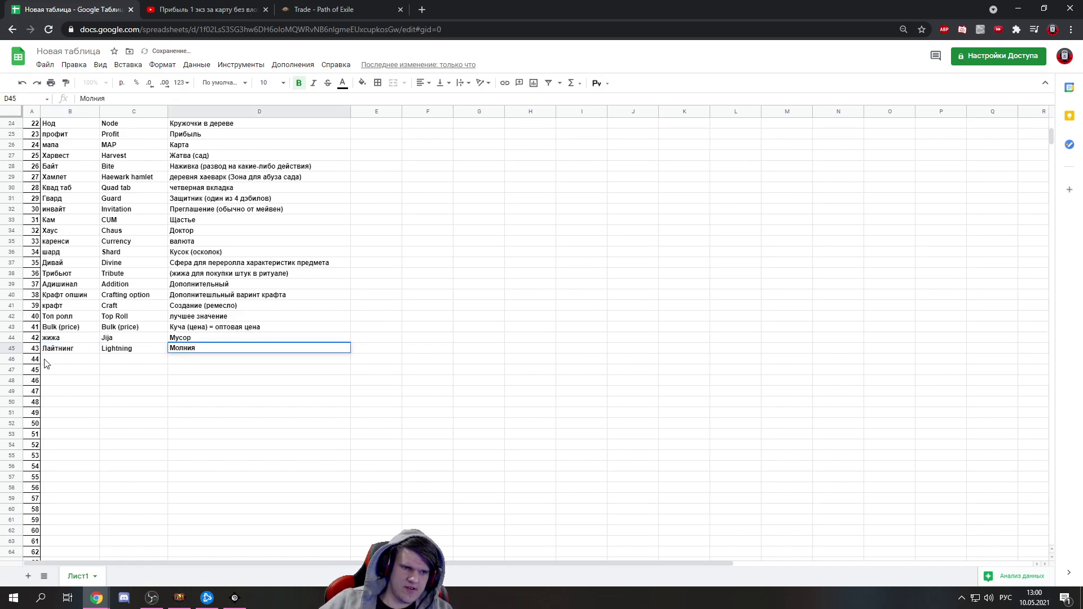
Fill row 46 with "Колда (колд)", "Cold" and the translation "холод"
left_click(45, 360)
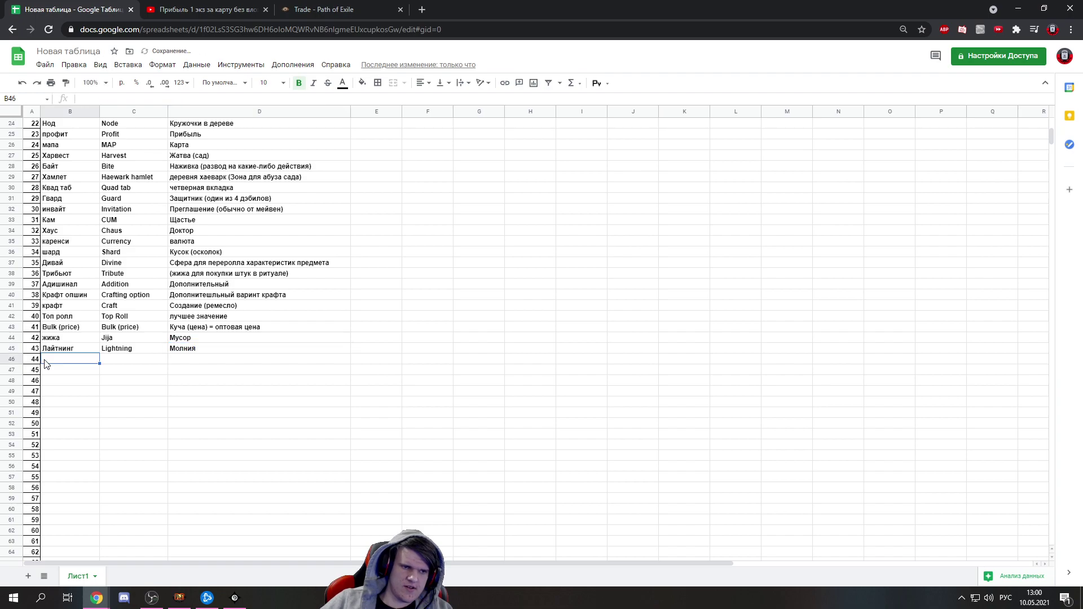
type("Колда (колд")
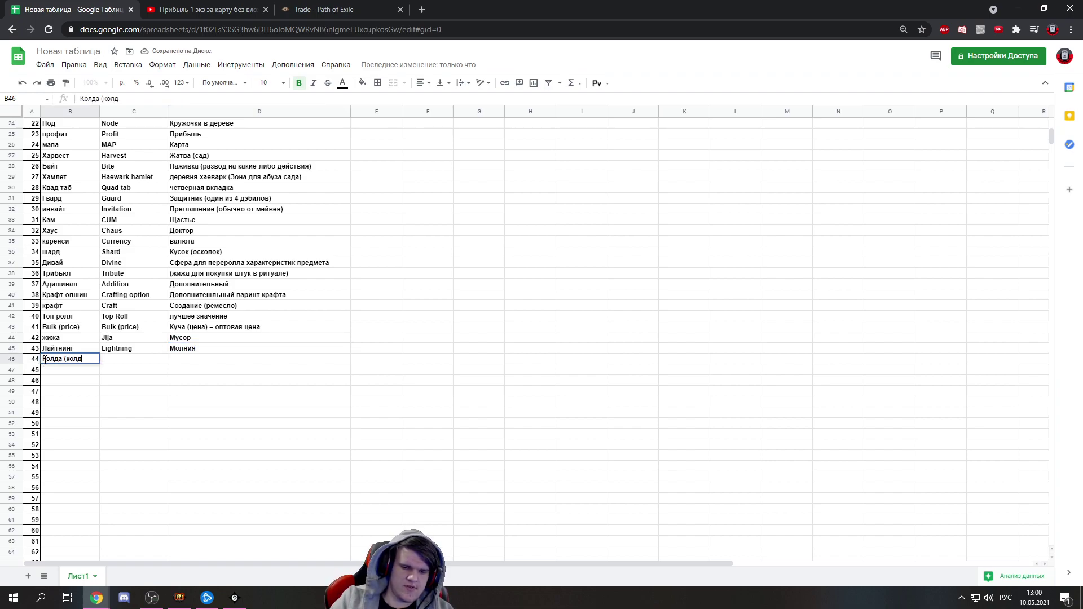
type(")")
key("Tab")
key("alt+shift")
type("Cold")
key("Tab")
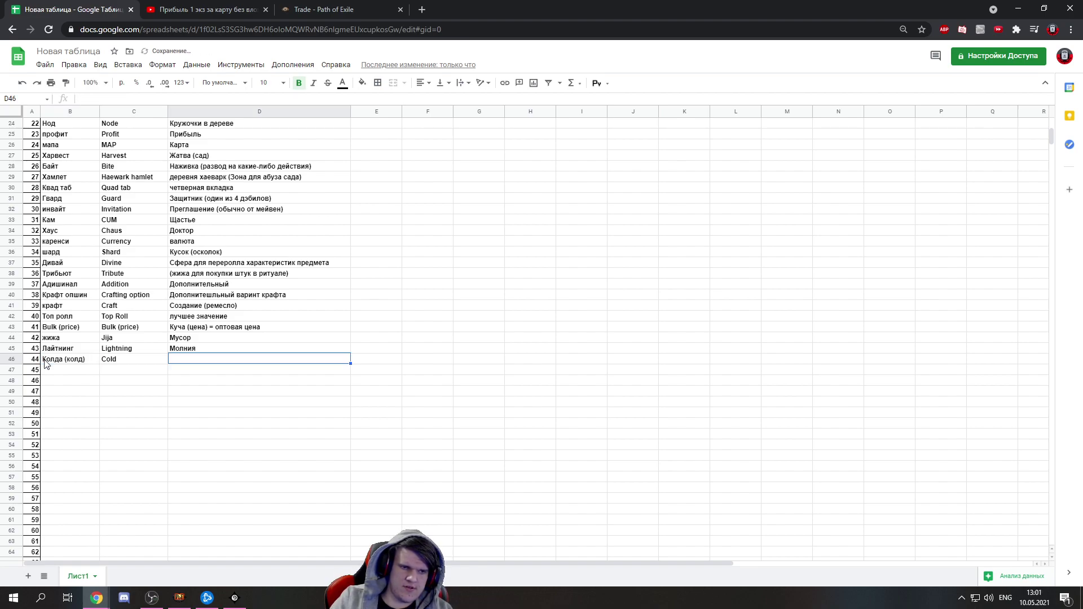
type("холод")
key("Return")
Fill row 47 with the translation "Огонь", the slang "фаер" and the English term "FIre"
type("Огонь")
key("Return")
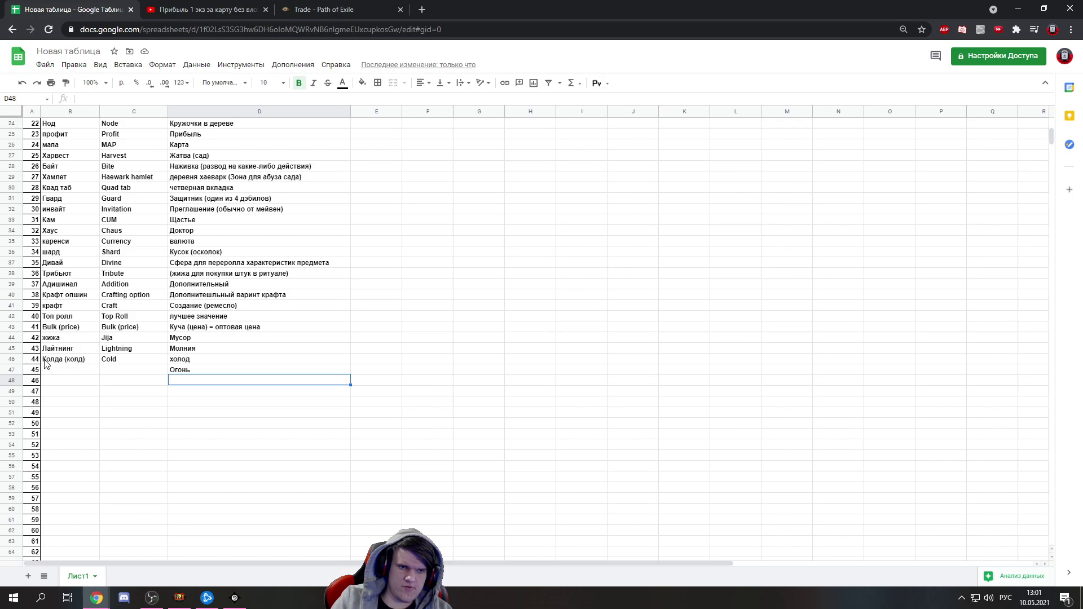
left_click(53, 374)
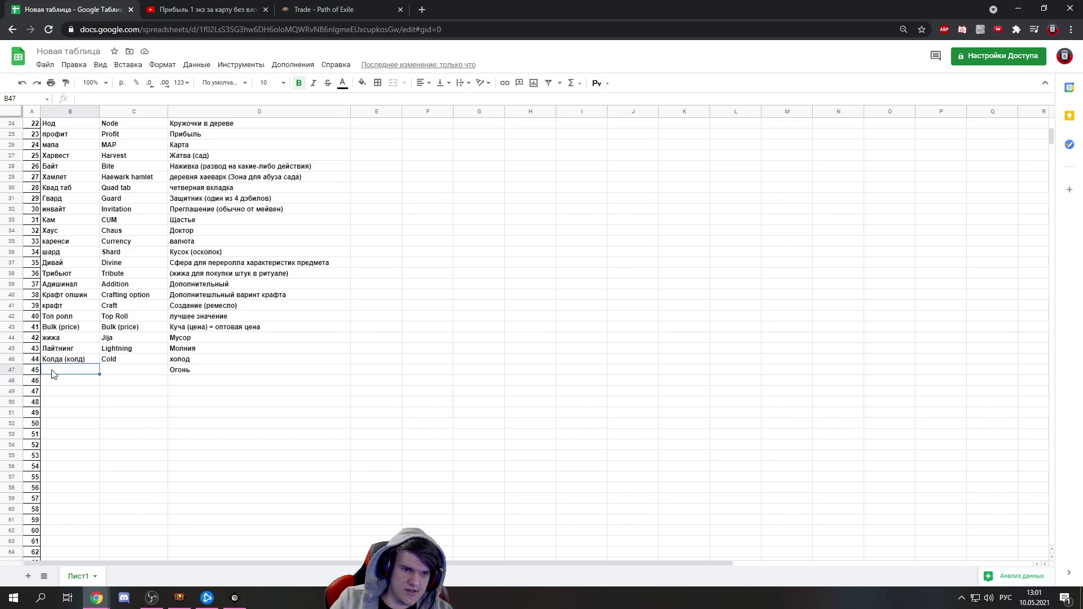
type("A")
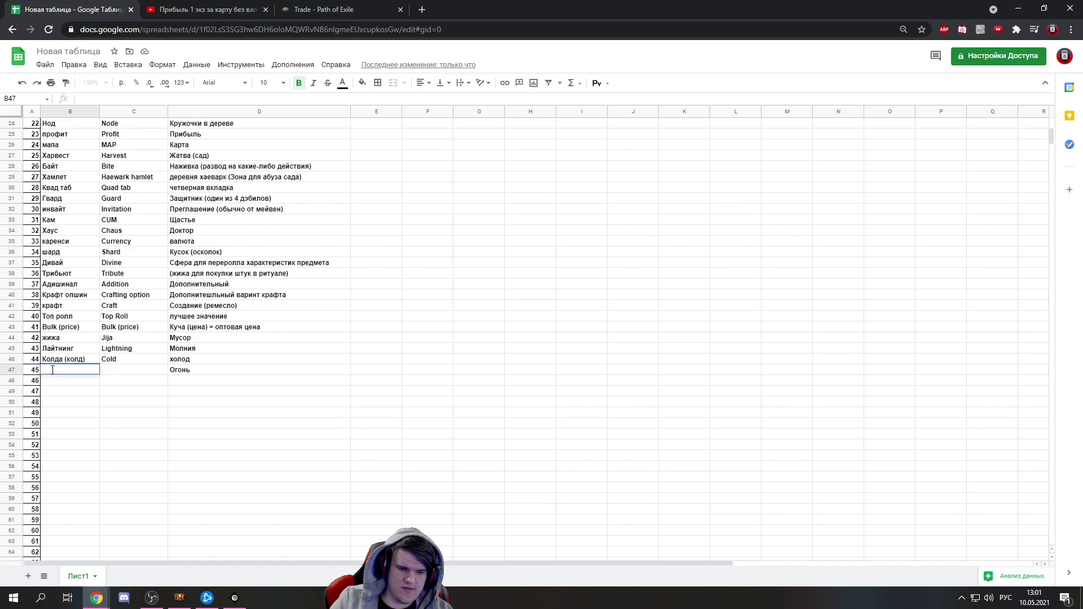
key("Tab")
key("alt+shift")
type("FIre")
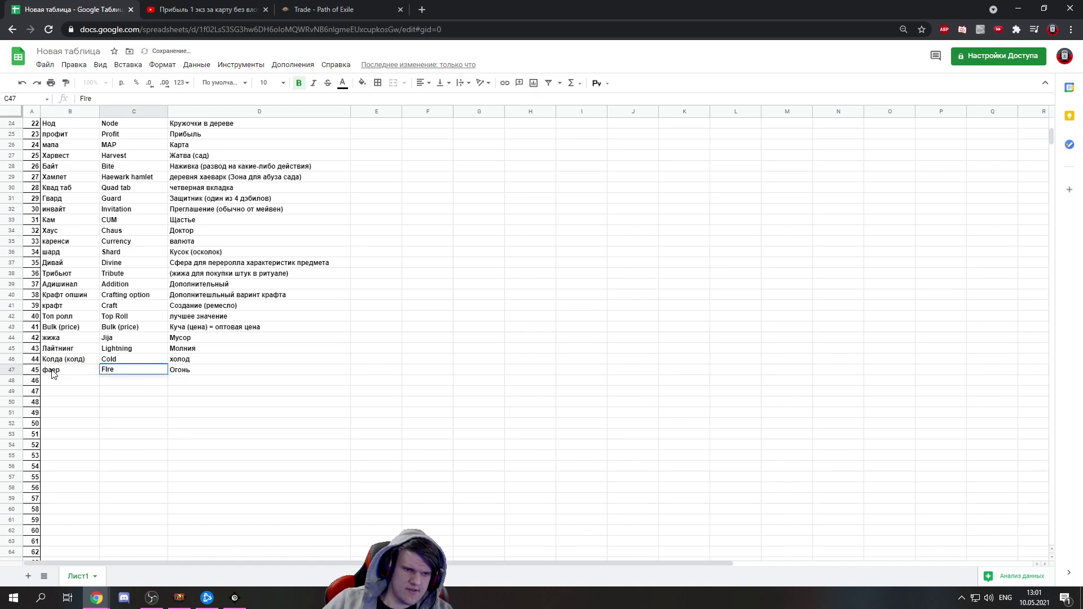
left_click(287, 393)
Fill row 48 of the glossary with the slang "айтем левел", the English term "Item lvl" and the translation "Уровень предмета"
left_click(253, 8)
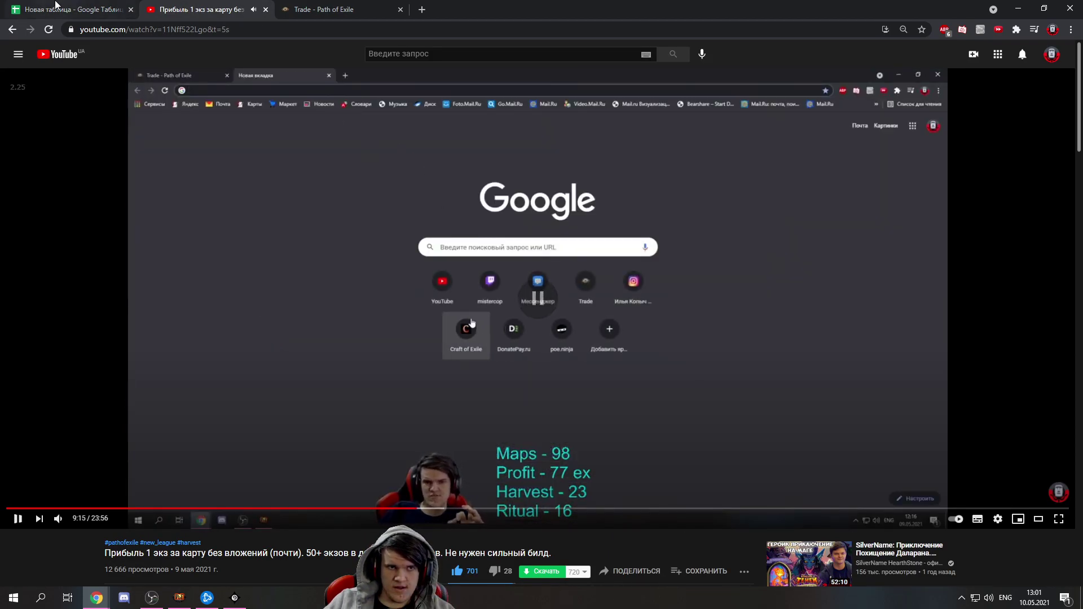
left_click(56, 5)
left_click(58, 383)
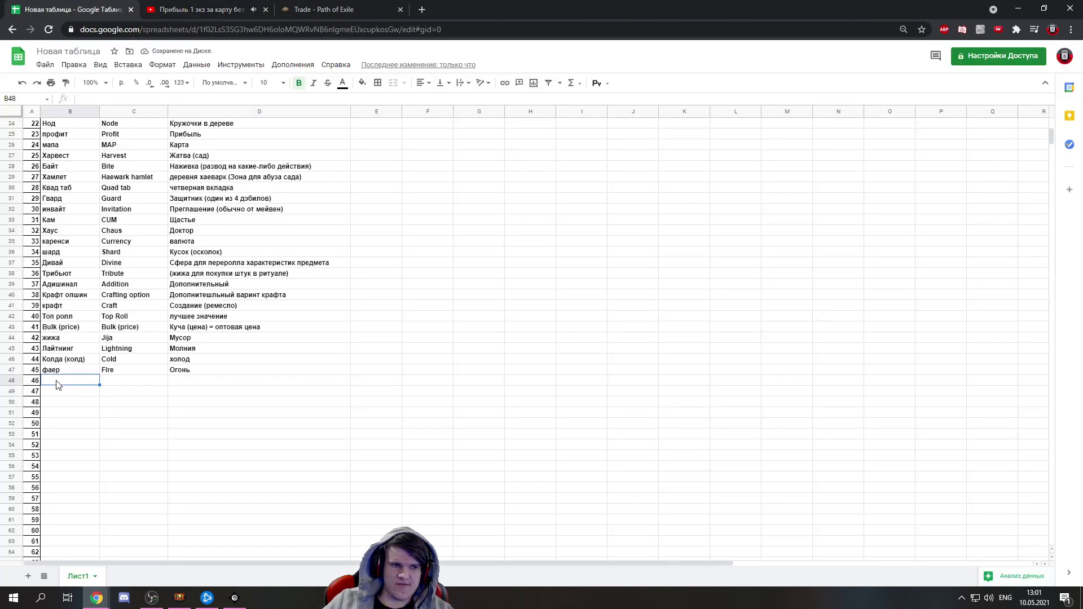
type("Шеу")
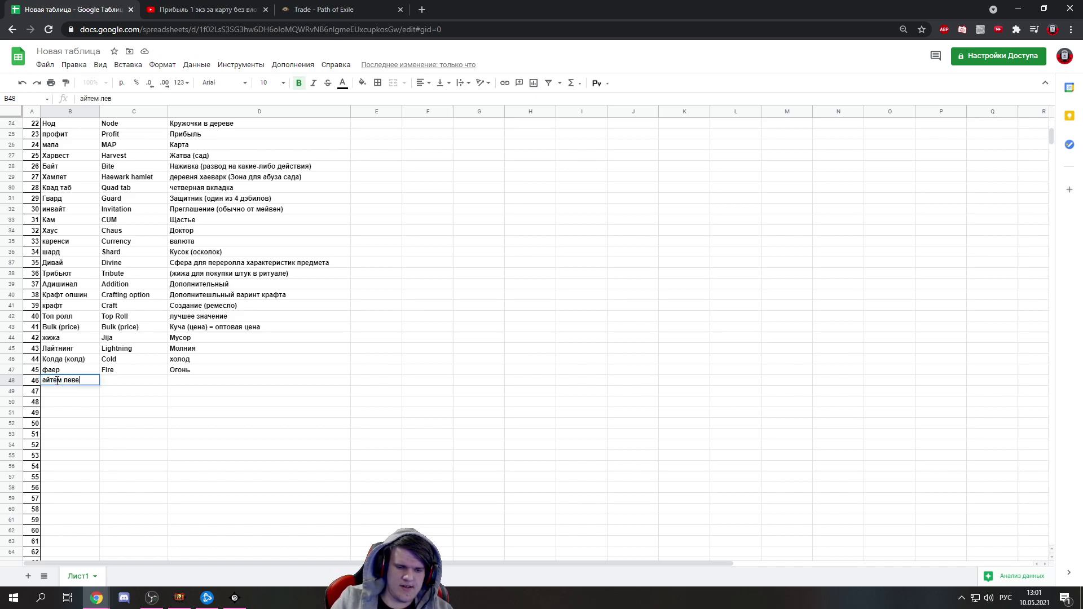
key("Tab")
type("Ite")
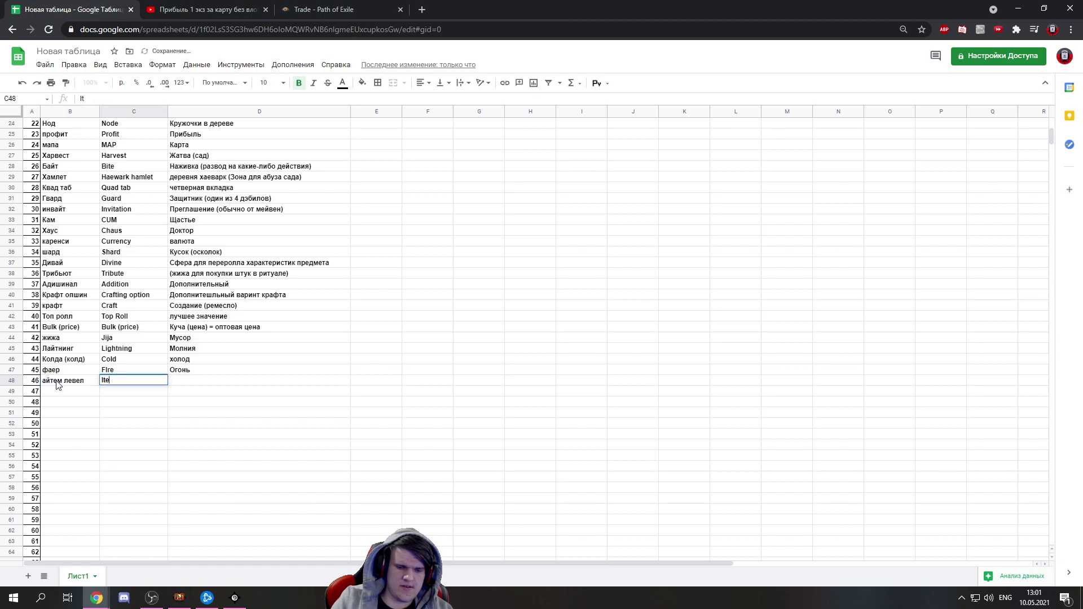
key("Tab")
type("А")
type("Уровень предмет")
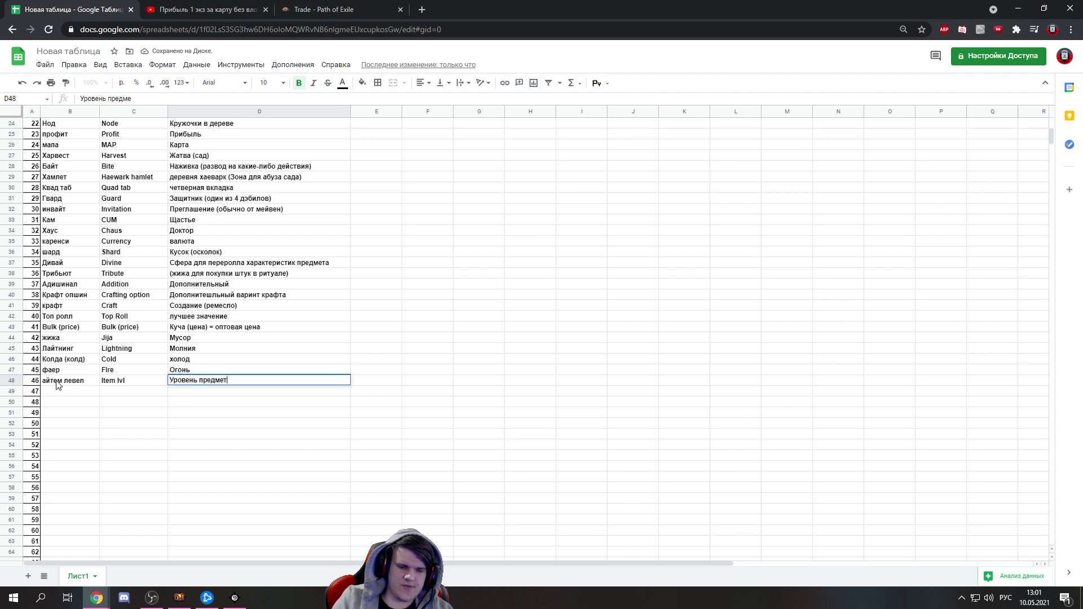
type("а")
Switch to Path of Exile and view the item level in the tooltip of the equipped Fingerless Silk Gloves
key("alt+Tab")
mouse_move(821, 232)
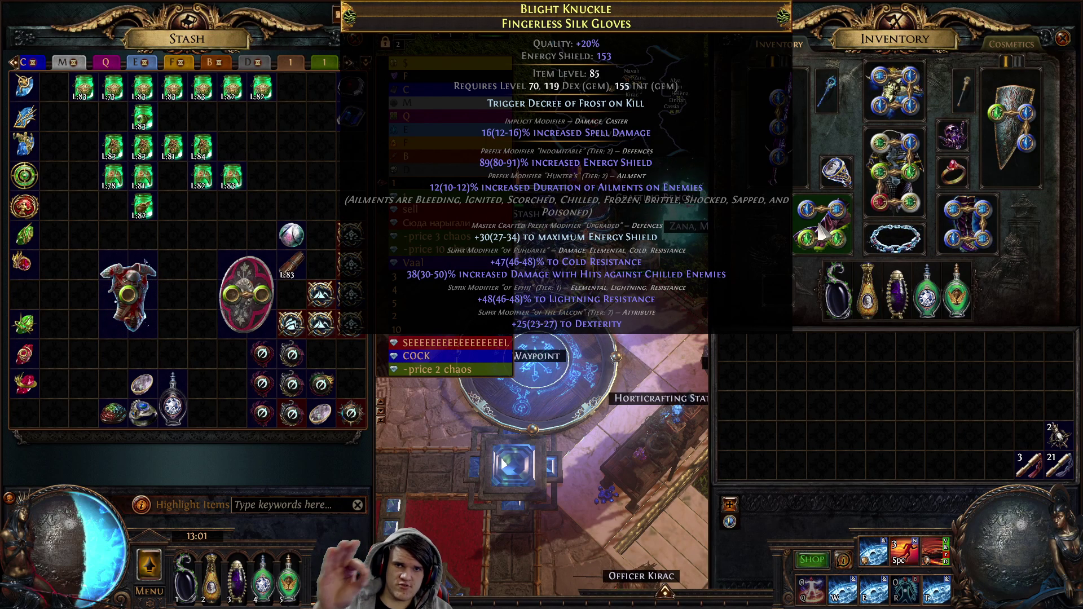
key("alt+Tab")
Resume the YouTube video in the browser, skip ahead to about 9:59 and pause it at 10:02
key("ctrl+Tab")
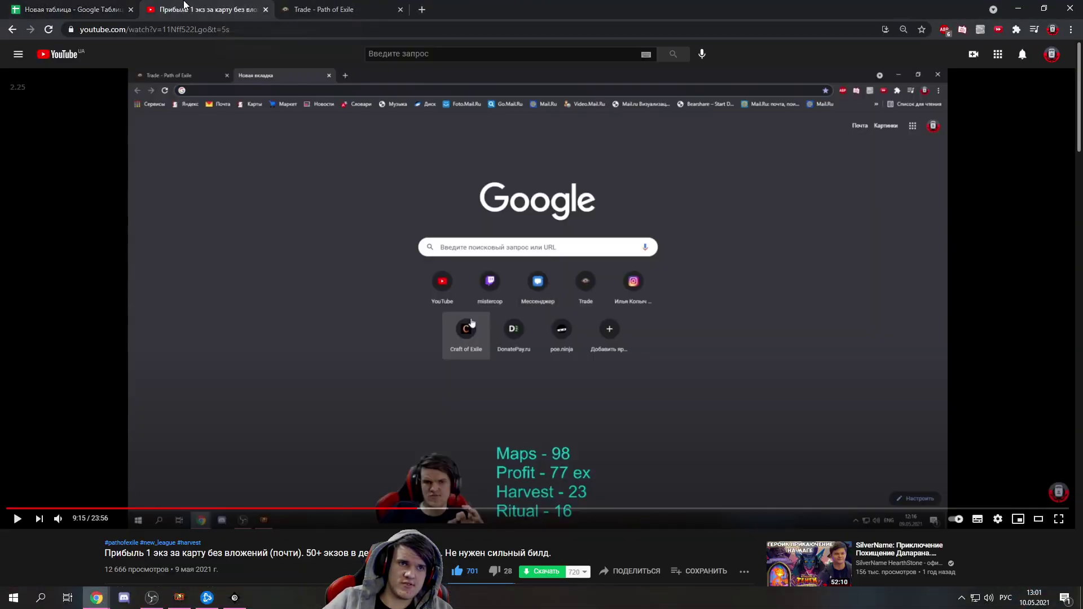
left_click(458, 258)
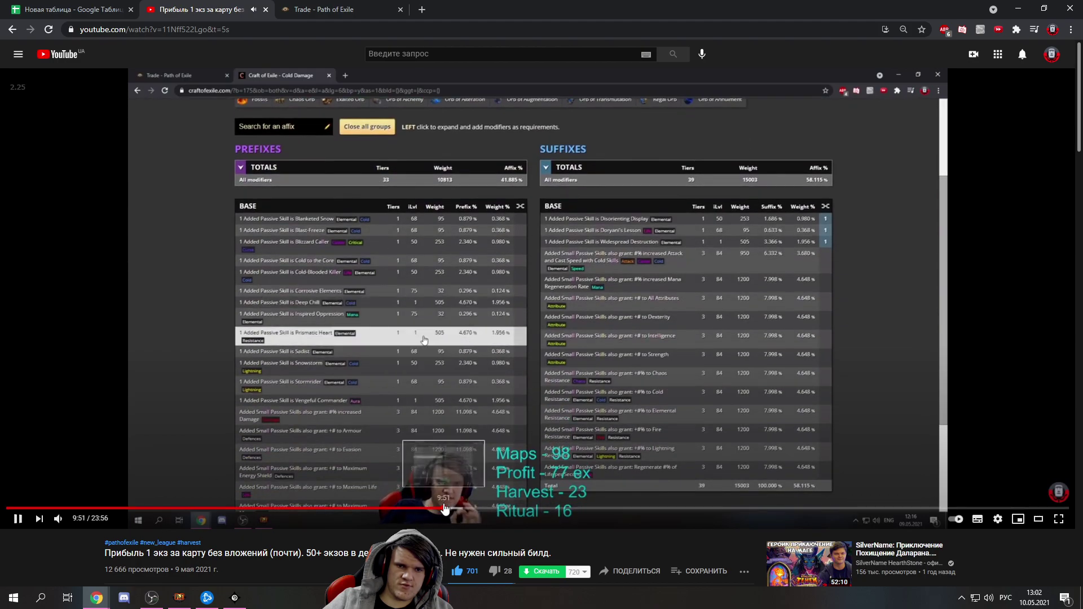
left_click(451, 509)
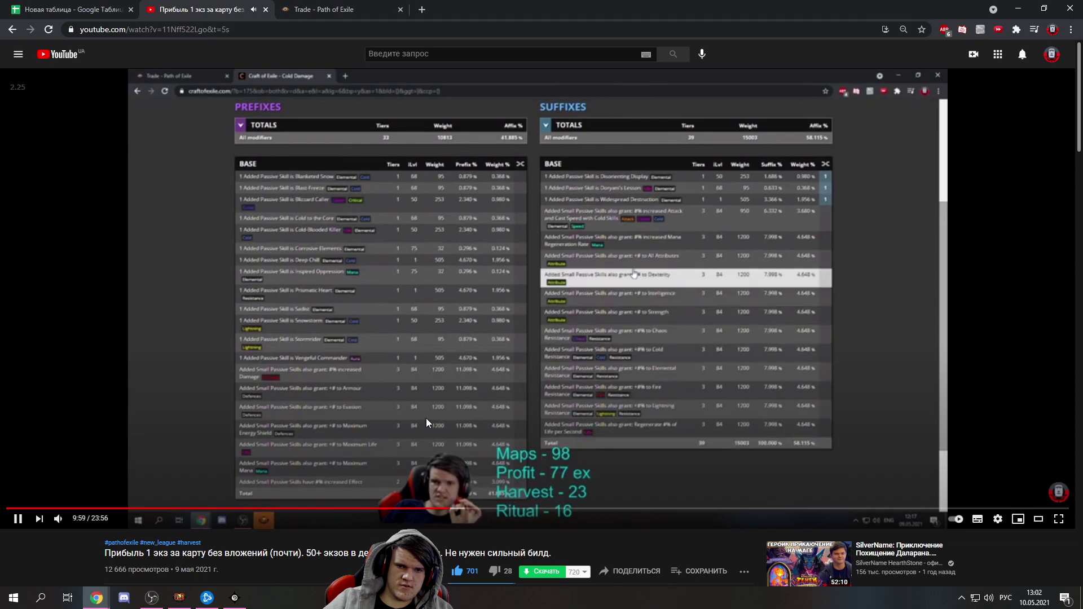
left_click(426, 418)
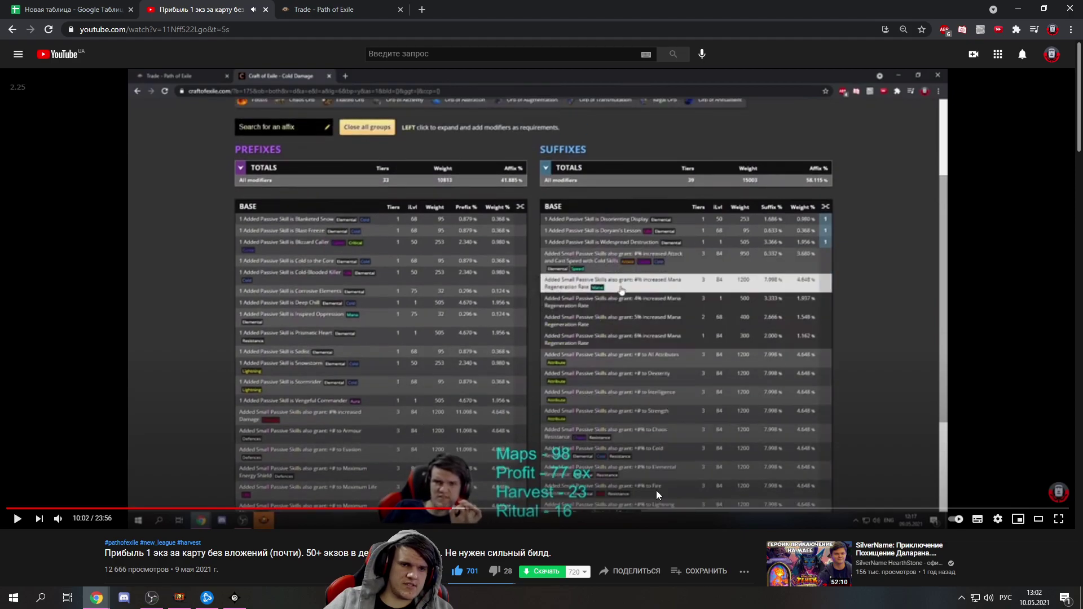
Return to the glossary and enter the Russian slang "Дамаге" in B49
left_click(50, 6)
left_click(79, 392)
type("в")
key("BackSpace")
key("alt+shift")
type("D")
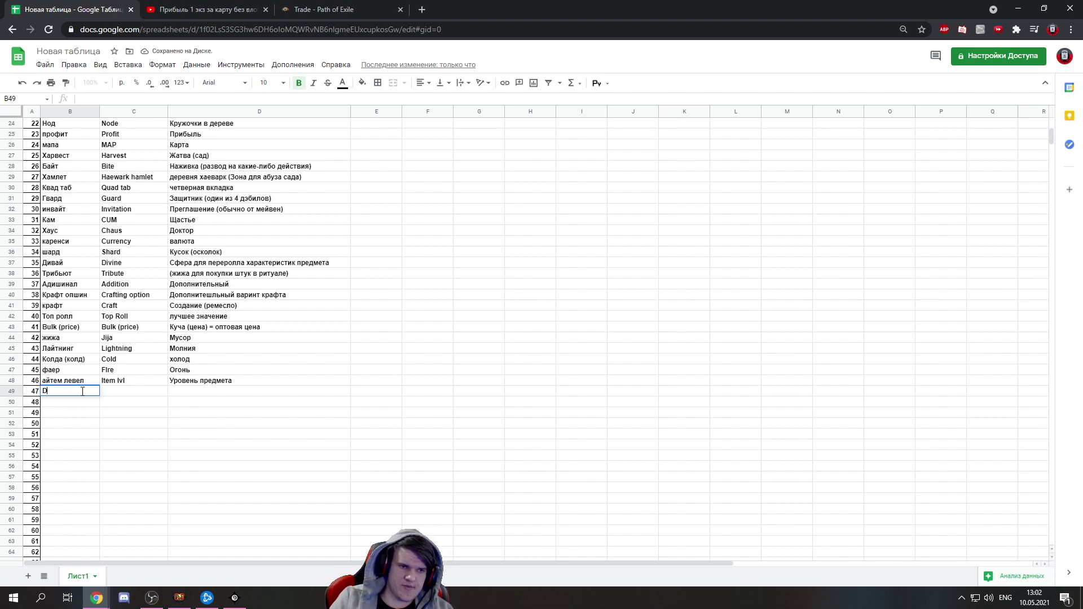
type("amage")
key("Tab")
left_click(82, 395)
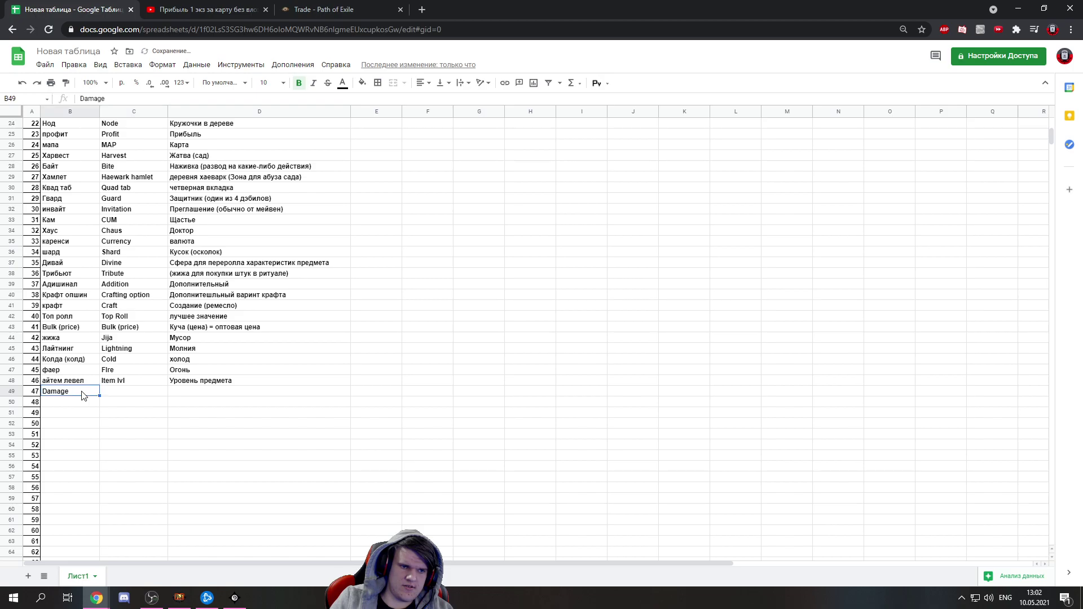
key("BackSpace")
key("alt+shift")
type("Дамаге")
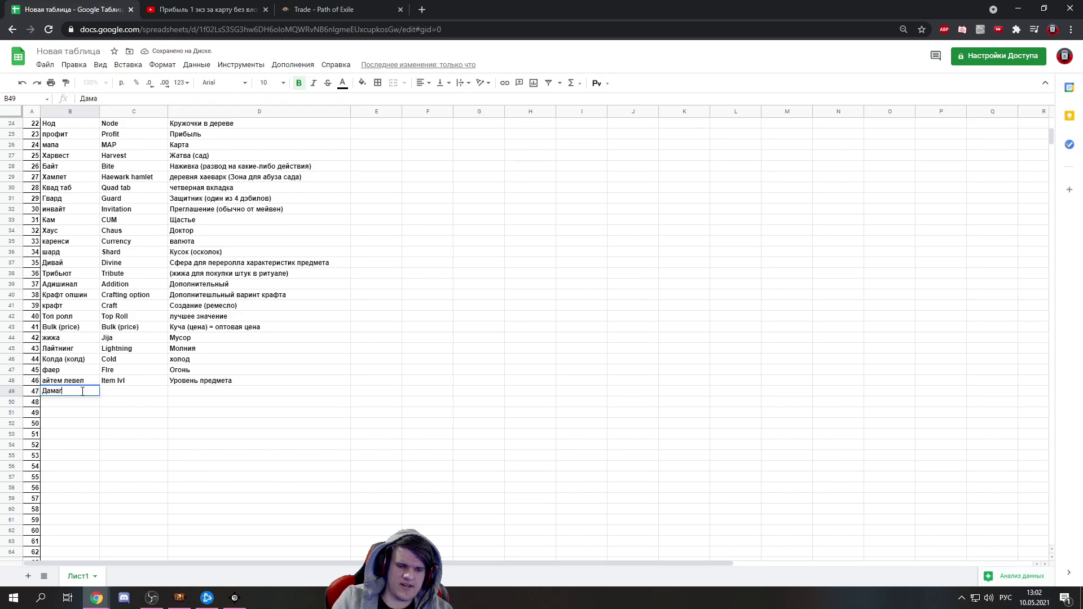
Enter the English term "Damage" in C49 and the translation "Урон" in D49
key("Tab")
key("alt+shift")
type("Damage")
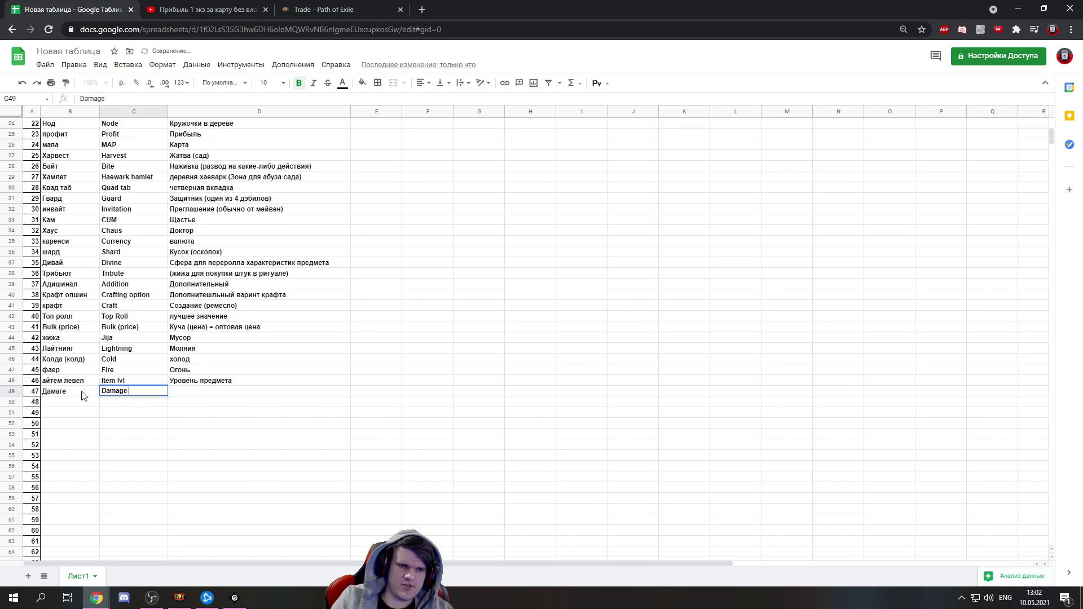
key("Tab")
key("alt+shift")
type("У")
key("Return")
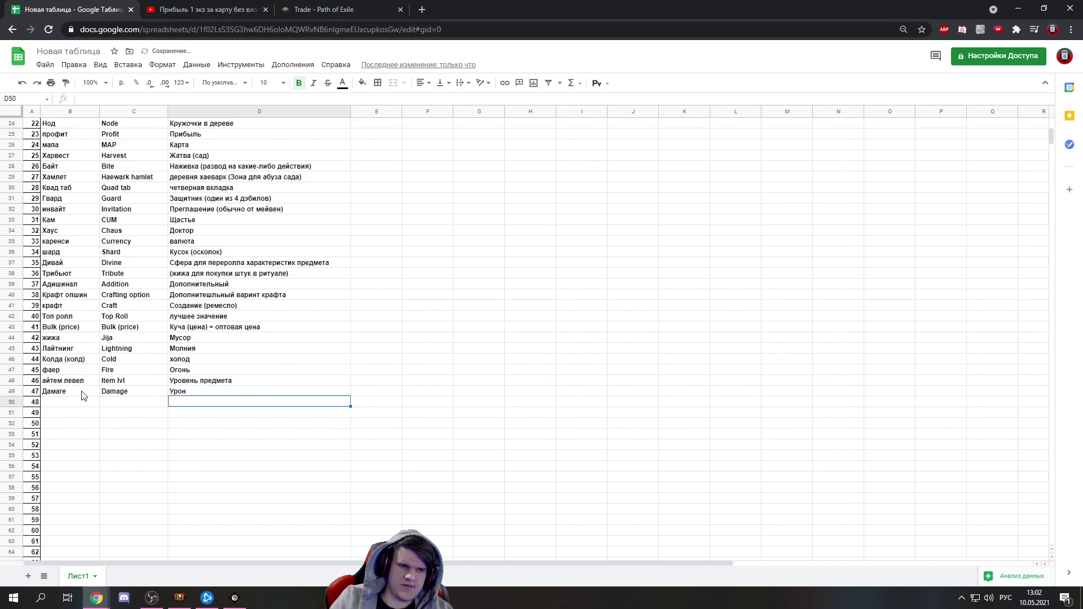
Fill row 50 with the translation "состояние", the slang "Айлмент" and the English term "Ailment"
type("состояние")
key("Return")
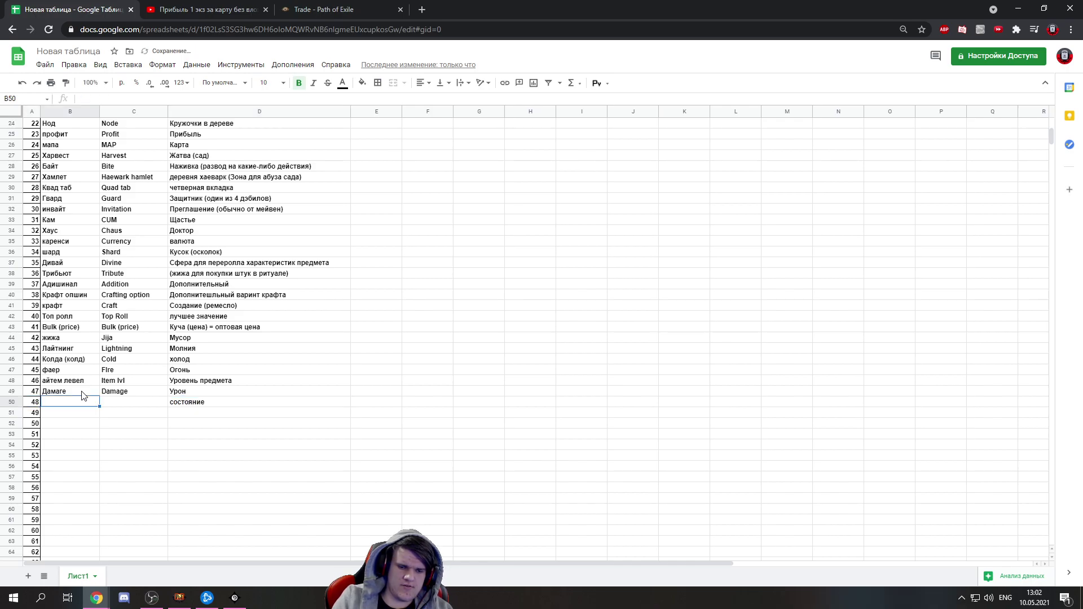
key("alt+shift")
type("Айлмент")
key("Tab")
key("alt+shift")
type("Ailme")
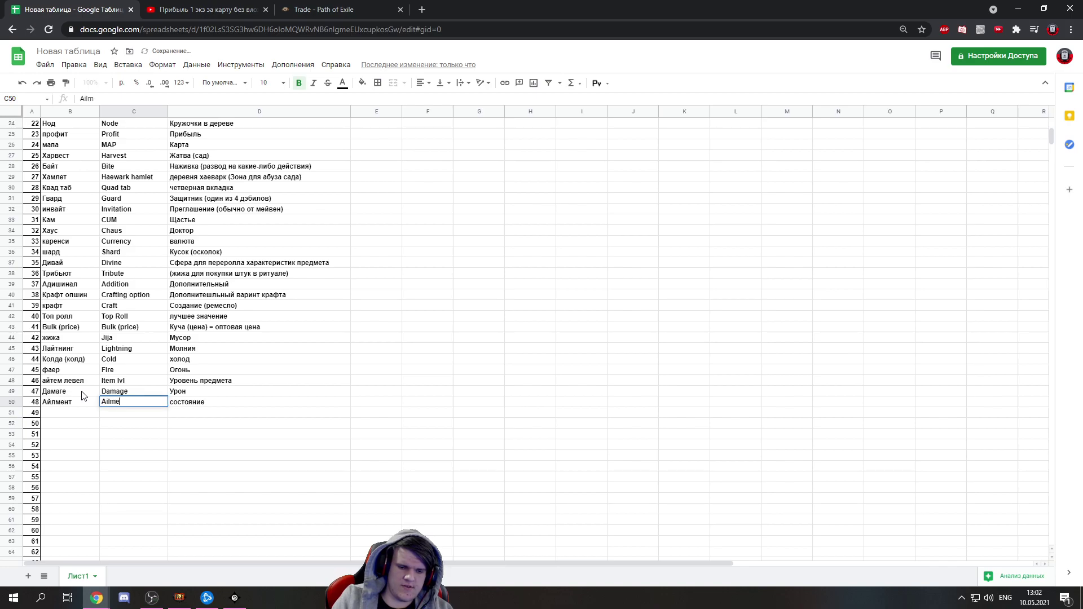
type("nt")
key("Tab")
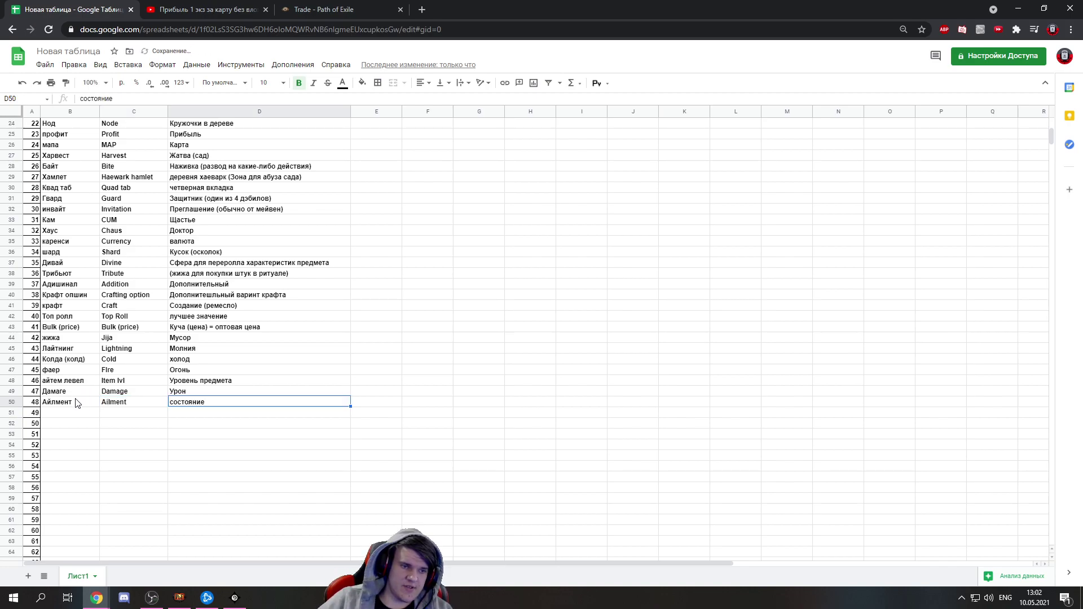
left_click(85, 402)
left_click(117, 406)
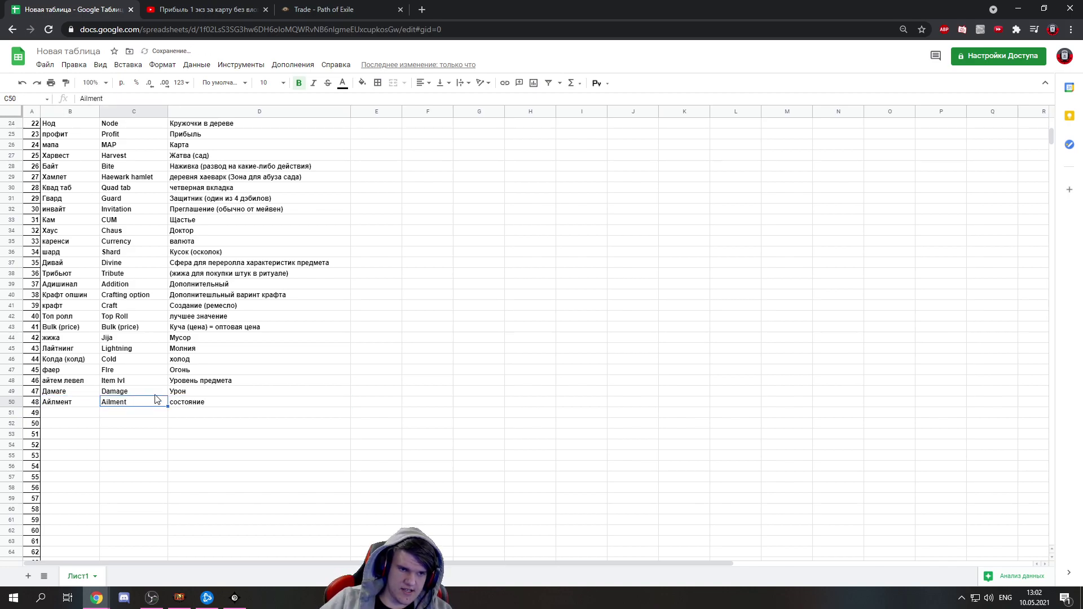
left_click(198, 405)
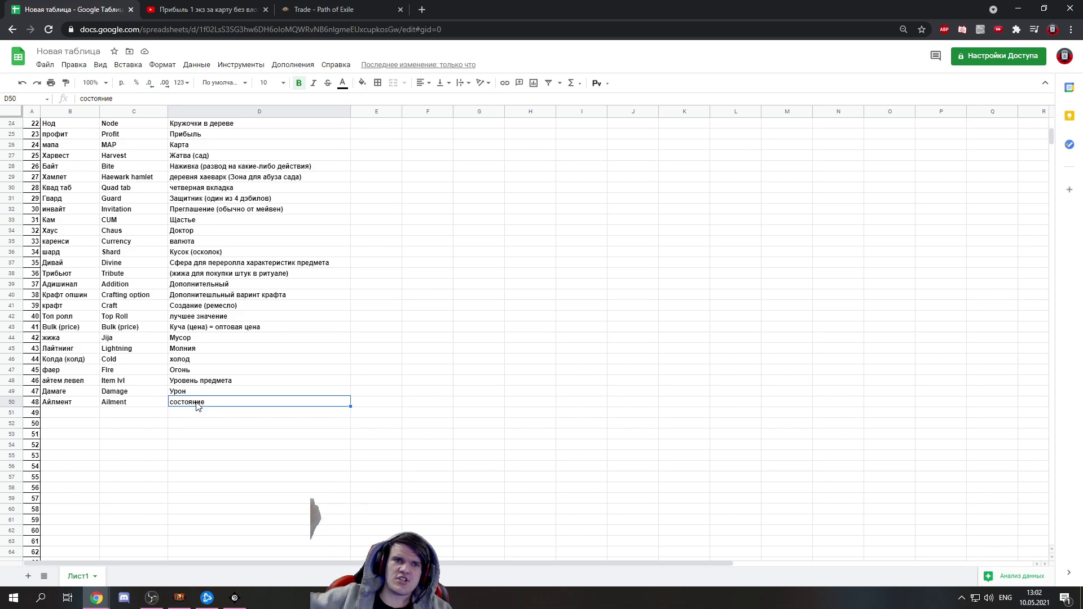
Skip the YouTube video ahead to about 11:06 to find the next slang term
left_click(214, 9)
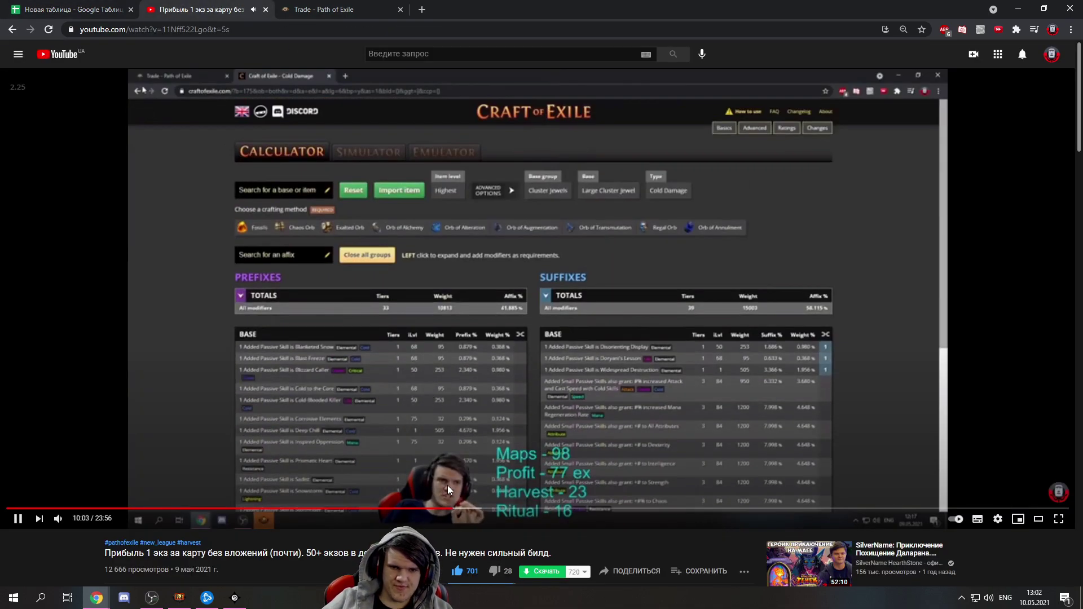
left_click_drag(451, 509, 484, 508)
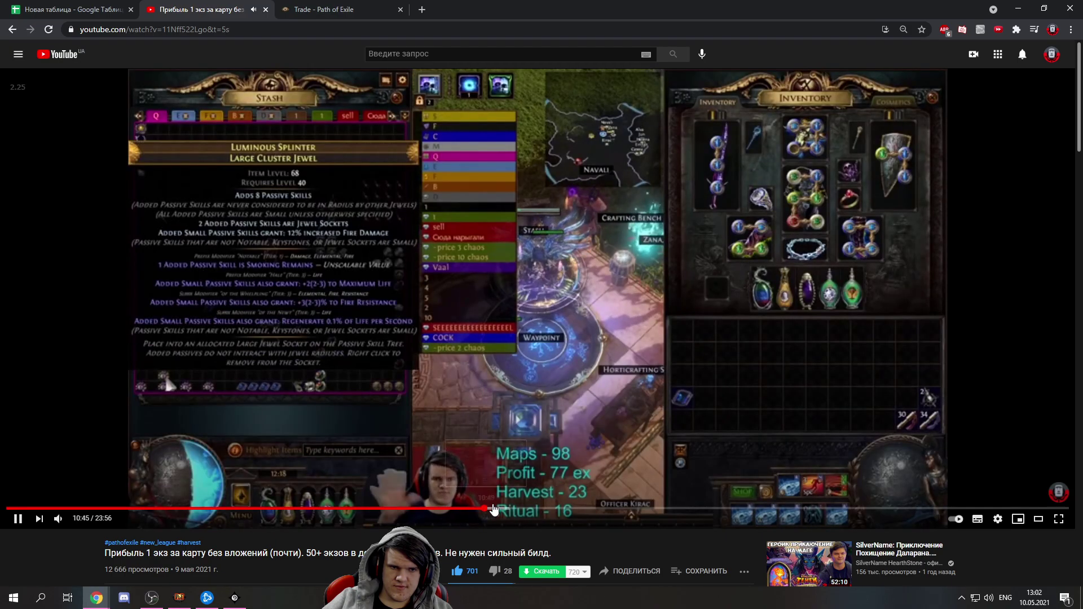
left_click(501, 509)
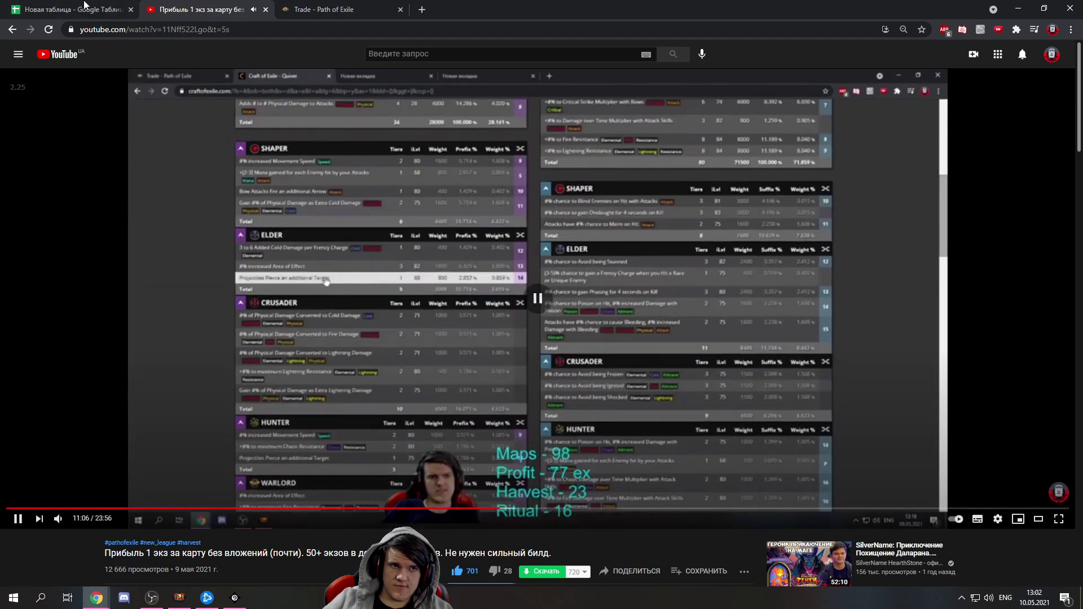
Return to the glossary and enter the Russian slang "Пассивка" in B51
left_click(85, 8)
left_click(65, 414)
type("gf")
key("BackSpace")
key("BackSpace")
key("alt+shift")
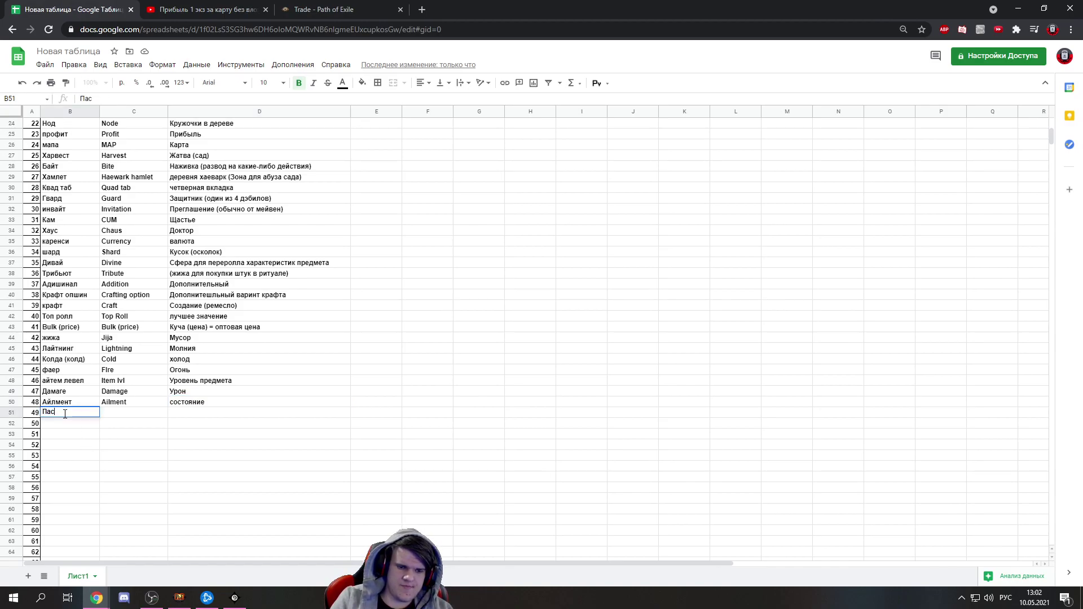
key("Tab")
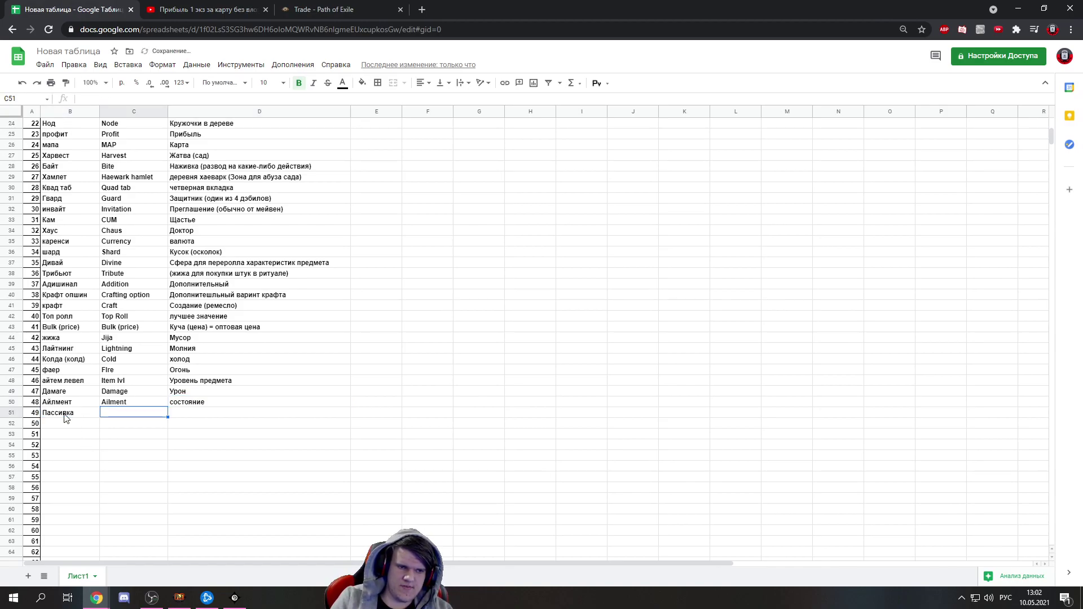
Enter the English term "Passive" in C51 and the translation "Пассивная способность" in D51
type("{Зфы")
key("BackSpace")
key("BackSpace")
key("BackSpace")
key("alt+shift")
type("P")
type("P")
type("assi")
key("Tab")
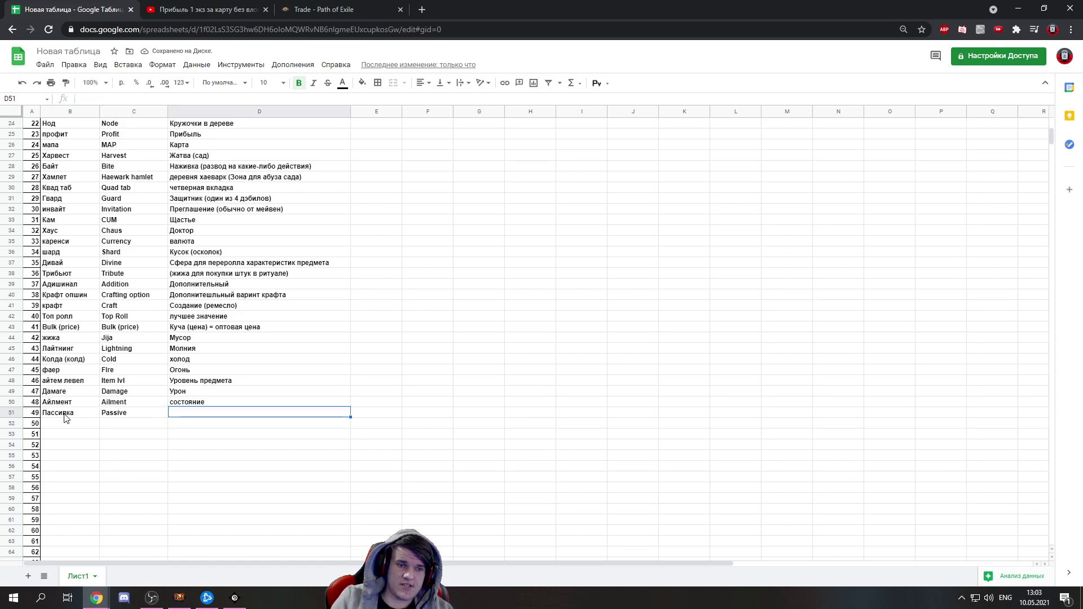
type("С")
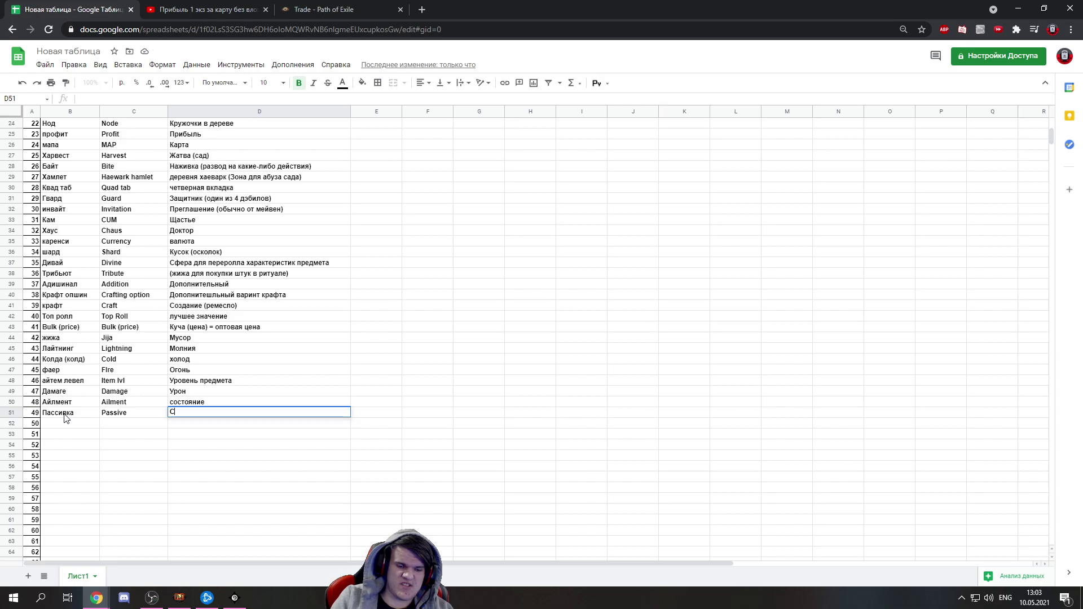
type("Gf")
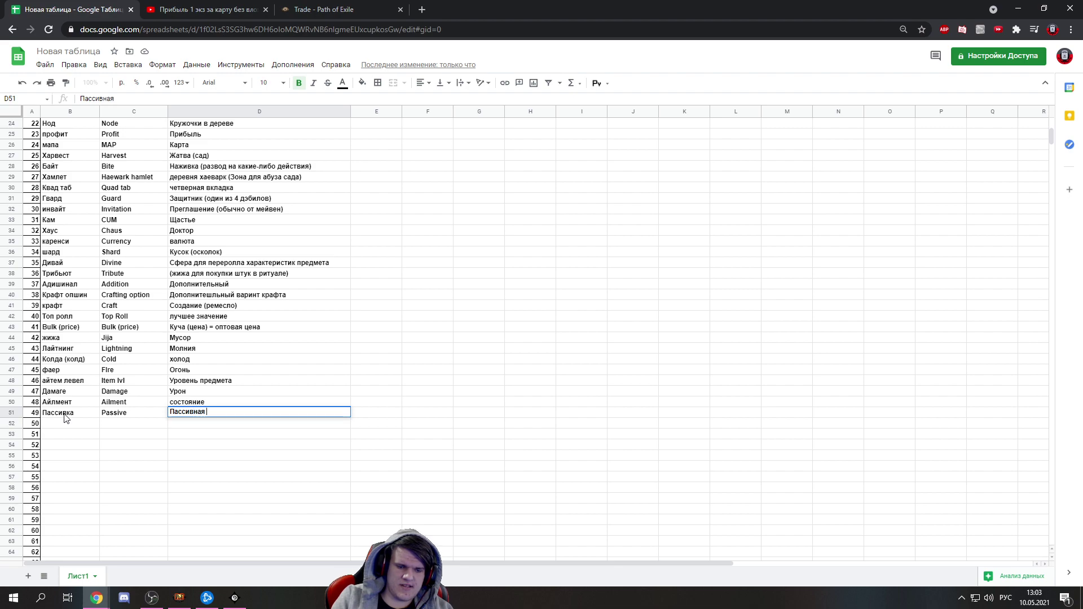
key("Return")
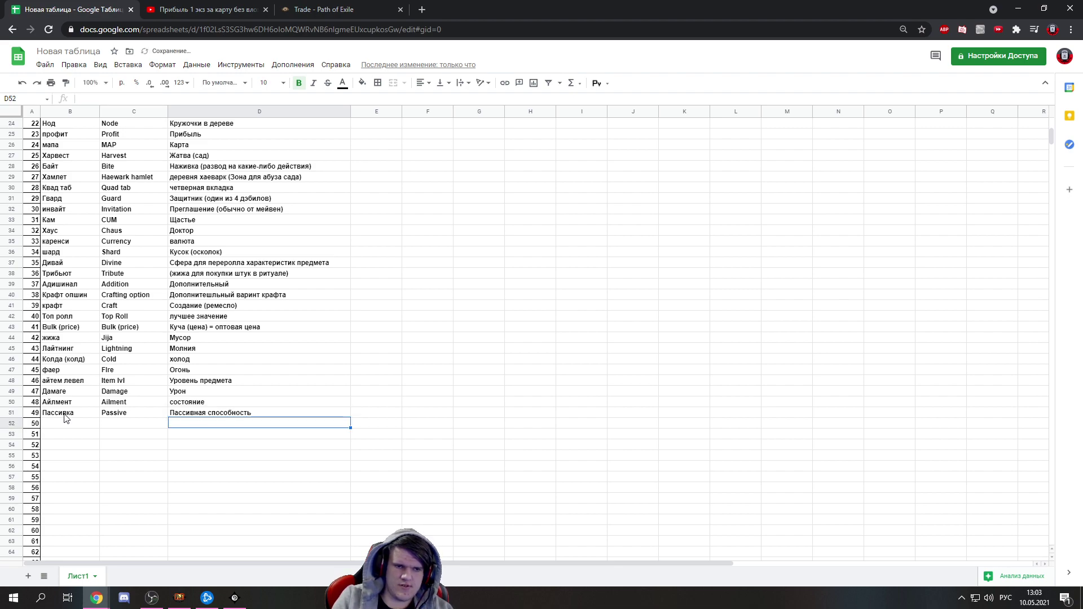
Switch to Path of Exile, open the passive skill tree and view the Snowforged passive's description
key("alt+Tab")
key("g")
key("p")
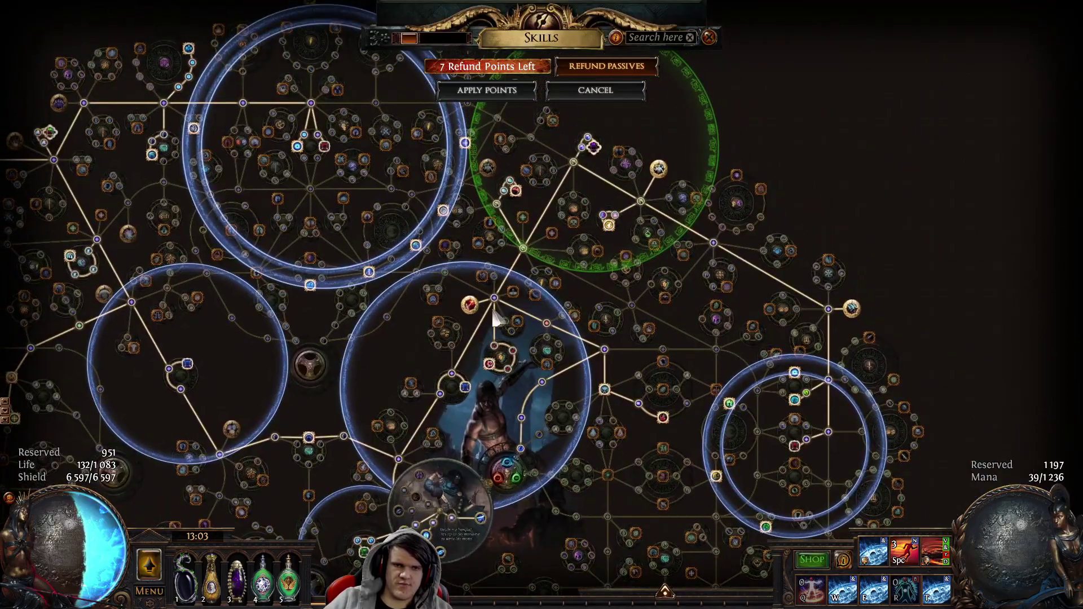
scroll(491, 316, "up", 3)
left_click_drag(499, 336, 589, 493)
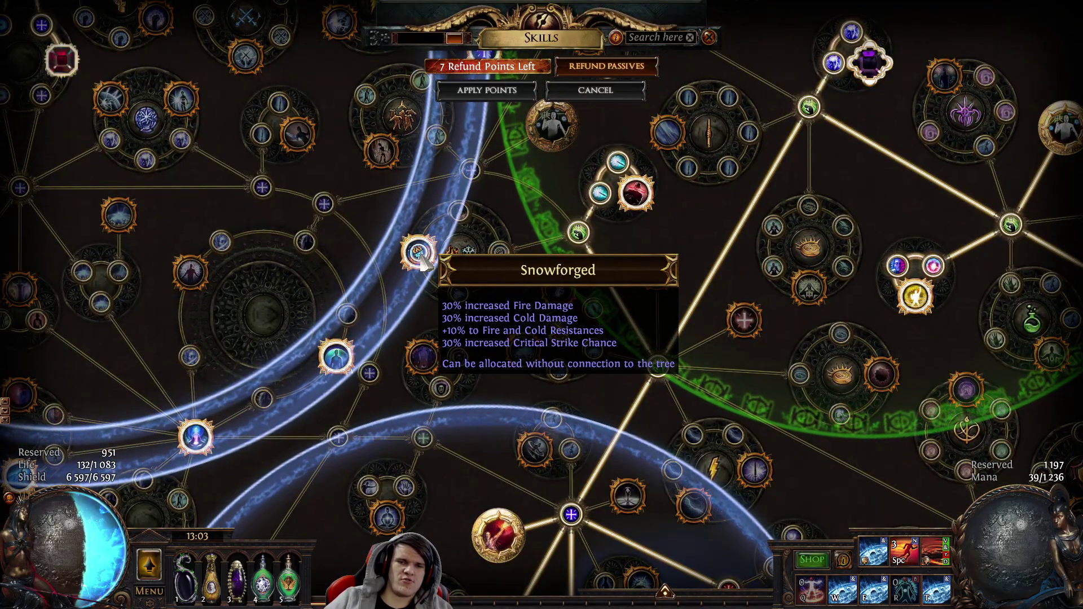
key("alt+Tab")
Play the YouTube video briefly for the next term, and enter the Russian slang "дамэйдж овер тайм" in B52 of the glossary
left_click(217, 16)
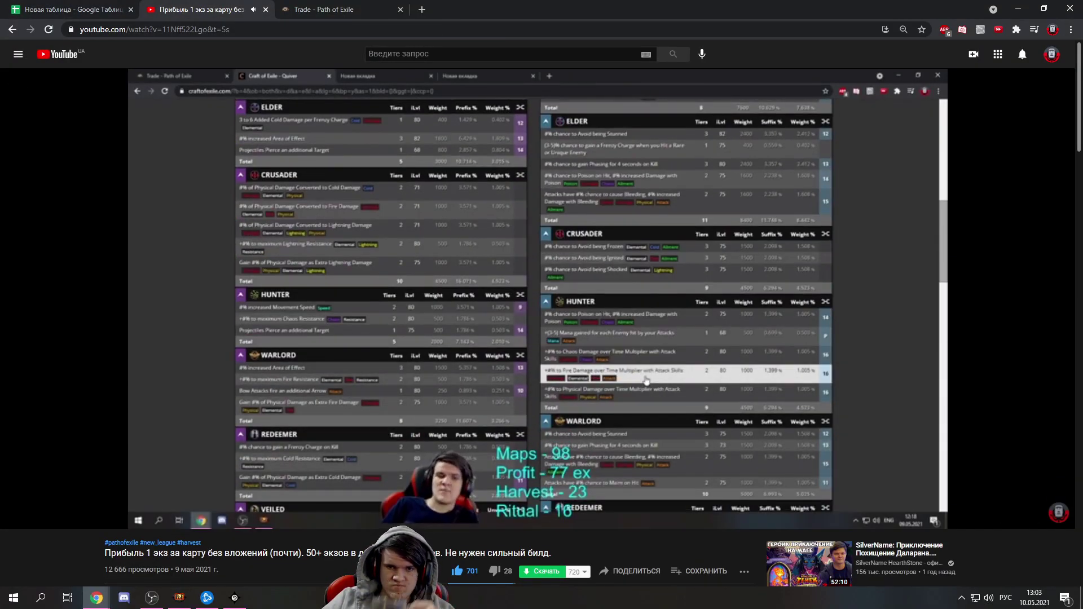
left_click(286, 269)
left_click(11, 7)
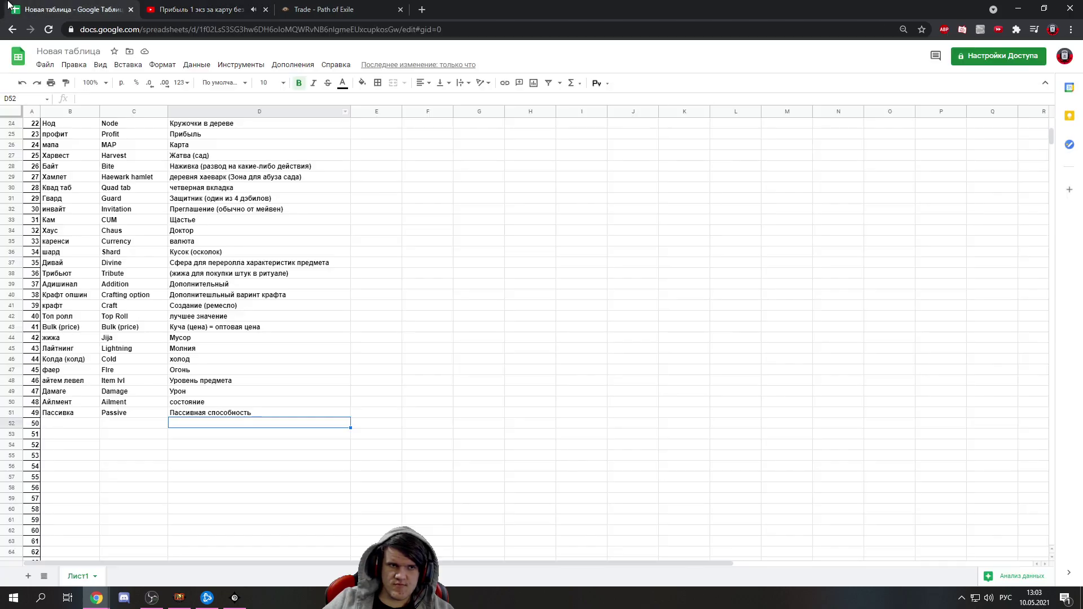
left_click(62, 427)
type("да")
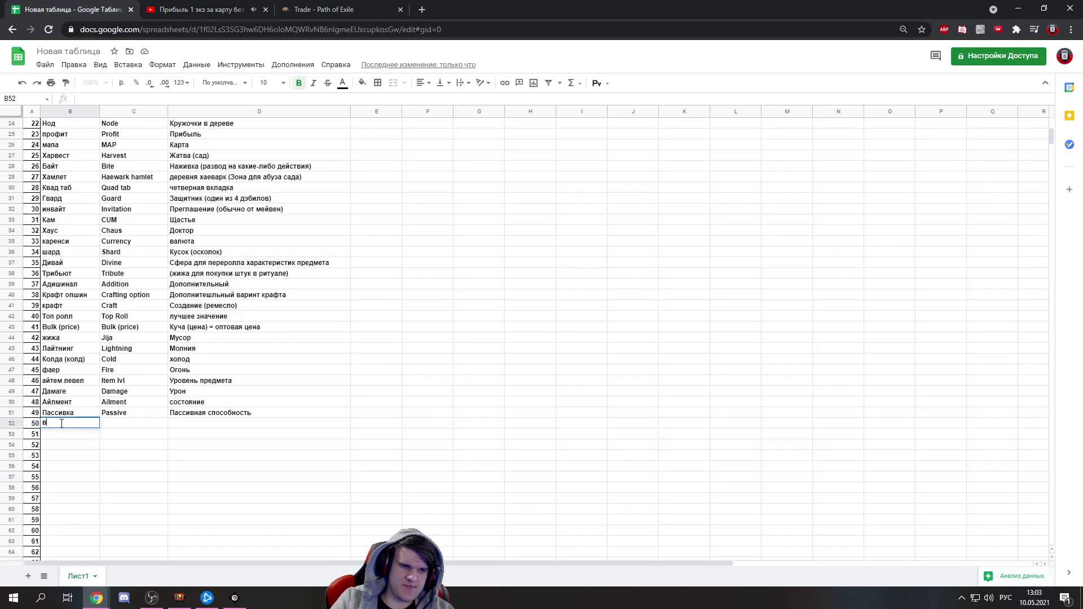
key("BackSpace")
key("BackSpace")
type("дам")
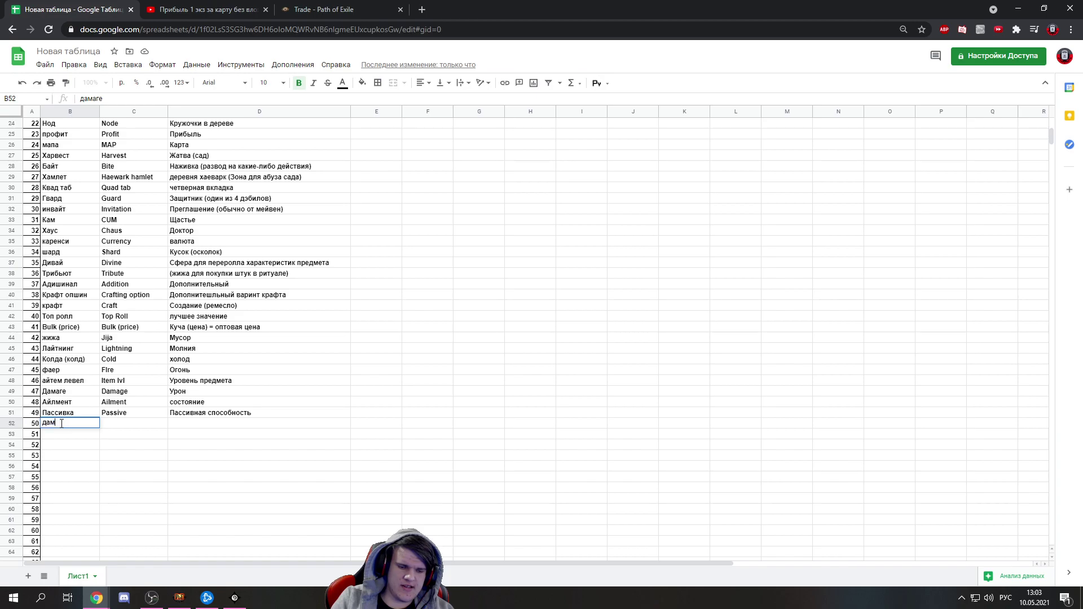
type("эйдж овер тайм")
key("Tab")
Enter "Постепенный укрон" in C52 and widen column B to fit the full slang term
type("Постепенный укрон")
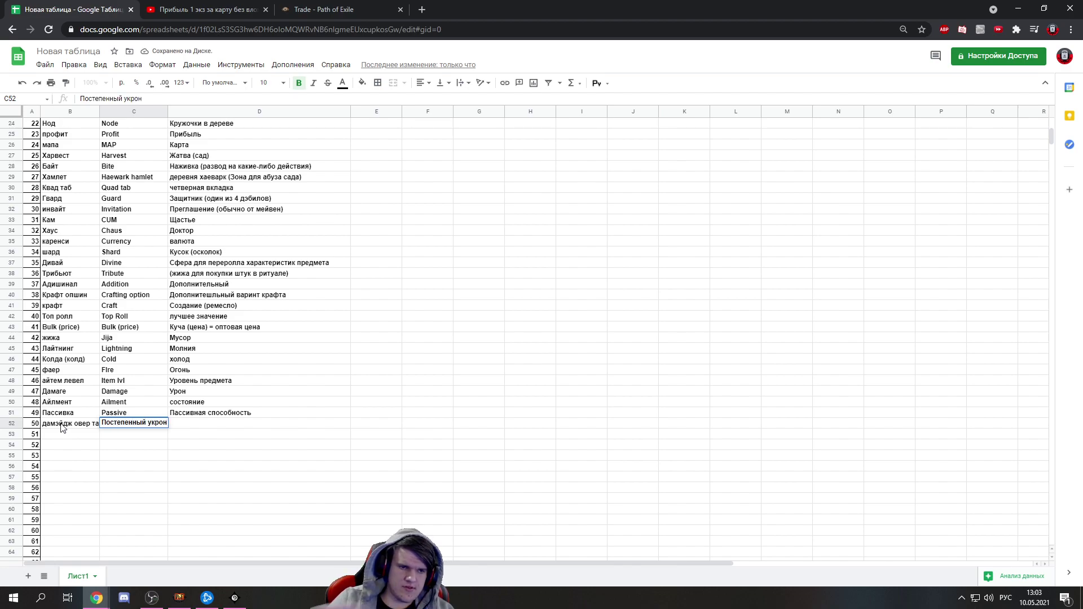
left_click(107, 455)
left_click_drag(99, 110, 125, 110)
Replace the content of C52 with the English term "Damage over time"
left_click(219, 423)
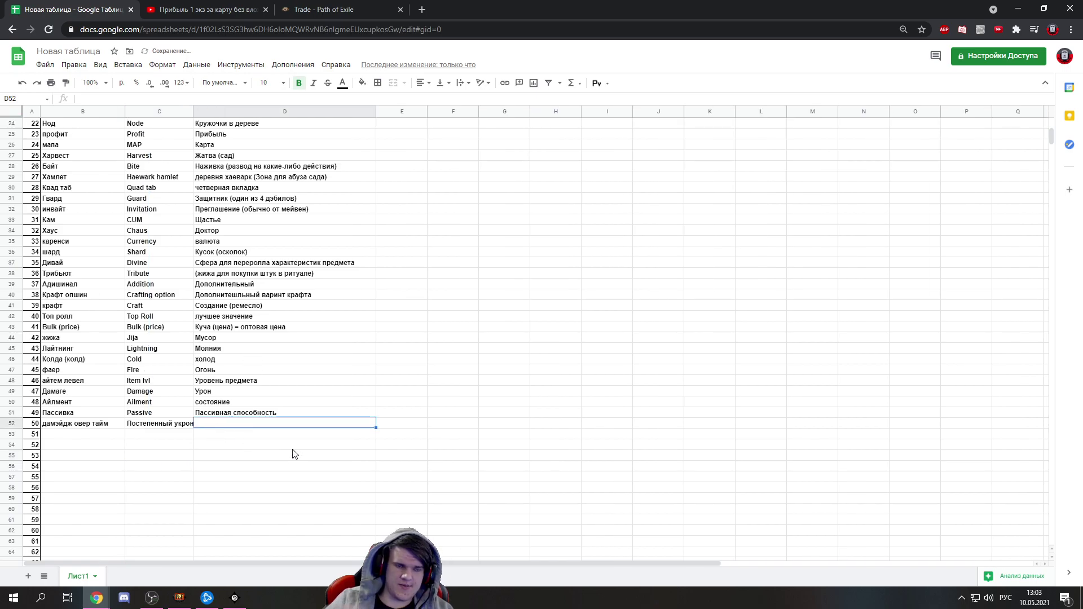
key("Left")
key("Delete")
key("alt+shift")
type("Damage over ")
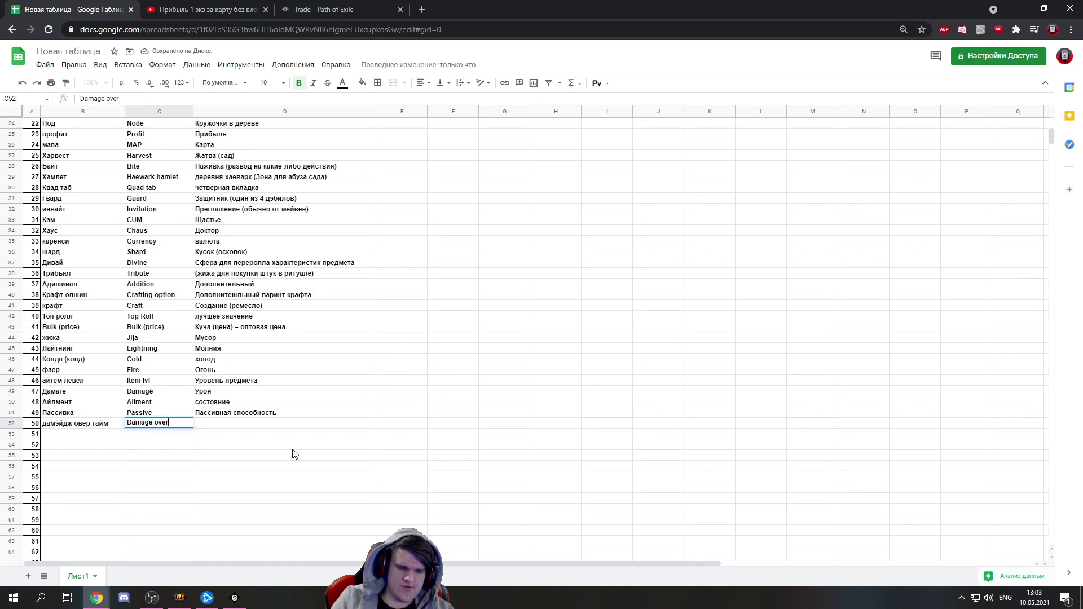
type("time")
key("Tab")
Enter the translation "Постепенный урон" in D52
key("alt+shift")
type("Постепенный урон")
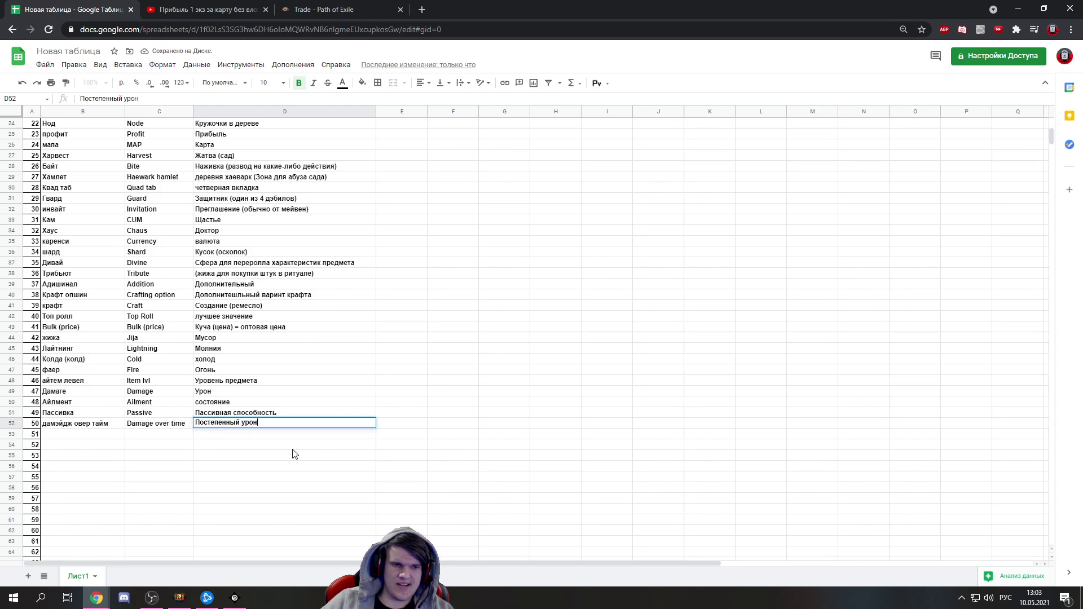
key("Return")
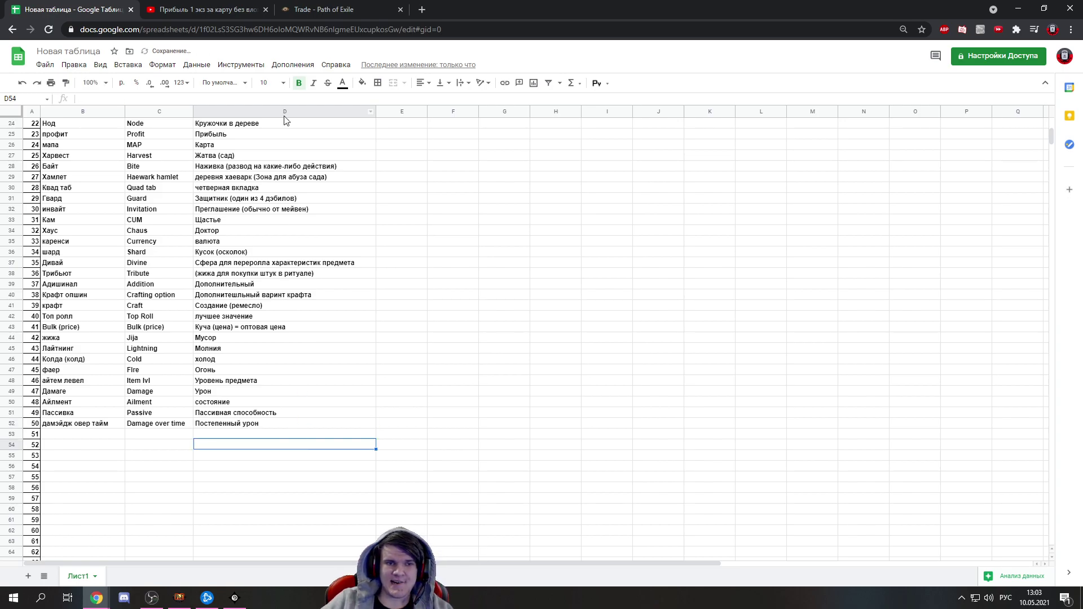
Return to the YouTube video and skip ahead to about 11:49 to look for another slang term
left_click(216, 9)
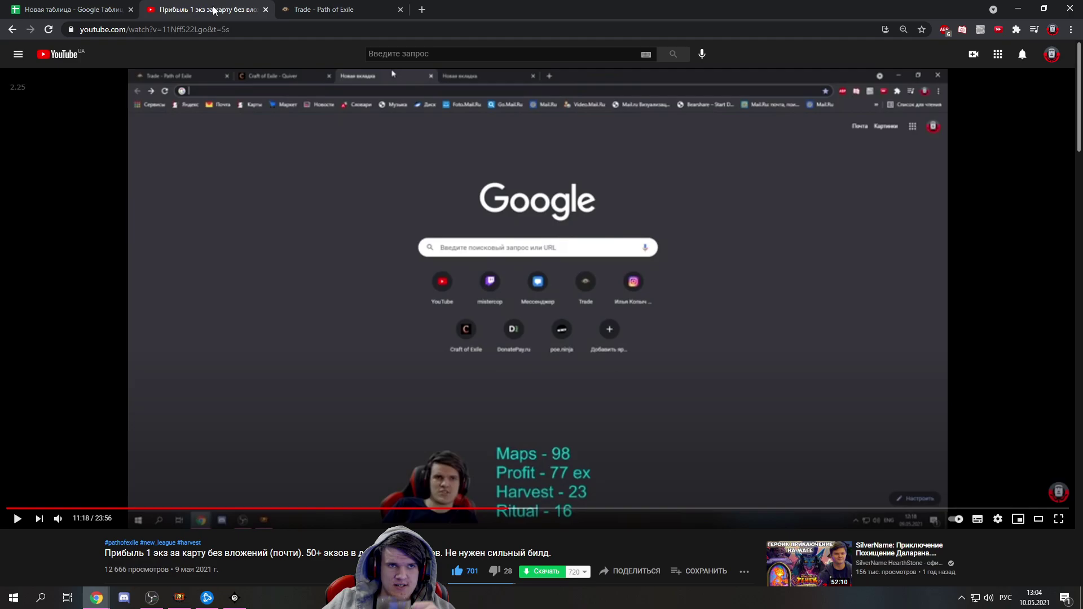
left_click(523, 483)
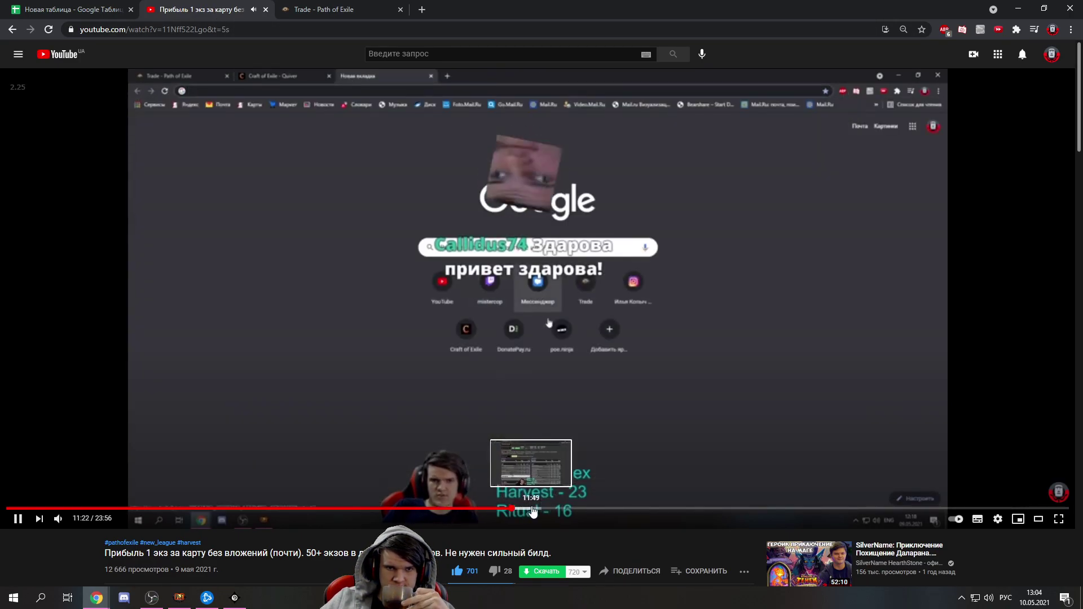
left_click(533, 509)
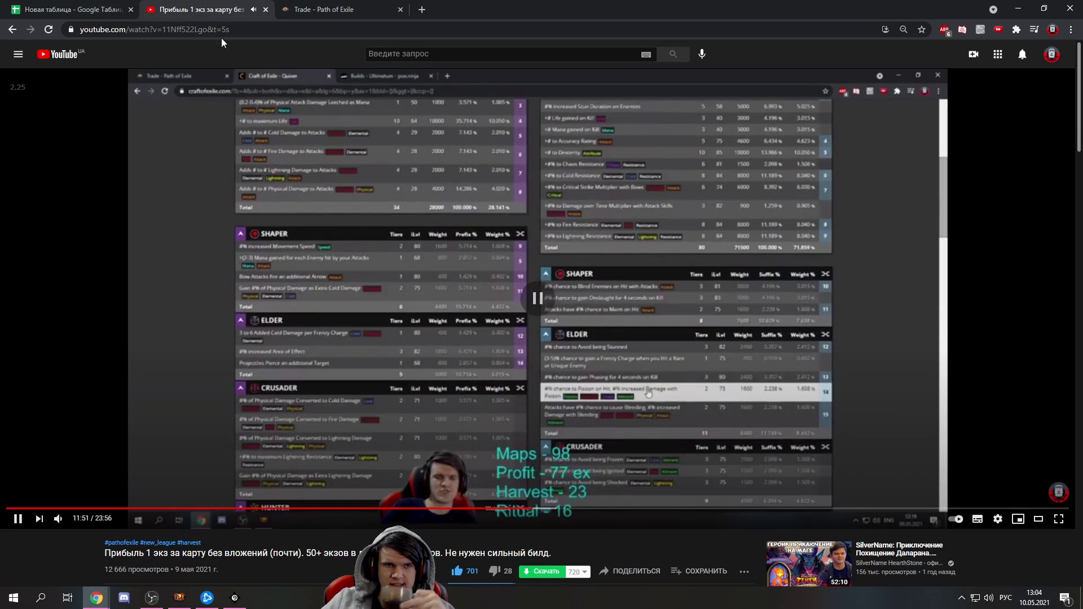
Return to the glossary and review the numbered entries down to row 52, checking back with the video
left_click(73, 10)
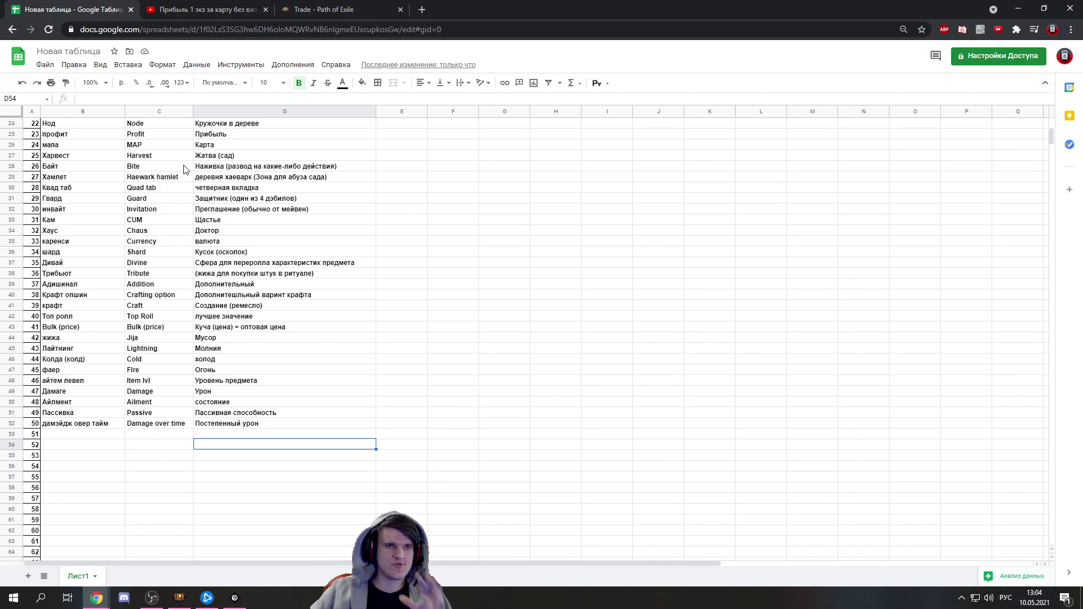
left_click(179, 8)
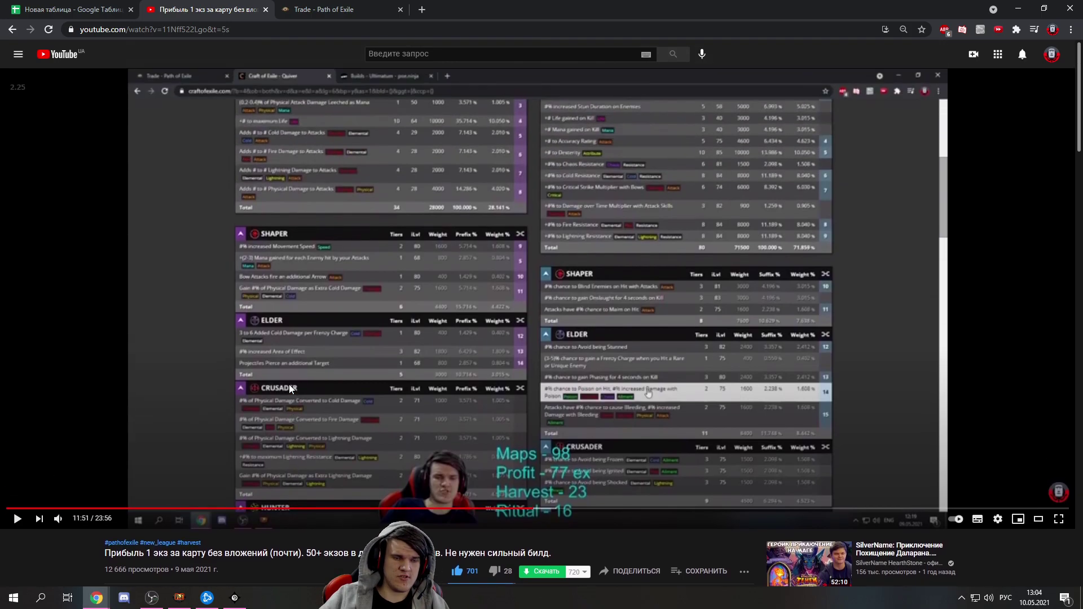
left_click(110, 7)
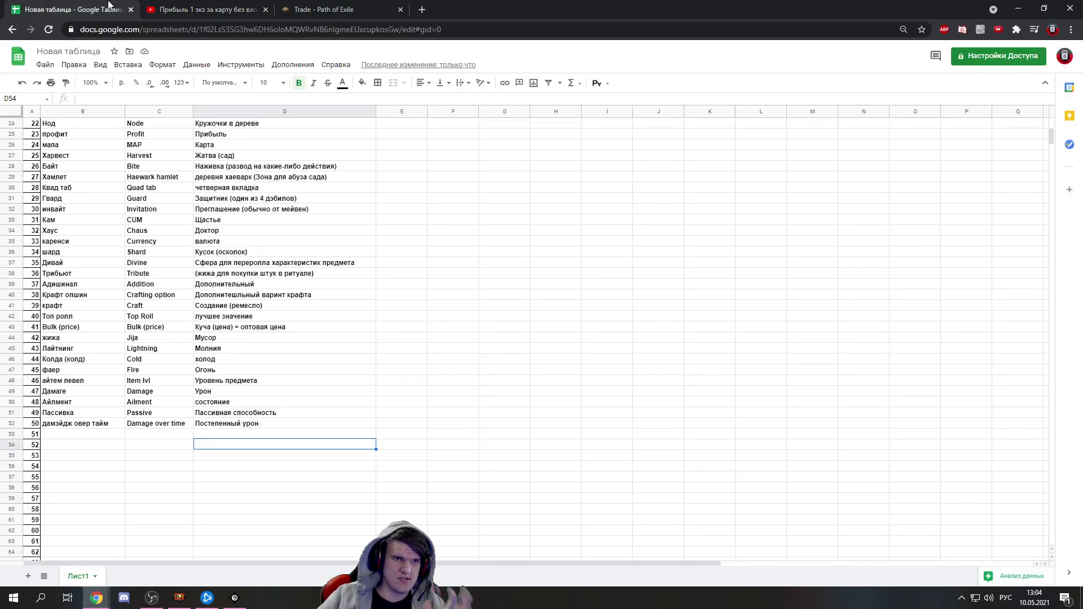
left_click(31, 427)
scroll(70, 433, "down", 5)
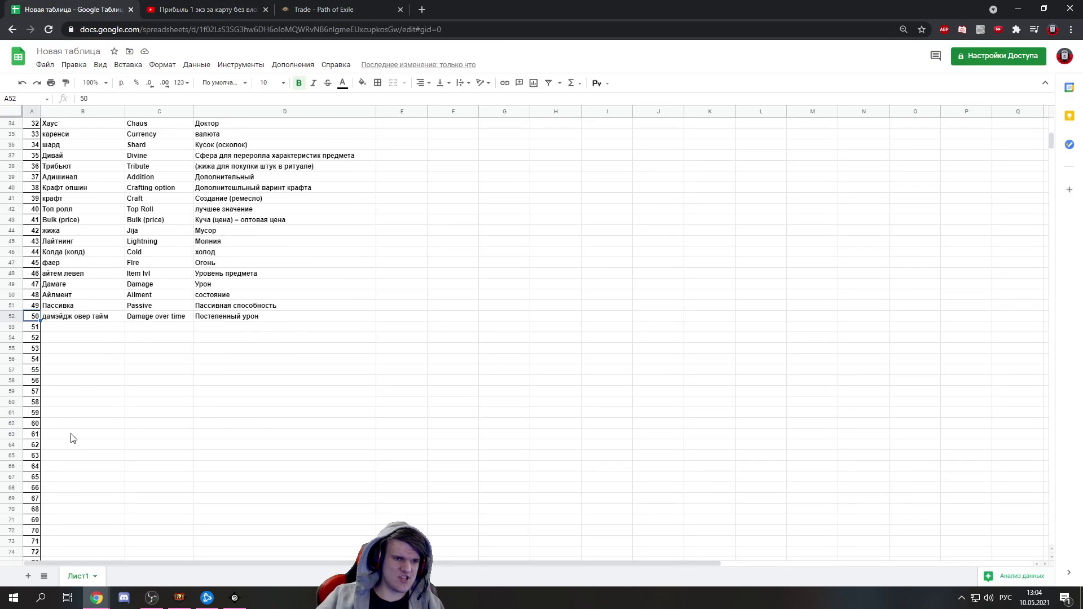
scroll(70, 433, "up", 5)
scroll(66, 419, "up", 1)
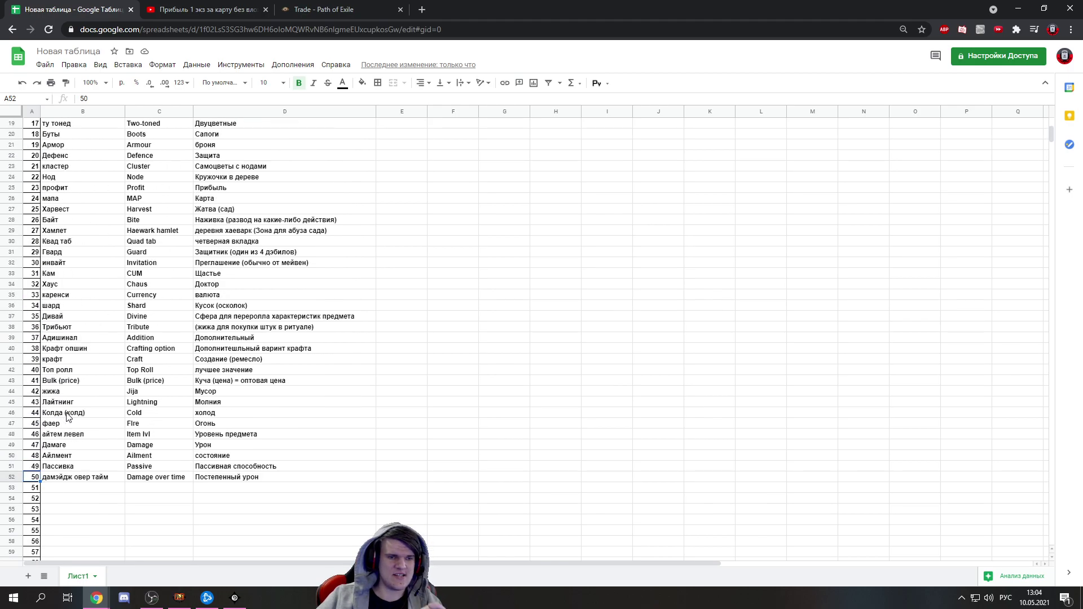